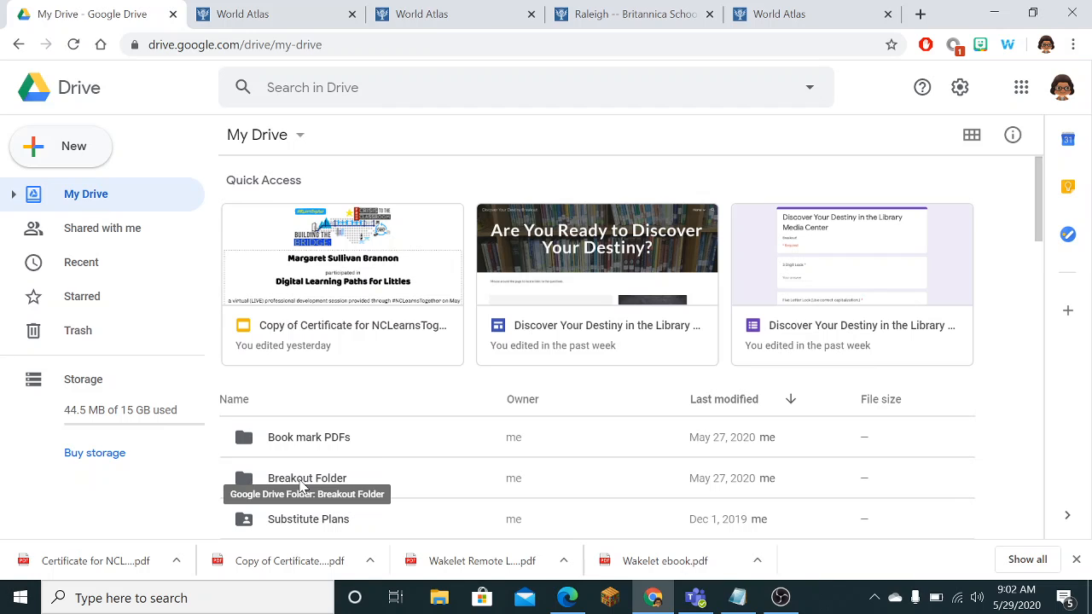
Step: Inside Breakout Folder, create a new folder named 'NC Atlas Breakout'
double_click(301, 480)
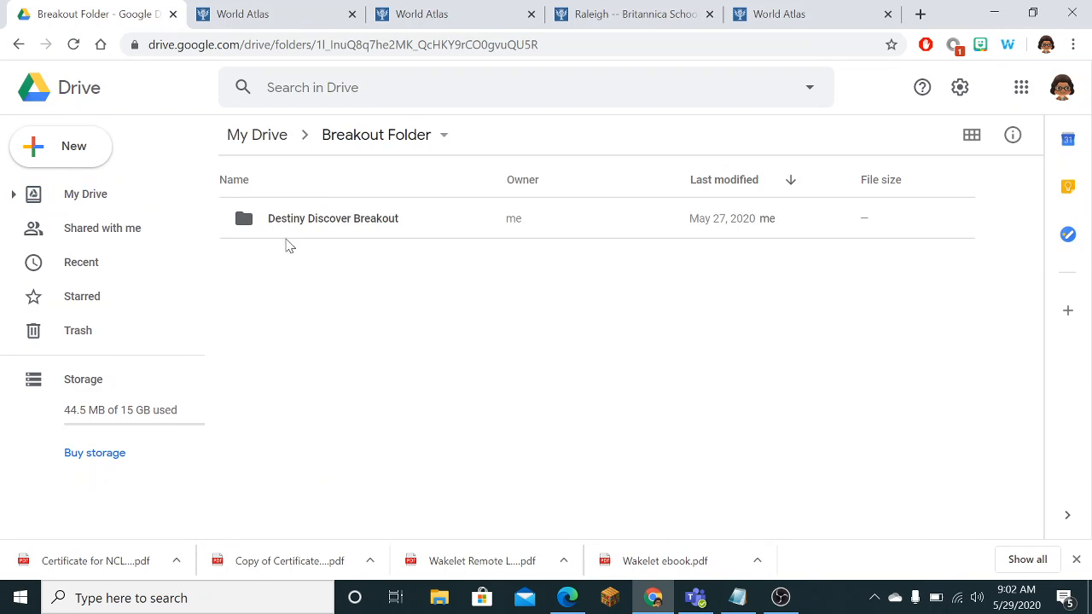
left_click(70, 154)
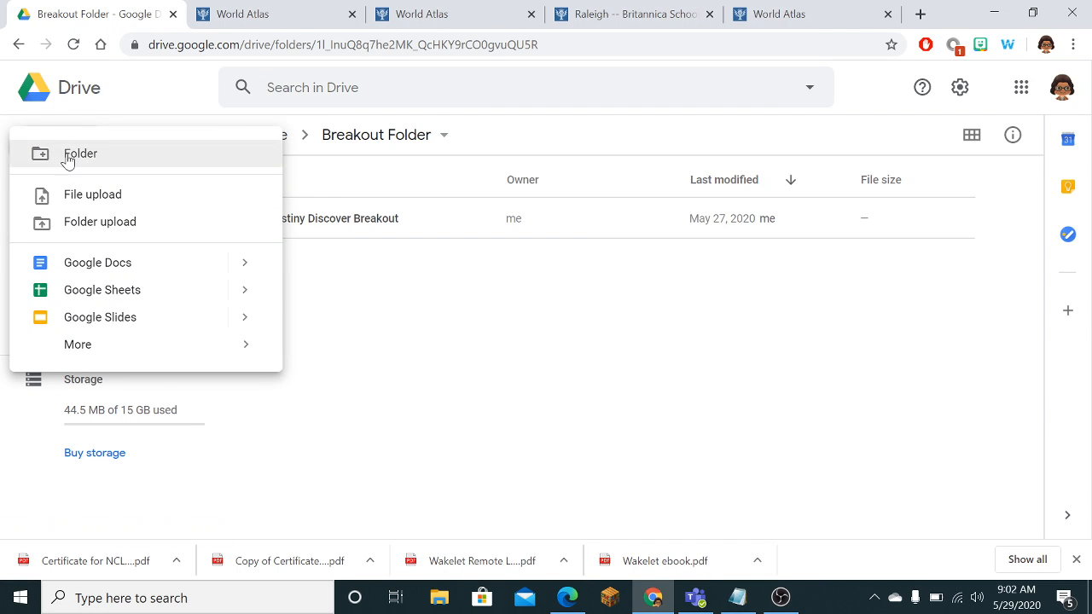
left_click(67, 155)
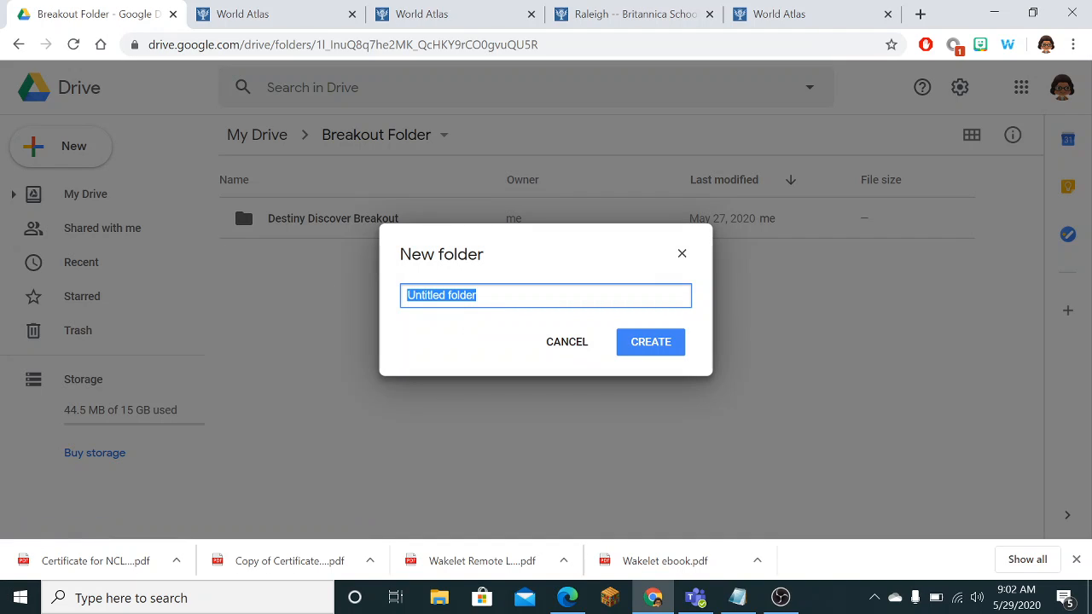
type("NC")
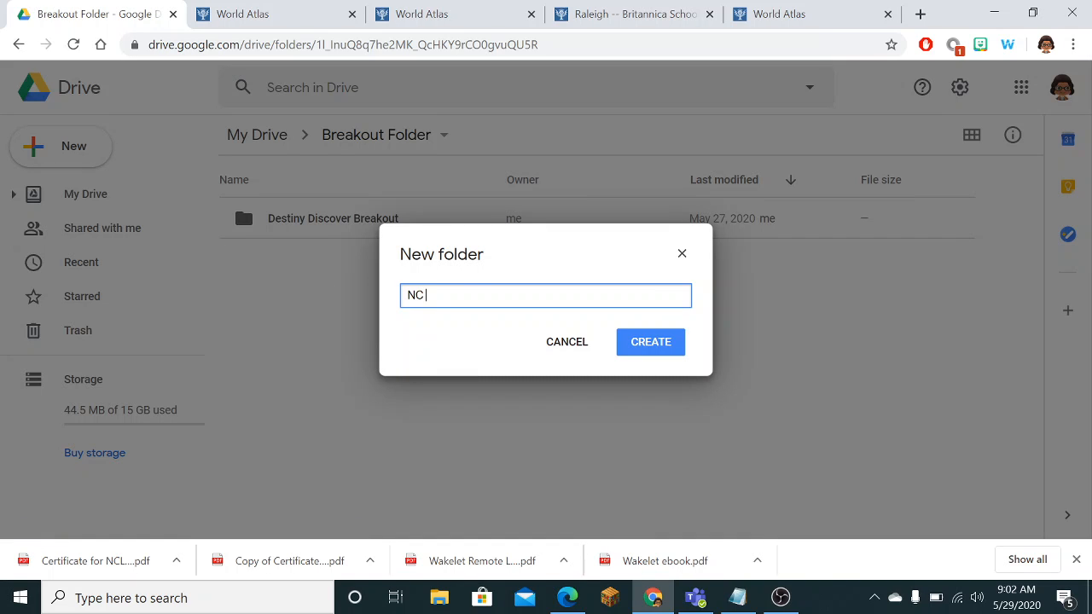
type(" Atlas Breakout")
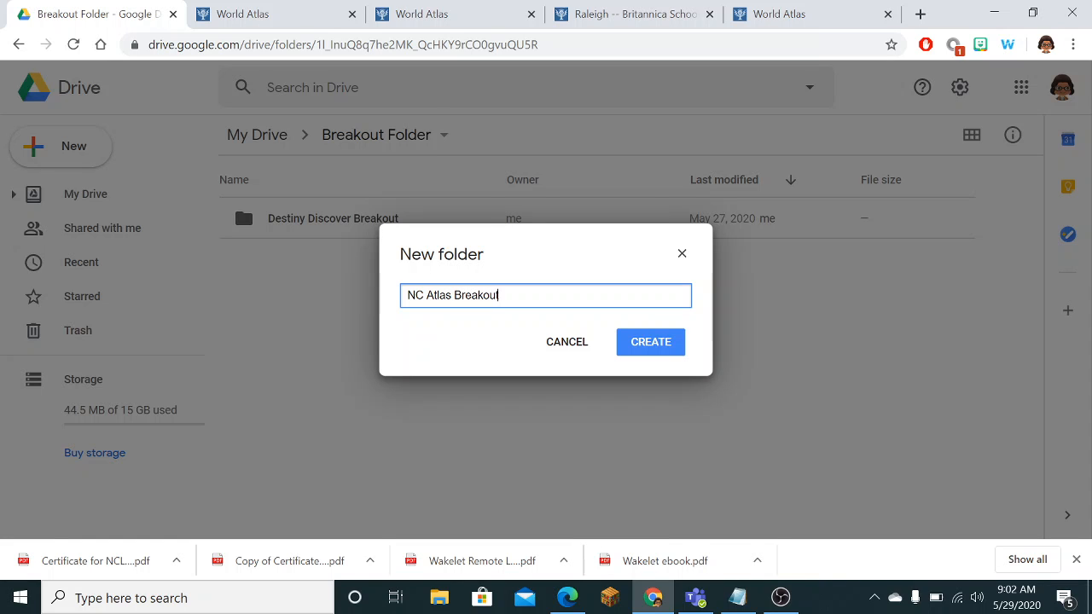
left_click(646, 344)
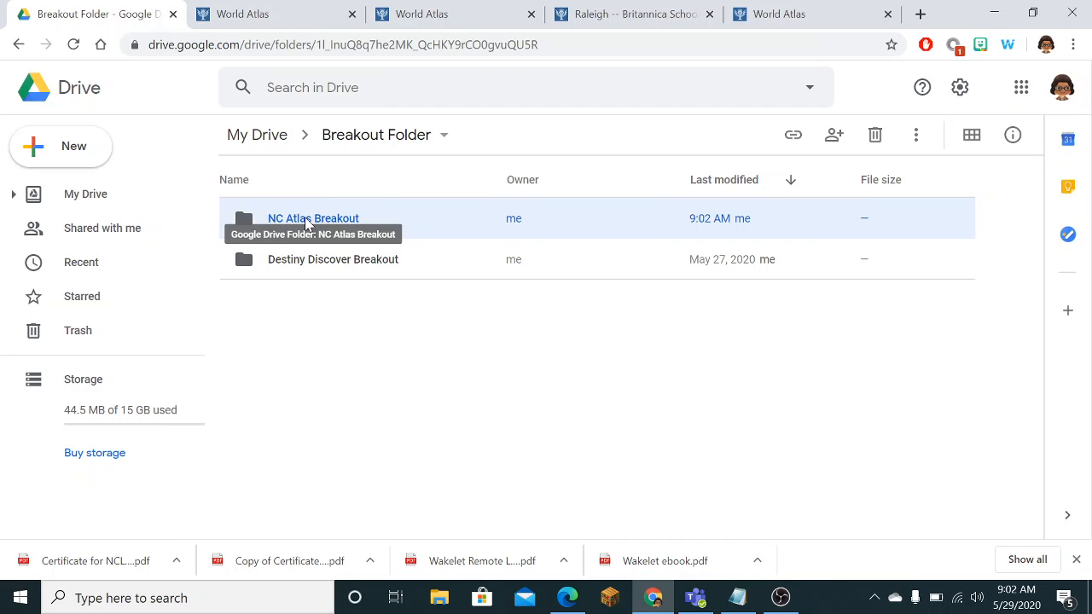
Step: Open NC Atlas Breakout and bring up the More list of new file types
double_click(306, 220)
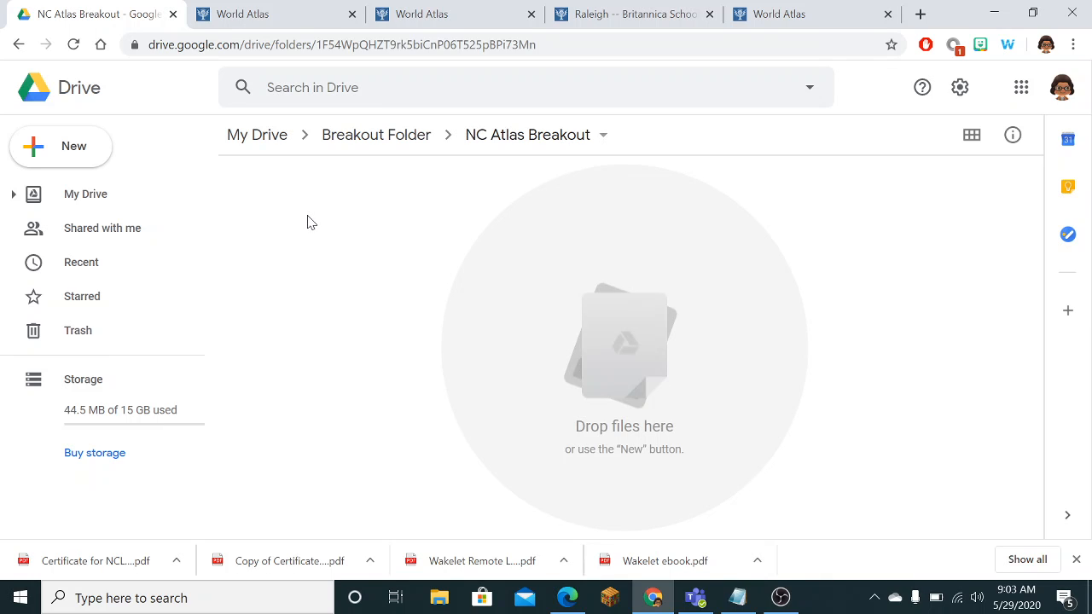
left_click(74, 147)
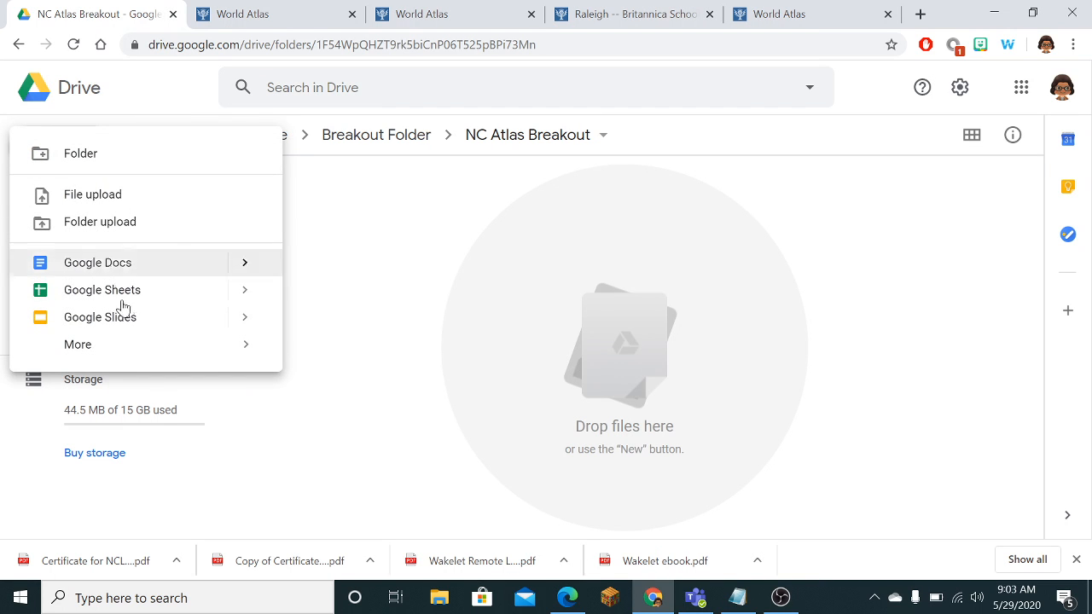
left_click(72, 349)
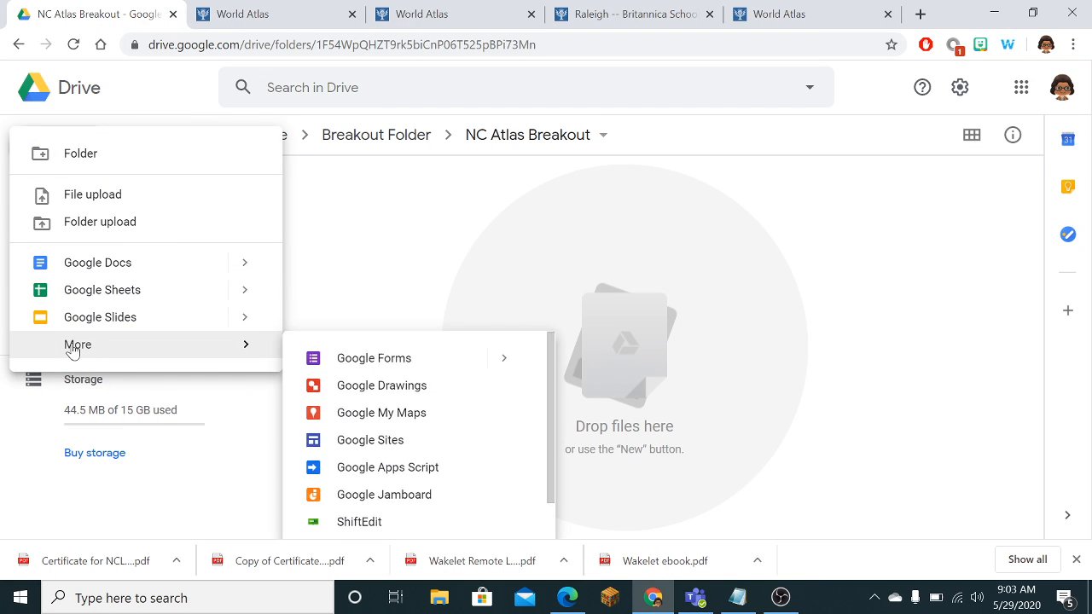
Step: Create a blank Google Form in the folder and rename it 'NC Facts'
left_click(355, 373)
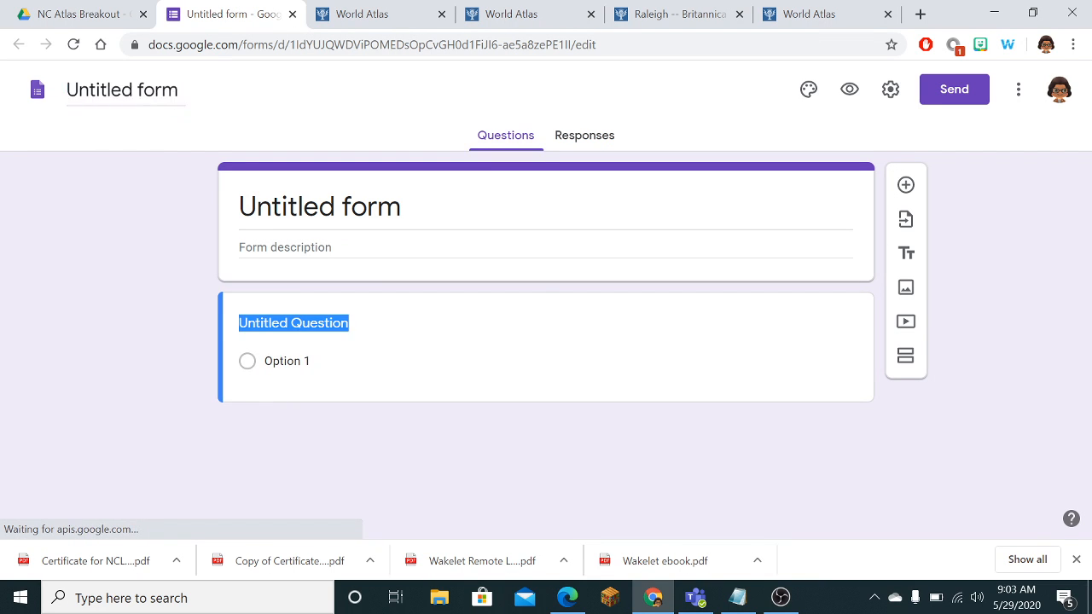
left_click(142, 90)
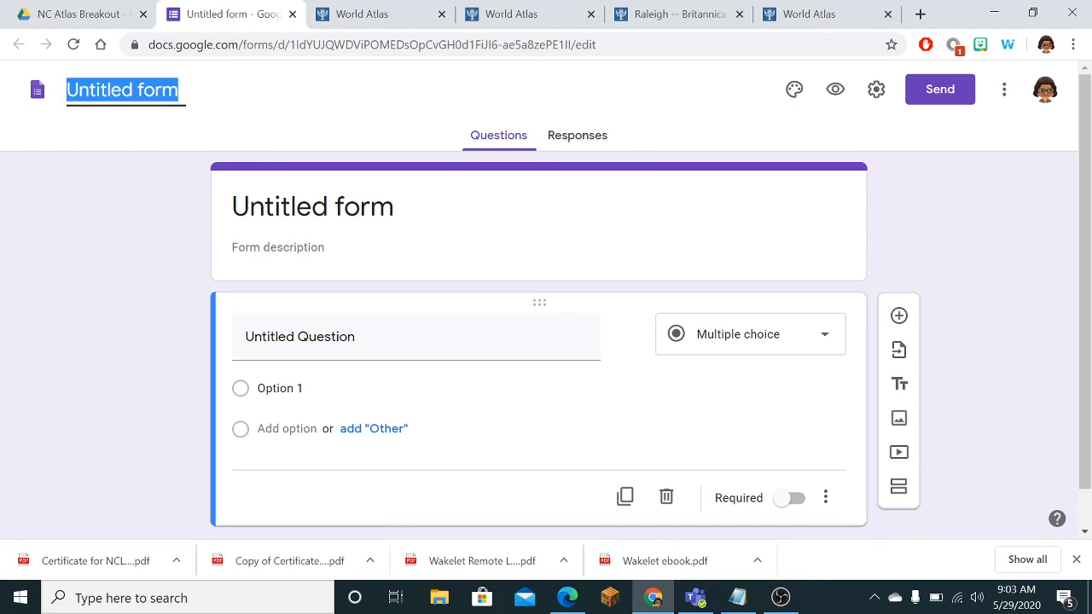
type("N")
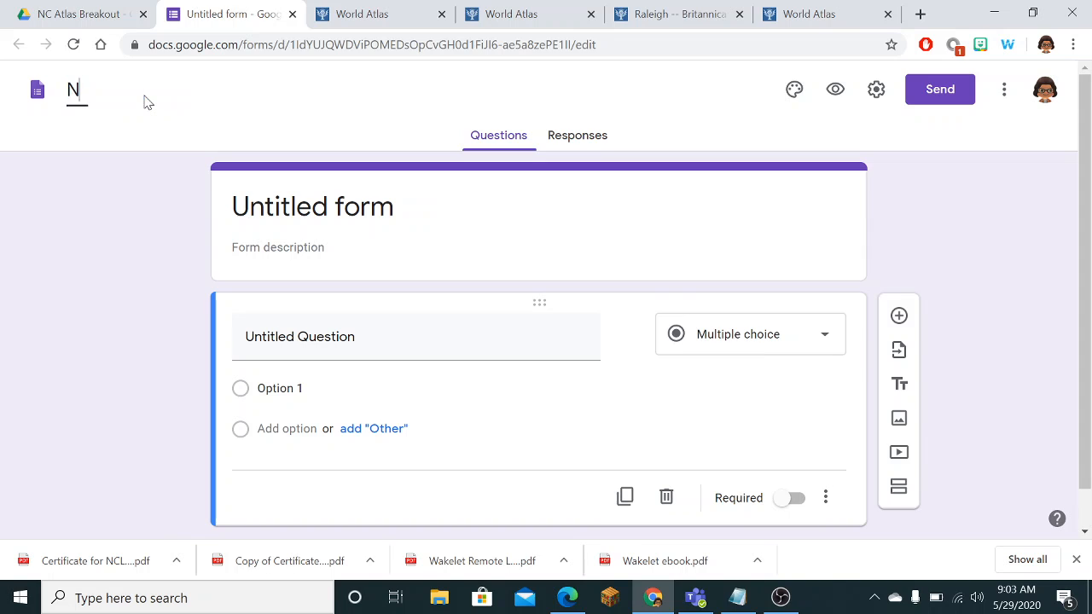
type("C Facts")
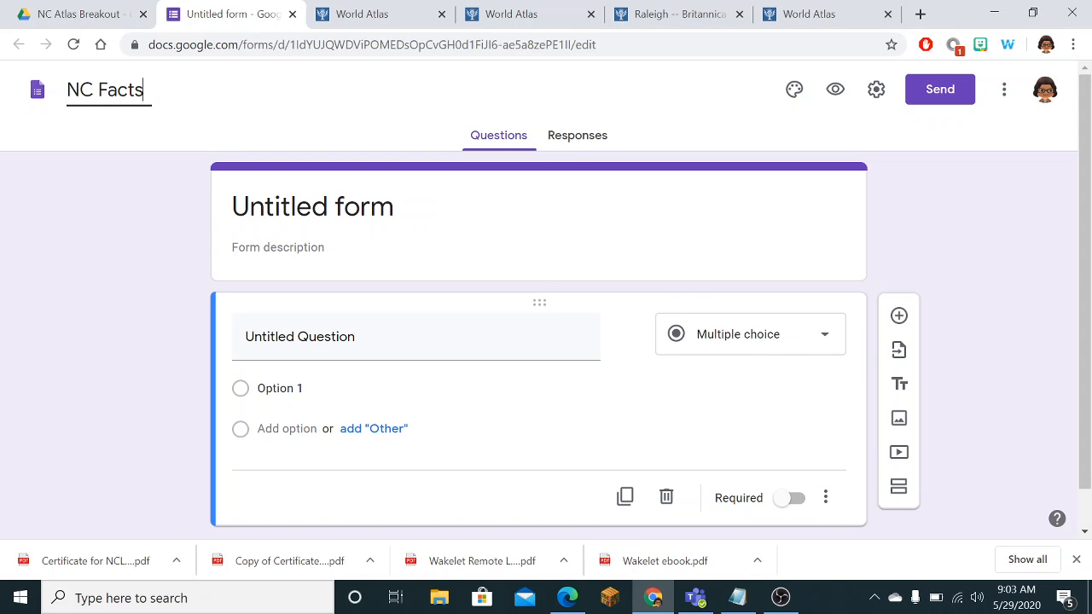
left_click(493, 197)
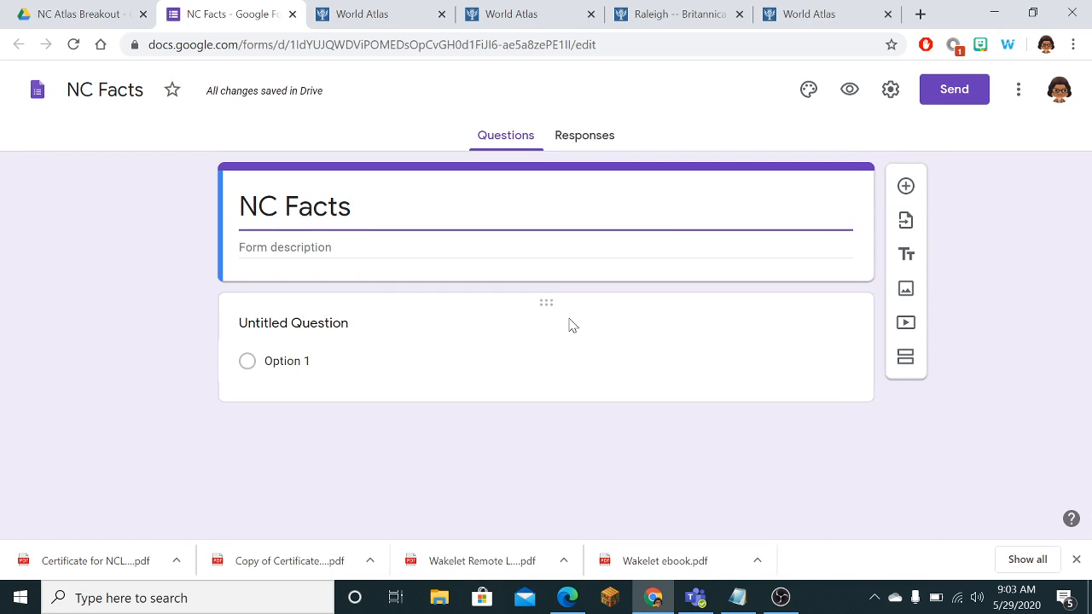
Step: Change the first question's type to Short answer
left_click(341, 330)
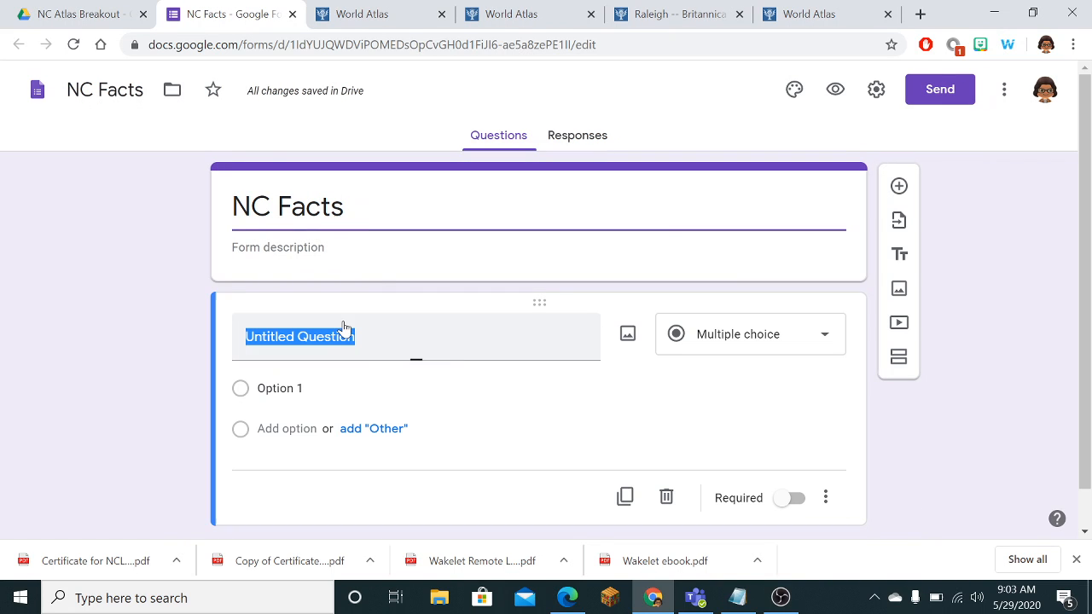
left_click(824, 340)
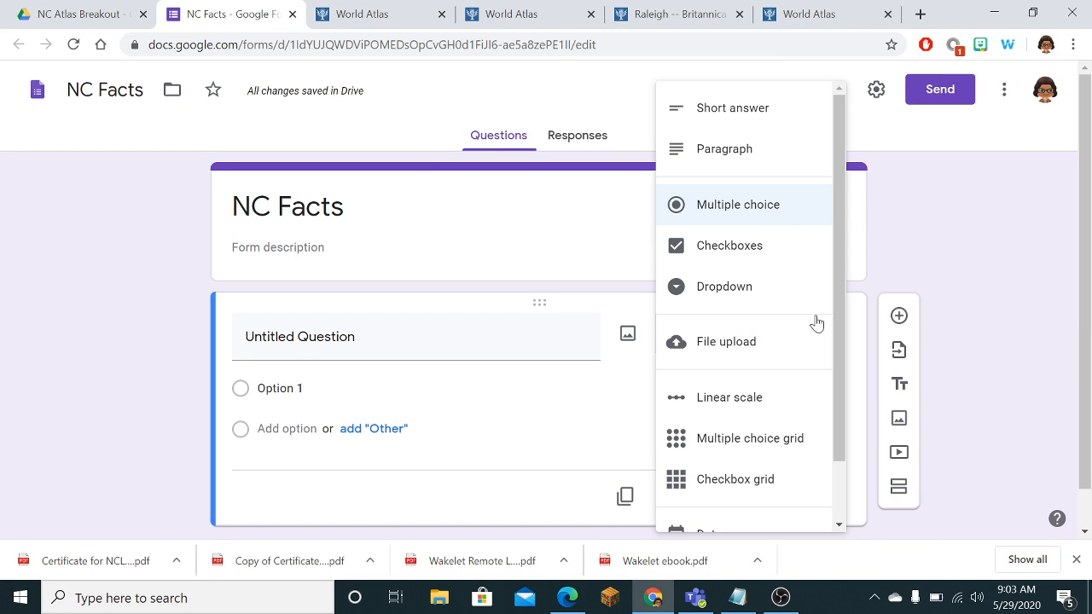
left_click(749, 110)
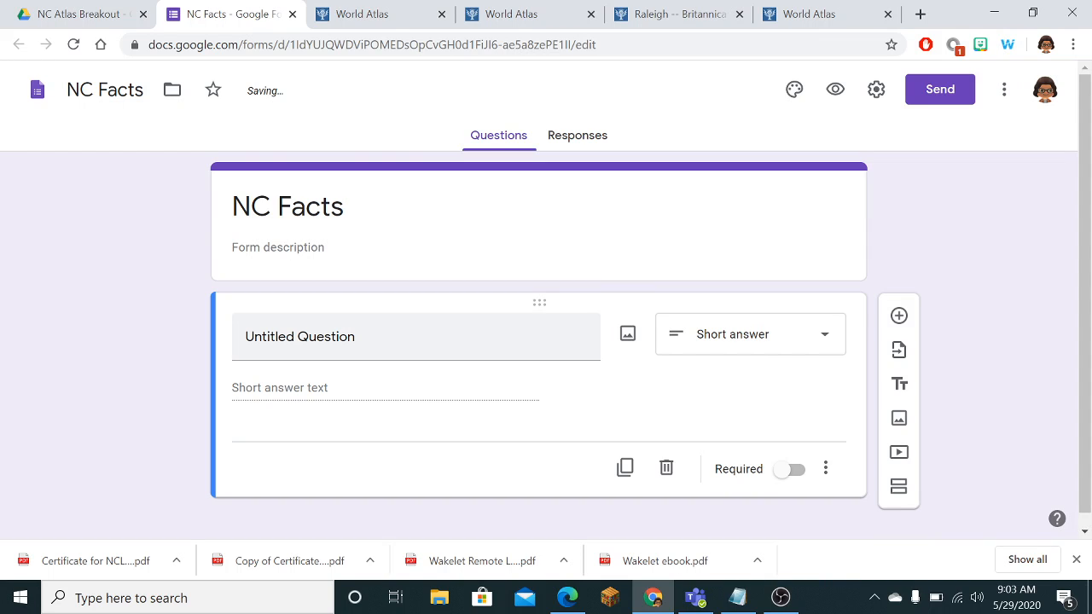
Step: Review the Notepad list of answer codes, then return to the form
left_click(739, 597)
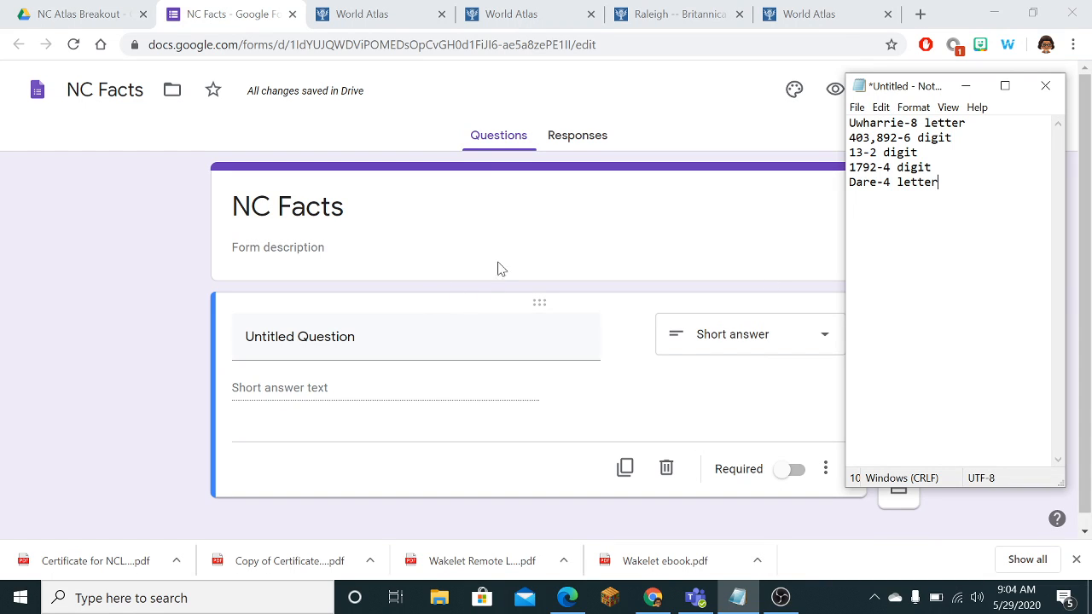
mouse_move(361, 327)
left_click(361, 327)
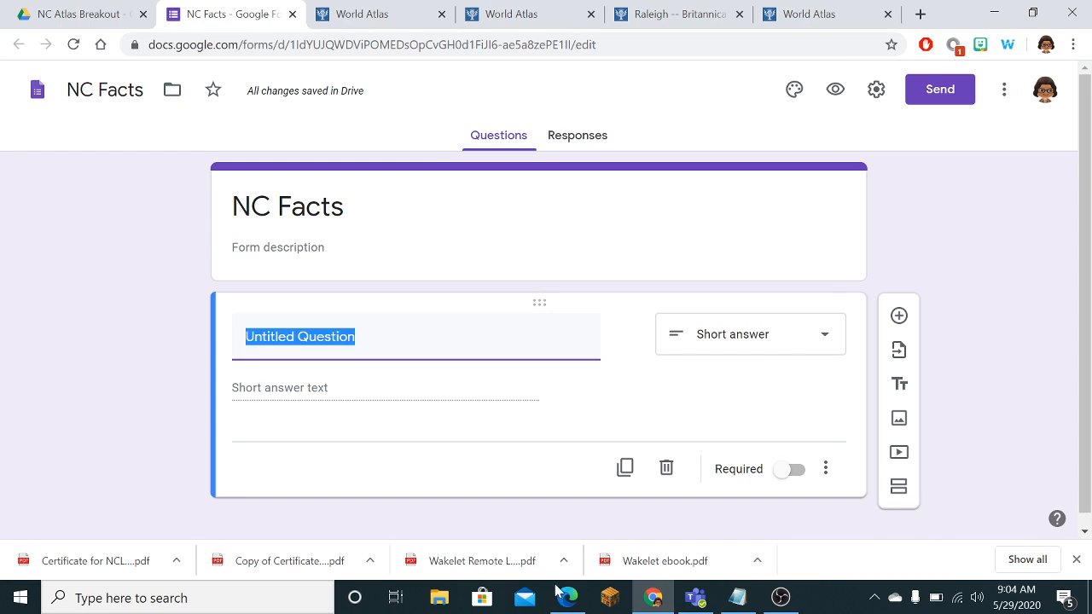
left_click(738, 598)
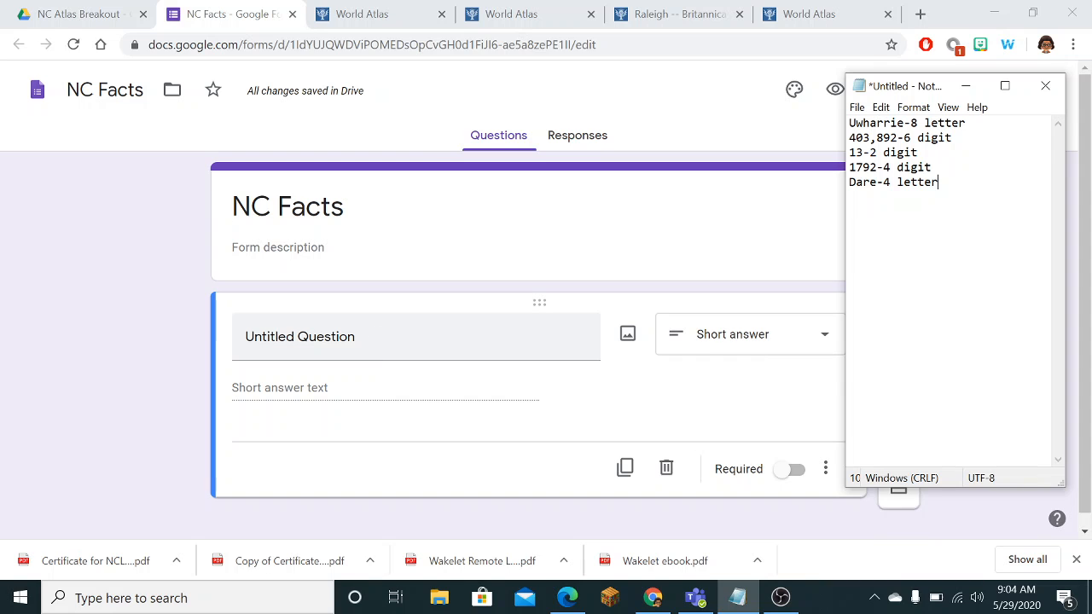
key("alt+Tab")
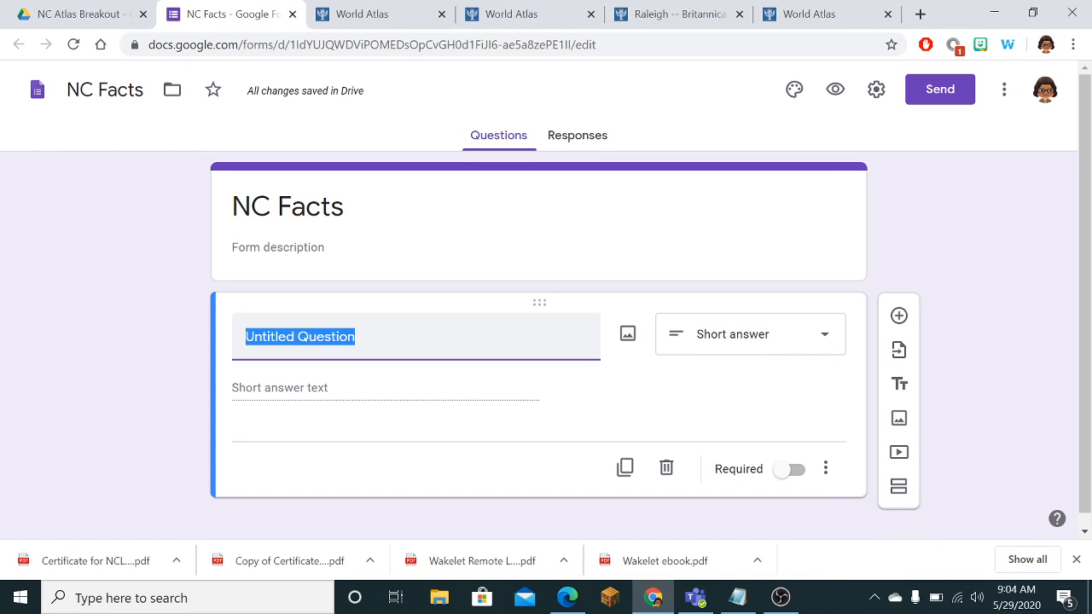
Step: Title the first question '8-letter lock', make it required, and keep it Short answer
type("8")
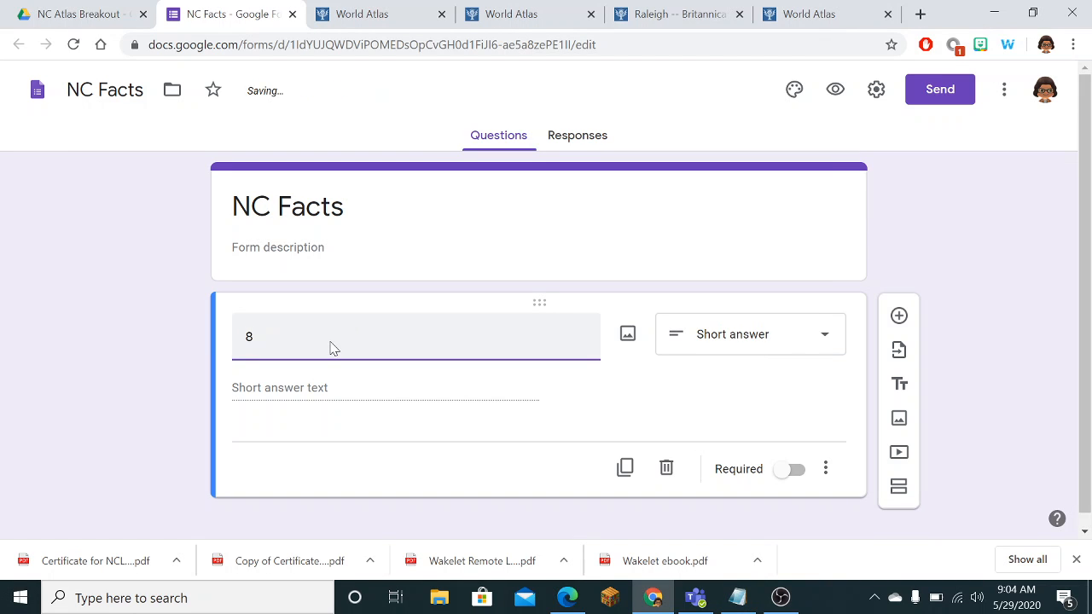
type("-letter code")
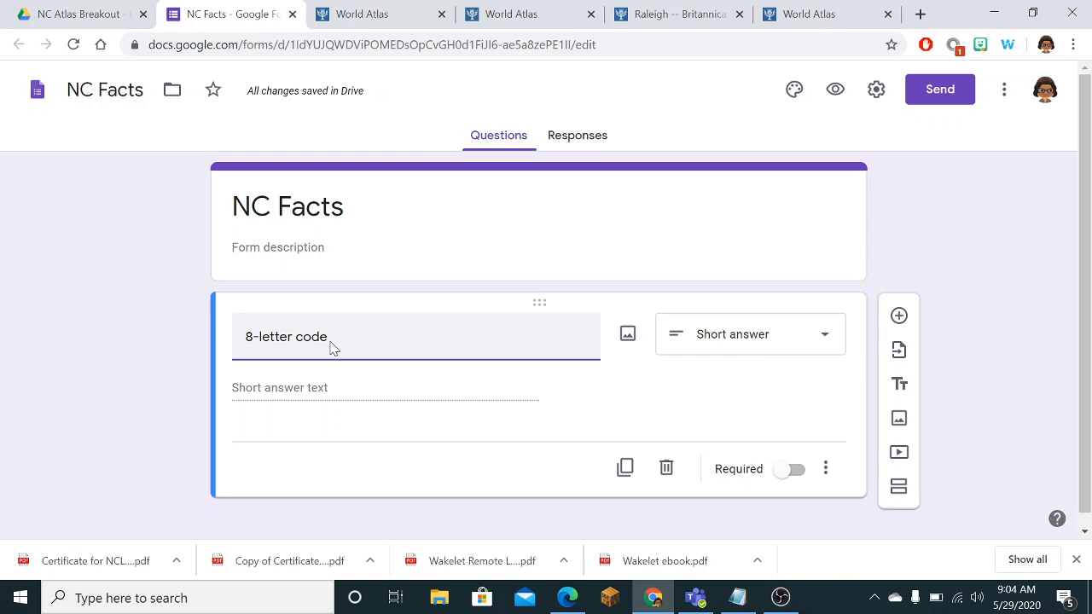
key("BackSpace")
key("BackSpace")
key("BackSpace")
key("BackSpace")
type("lock")
left_click(501, 396)
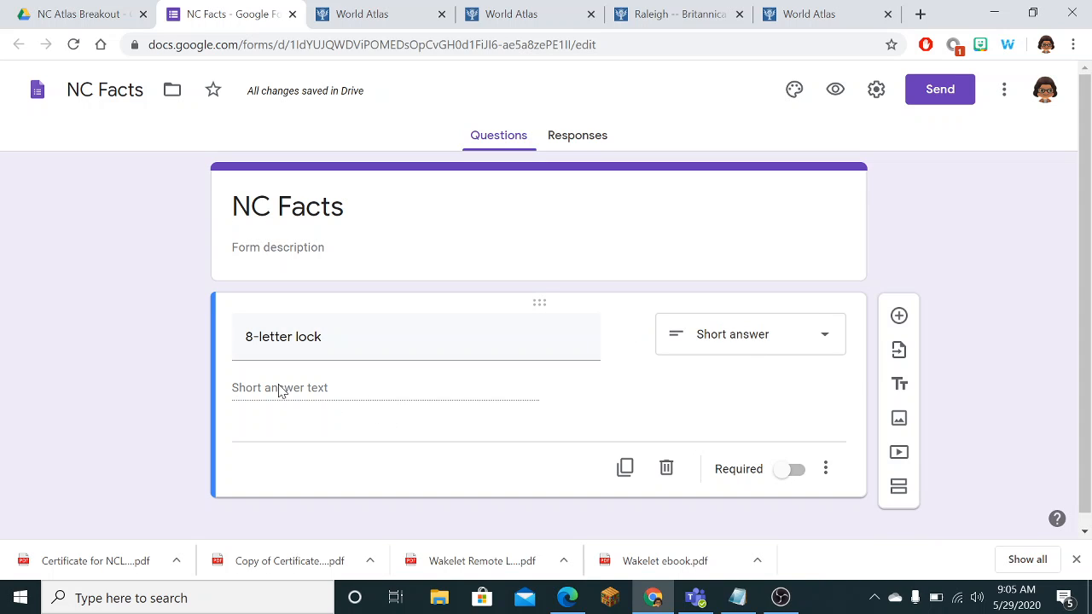
left_click(797, 470)
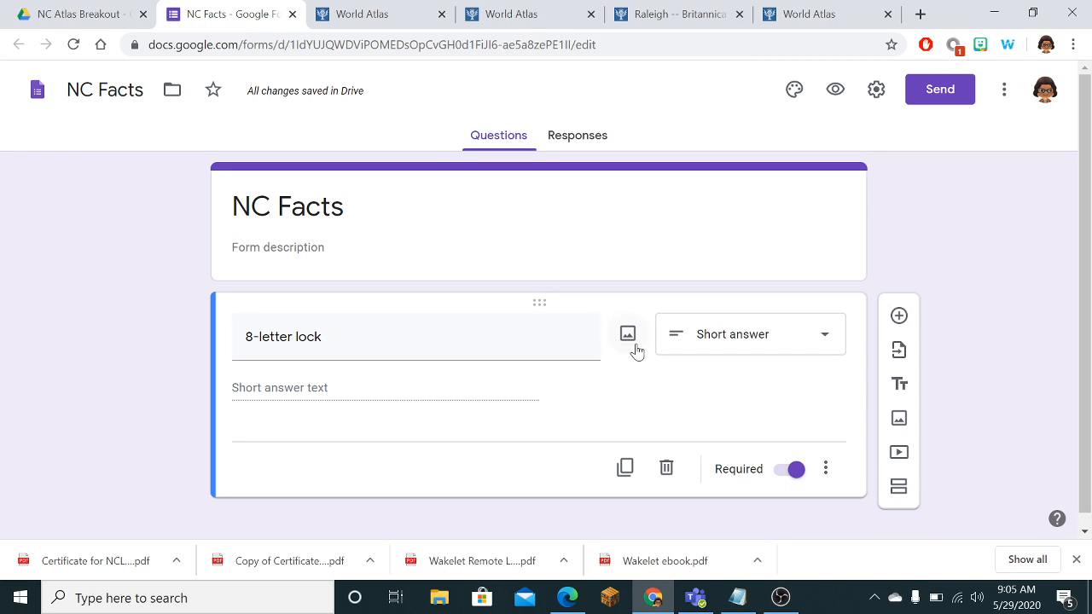
left_click(722, 345)
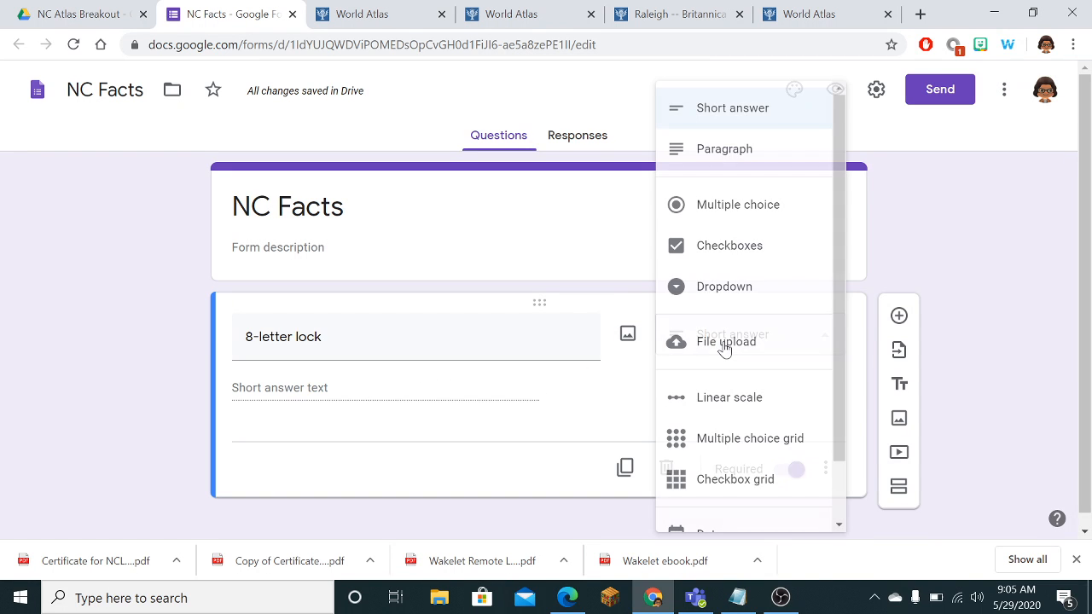
left_click(756, 120)
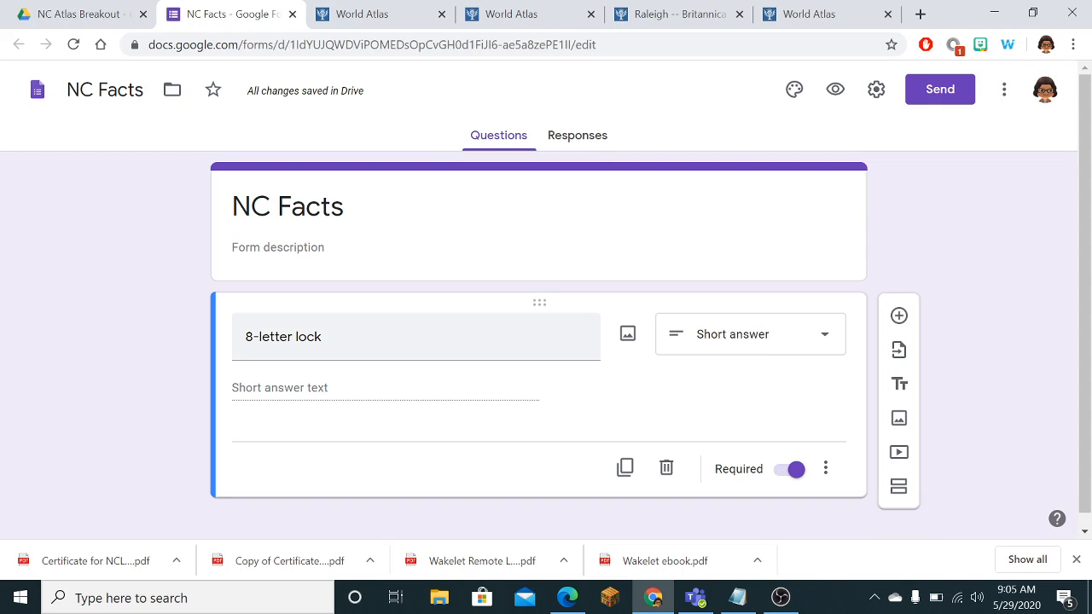
left_click(329, 390)
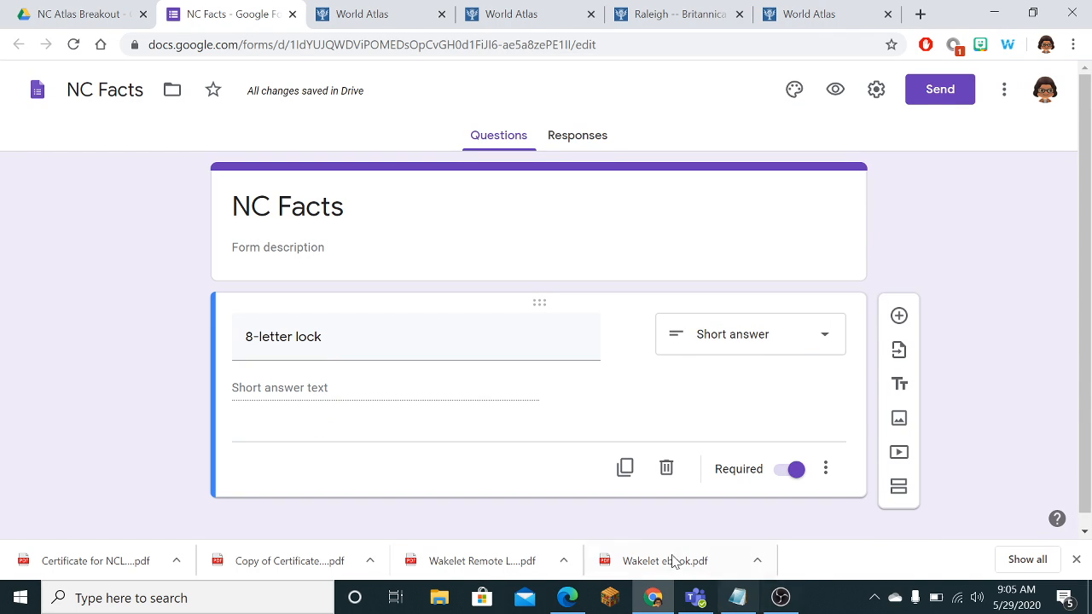
left_click(785, 603)
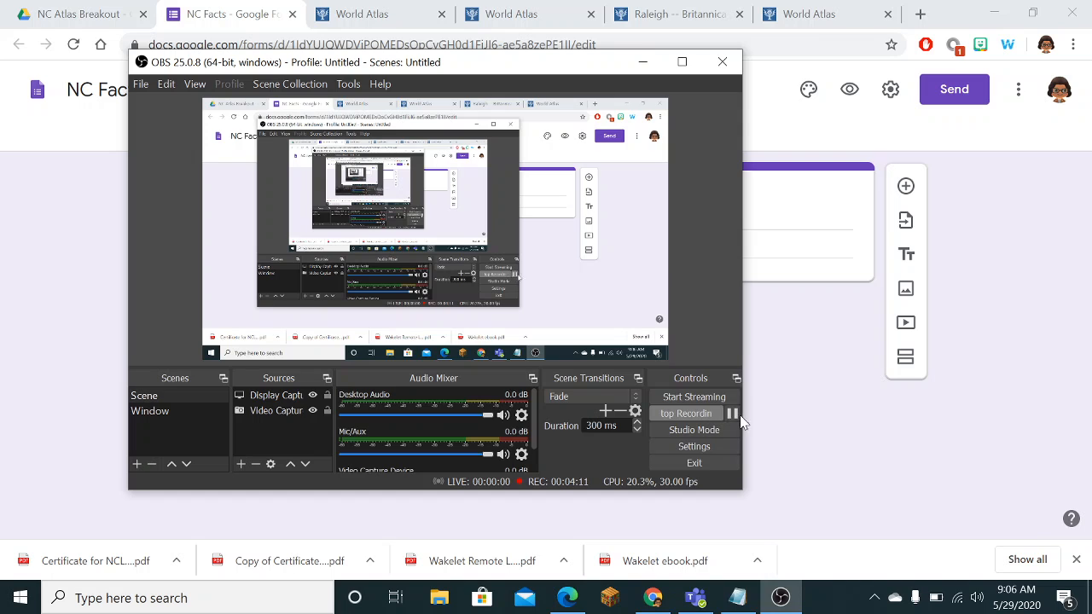
Step: Add a new short-answer question titled '8-letter lock' and make it required
left_click(817, 442)
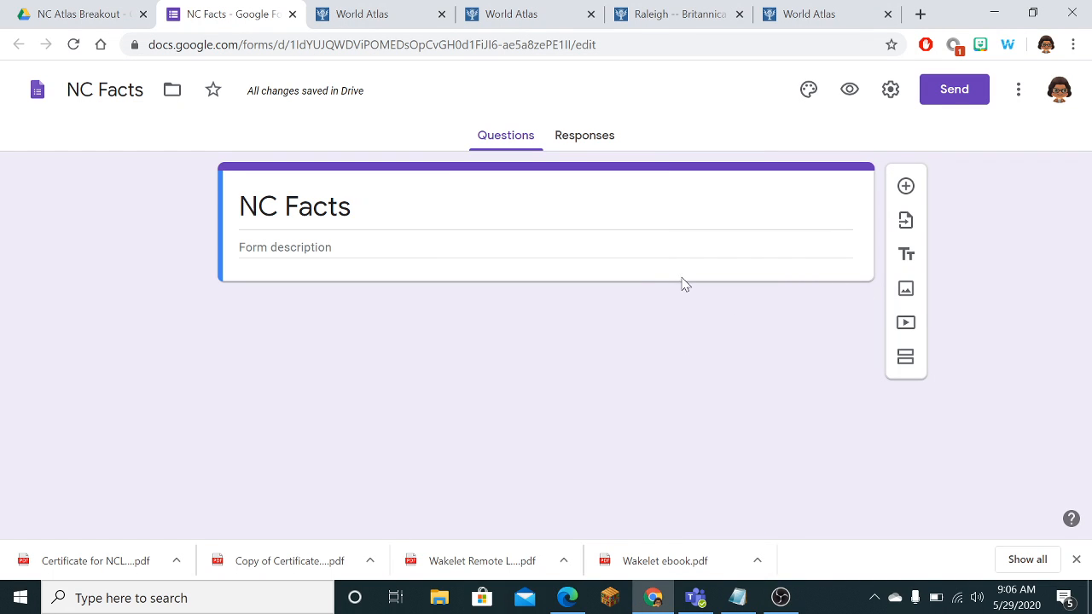
left_click(904, 192)
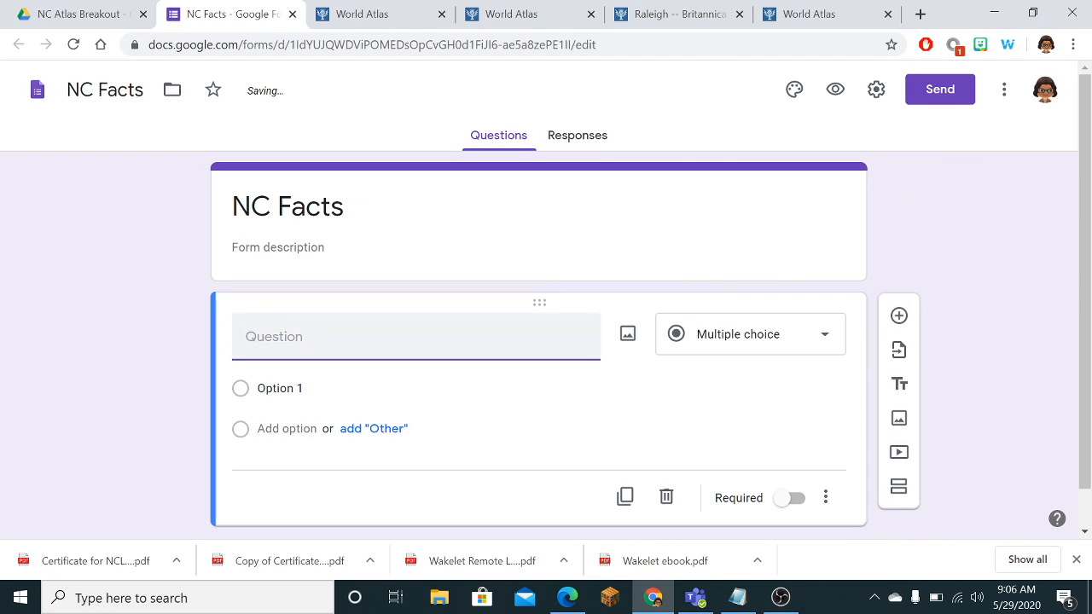
type("9")
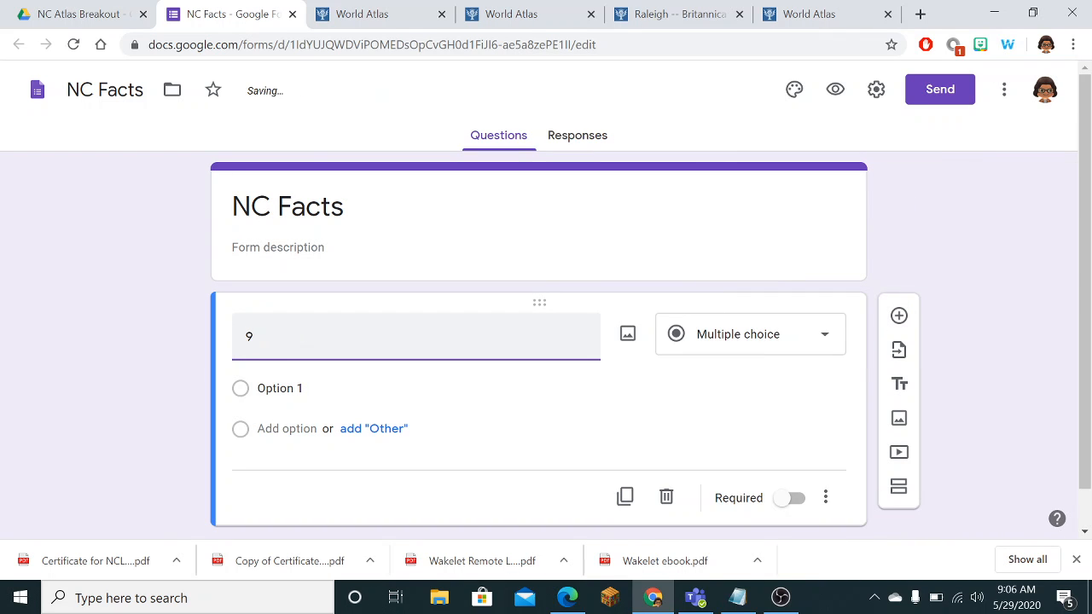
type("-")
key("BackSpace")
key("BackSpace")
type("8-I")
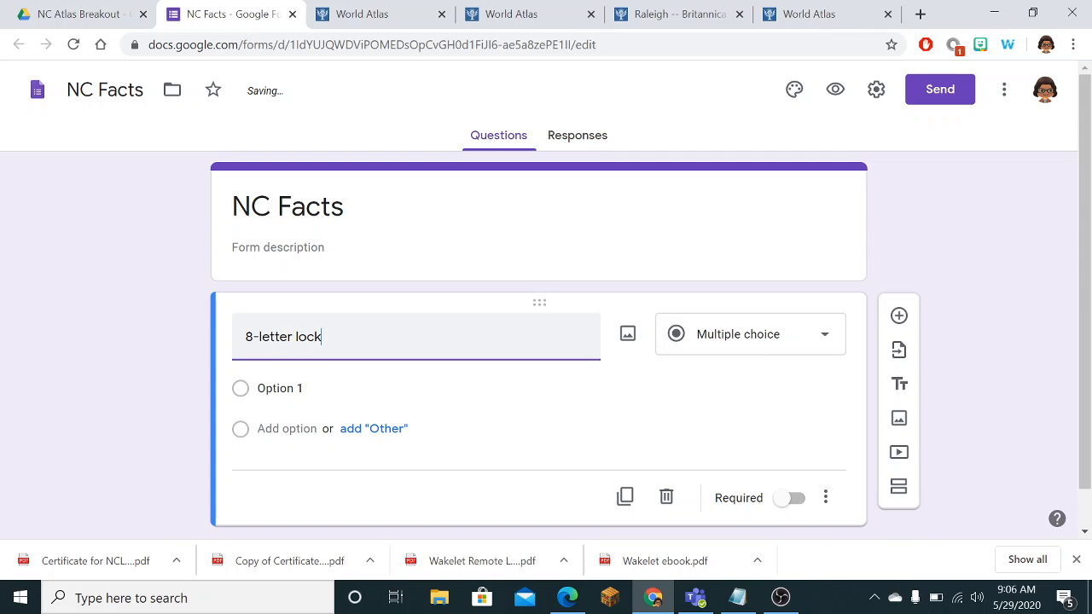
type("etter lock")
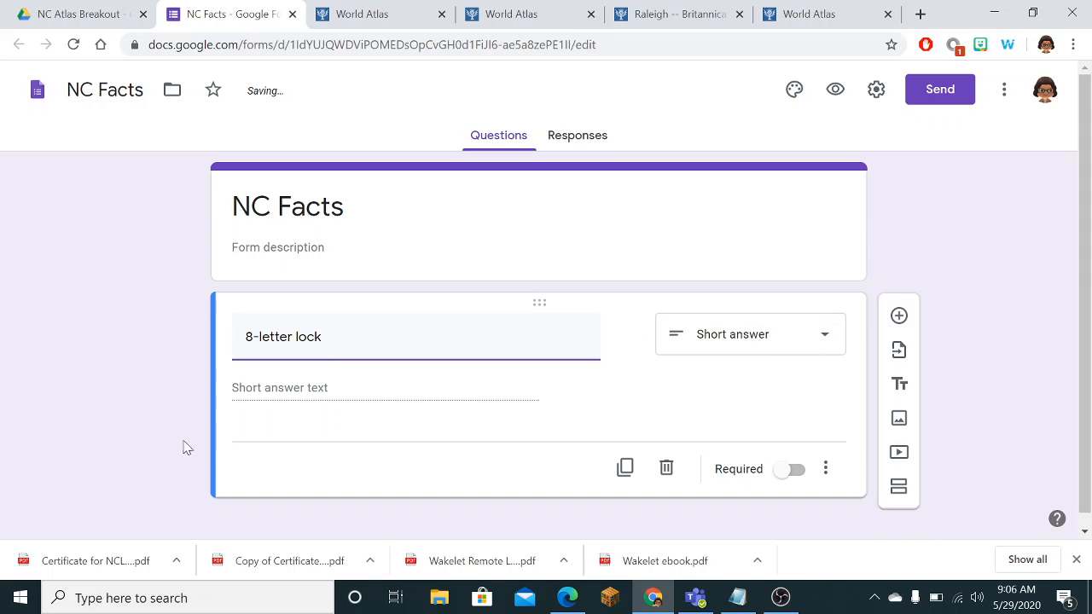
left_click(278, 401)
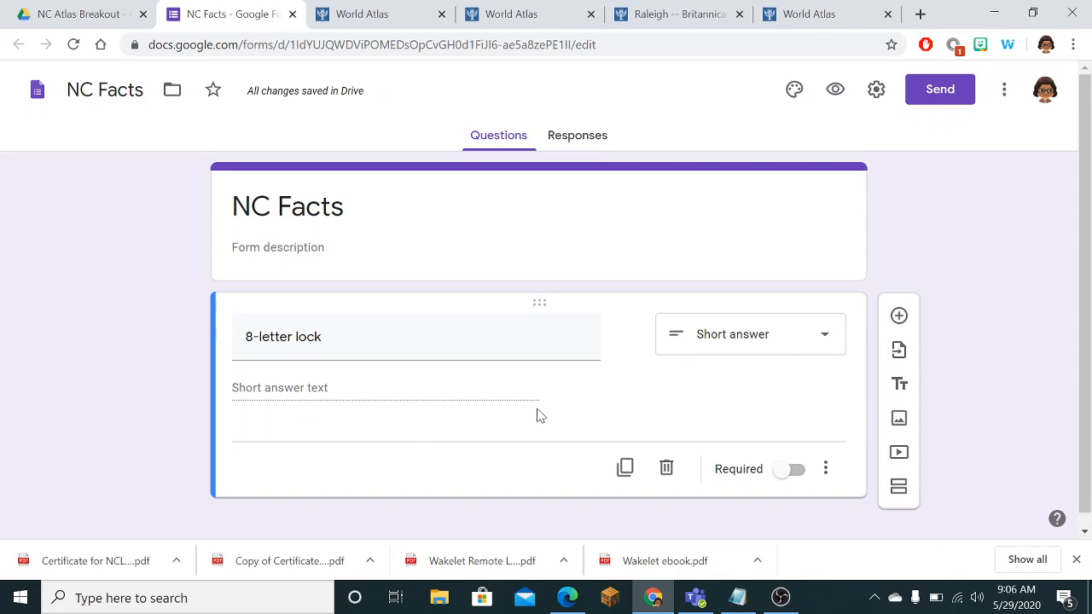
left_click(791, 469)
right_click(303, 345)
left_click(302, 370)
Step: Add response validation to the 8-letter lock question
left_click(826, 469)
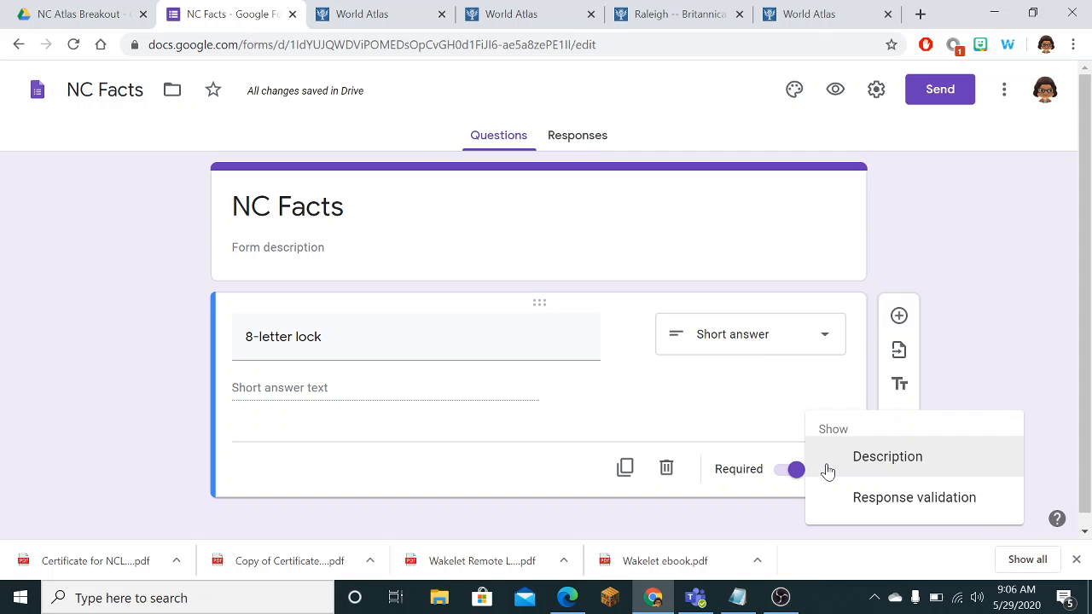
left_click(839, 507)
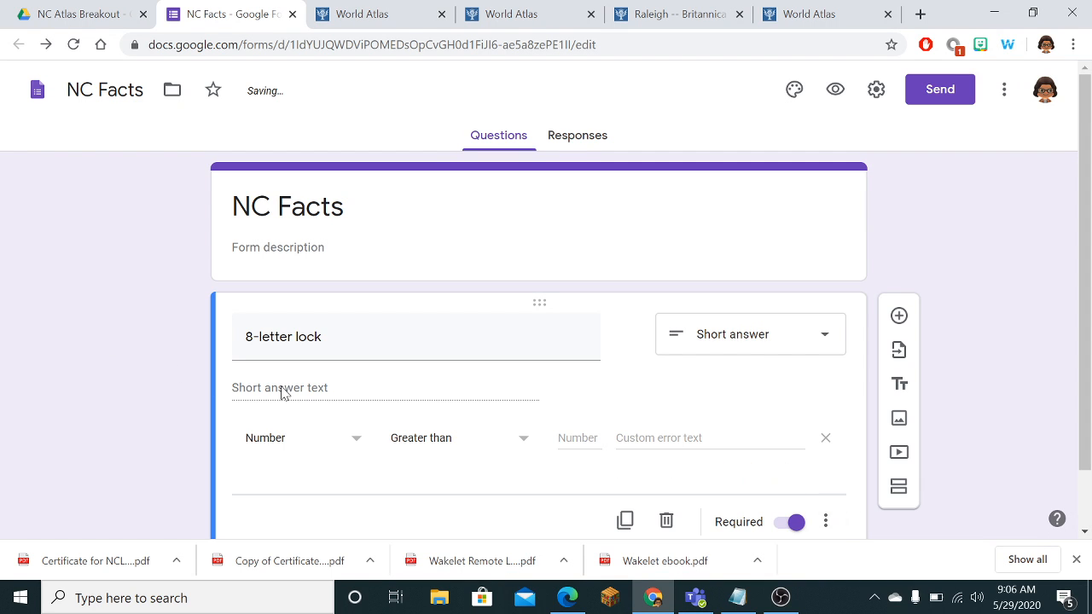
scroll(282, 390, "down", 1)
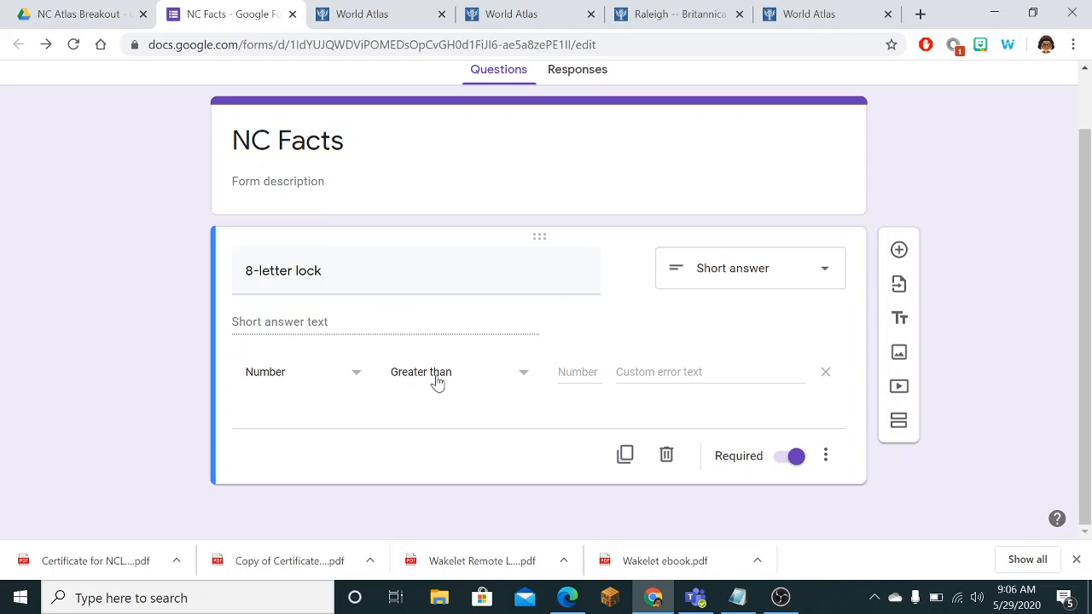
left_click(826, 458)
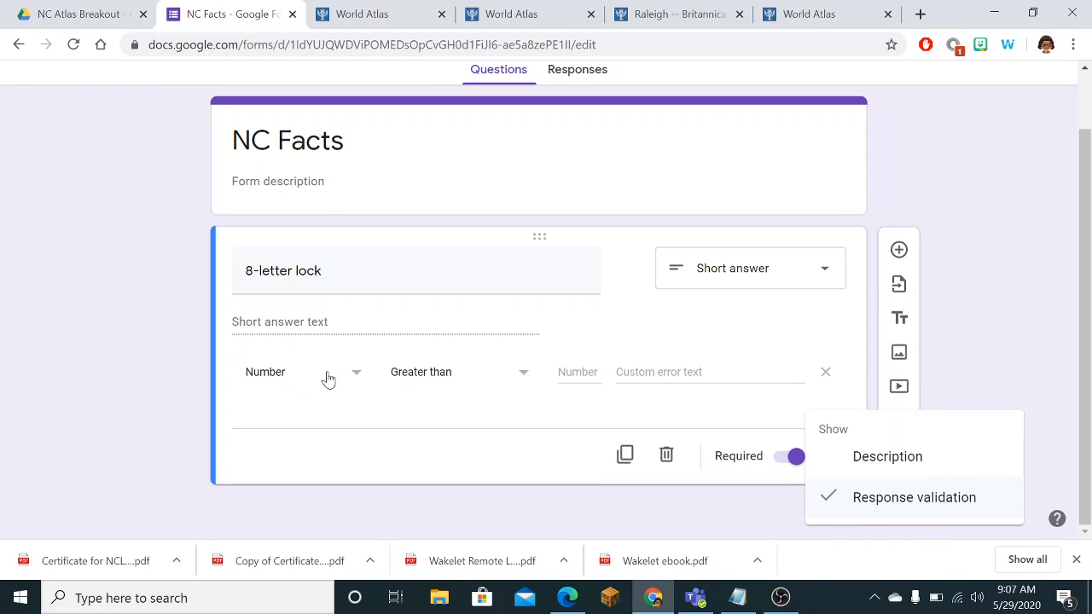
left_click(359, 384)
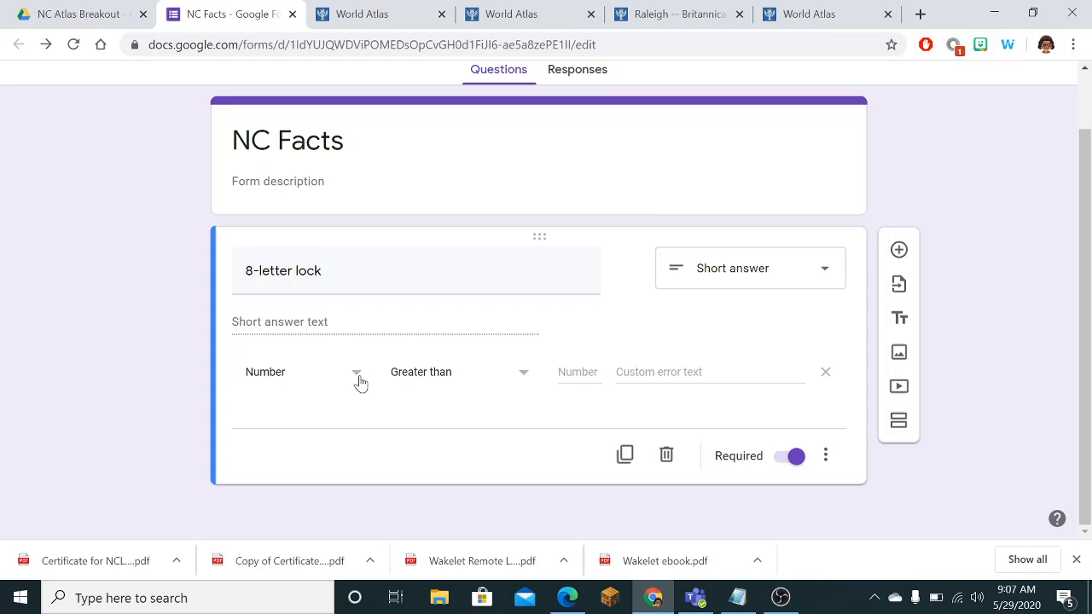
Step: Require text containing 'Uwharrie' with error 'Did you use correct capitalization?'
left_click(295, 379)
left_click(281, 422)
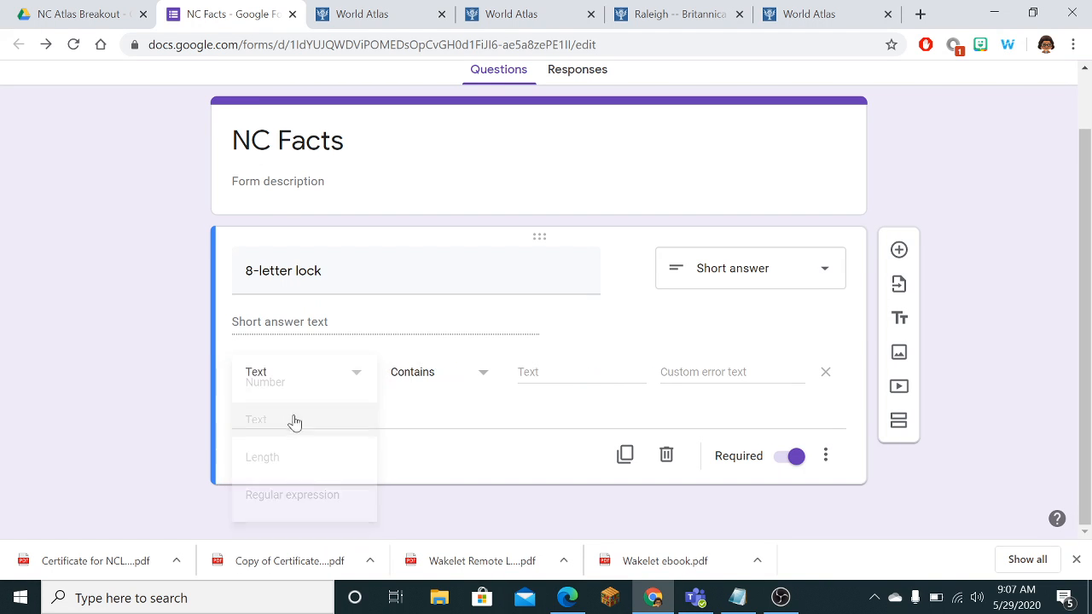
left_click(581, 376)
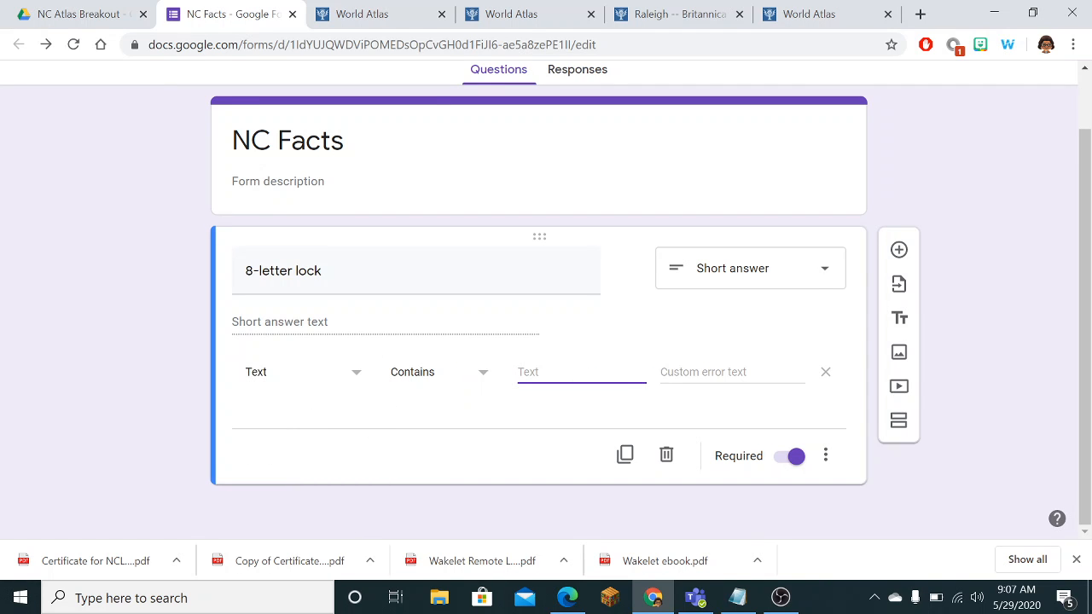
type("Uwharrie")
key("Tab")
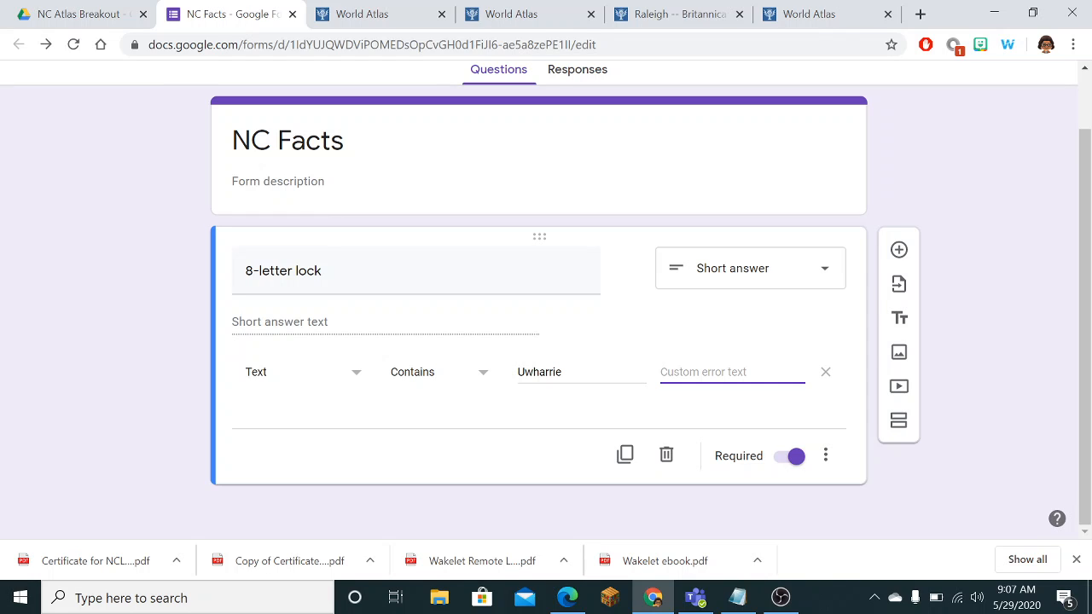
type("Did you use")
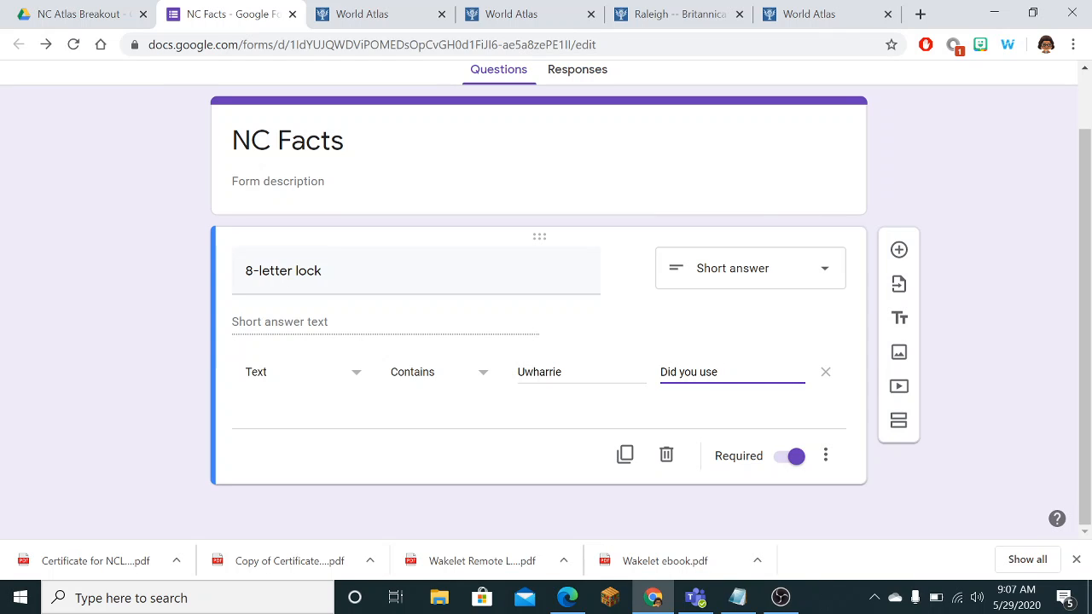
type(" correct capitalization?")
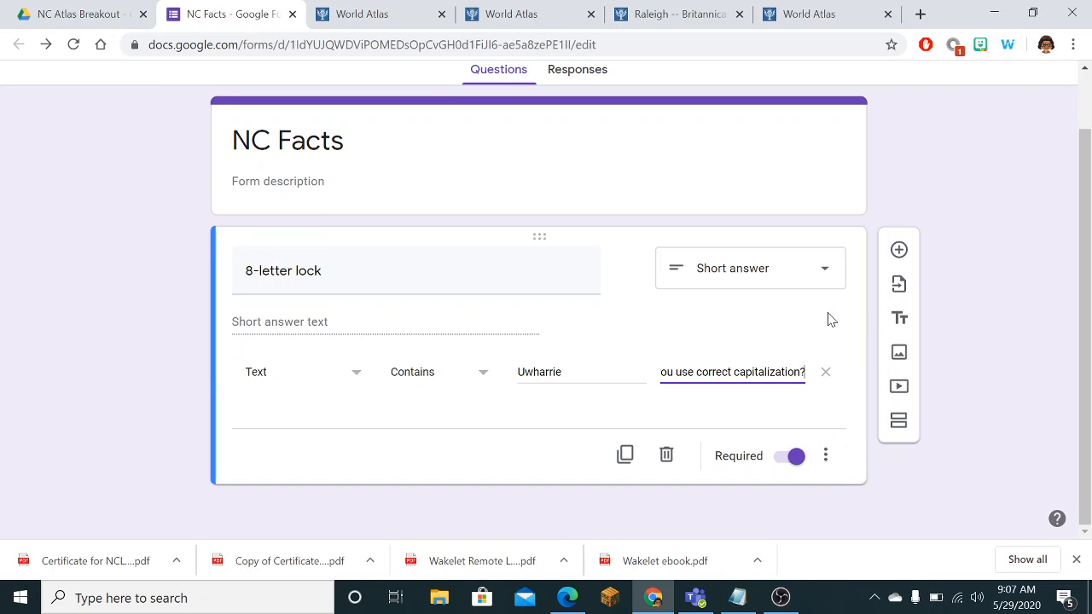
Step: Add a required question titled '6-digit lock'
left_click(897, 248)
left_click(737, 598)
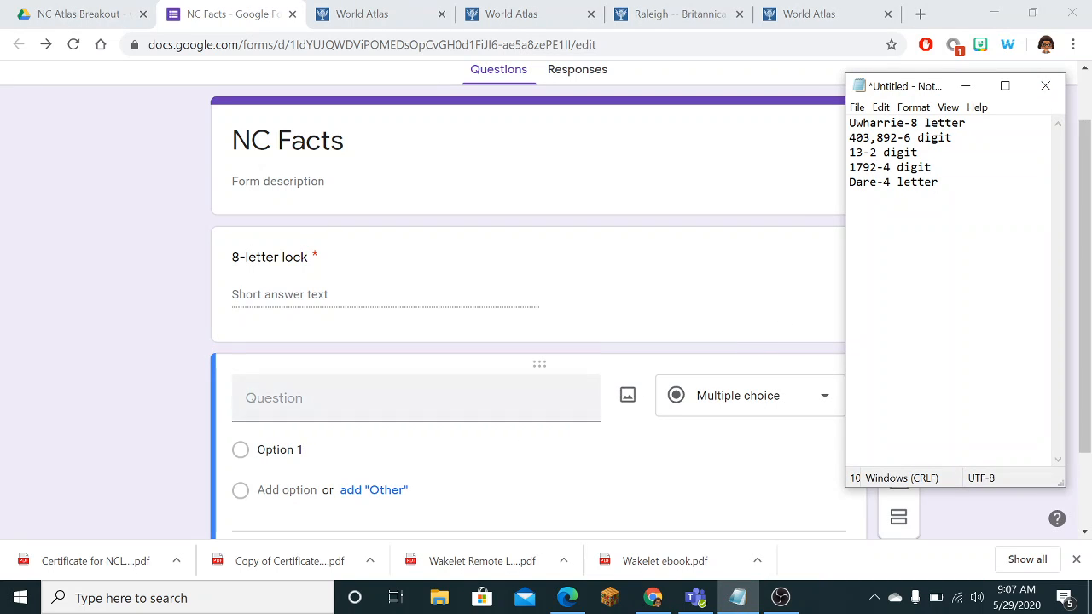
left_click(415, 399)
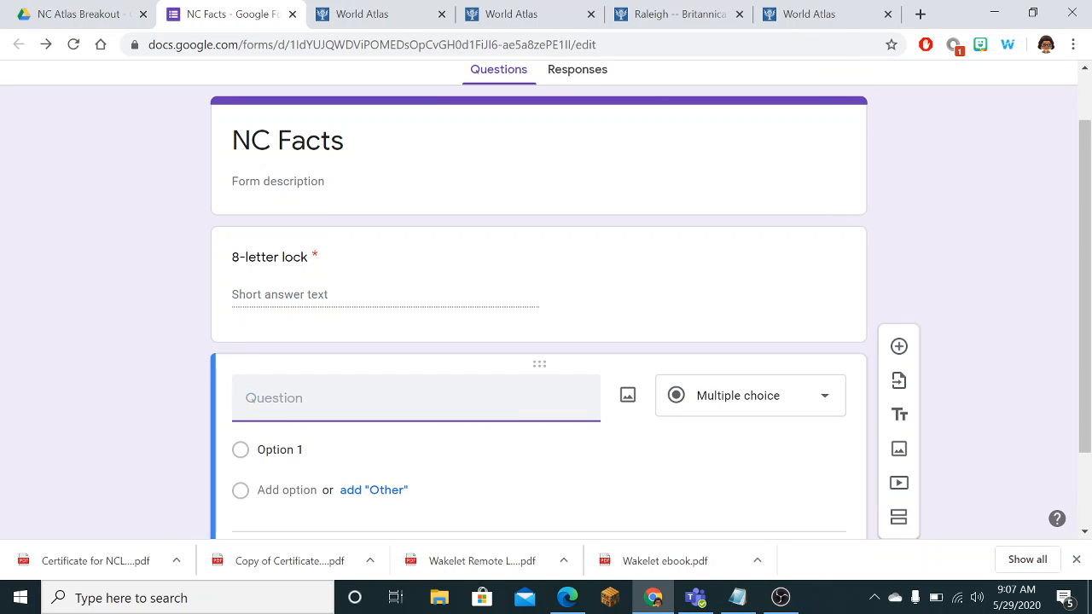
type("6-digit lock")
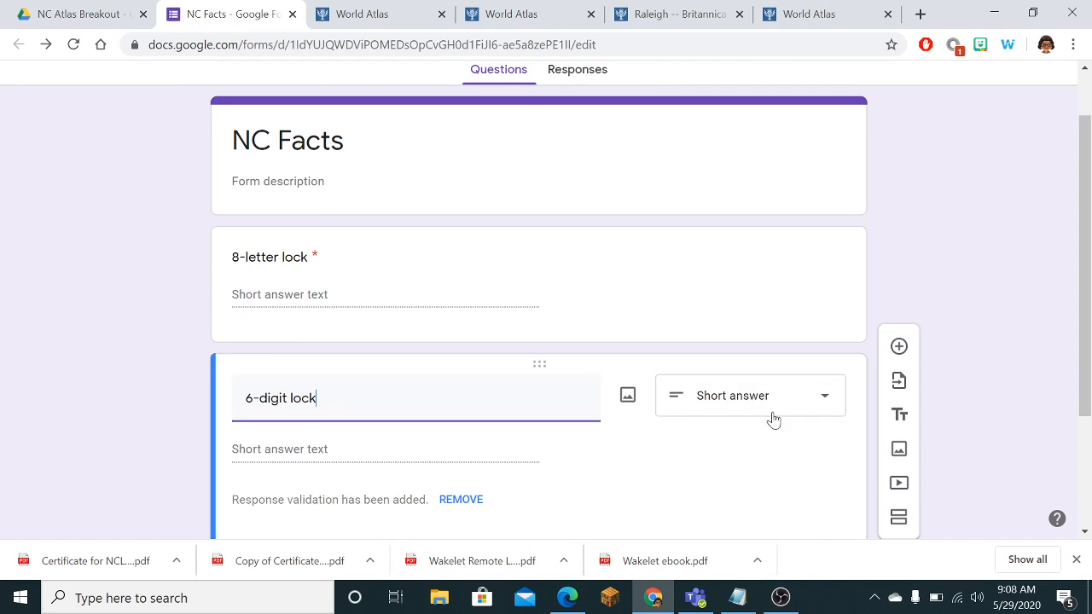
left_click(793, 457)
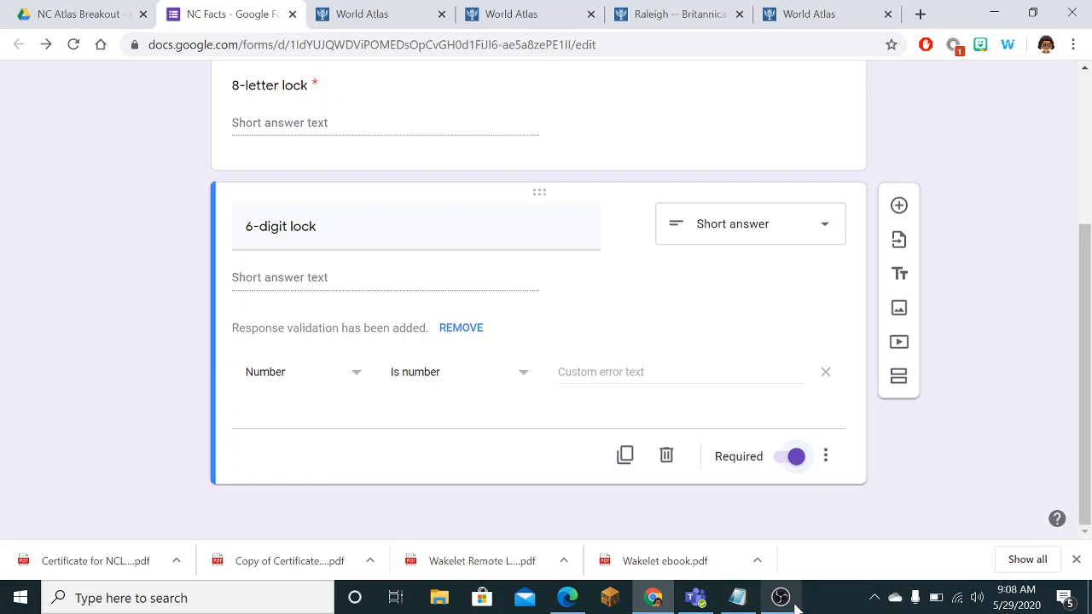
Step: Copy the six-digit answer 403,892 from the Notepad notes
left_click(738, 597)
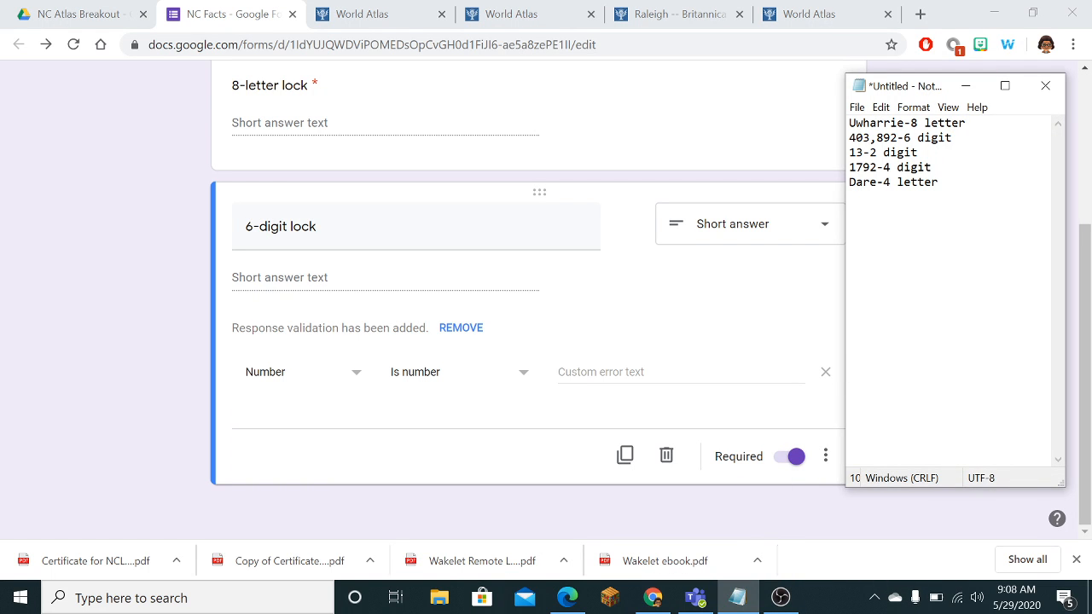
left_click_drag(849, 138, 891, 138)
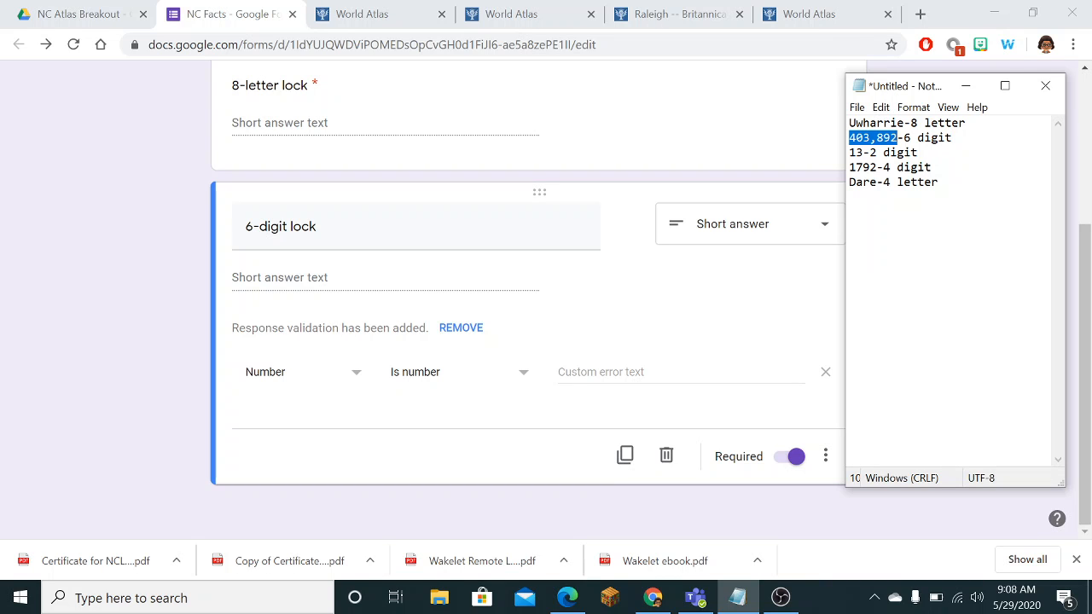
left_click(298, 290)
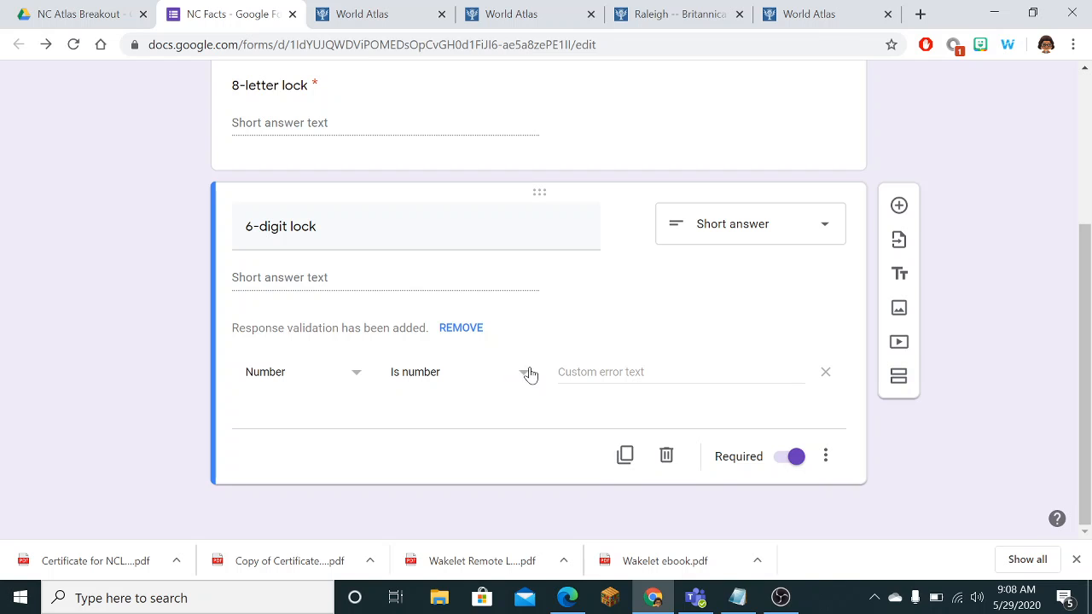
left_click(503, 382)
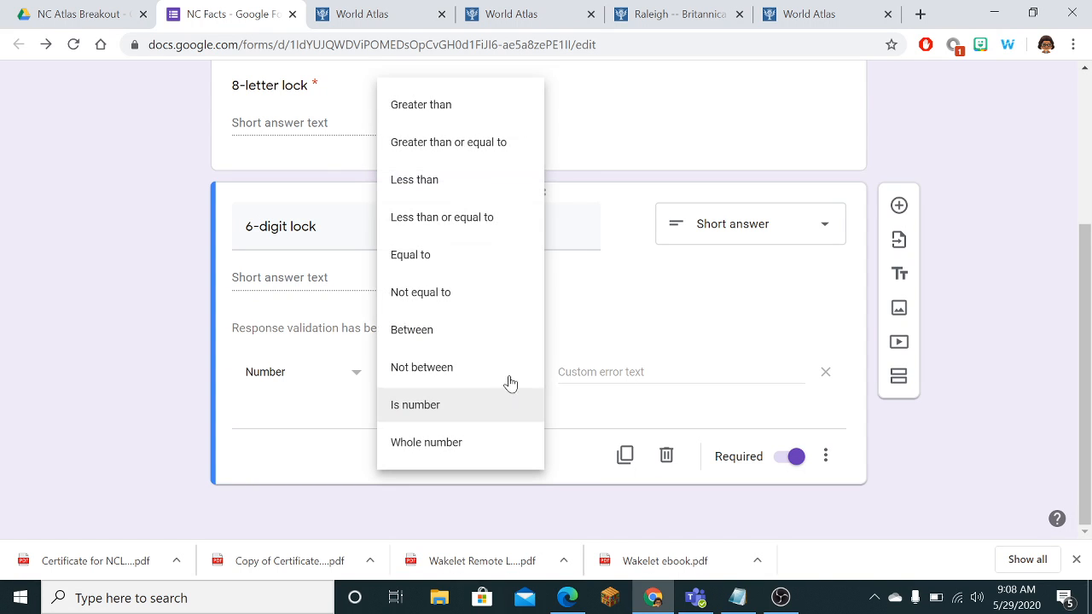
left_click(453, 261)
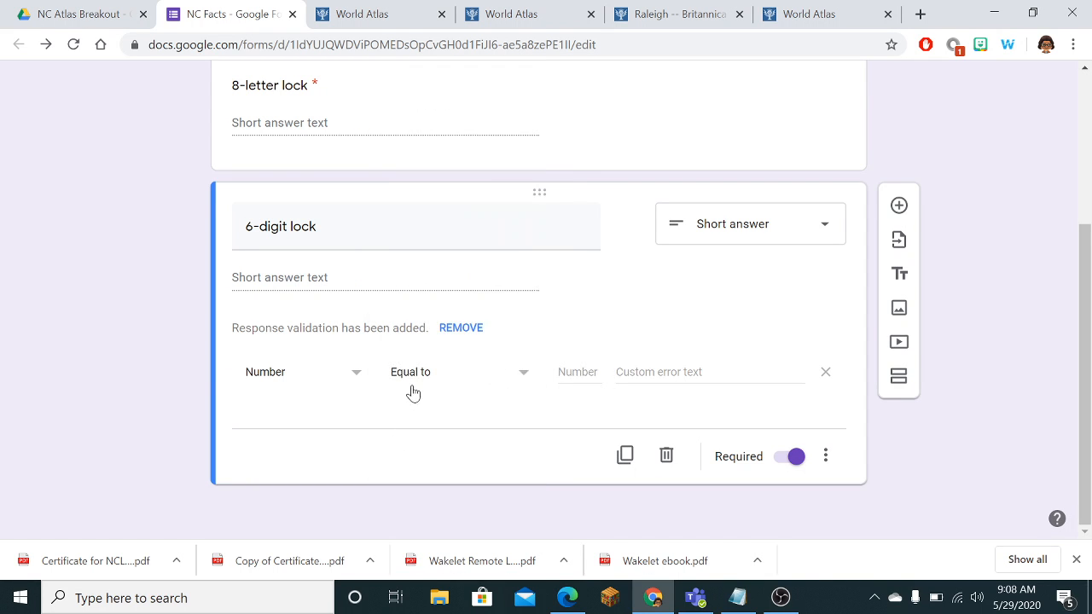
left_click(578, 373)
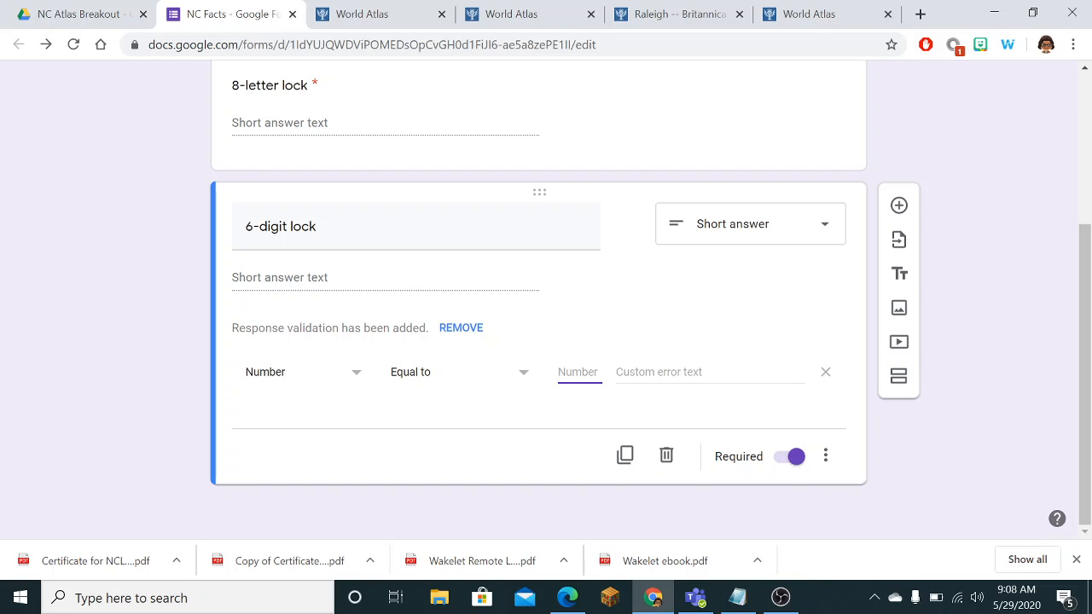
type("403,892")
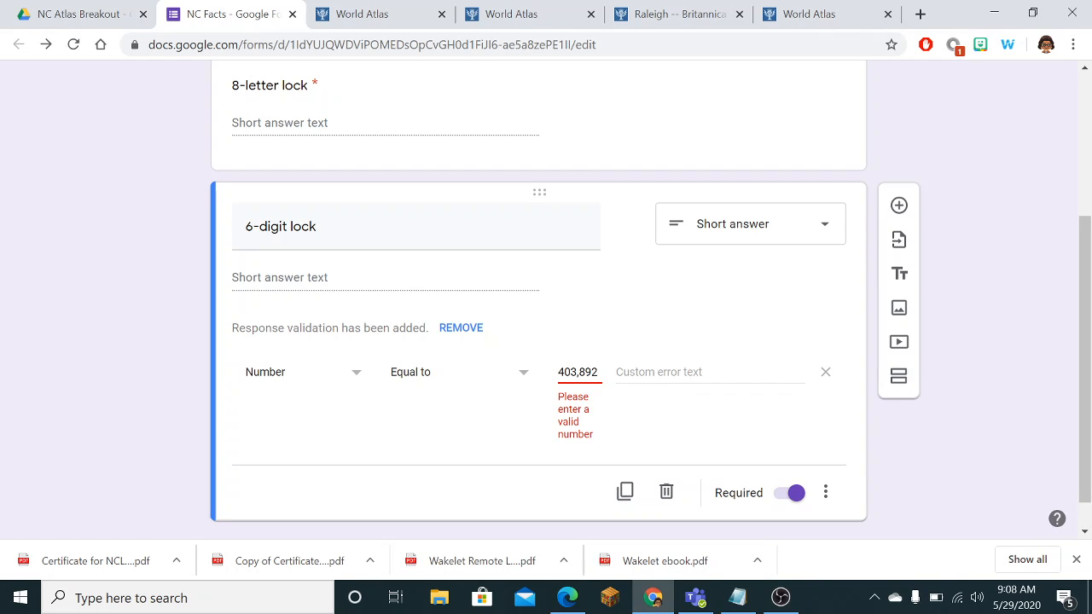
left_click(578, 372)
key("BackSpace")
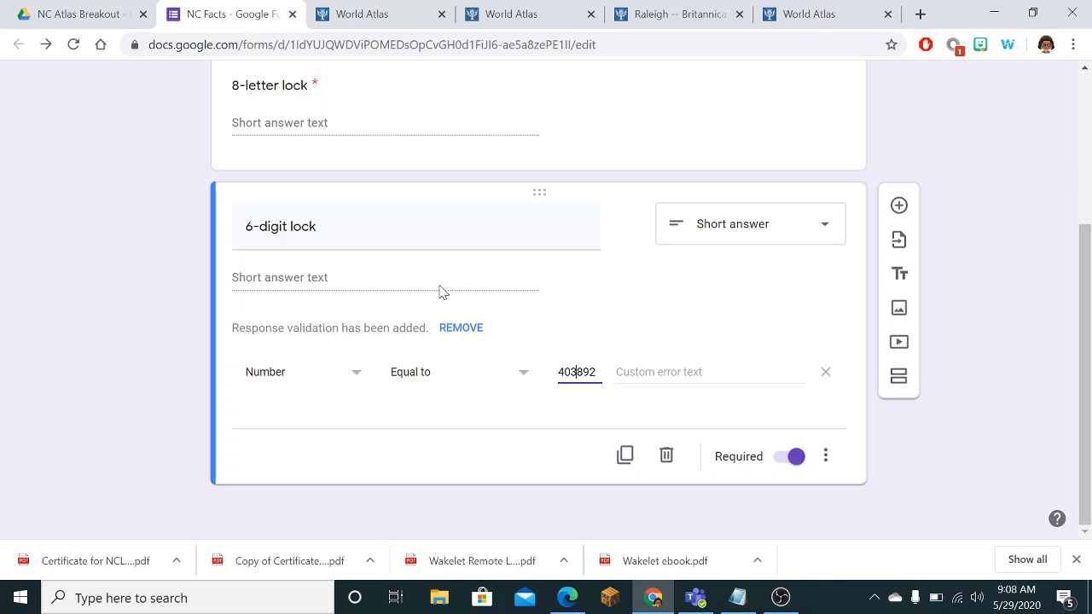
Step: Append '(Numbers ONLY)' to the title, set error 'Remember to use numbers only!', and add a question
left_click(366, 229)
left_click(367, 228)
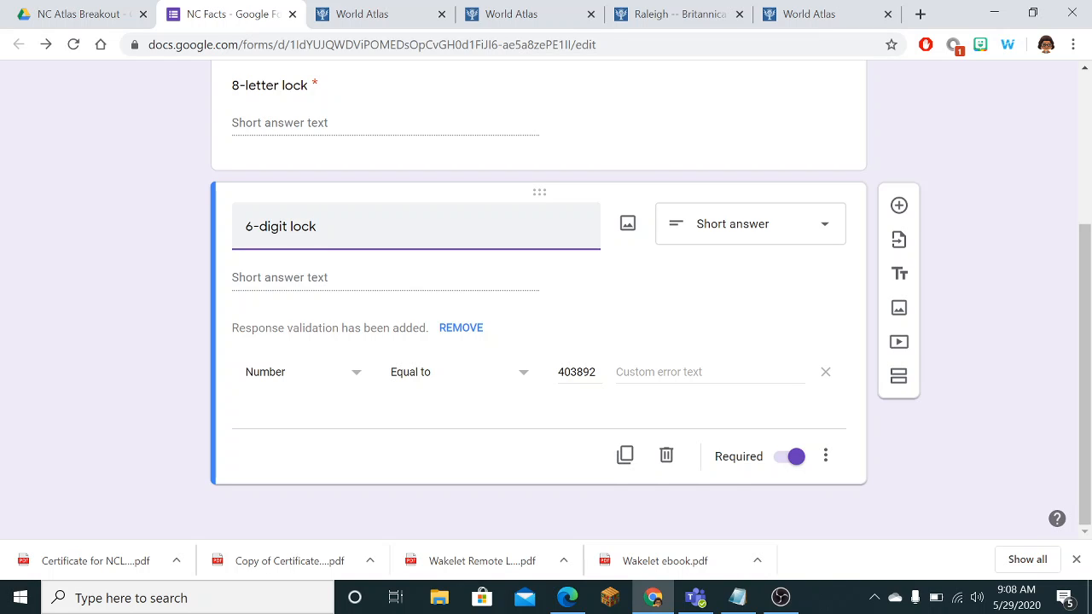
key("BackSpace")
type("(Numbers ONLY")
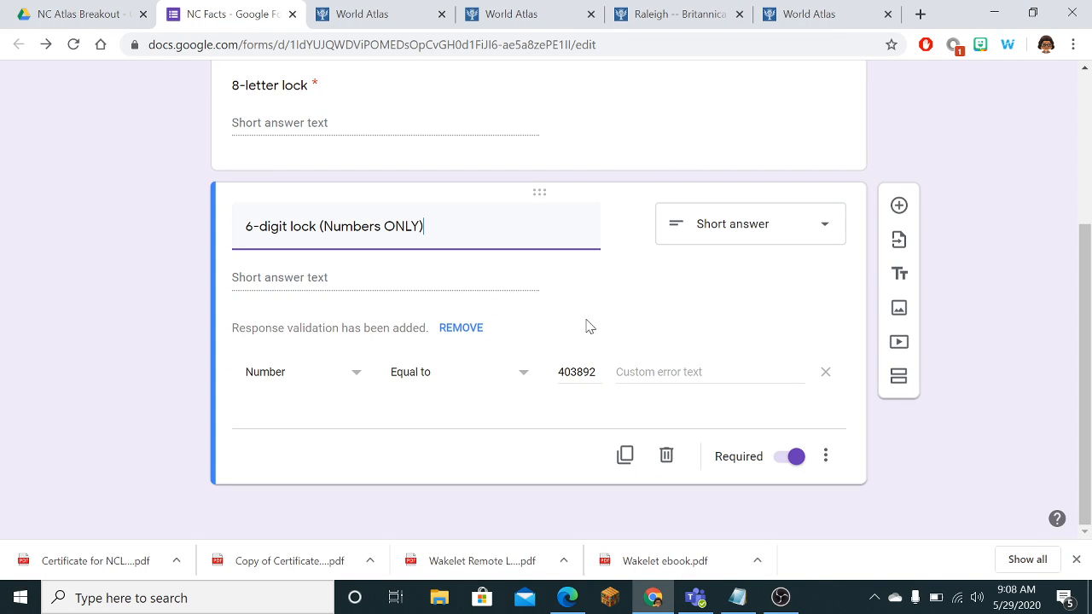
left_click(683, 373)
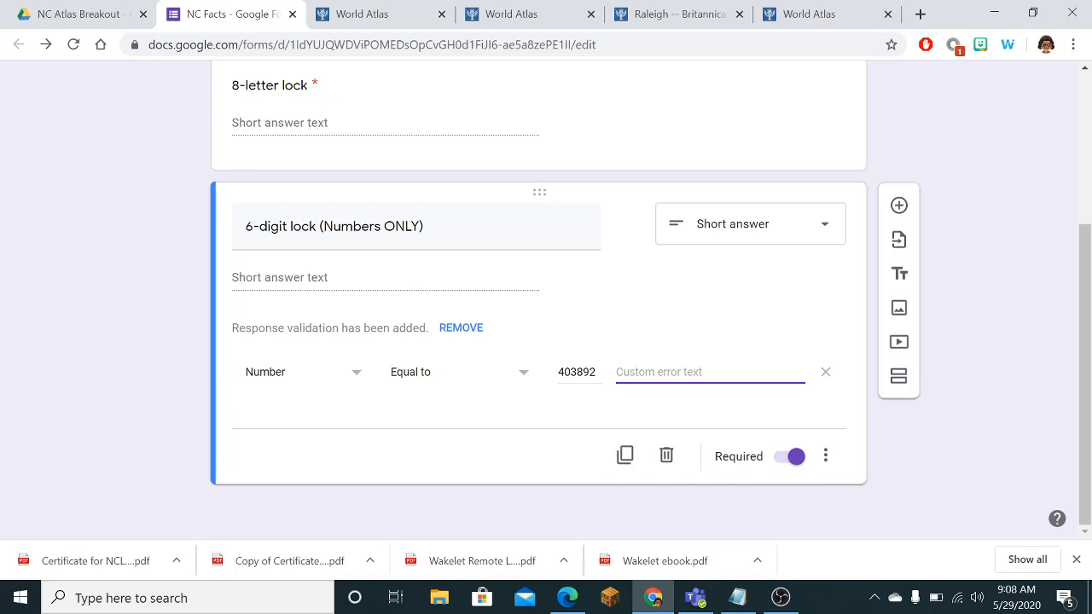
type("Reme")
type("b")
type("ber")
type(" to use numb")
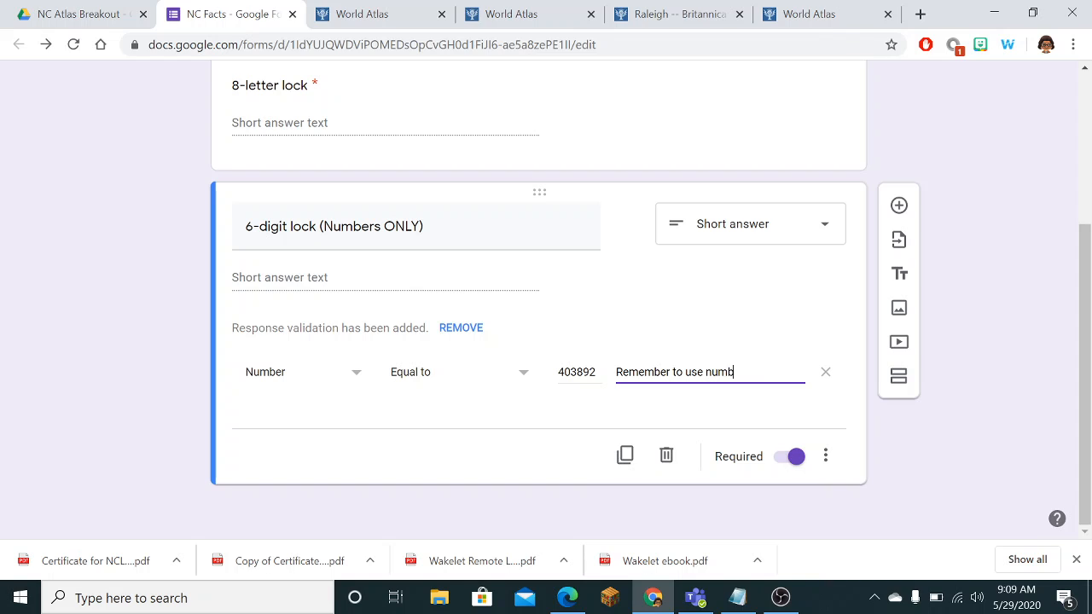
type("ers only!")
left_click(905, 210)
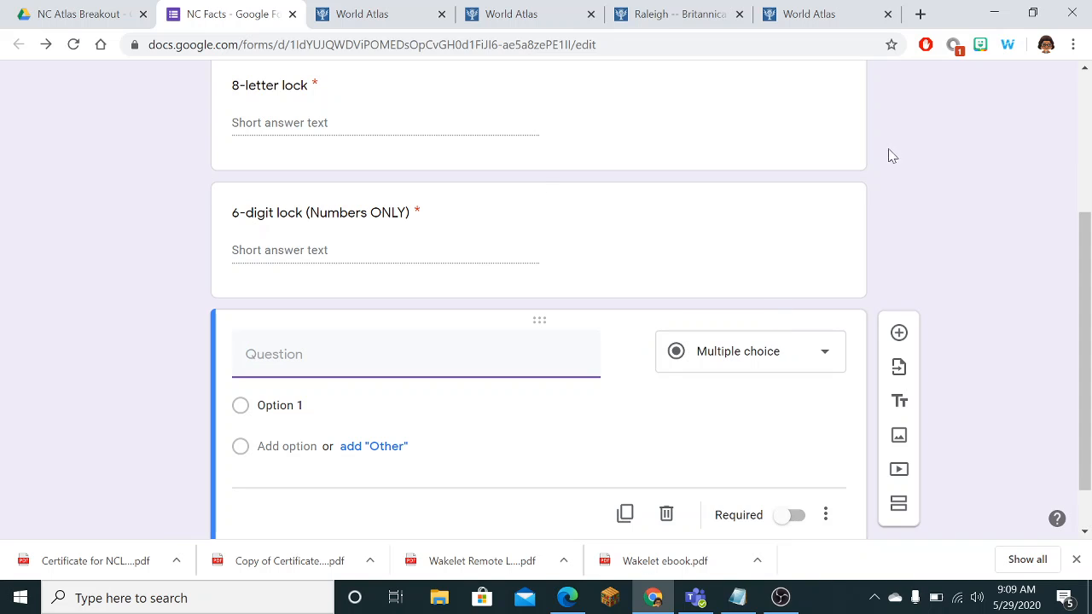
Step: Title the new question '2-digit' and validate it as a number equal to 13
left_click(738, 598)
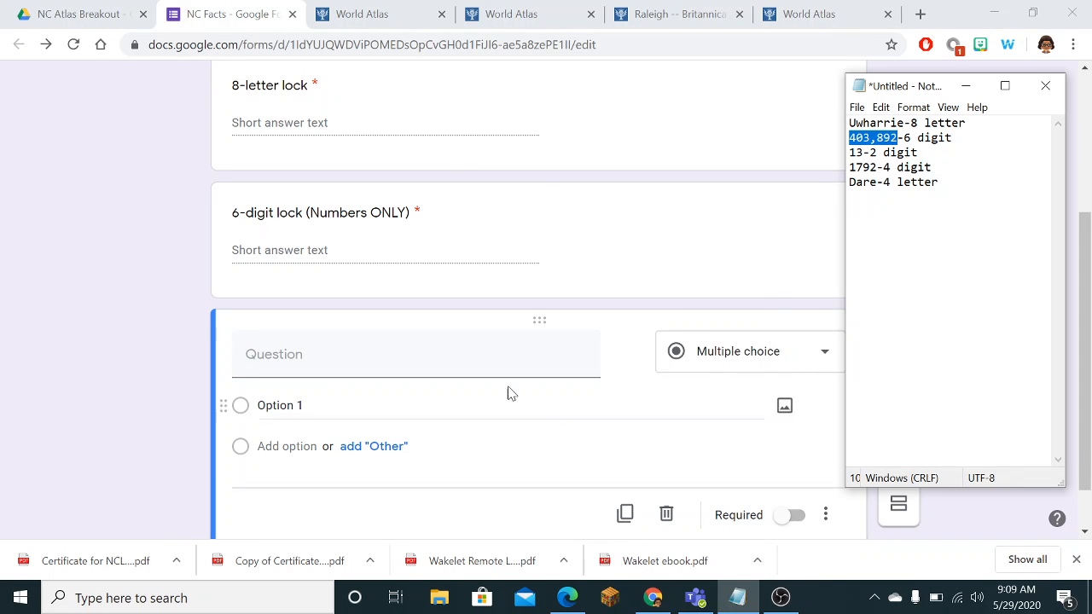
left_click(401, 355)
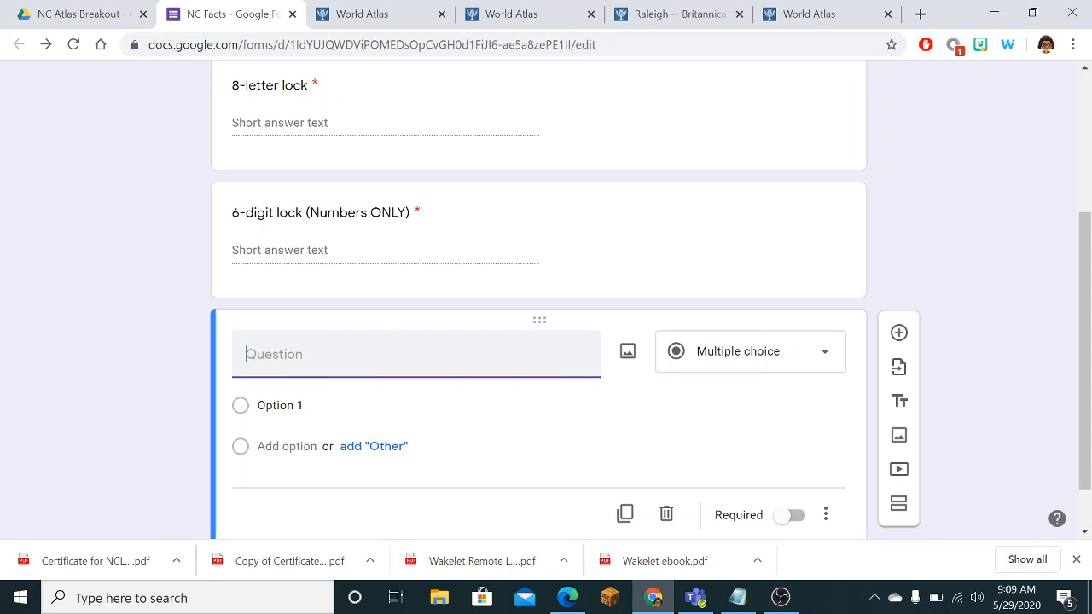
type("2-digit")
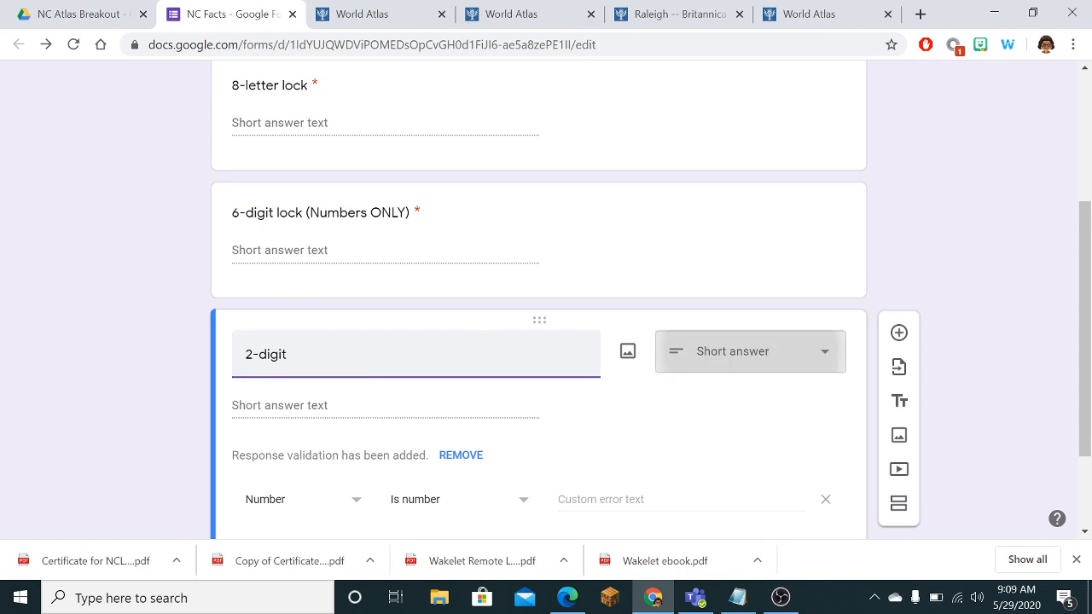
scroll(986, 271, "down", 2)
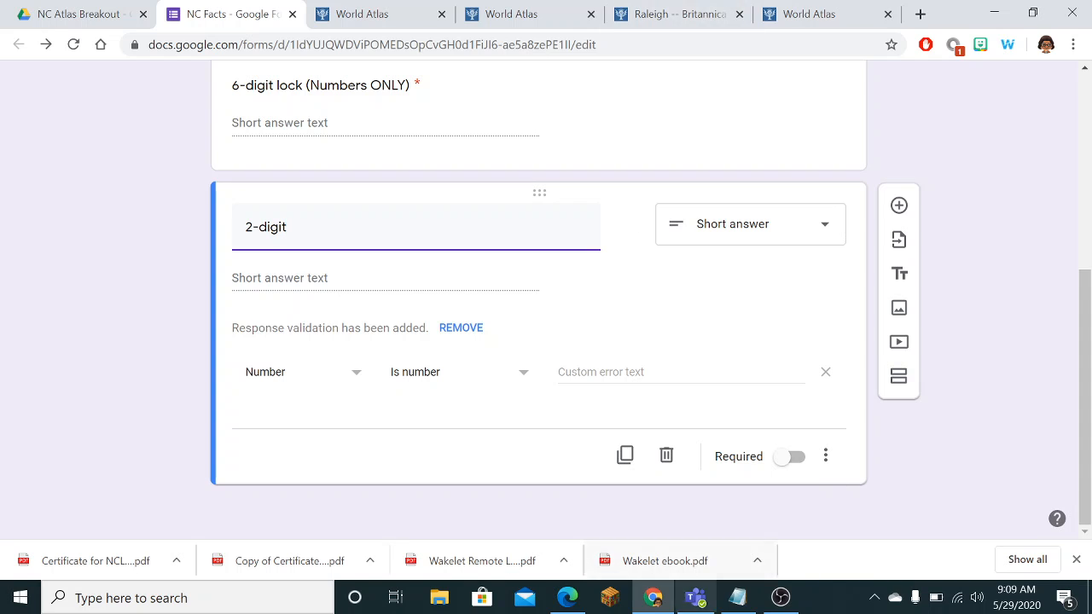
left_click(738, 598)
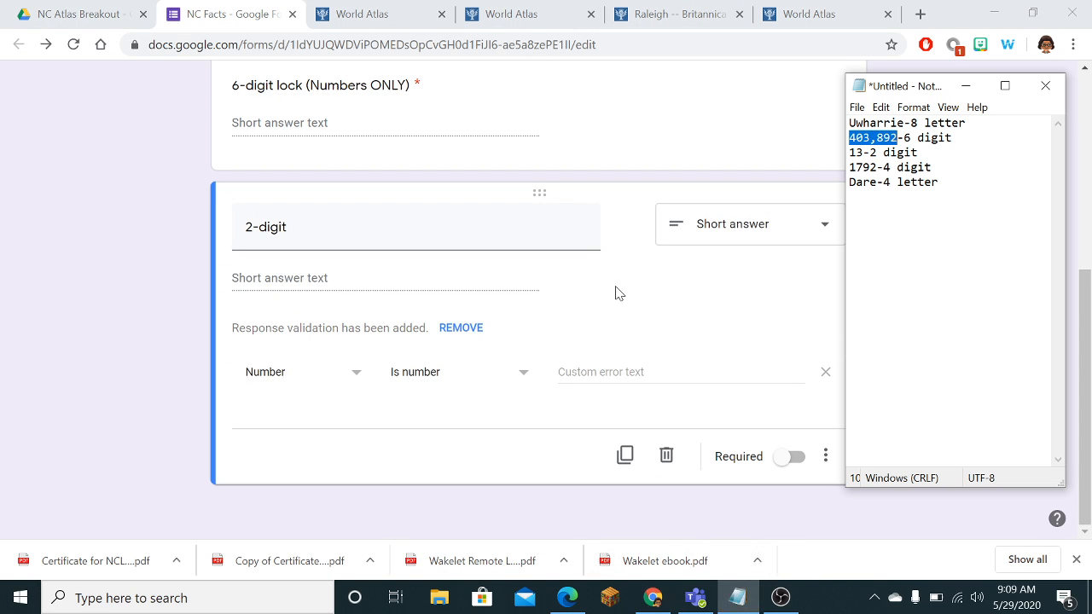
left_click(521, 384)
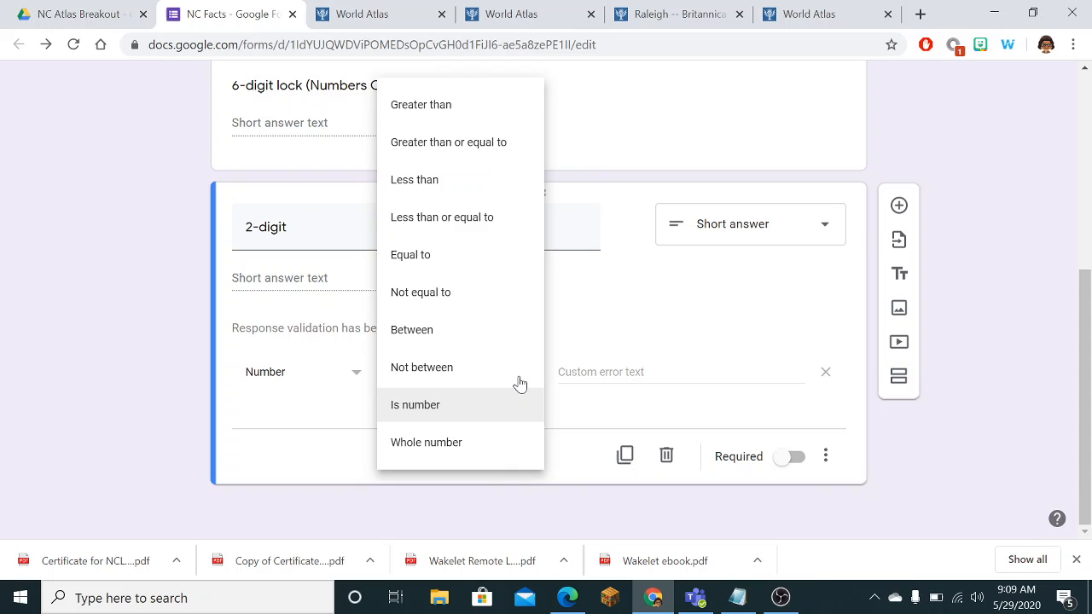
left_click(471, 260)
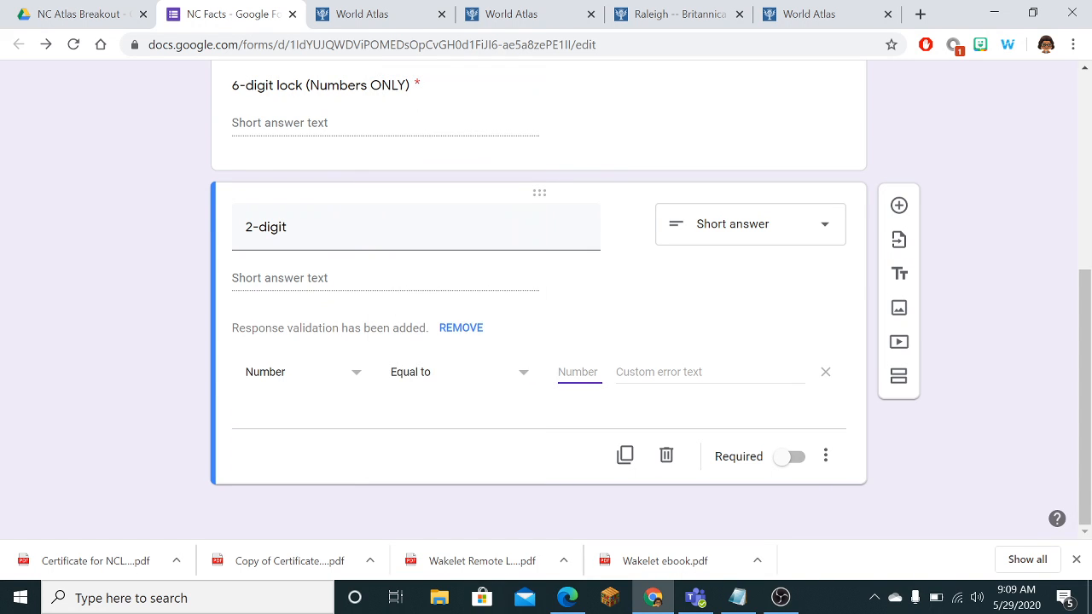
type("13")
left_click(725, 383)
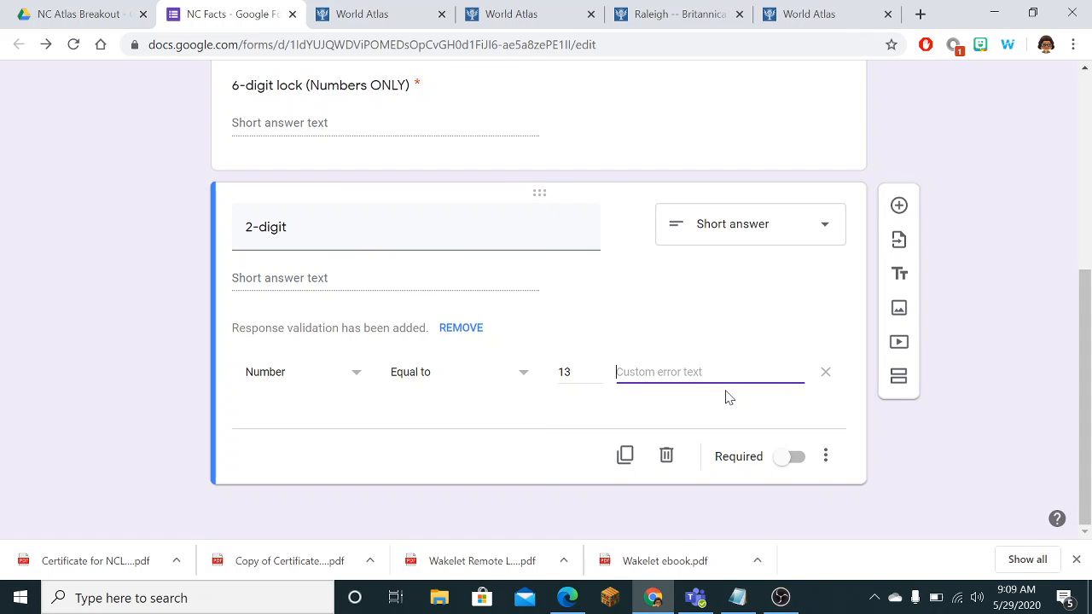
left_click(741, 602)
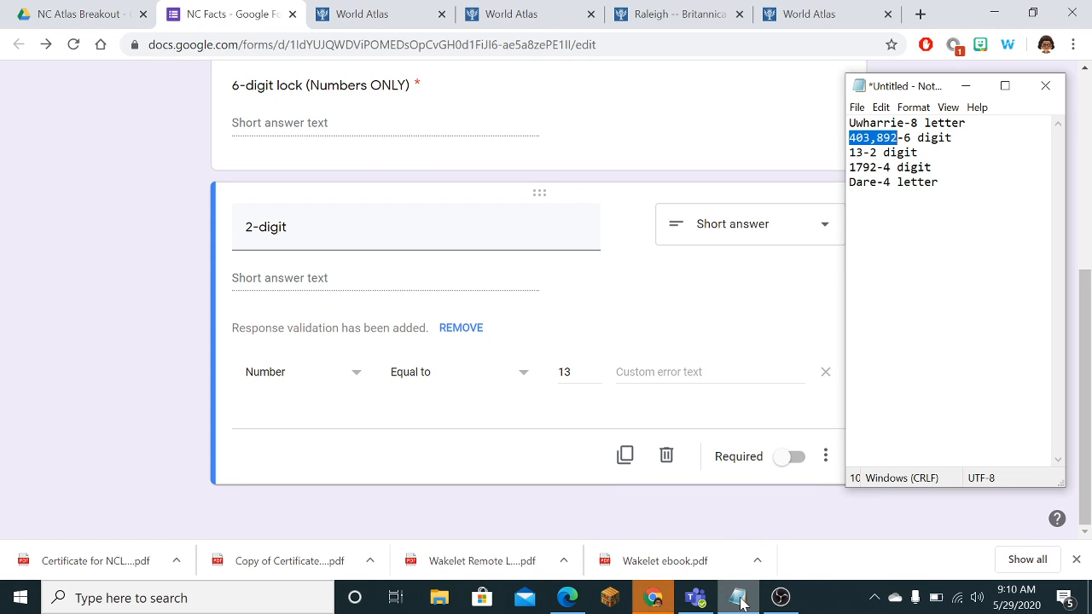
Step: Check the Raleigh article and World Atlas North Carolina facts, then return to NC Facts
left_click(683, 14)
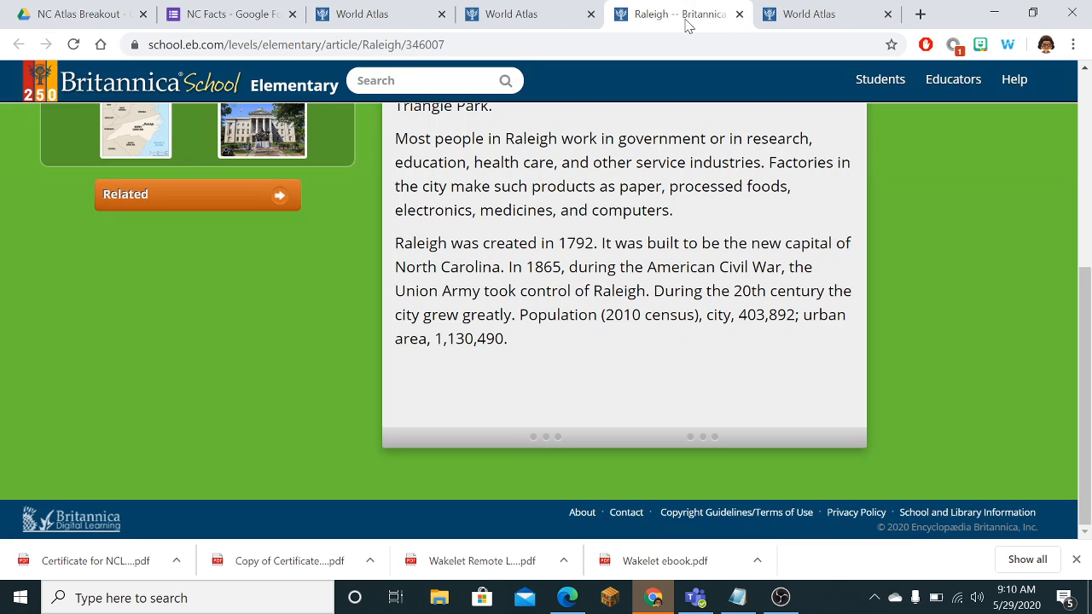
left_click(512, 29)
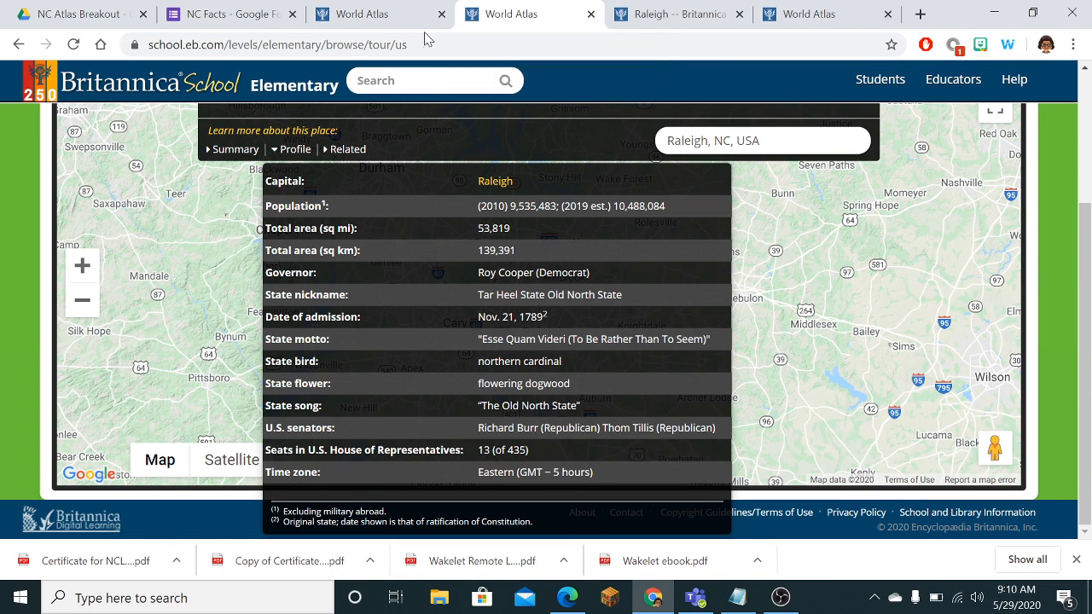
left_click(362, 16)
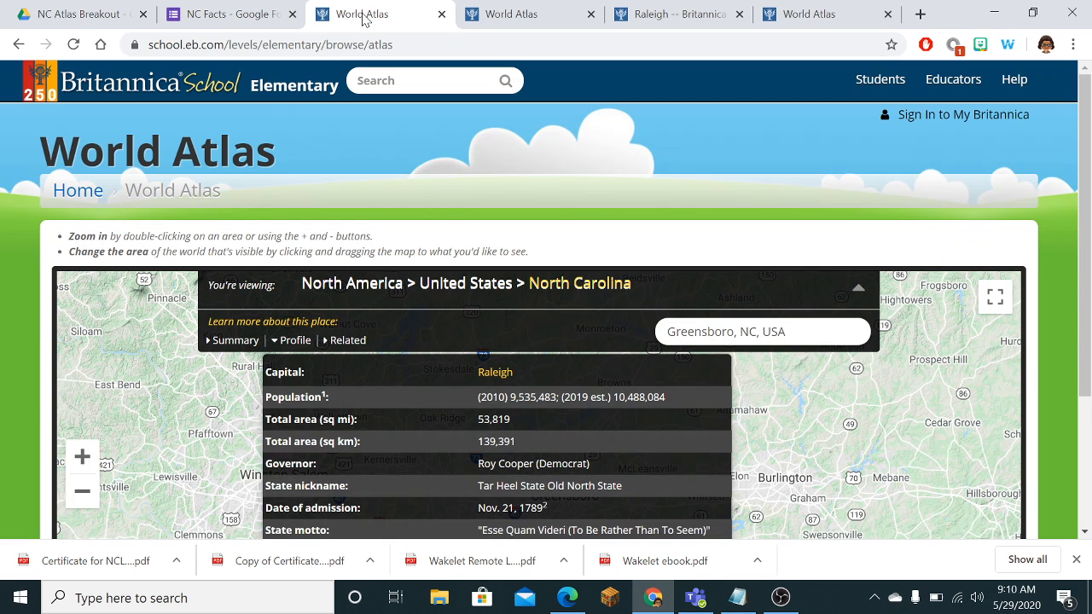
scroll(410, 309, "down", 3)
scroll(414, 314, "up", 3)
left_click(220, 17)
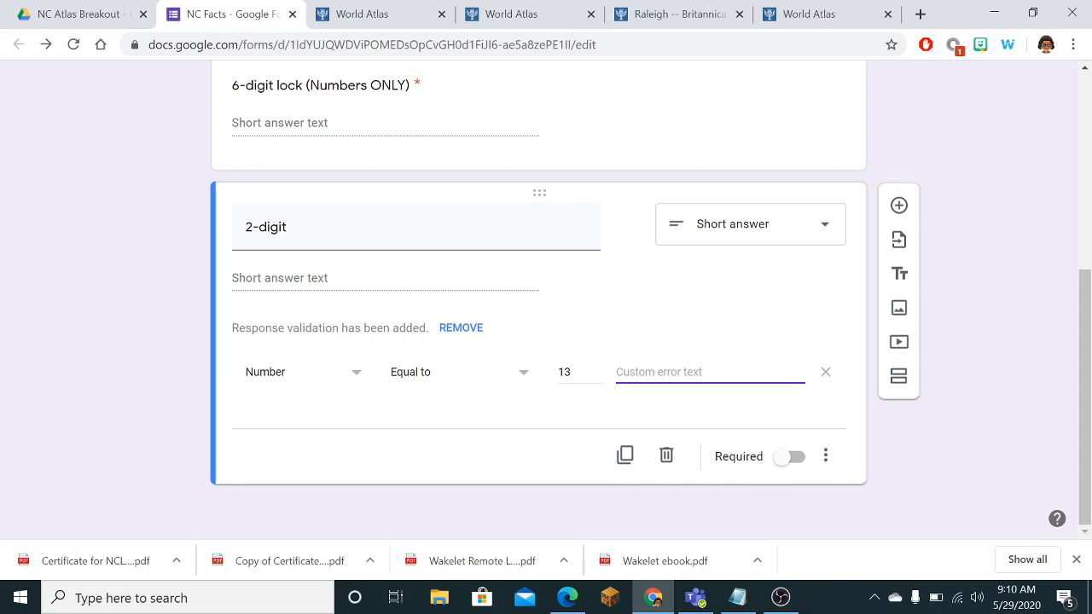
Step: Give the 2-digit question the error message 'Read the question again!' and make it required
type("Read the quest")
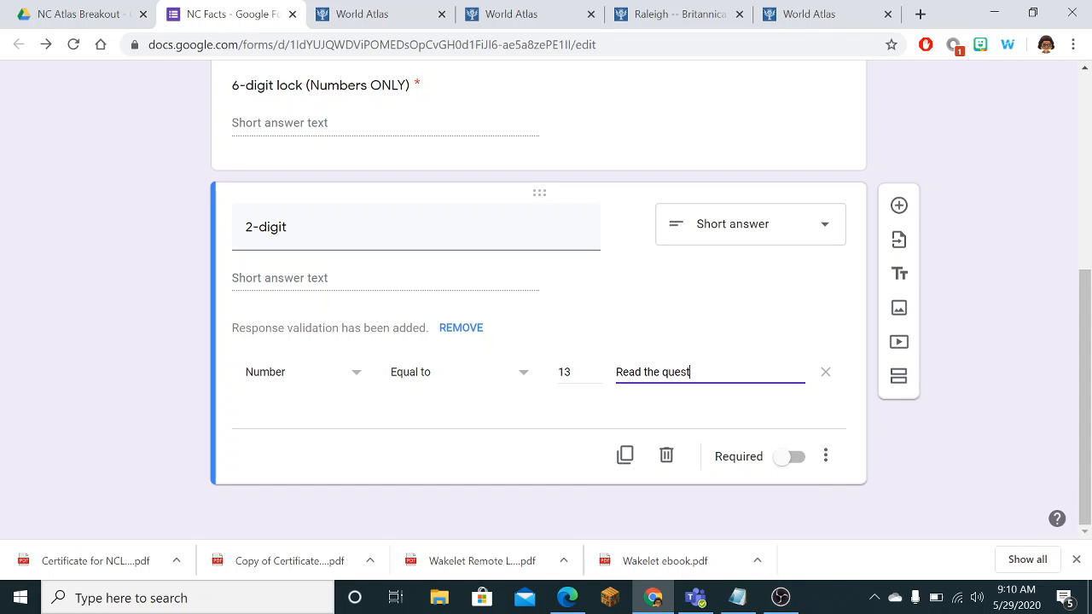
type("ion again!")
left_click(801, 465)
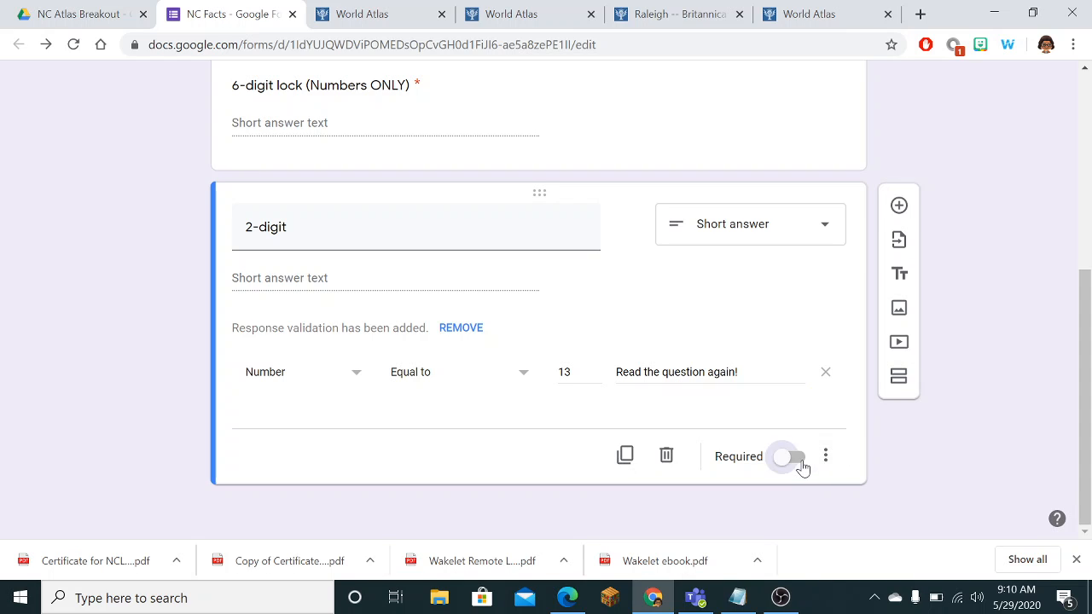
Step: Move the answer notes to the left and add a blank question after 2-digit
left_click(738, 597)
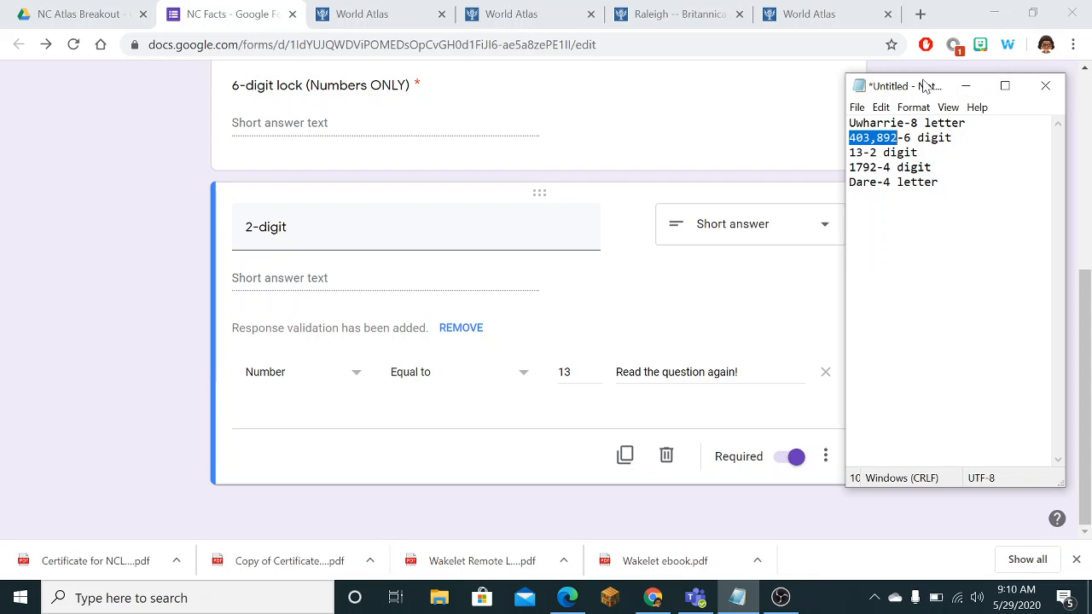
left_click_drag(925, 86, 116, 96)
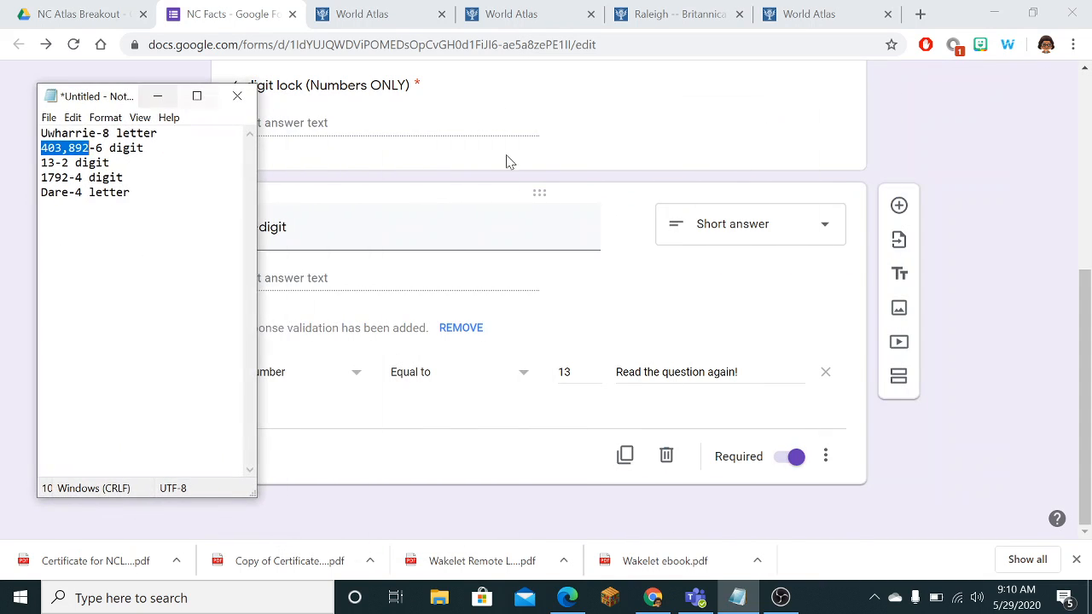
left_click(899, 204)
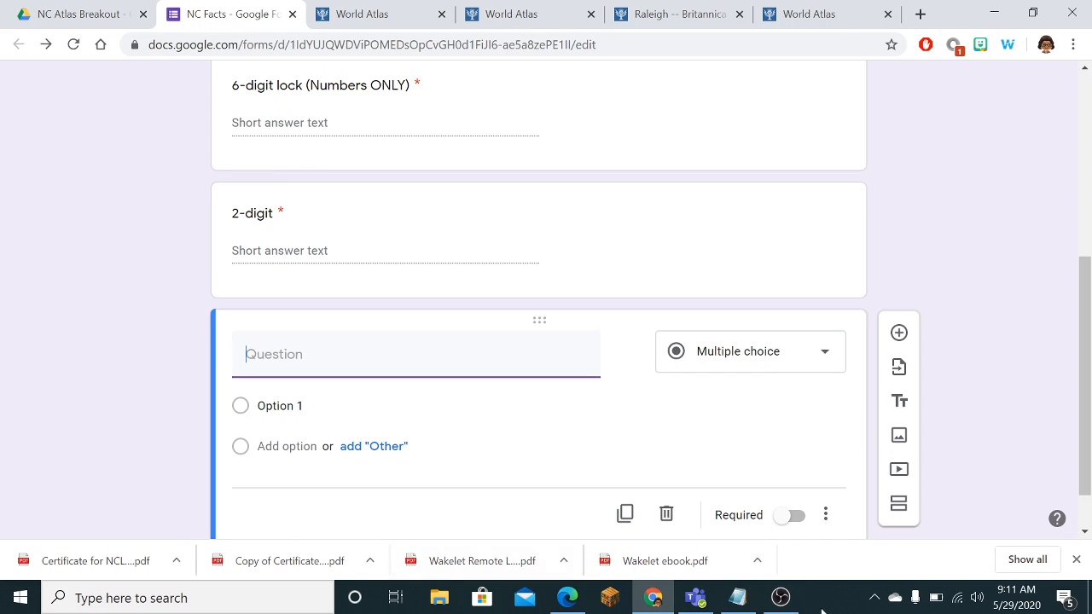
left_click(739, 598)
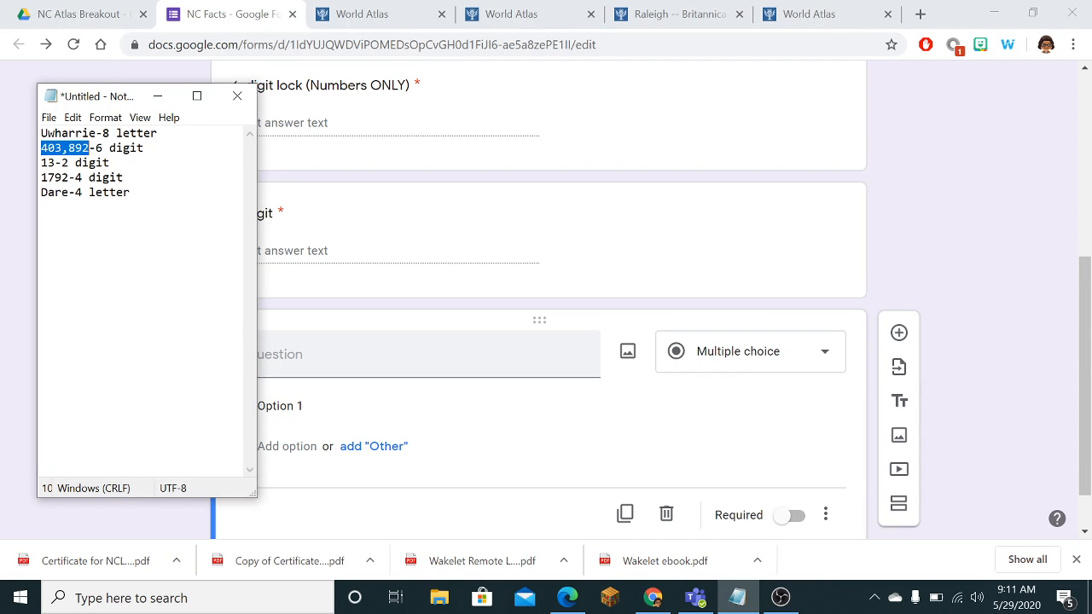
Step: Title the new question '4-digit', accept only numbers equal to 1792, and add error 'Read about the state capital.'
left_click(409, 354)
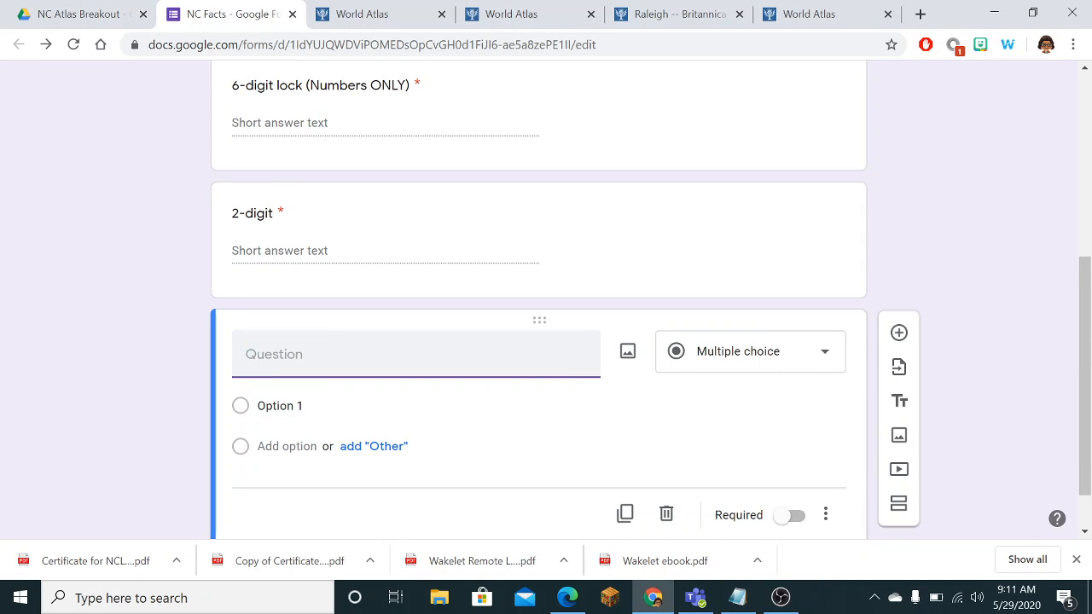
type("4-digit")
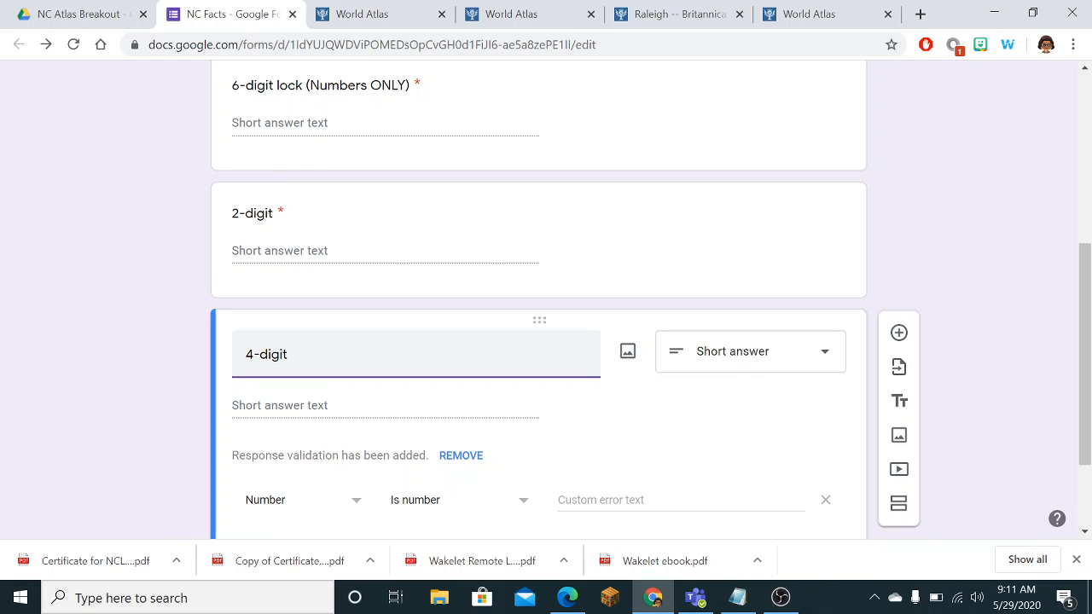
scroll(512, 385, "down", 2)
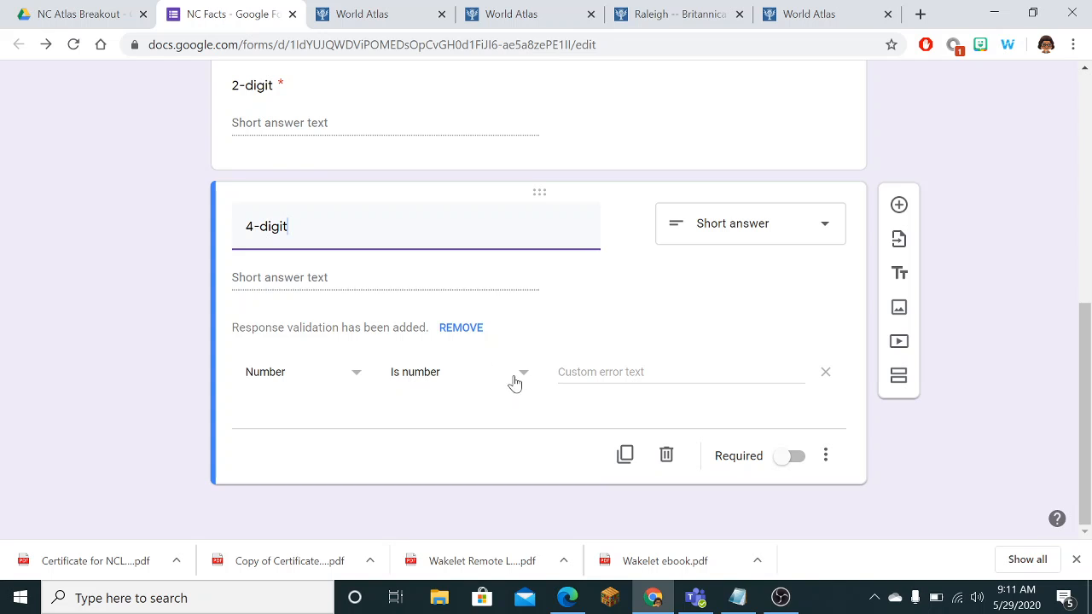
left_click(514, 382)
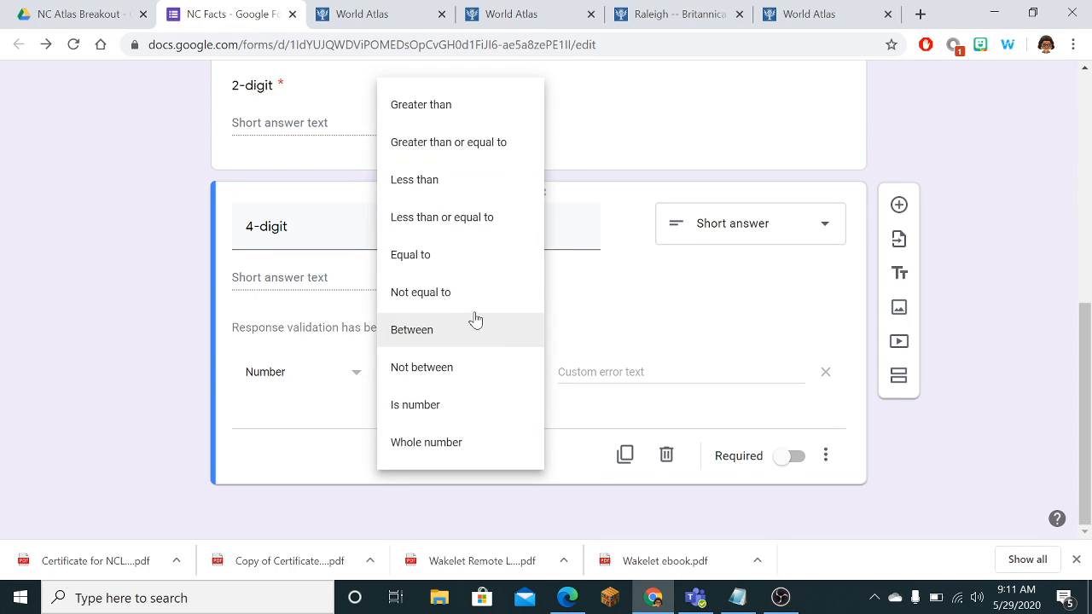
left_click(450, 270)
left_click(742, 598)
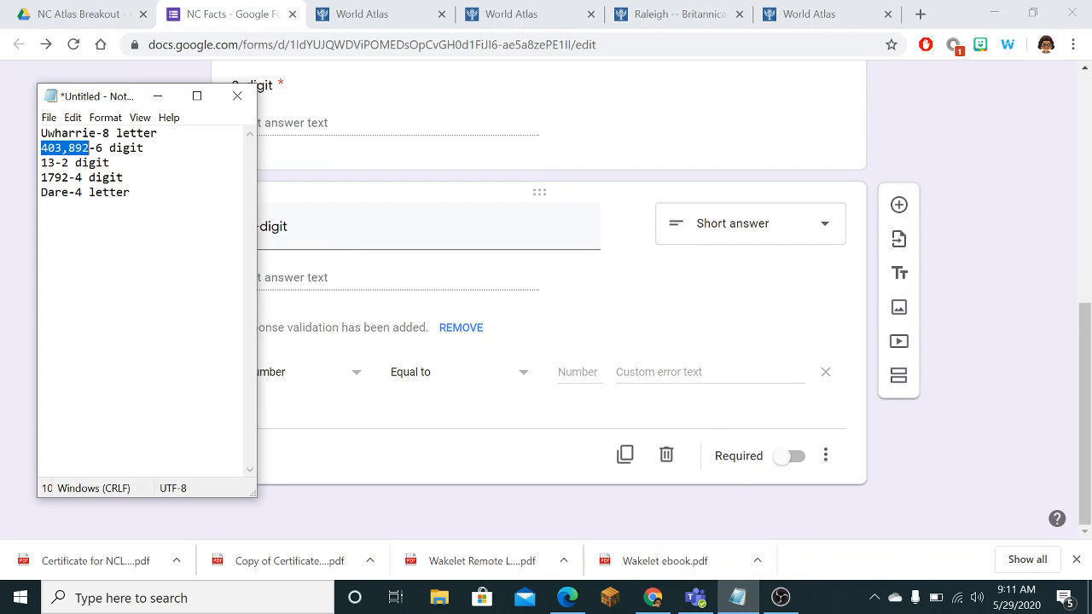
key("alt+Tab")
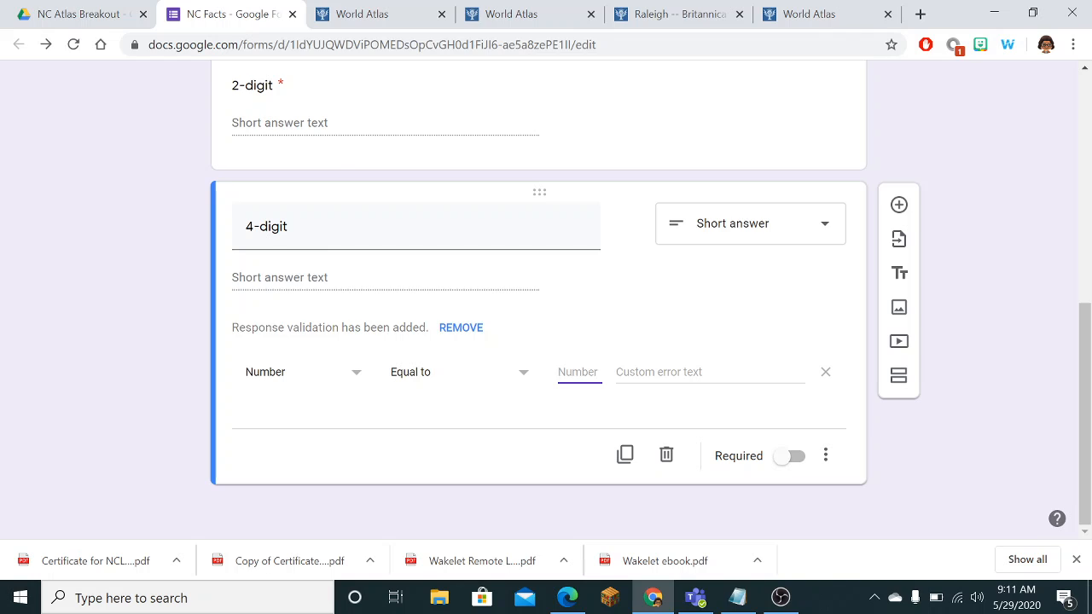
type("1792")
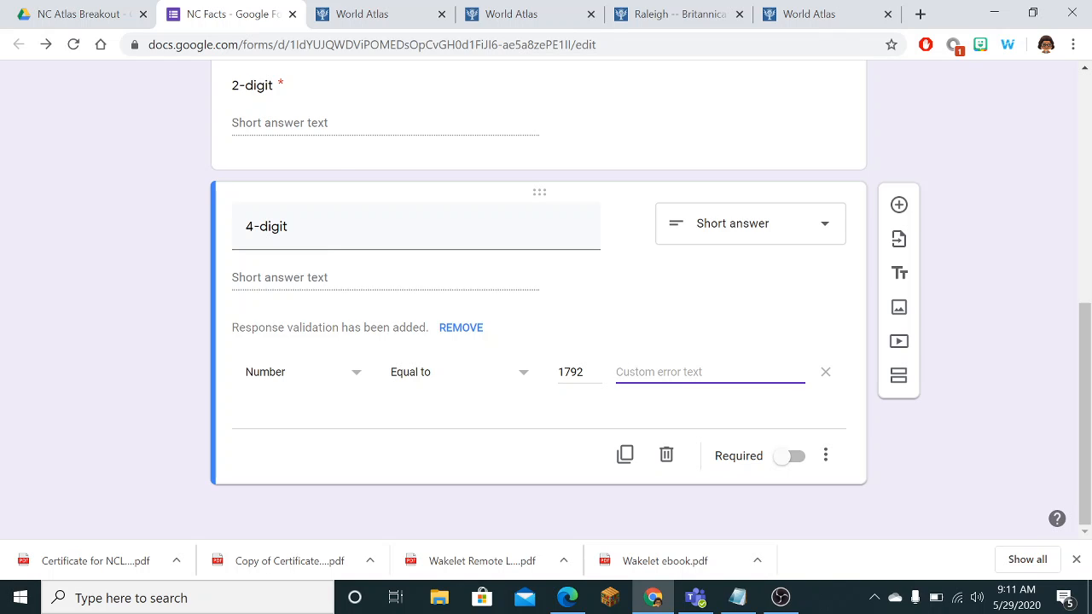
type("Read about the ")
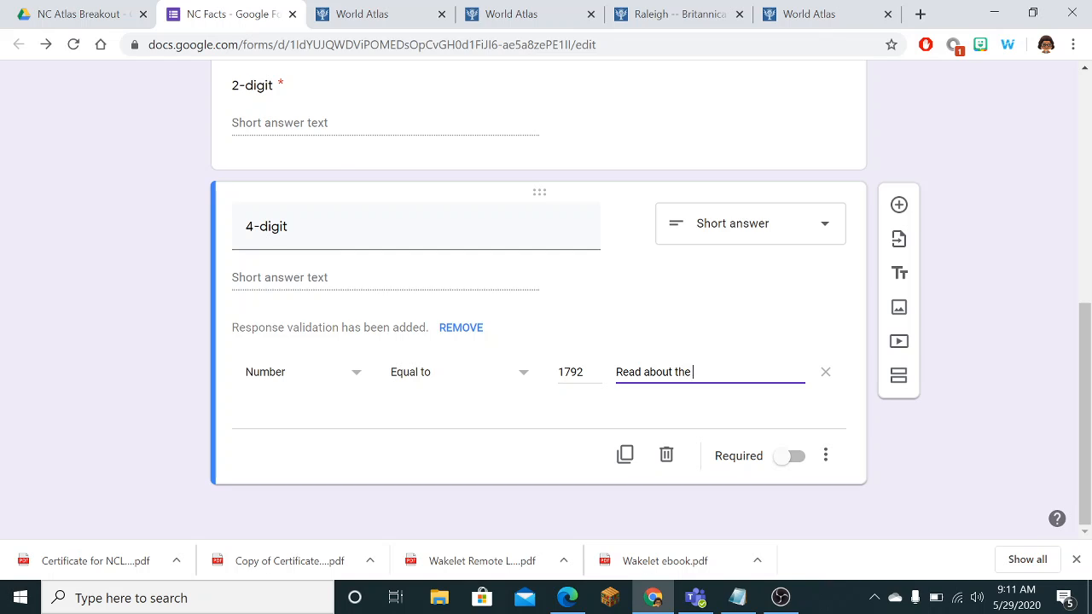
type("state capital.")
Step: Add a new required question titled '4-letter code'
left_click(898, 204)
left_click(739, 599)
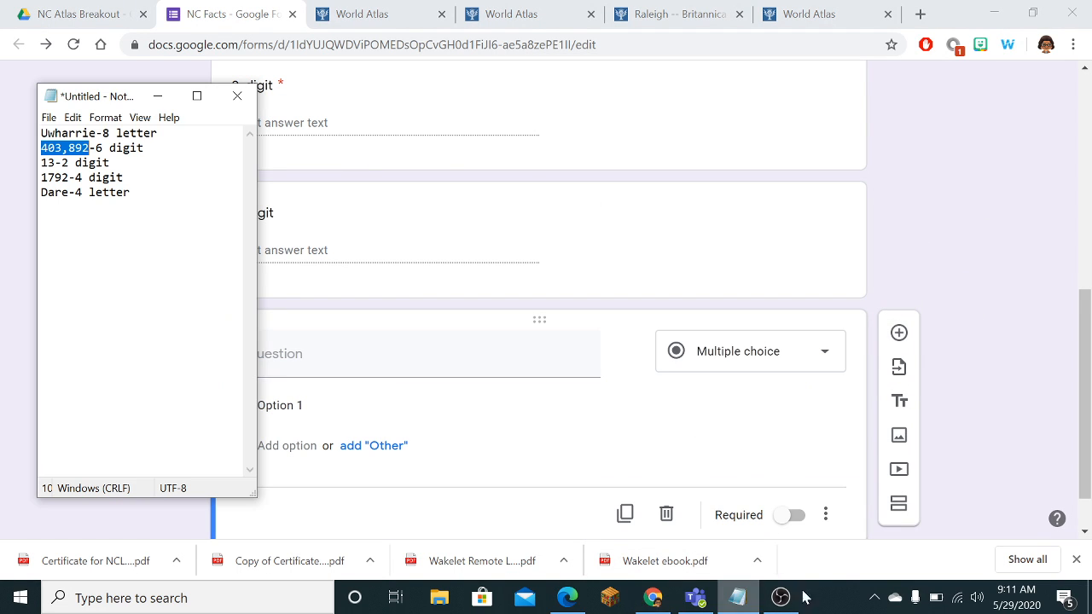
left_click(415, 372)
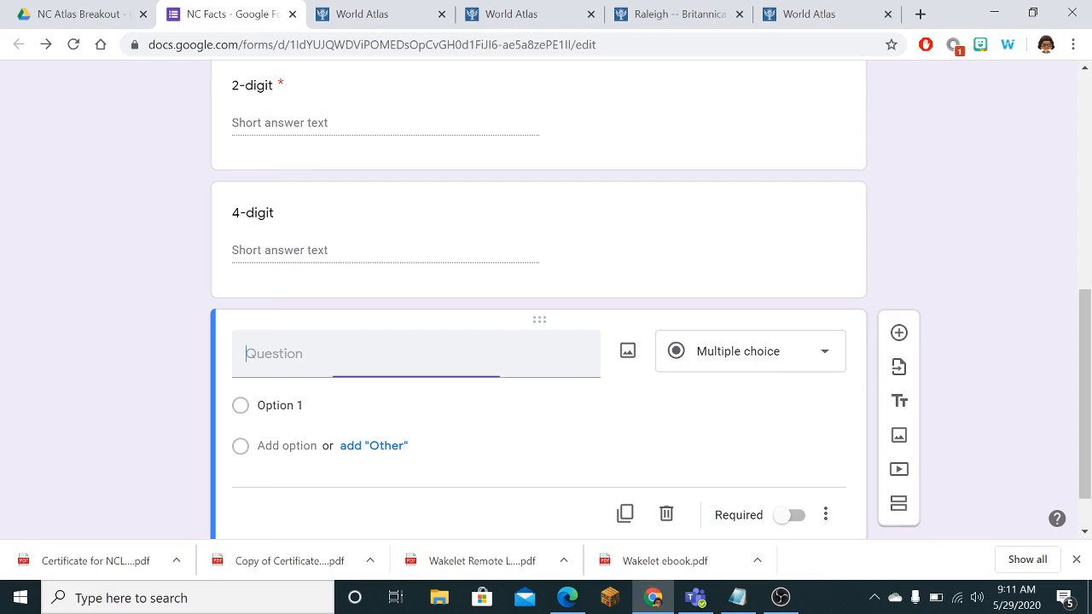
type("4")
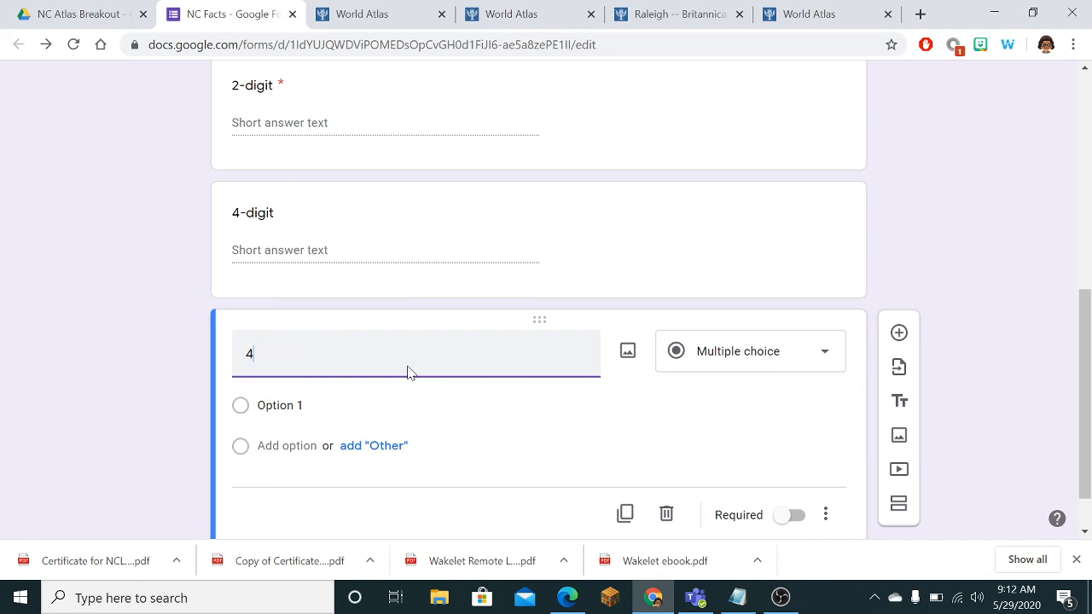
type("-letter code")
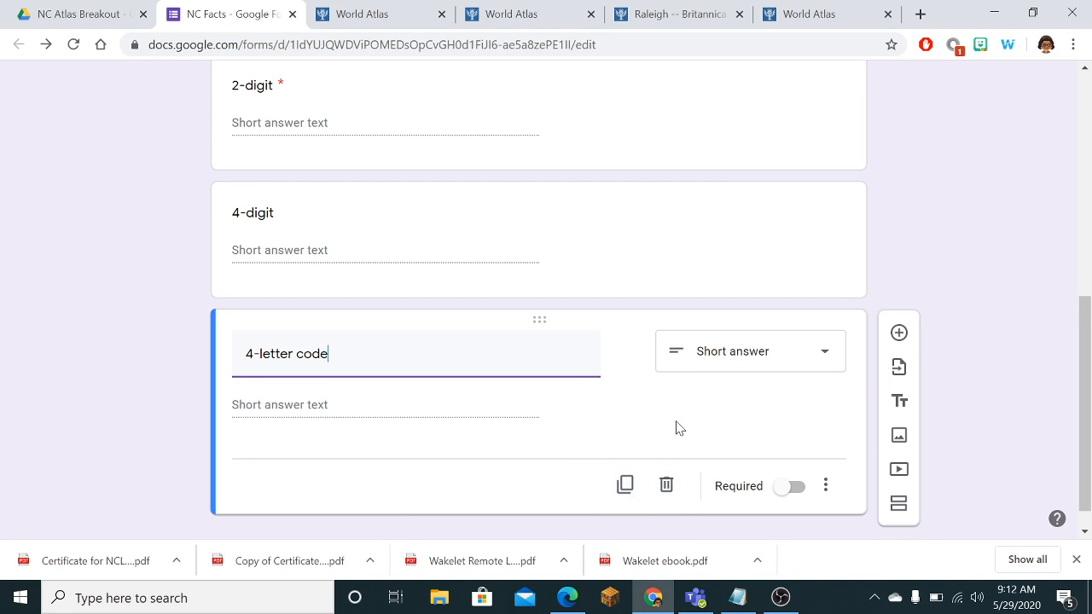
left_click(793, 488)
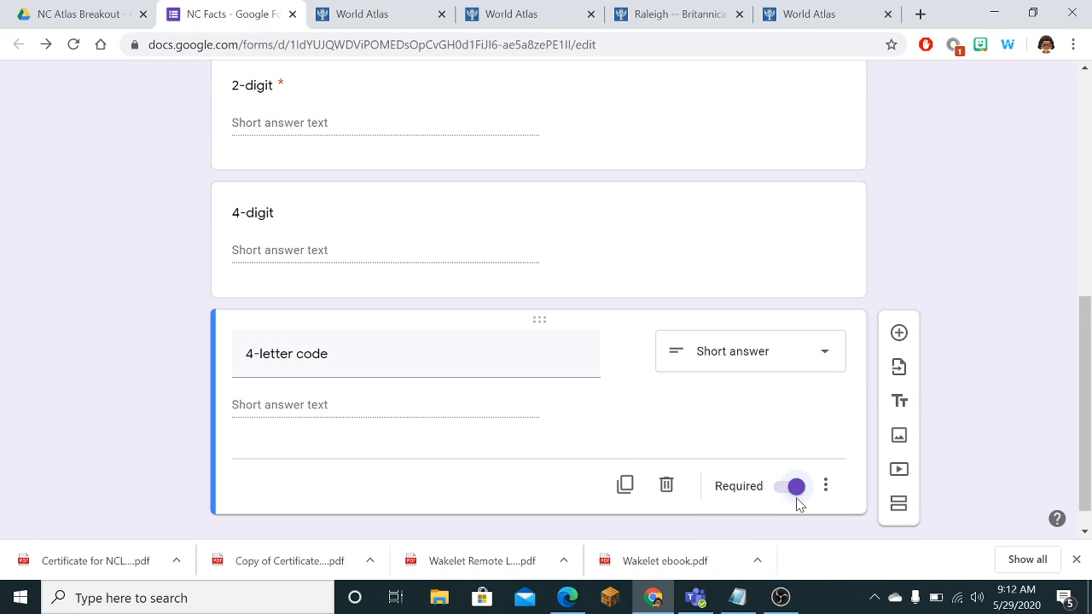
Step: Validate the answer as text containing 'Dare', with the error message 'Oops. Try Again'
left_click(826, 486)
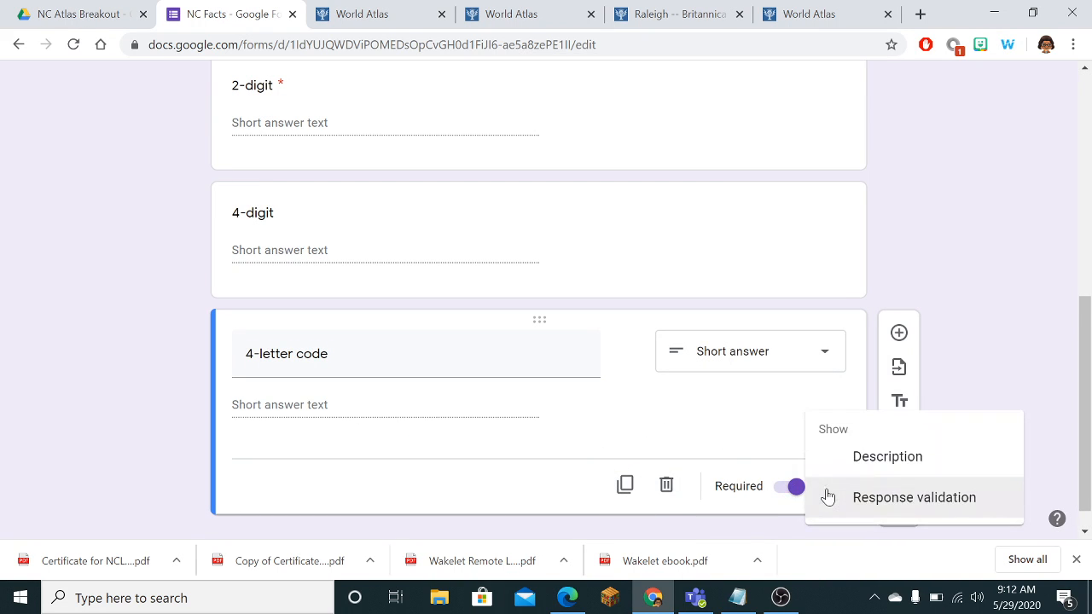
left_click(889, 503)
scroll(333, 419, "down", 1)
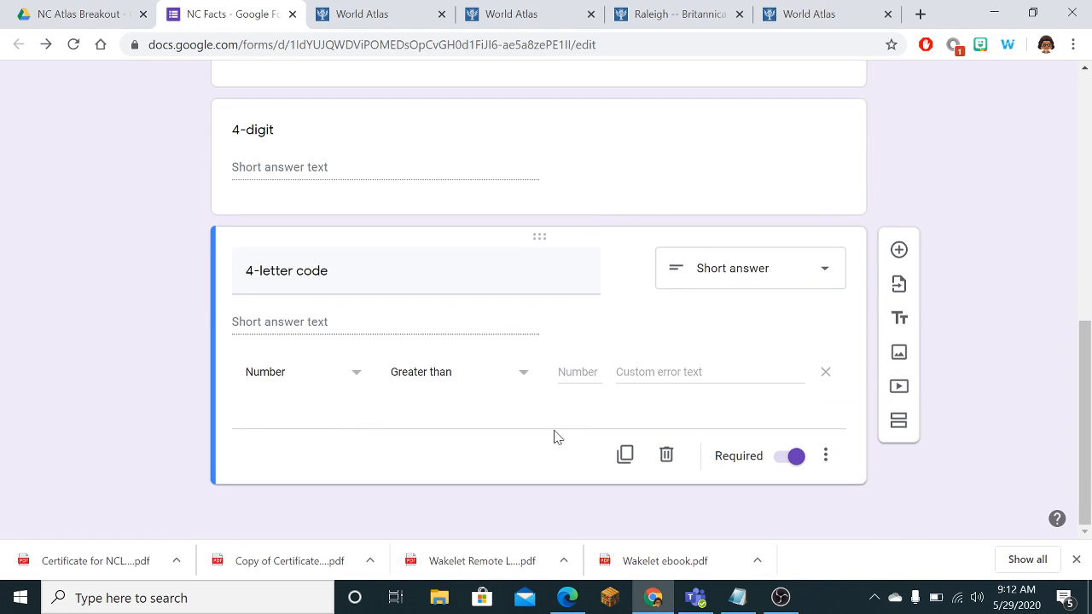
left_click(359, 378)
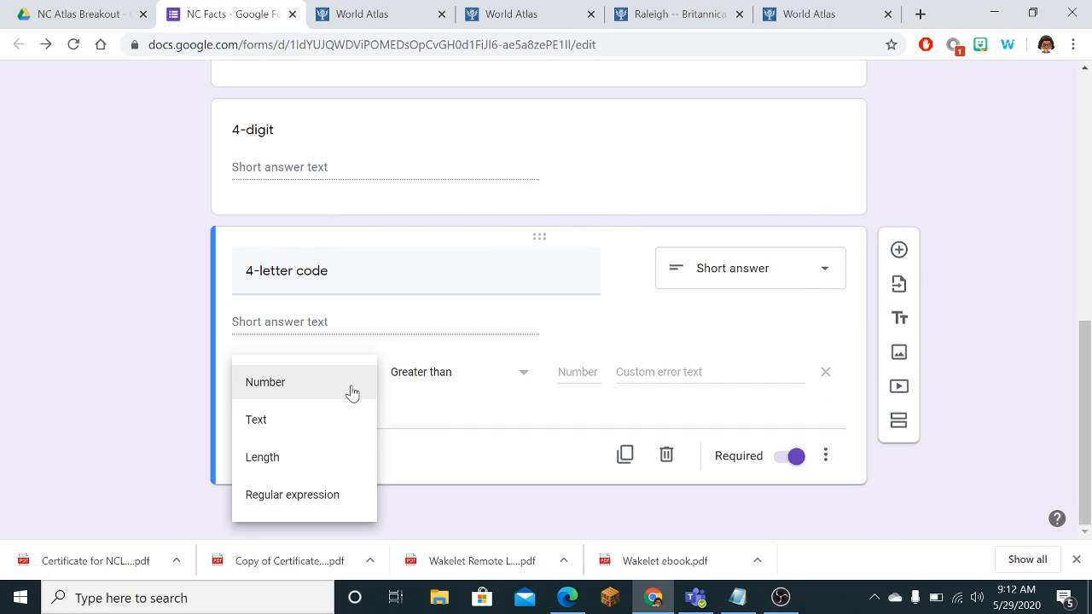
left_click(334, 425)
left_click(533, 375)
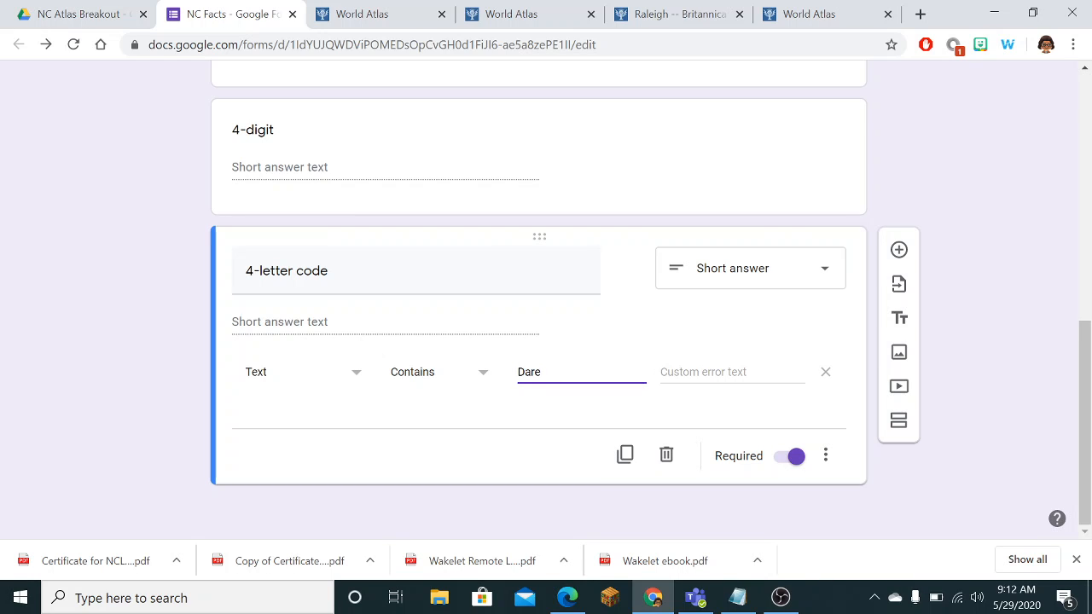
left_click(746, 381)
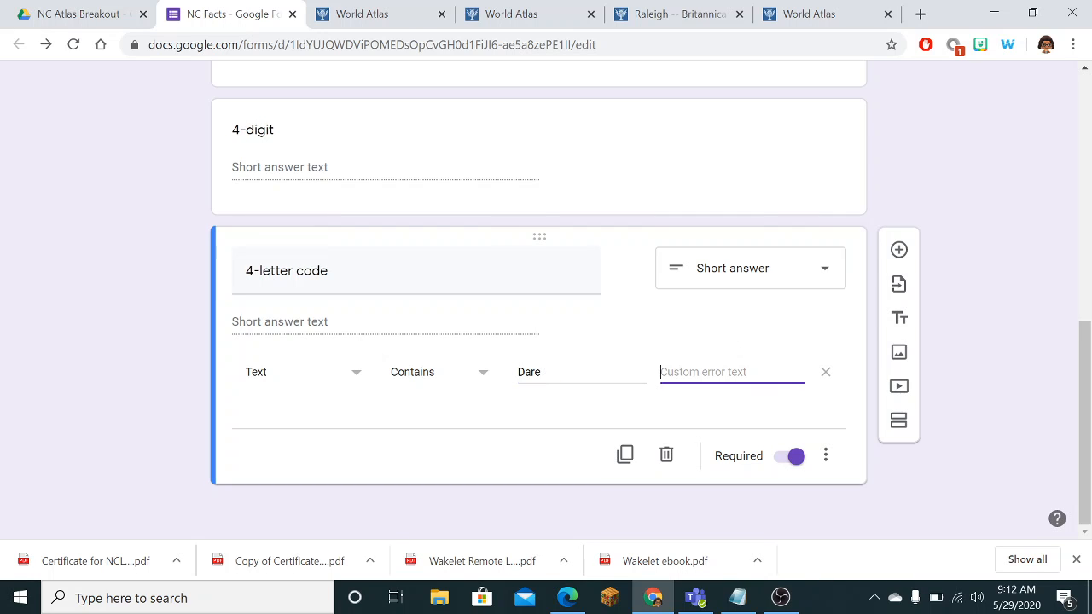
type("Oops. Try Again!")
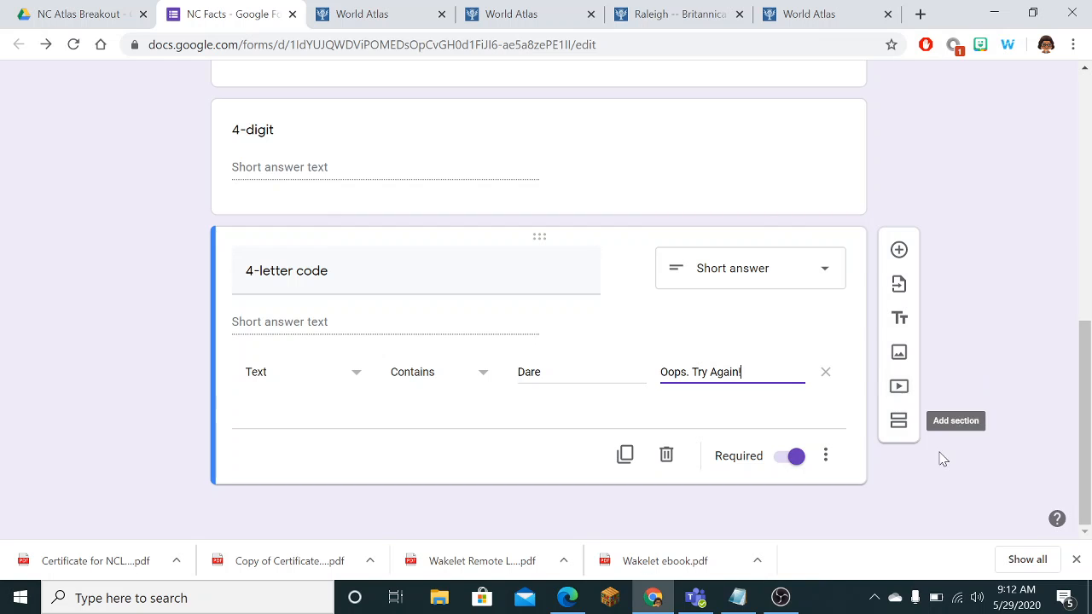
Step: Retitle the lock questions '2-digit lock', '4-digit lock' and '4-letter lock'
scroll(935, 485, "up", 10)
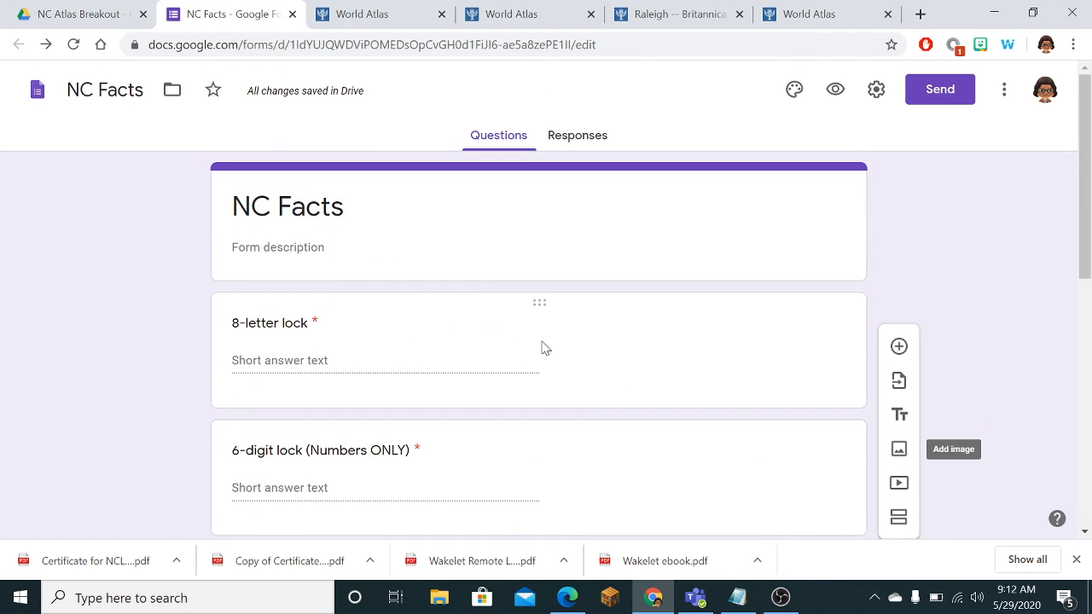
scroll(510, 321, "down", 2)
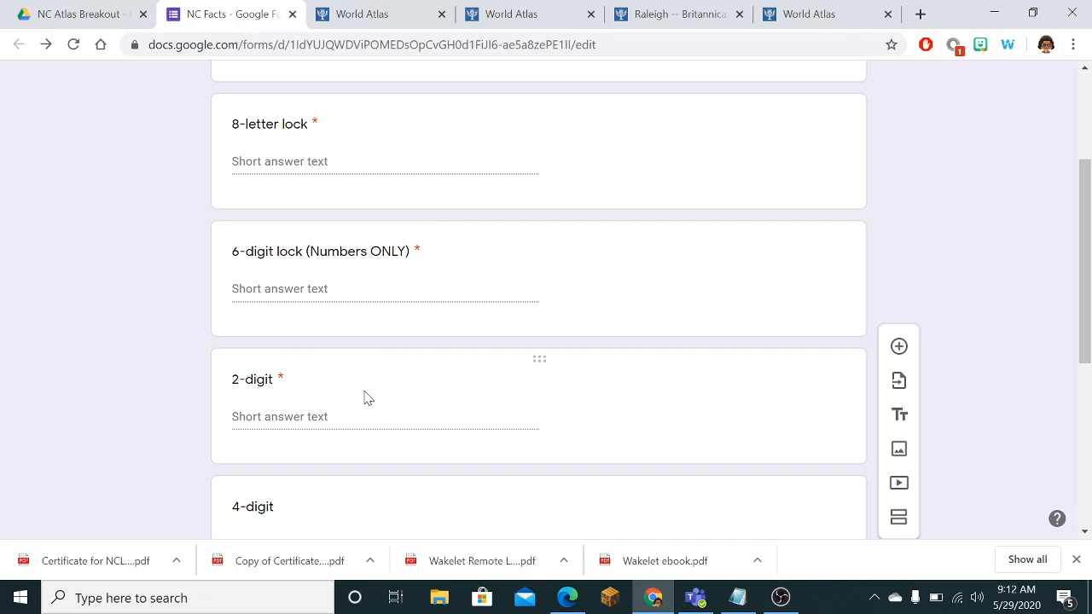
scroll(367, 397, "up", 2)
scroll(378, 349, "down", 4)
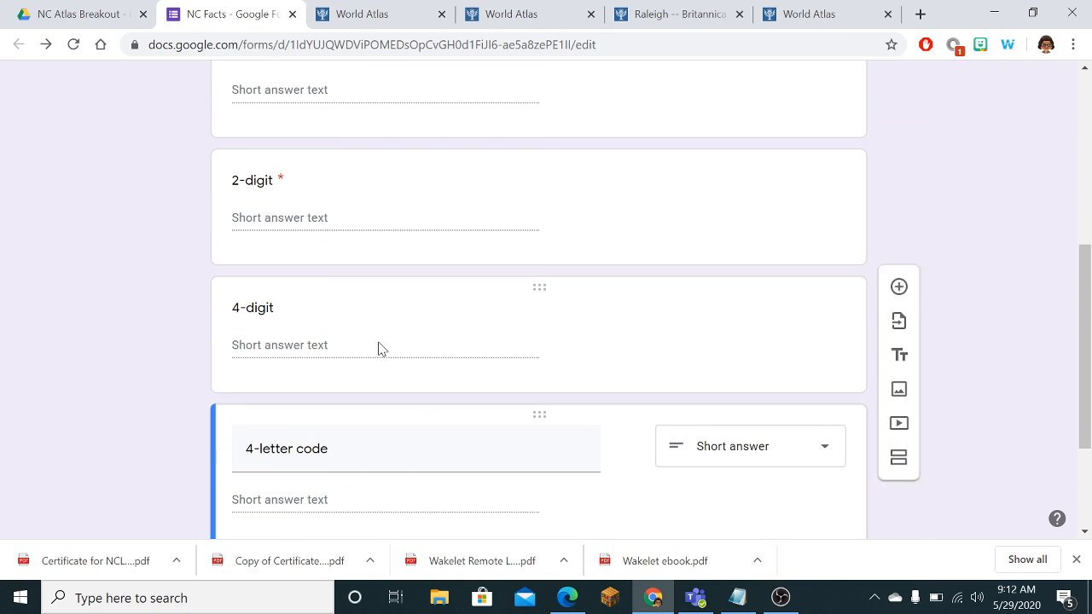
left_click(477, 200)
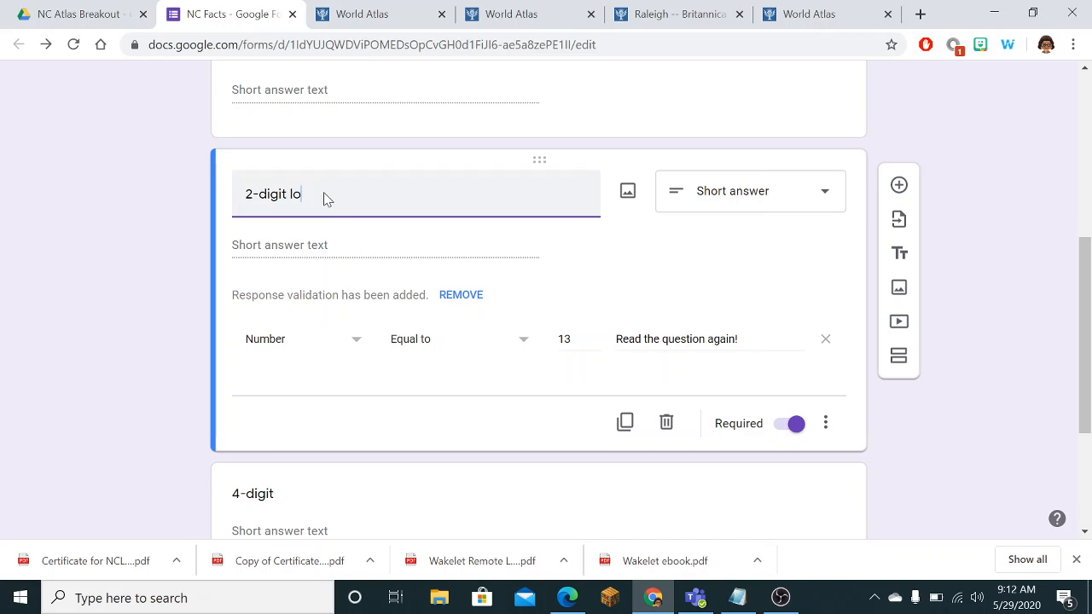
left_click(448, 522)
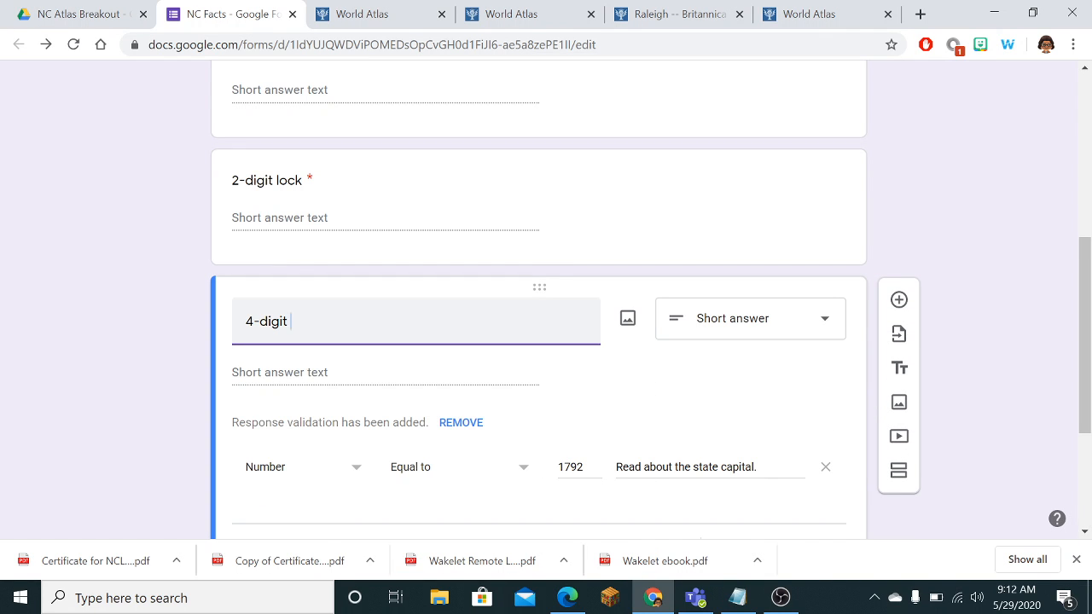
scroll(367, 330, "down", 3)
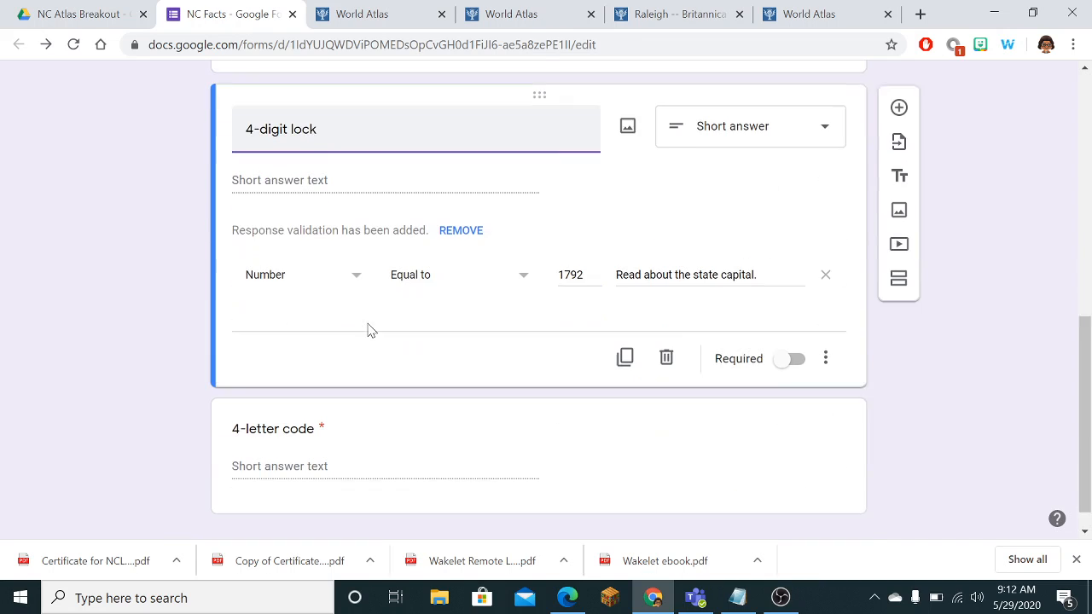
left_click(355, 406)
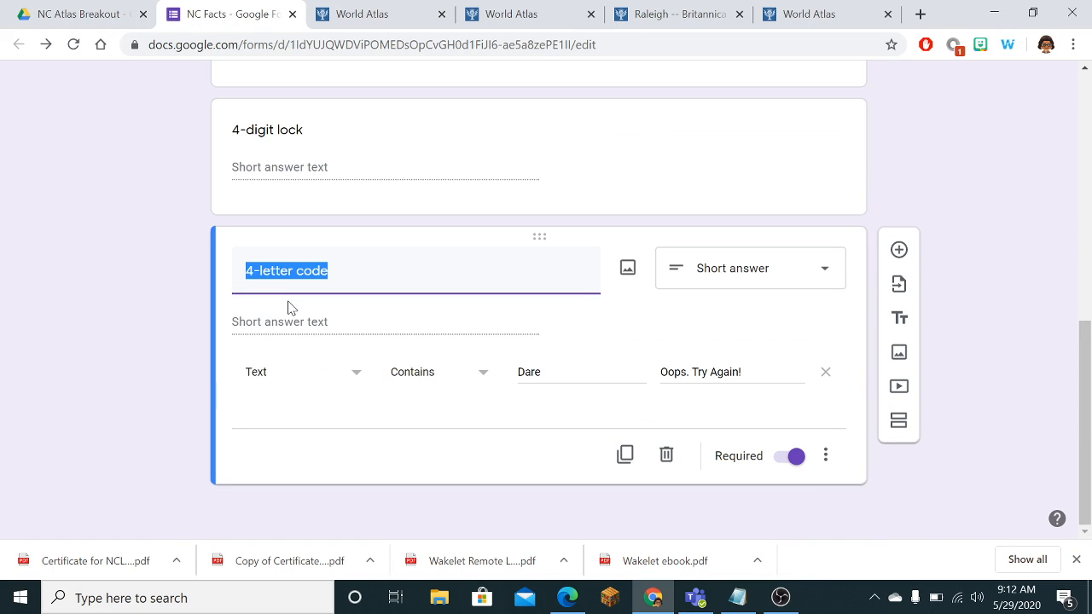
double_click(312, 271)
type("lock")
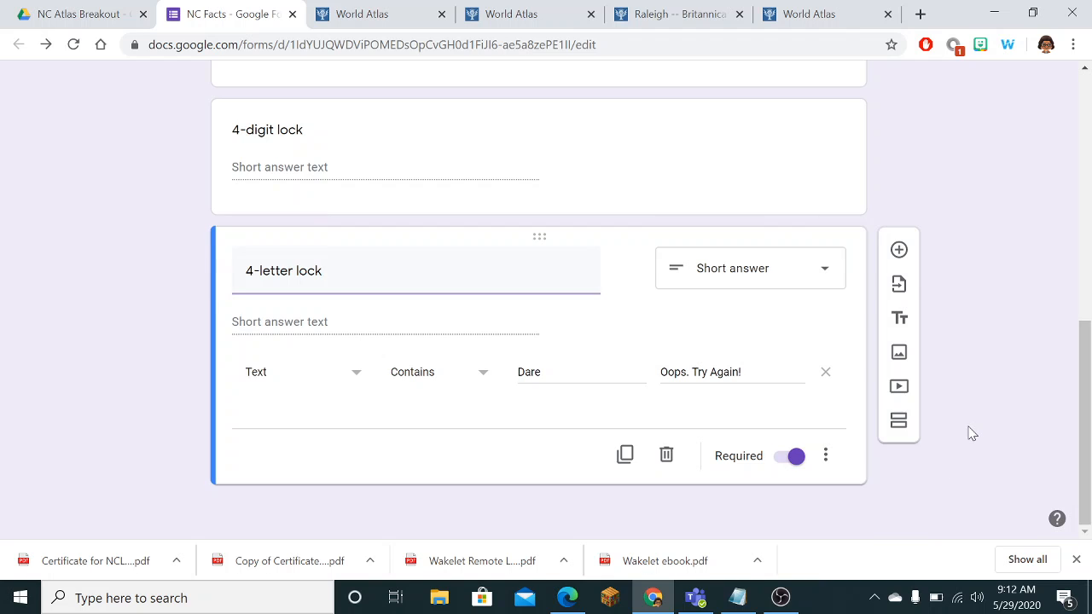
Step: Dismiss the form's More menu and return to the NC Atlas Breakout folder in Drive
scroll(970, 432, "up", 10)
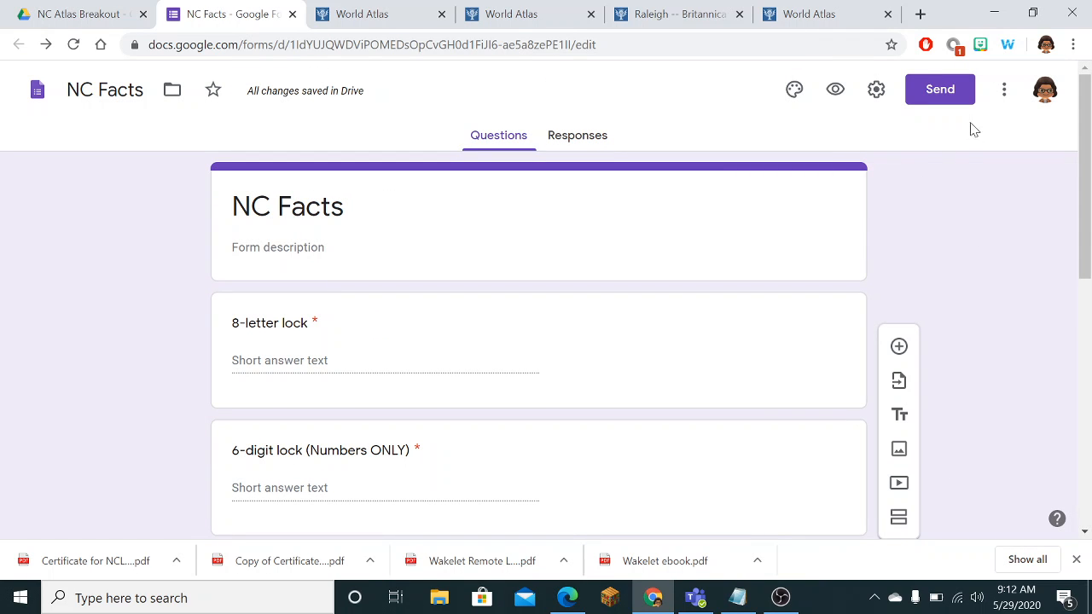
left_click(1005, 90)
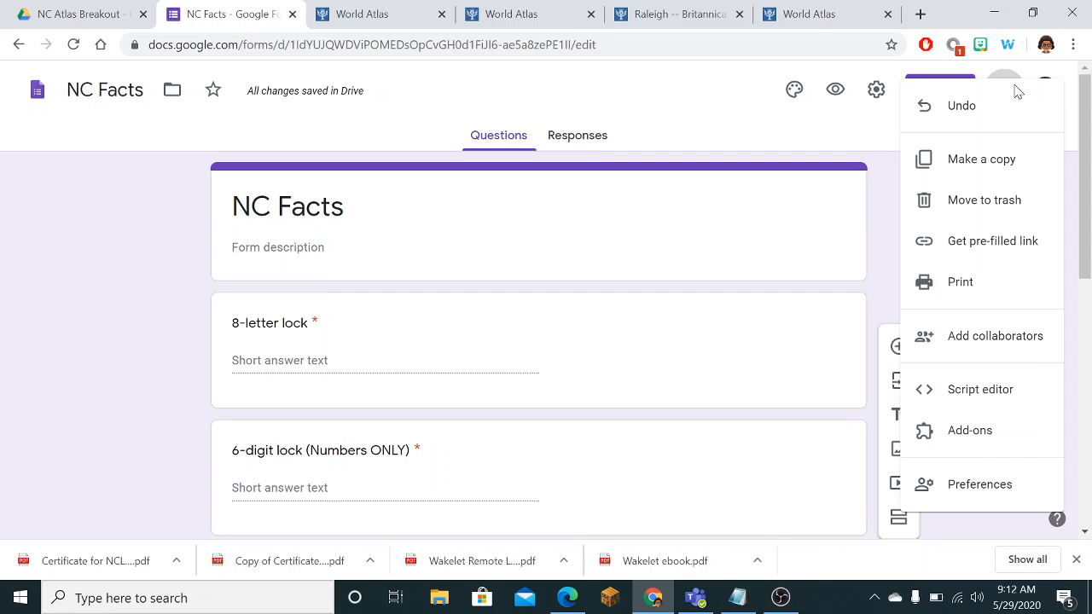
left_click(83, 249)
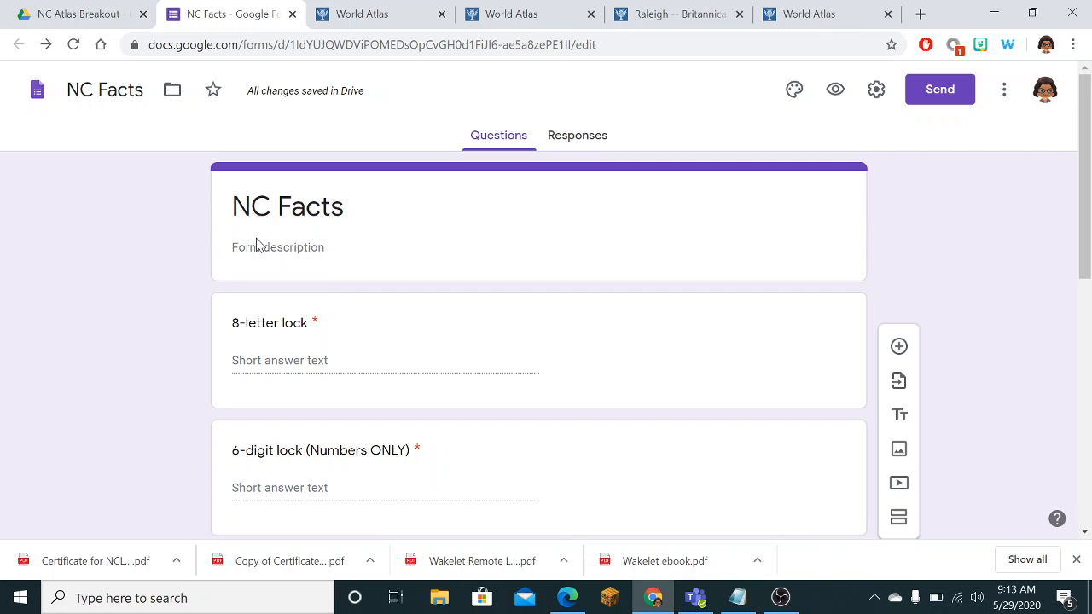
left_click(108, 15)
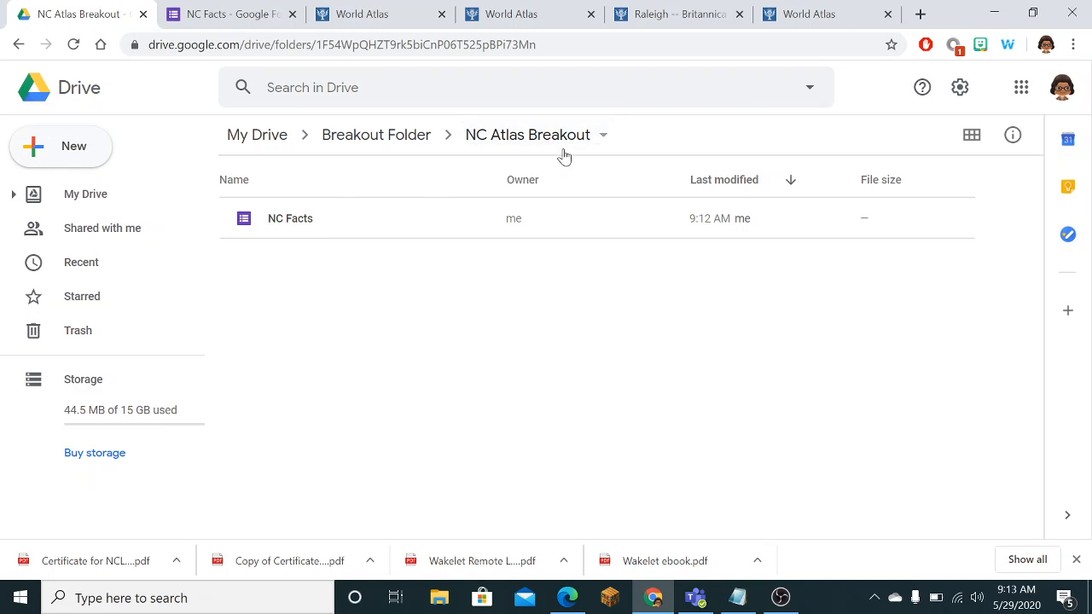
Step: Create a new Google Sites site from the NC Atlas Breakout folder via New > More
left_click(73, 147)
mouse_move(98, 346)
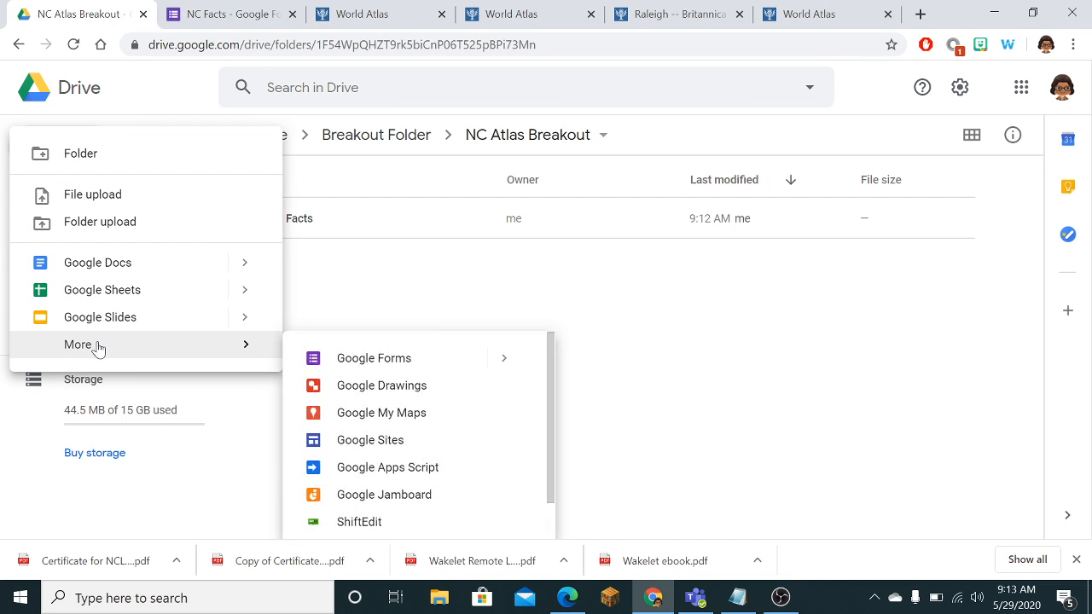
left_click(408, 443)
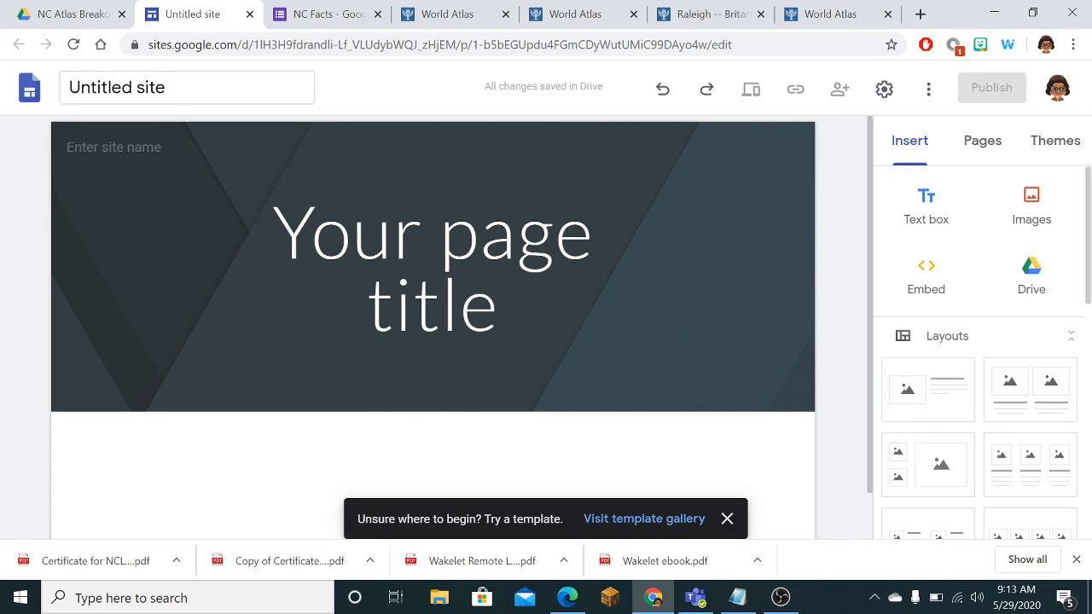
Step: Name the site 'NC WiseOwl Atlas Exploration' and replace the page title with 'Explore Your State in NC Wiseowl'
left_click(117, 88)
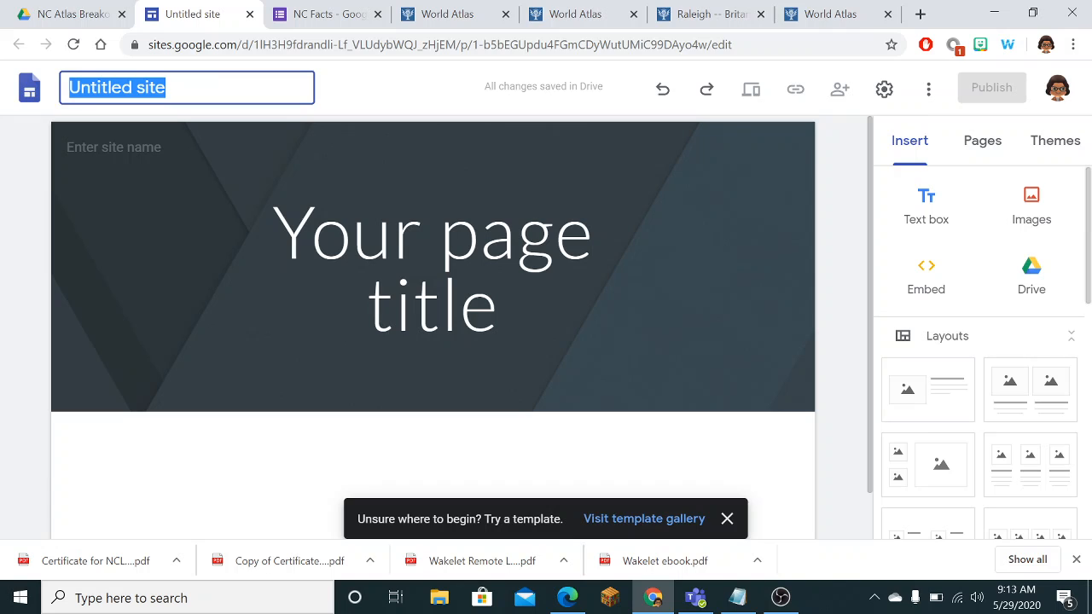
type("NC")
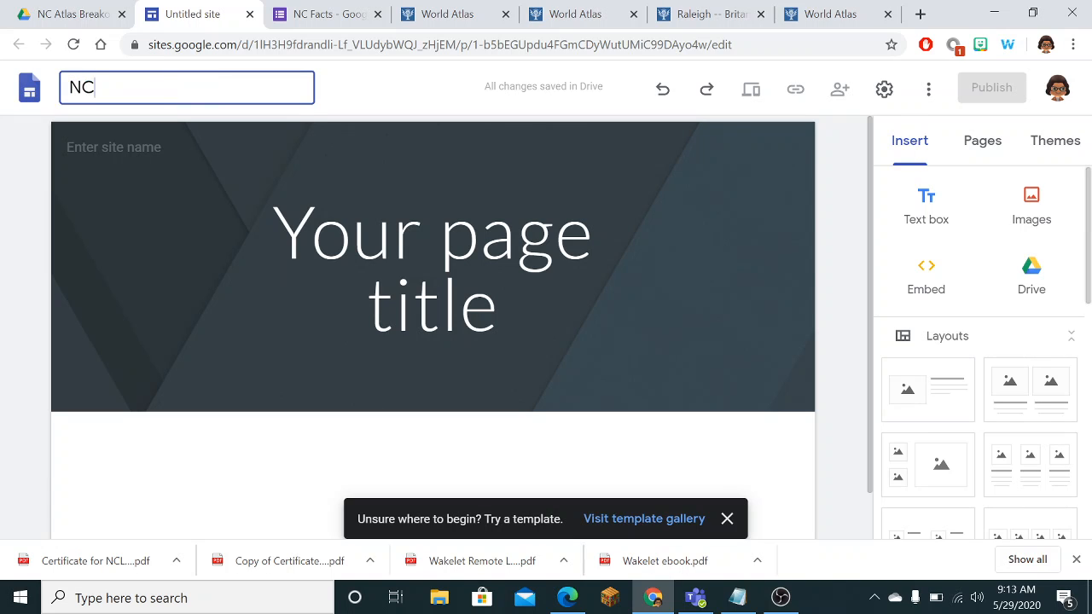
type(" WiseOw")
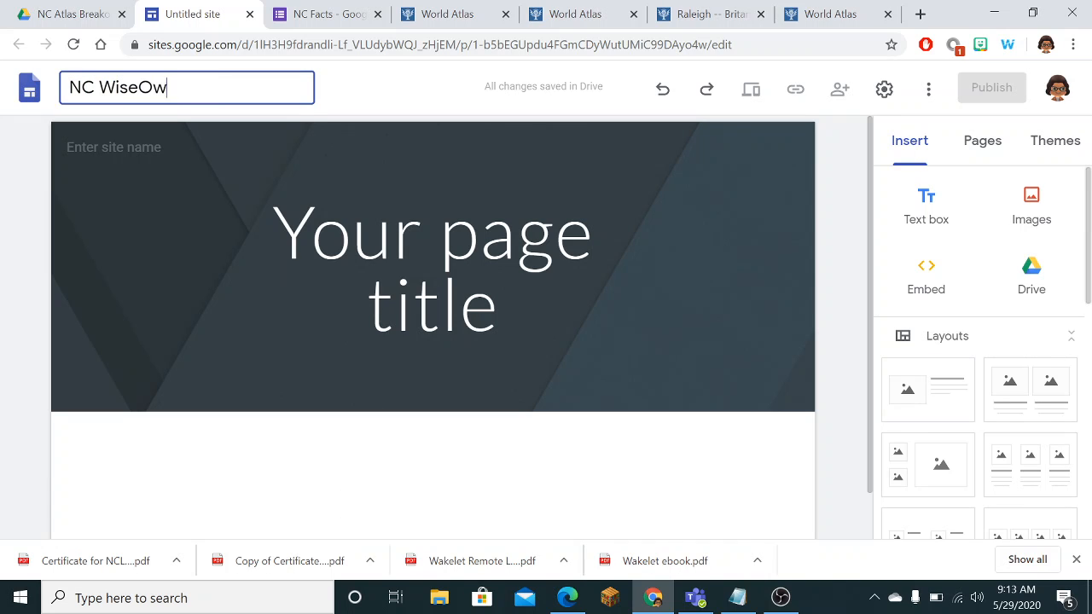
type("l Ap")
type("las")
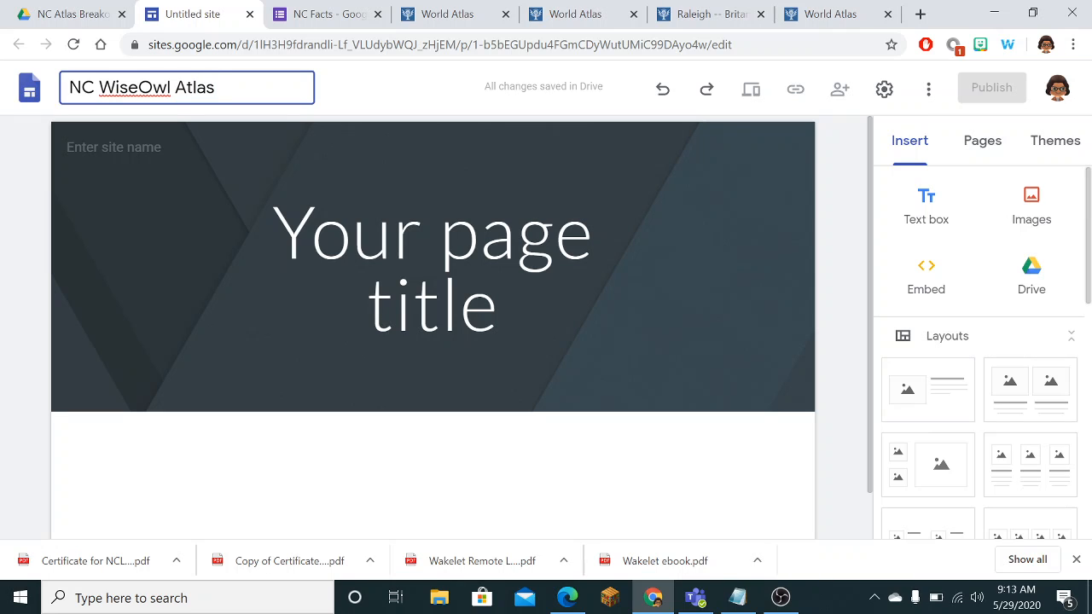
type(" Exploration")
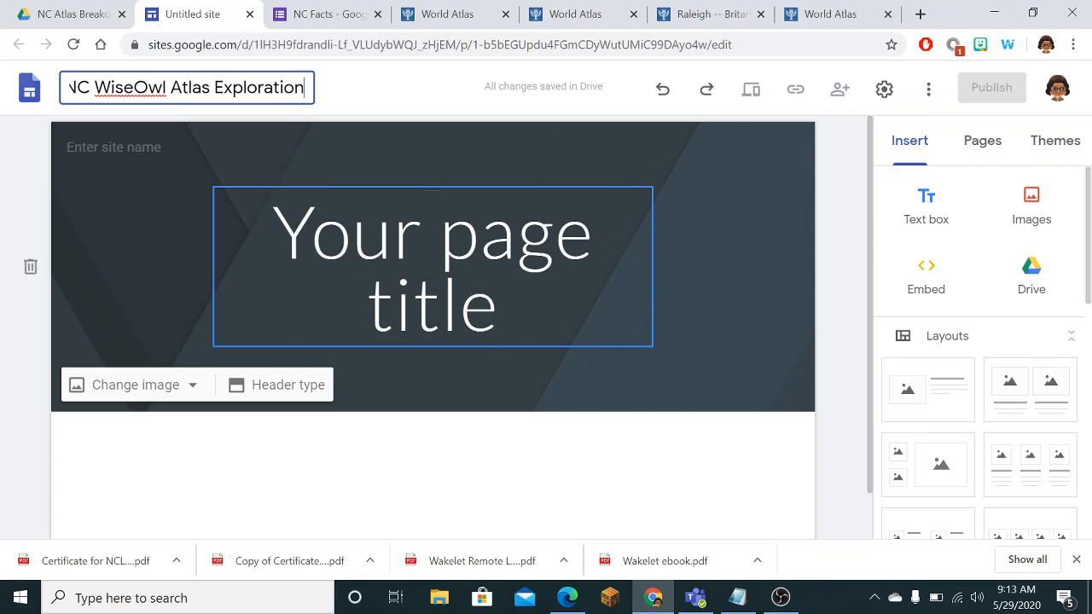
left_click_drag(499, 311, 273, 232)
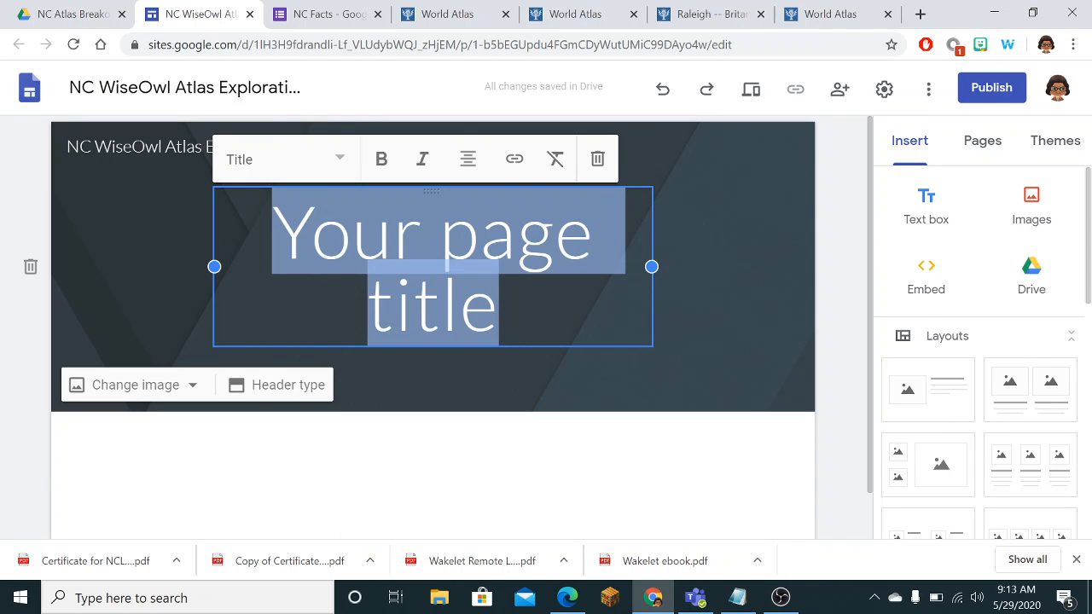
type("Exp")
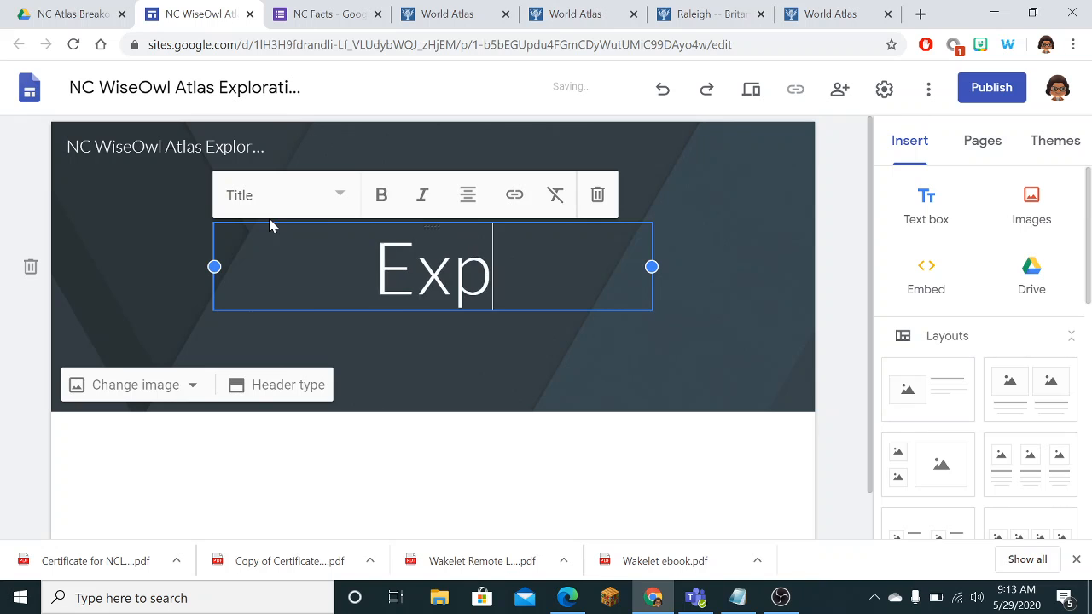
type("lore")
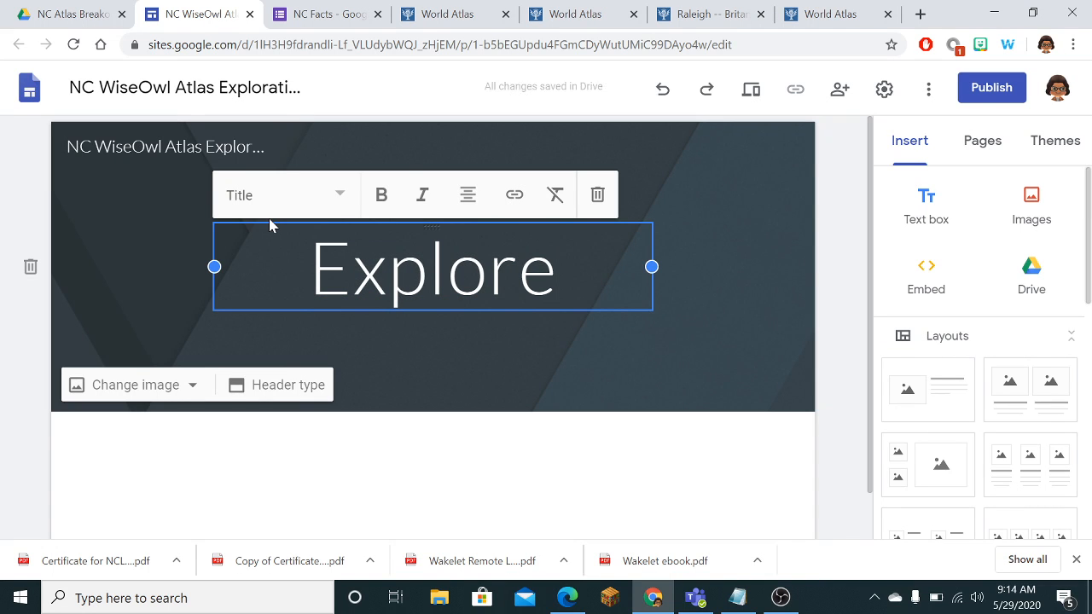
type(" Your ")
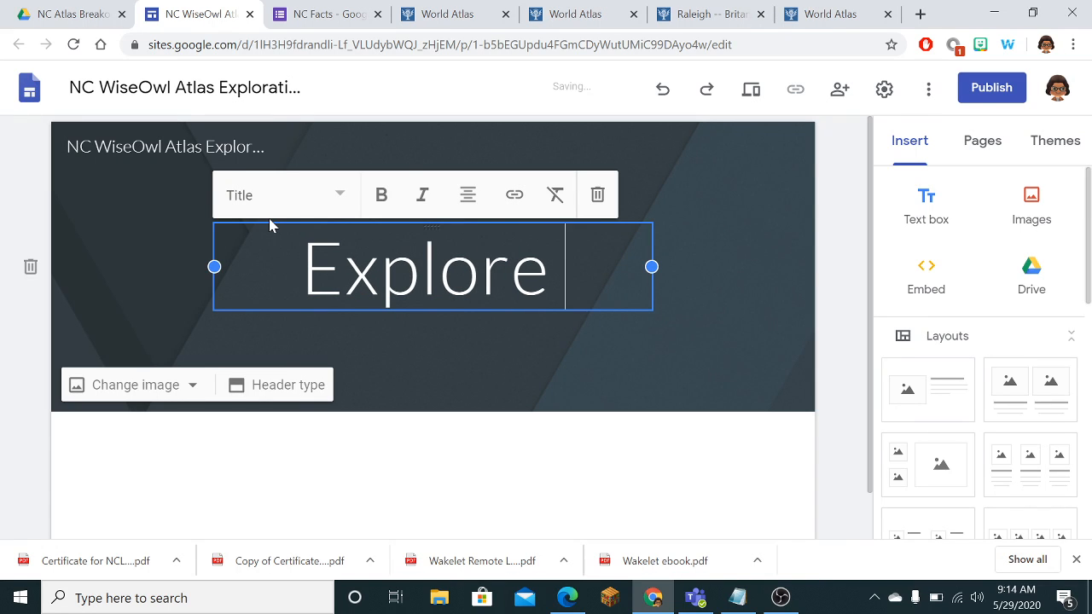
type("St")
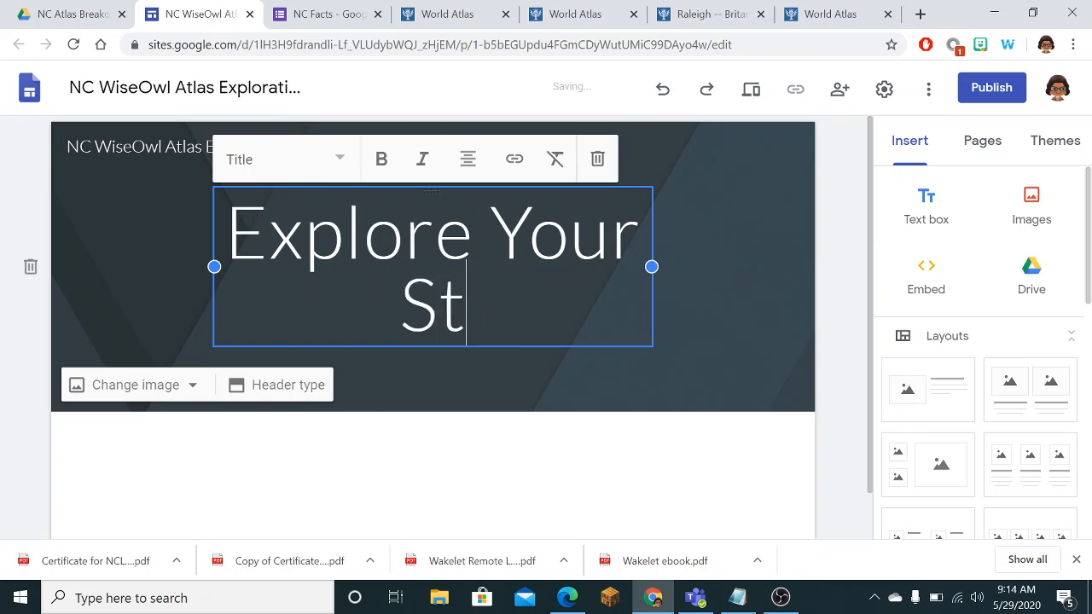
type("ate ")
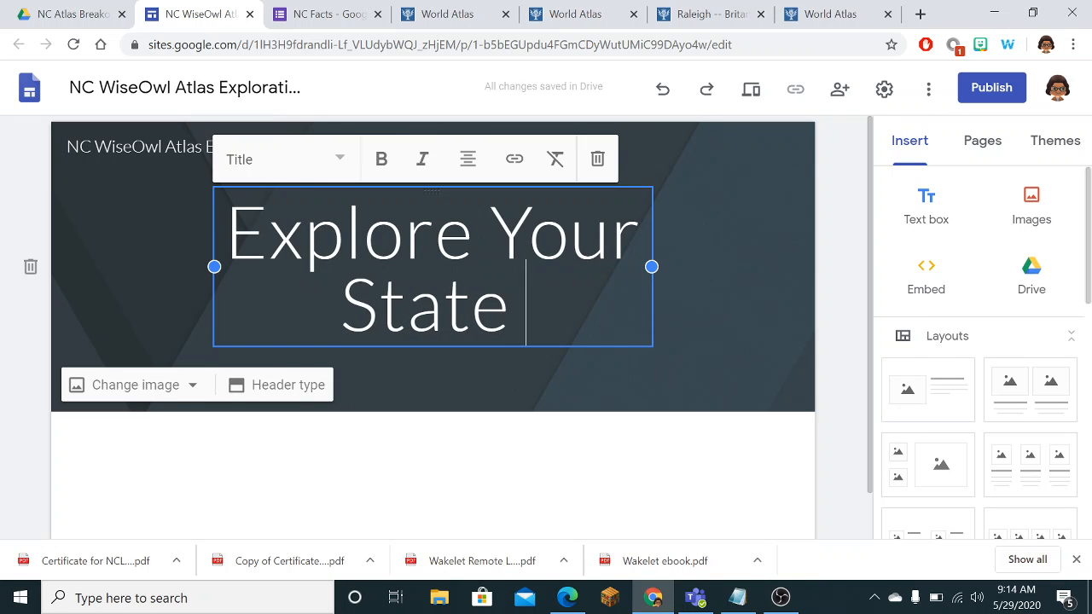
type("in NC ")
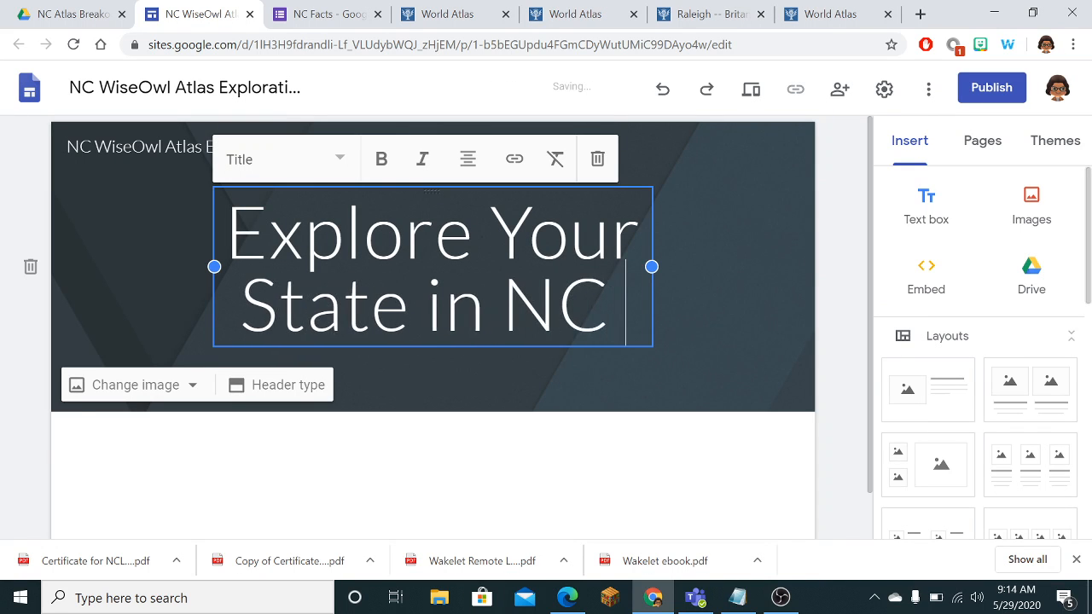
type("Wiseowl")
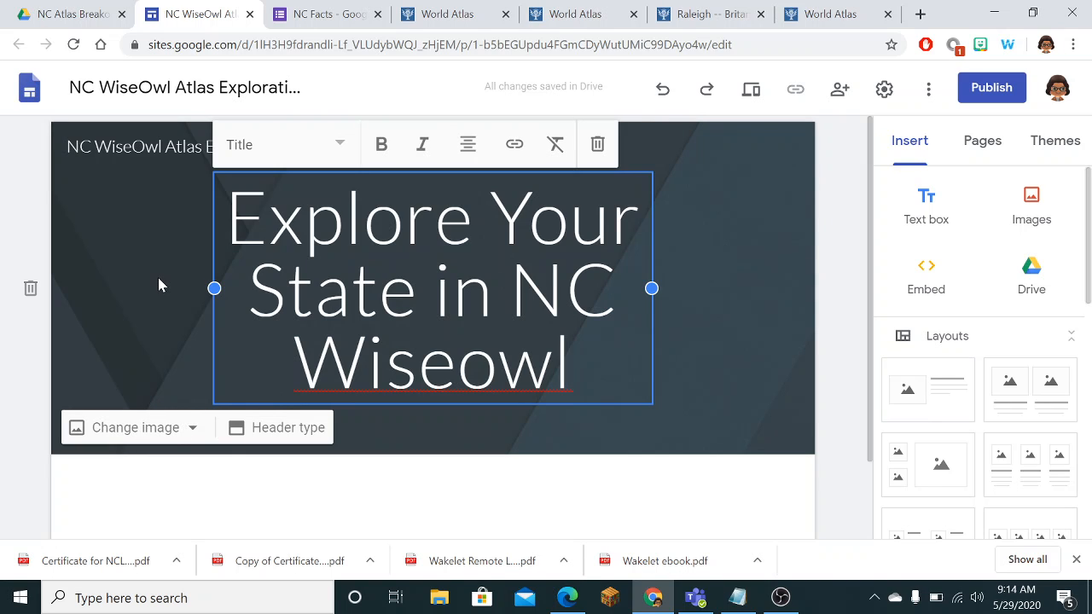
Step: Scroll the page to check the 'Explore Your State in NC Wiseowl' heading
scroll(159, 285, "down", 1)
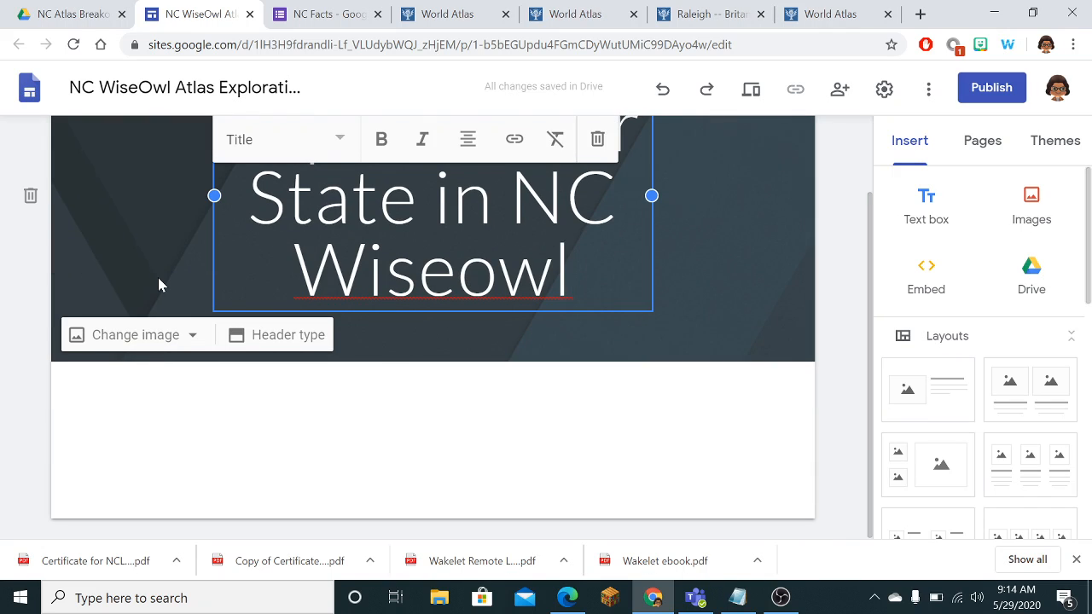
scroll(159, 285, "up", 1)
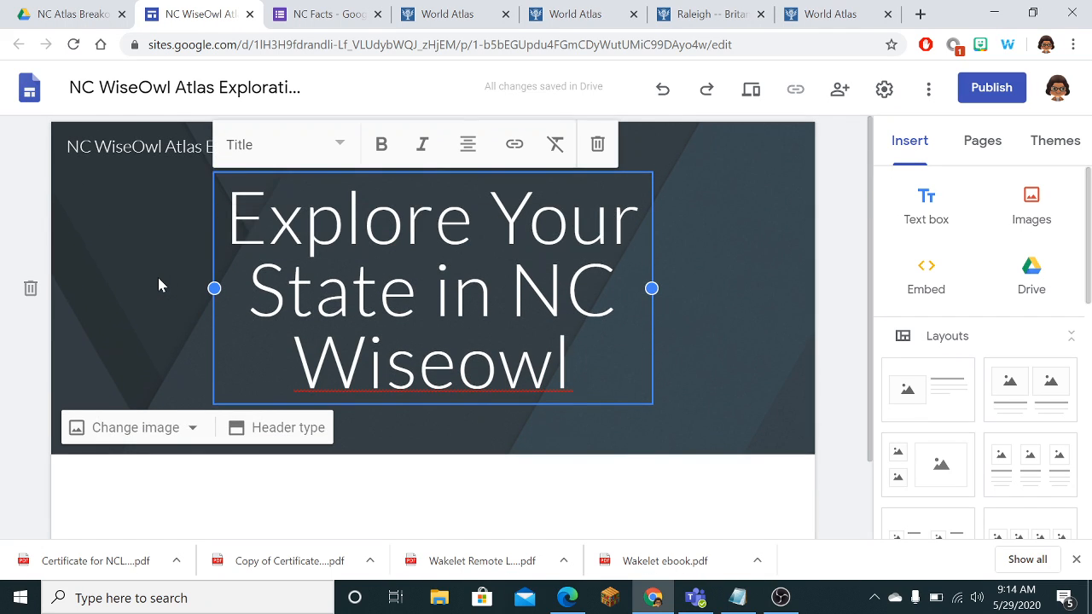
scroll(158, 278, "down", 1)
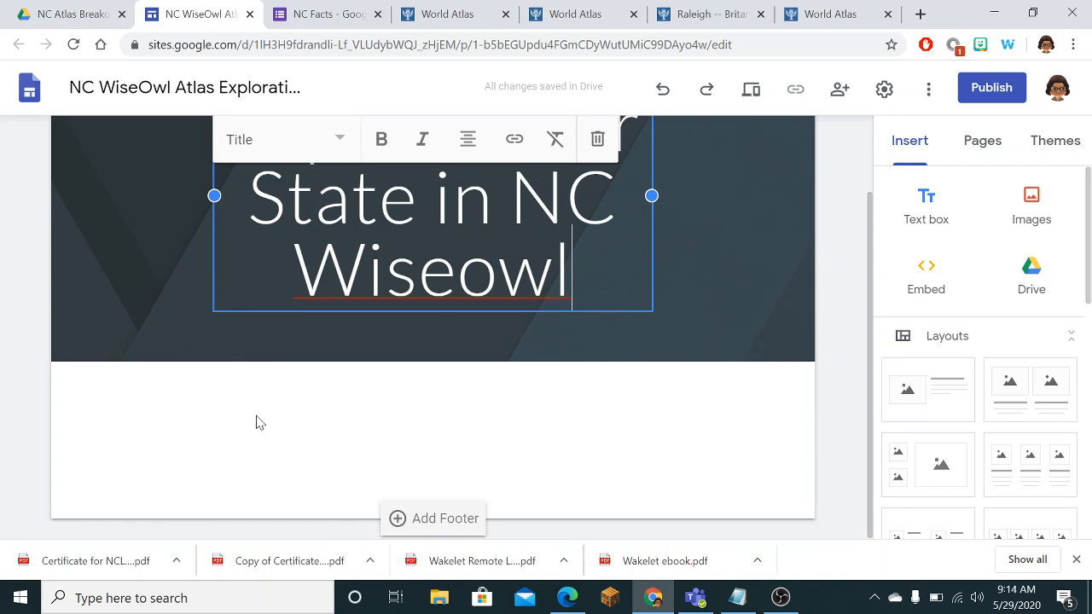
Step: Embed the NC Facts form from Breakout Folder > NC Atlas Breakout below the header, then close the Drive panel
double_click(167, 437)
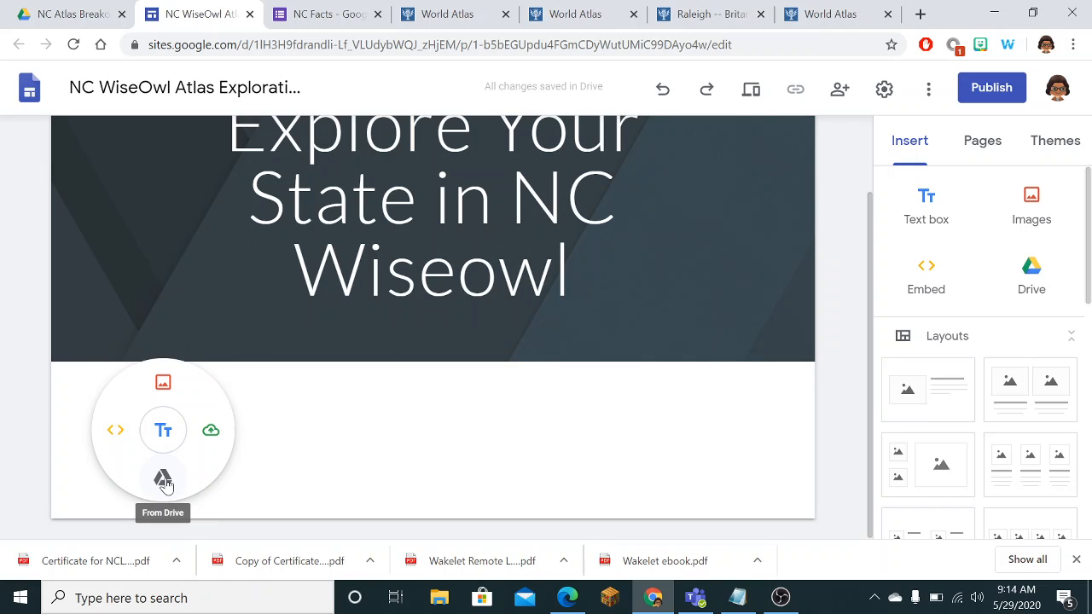
left_click(163, 480)
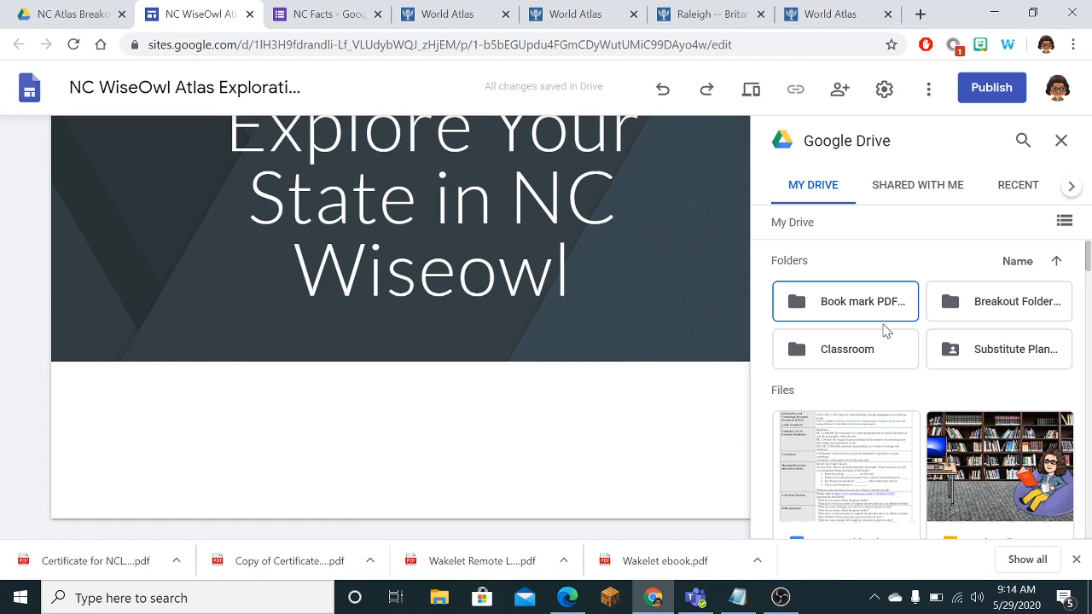
double_click(985, 300)
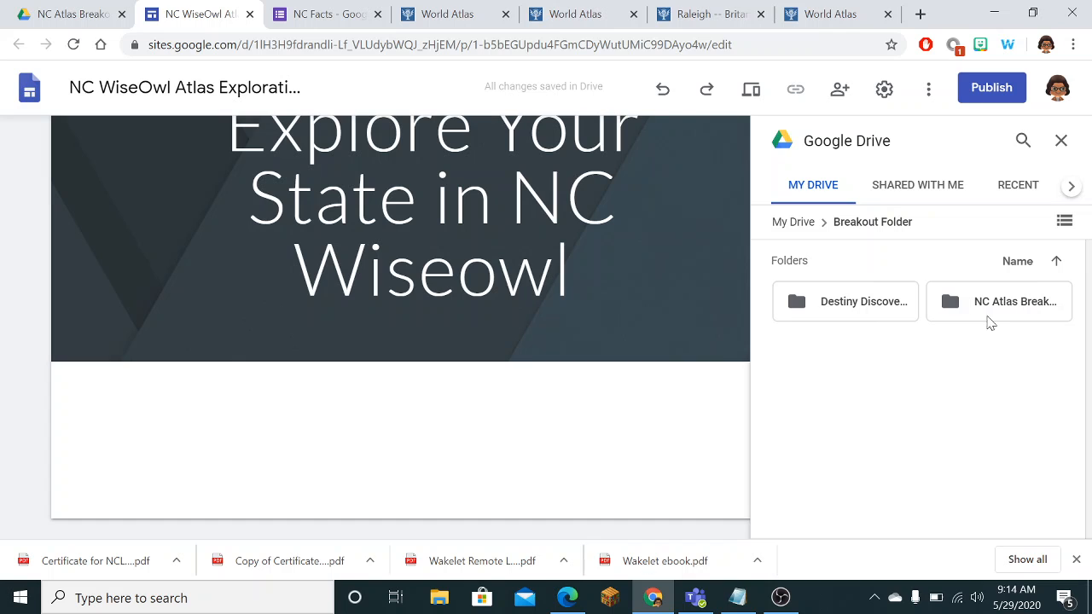
double_click(1005, 313)
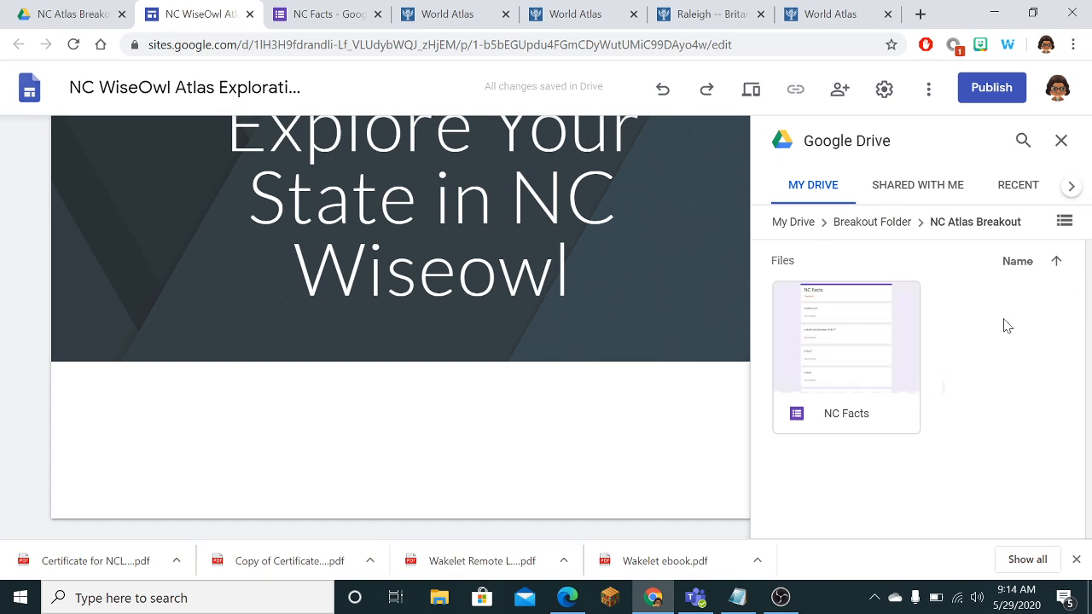
left_click(882, 345)
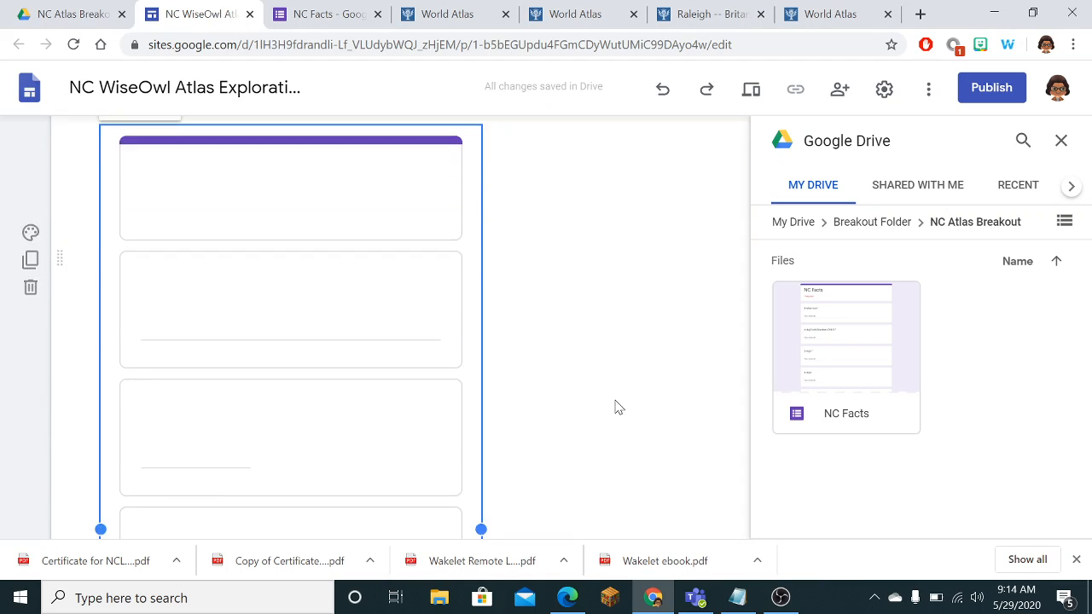
scroll(422, 385, "down", 5)
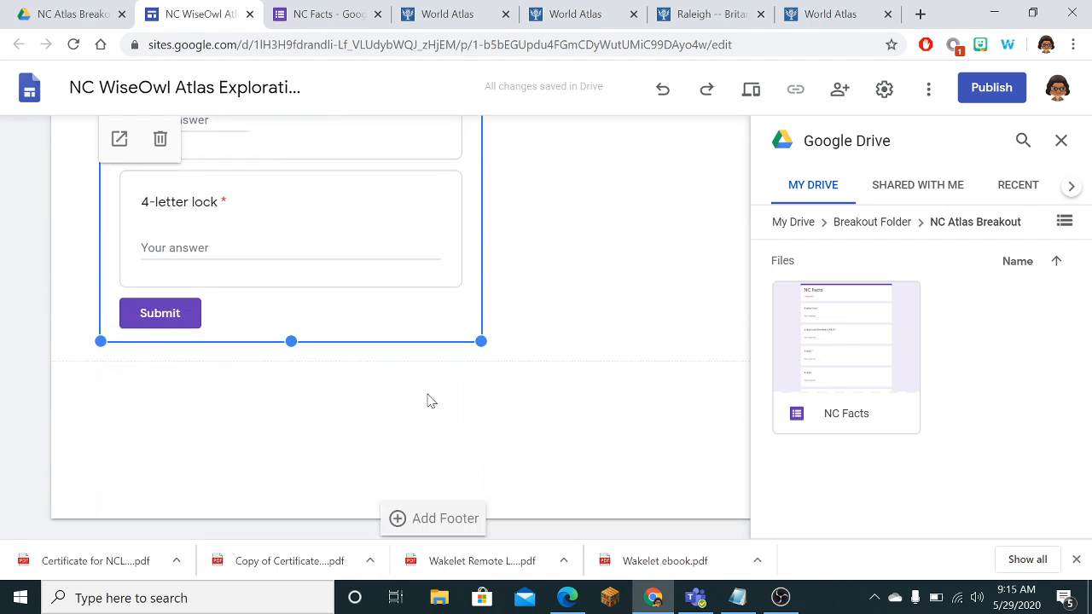
scroll(556, 391, "up", 10)
scroll(563, 401, "down", 4)
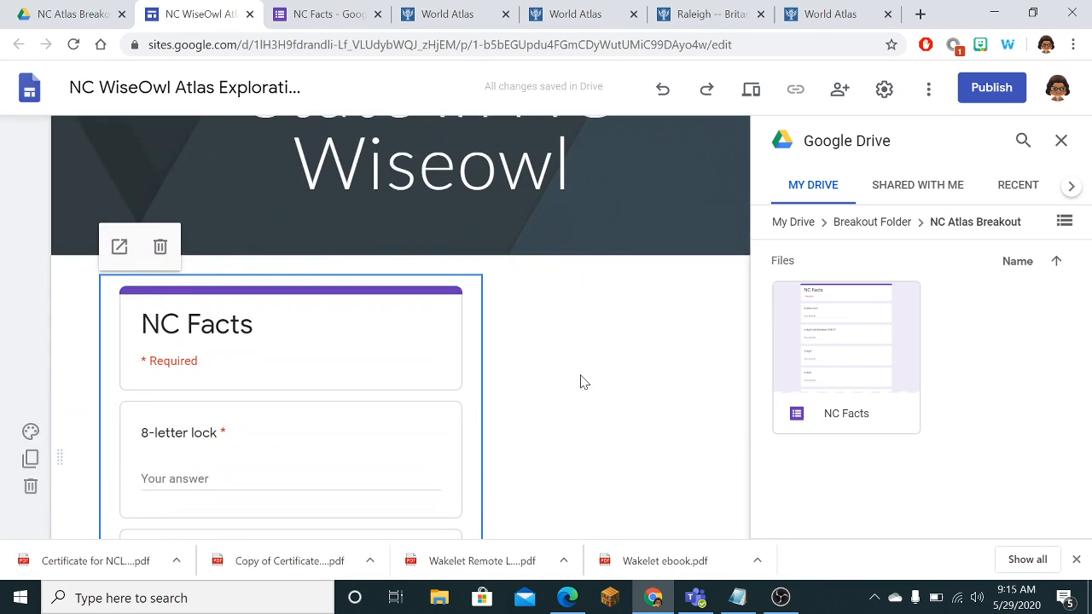
scroll(595, 352, "up", 3)
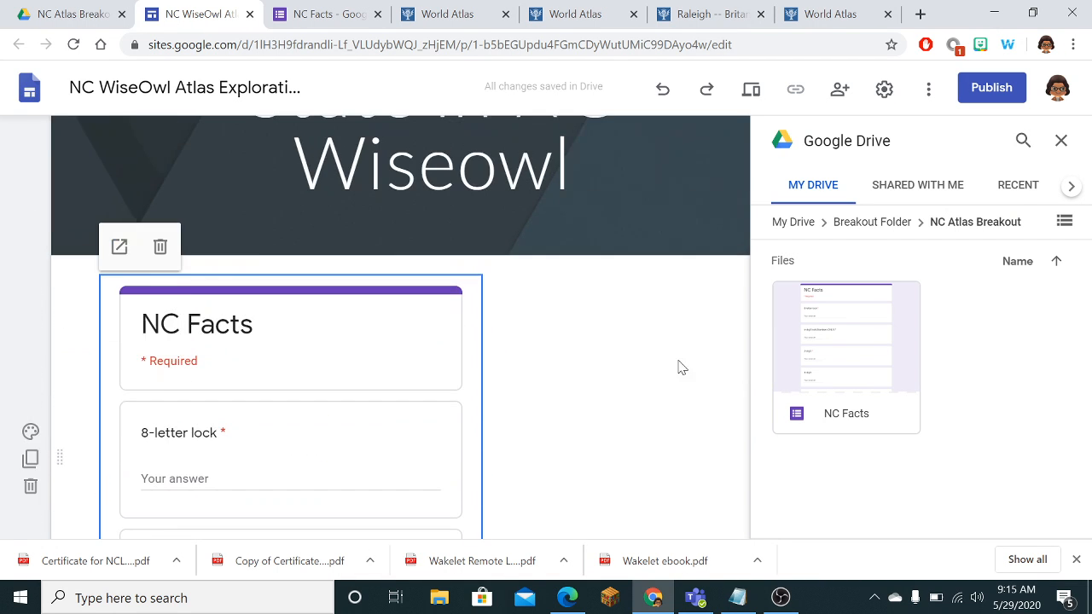
left_click(1061, 140)
scroll(651, 333, "down", 8)
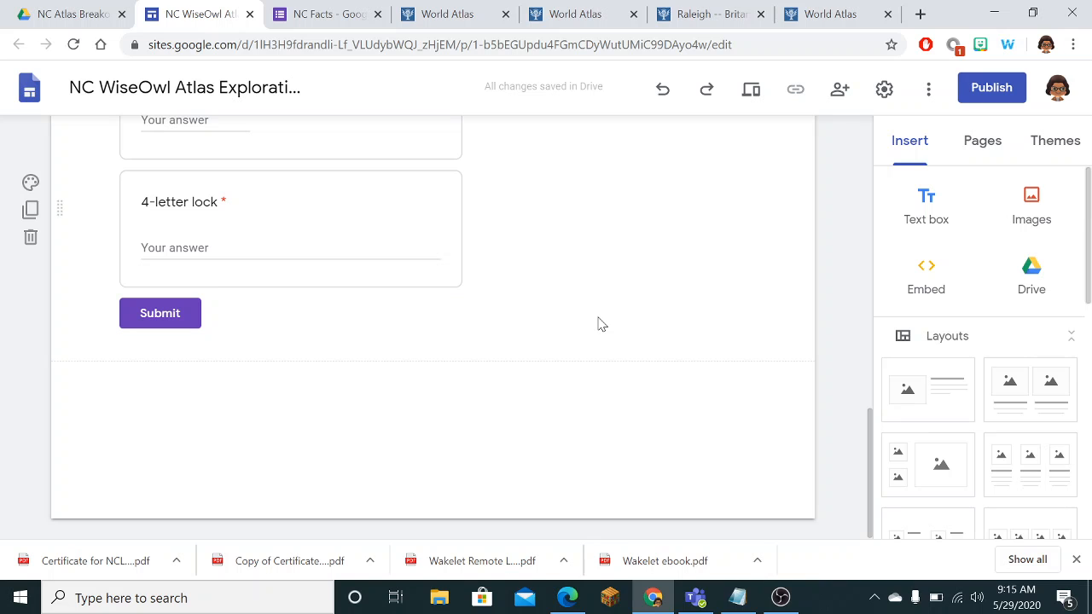
Step: Scroll back to the top and bring up insert options to the right of the NC Facts form
scroll(600, 324, "up", 10)
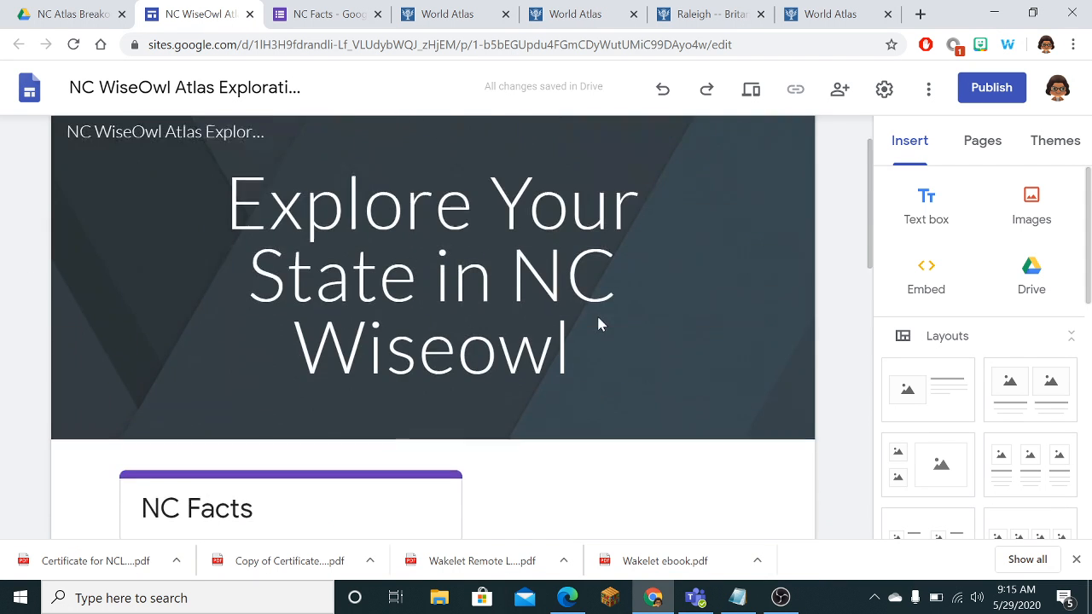
scroll(600, 328, "down", 3)
scroll(572, 204, "up", 3)
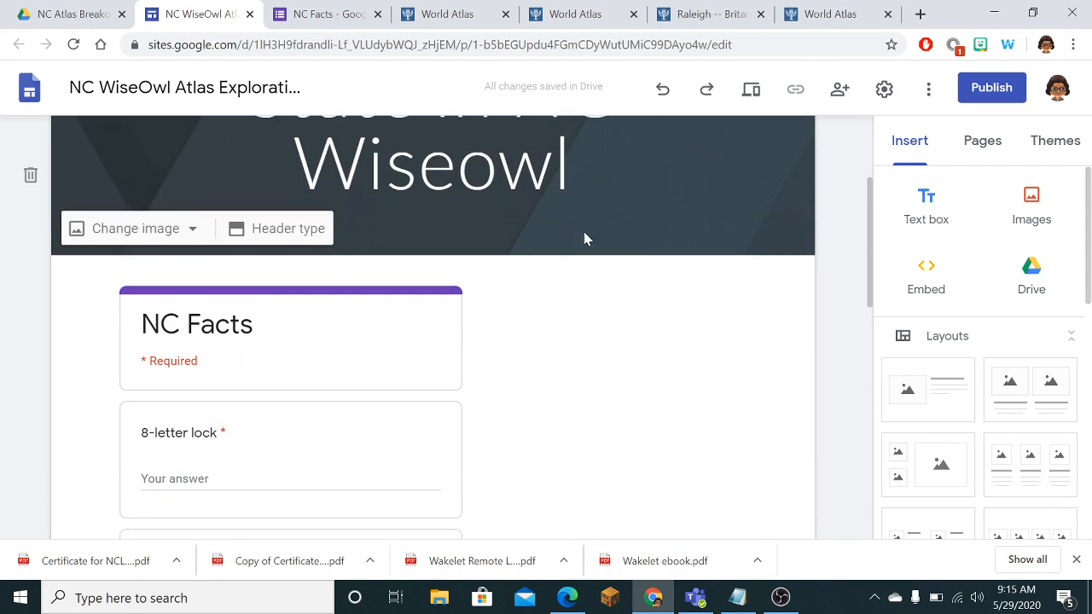
double_click(599, 310)
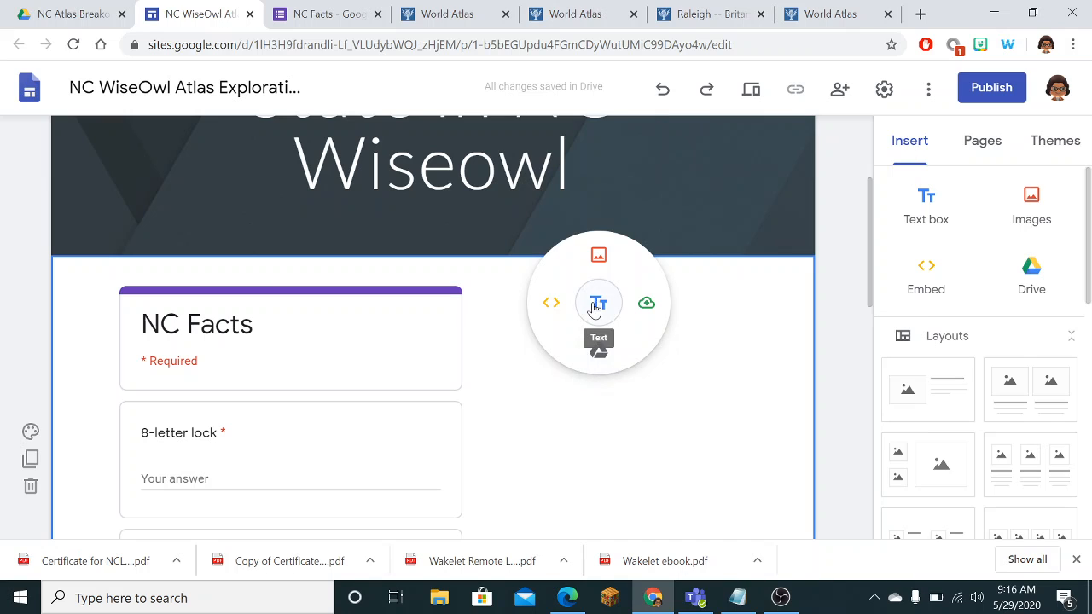
Step: Add a text box beside the form beginning 'Use the', then switch to the Britannica World Atlas page
left_click(596, 309)
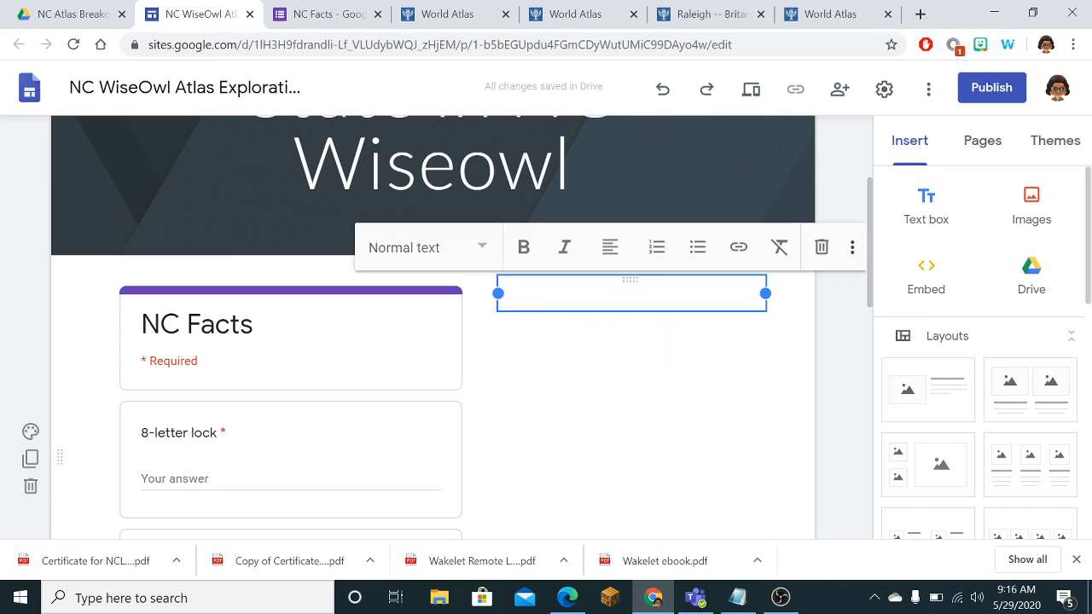
type("Use")
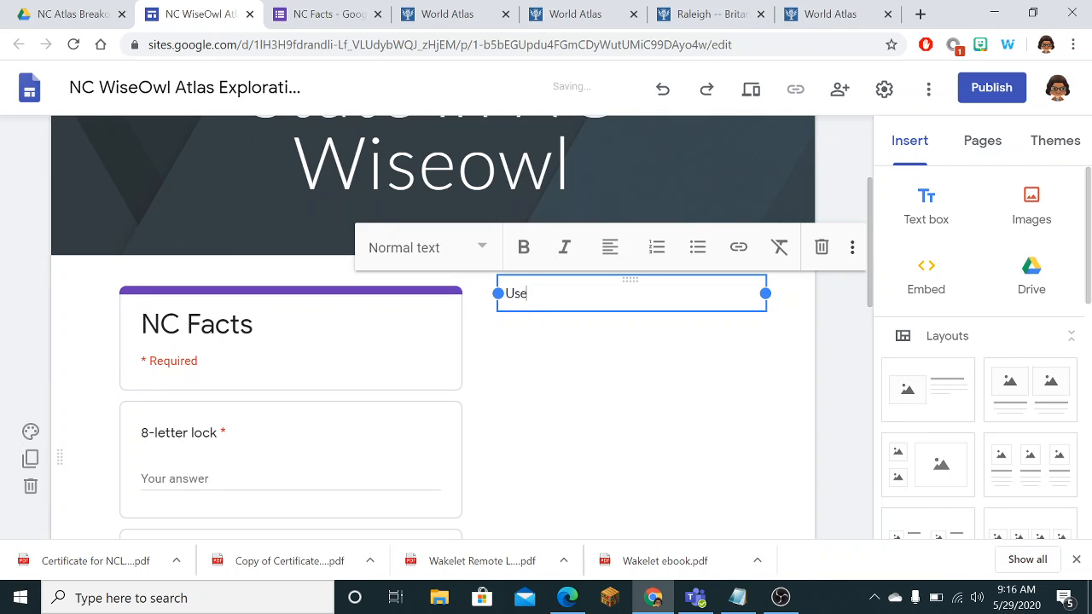
type(" NC")
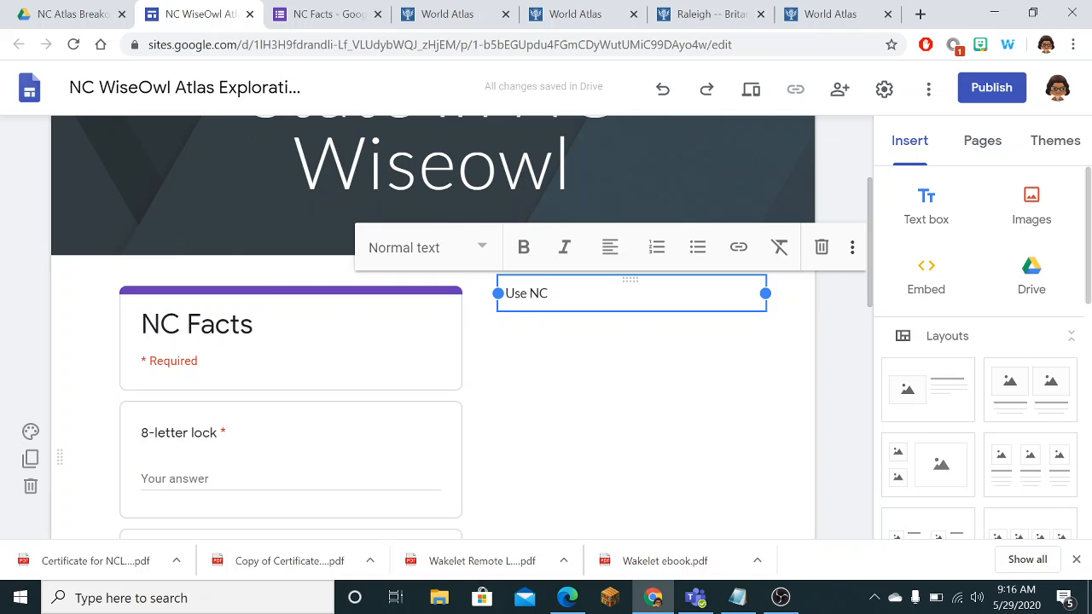
key("BackSpace")
key("BackSpace")
type("the Expl")
key("BackSpace")
key("BackSpace")
key("BackSpace")
key("BackSpace")
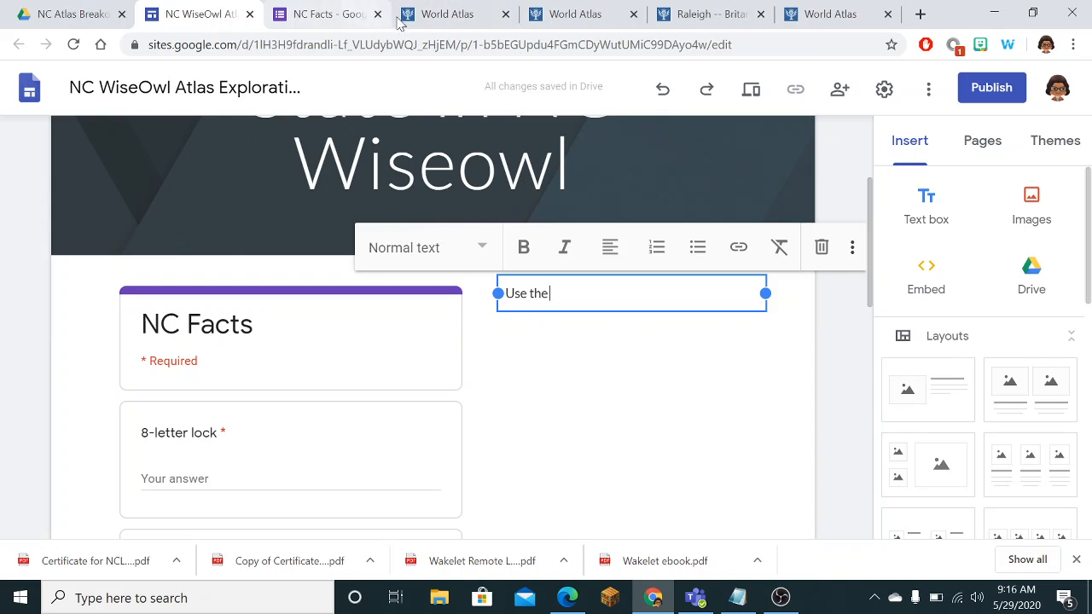
left_click(437, 15)
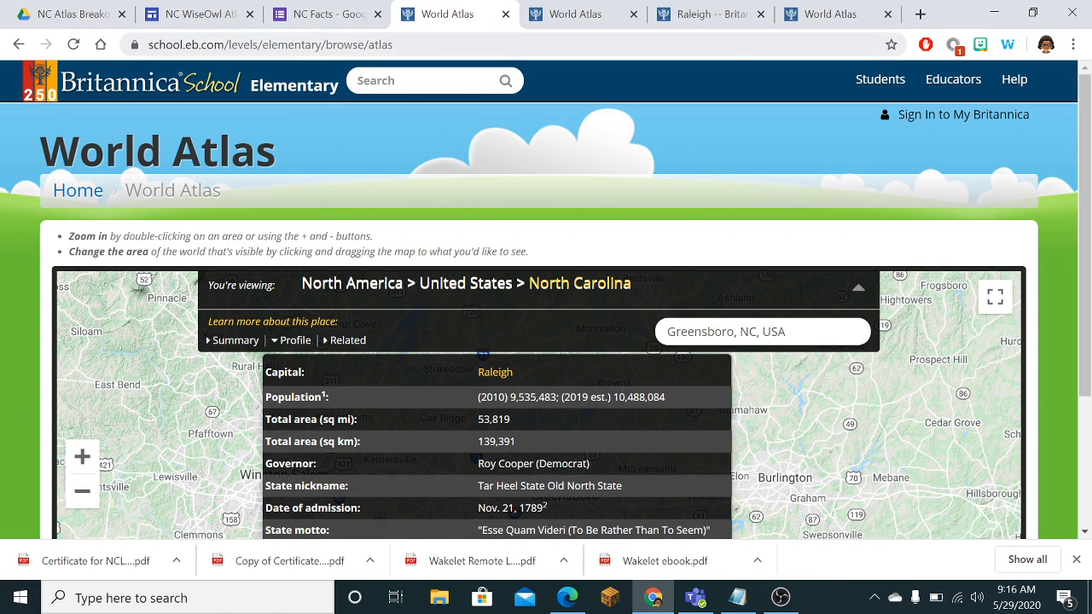
Step: Open ncwiseowl.org in a new tab and browse its Elementary resources down to Tour the USA
left_click(427, 45)
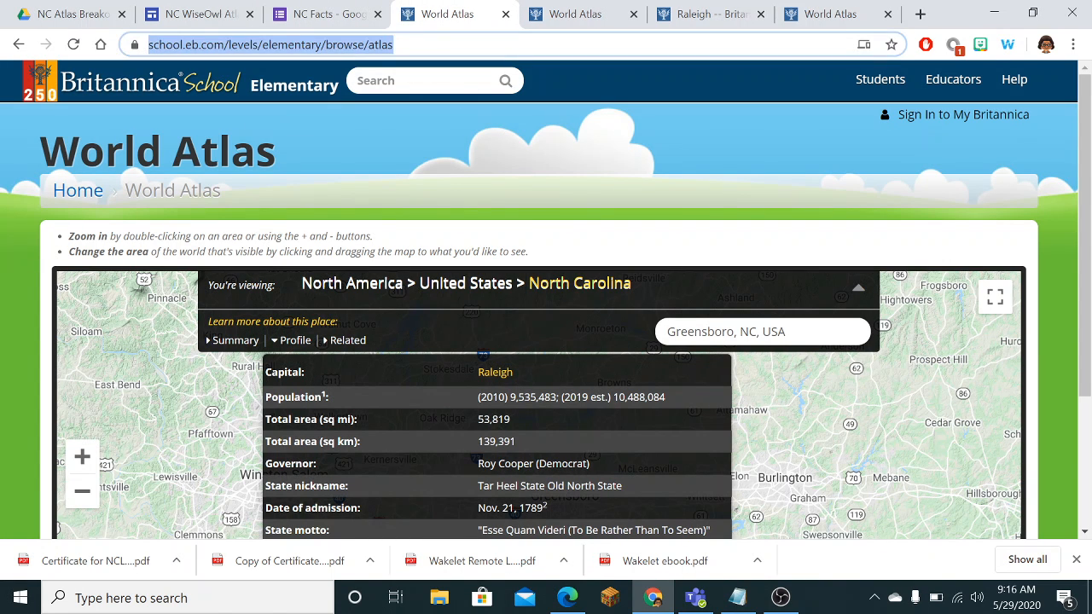
left_click(920, 13)
type("nc")
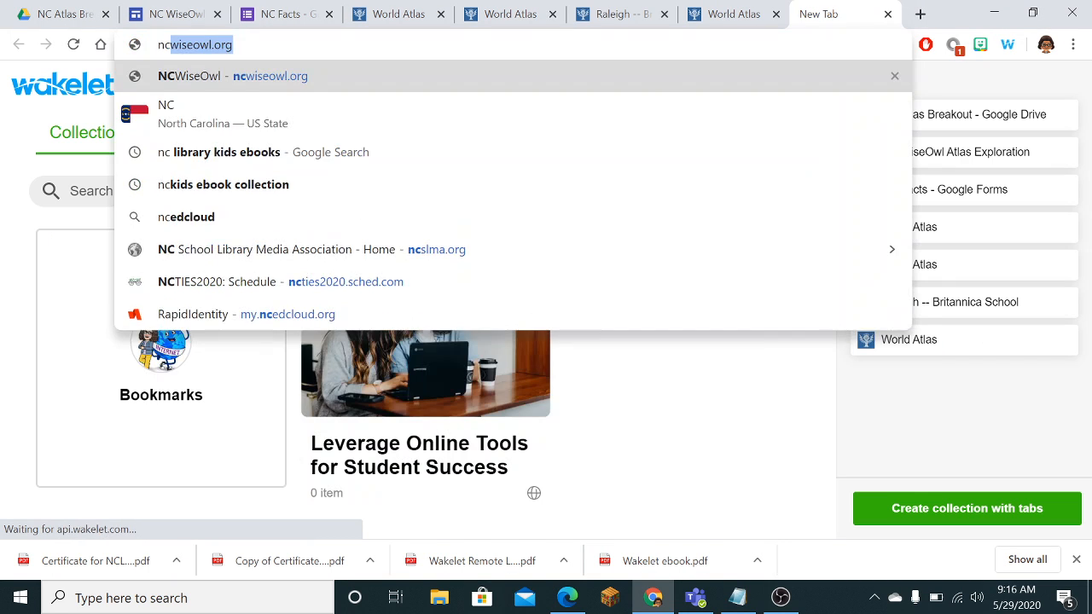
key("Return")
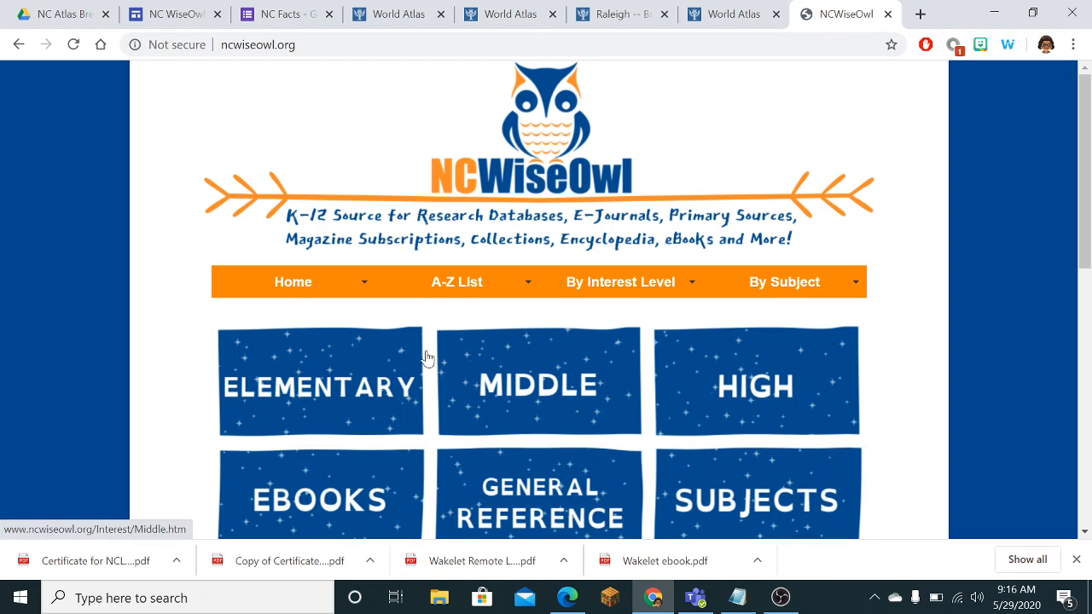
left_click(281, 395)
scroll(654, 370, "down", 9)
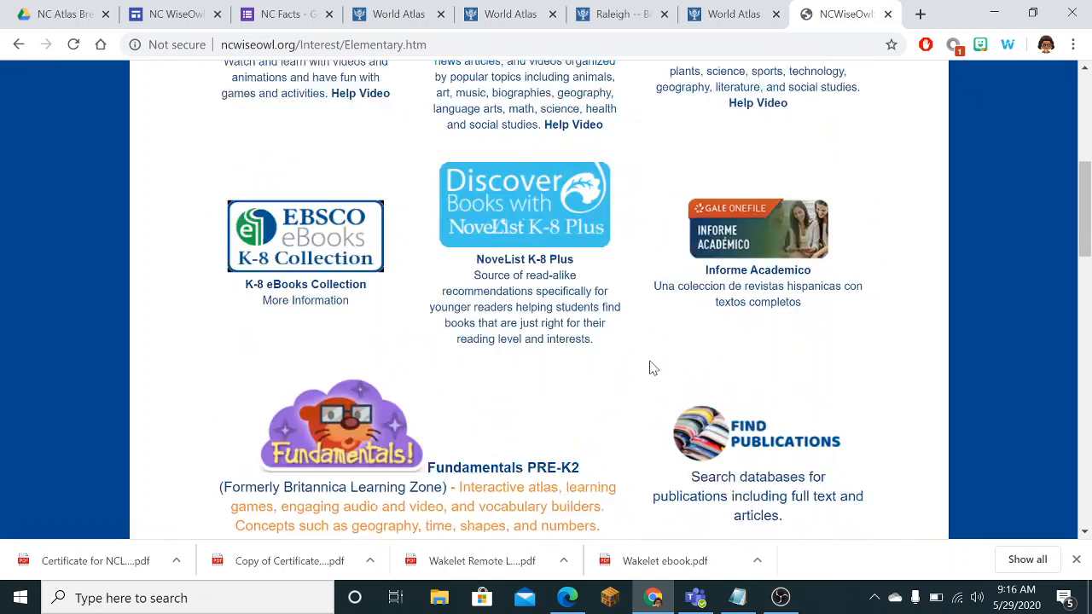
scroll(654, 367, "down", 5)
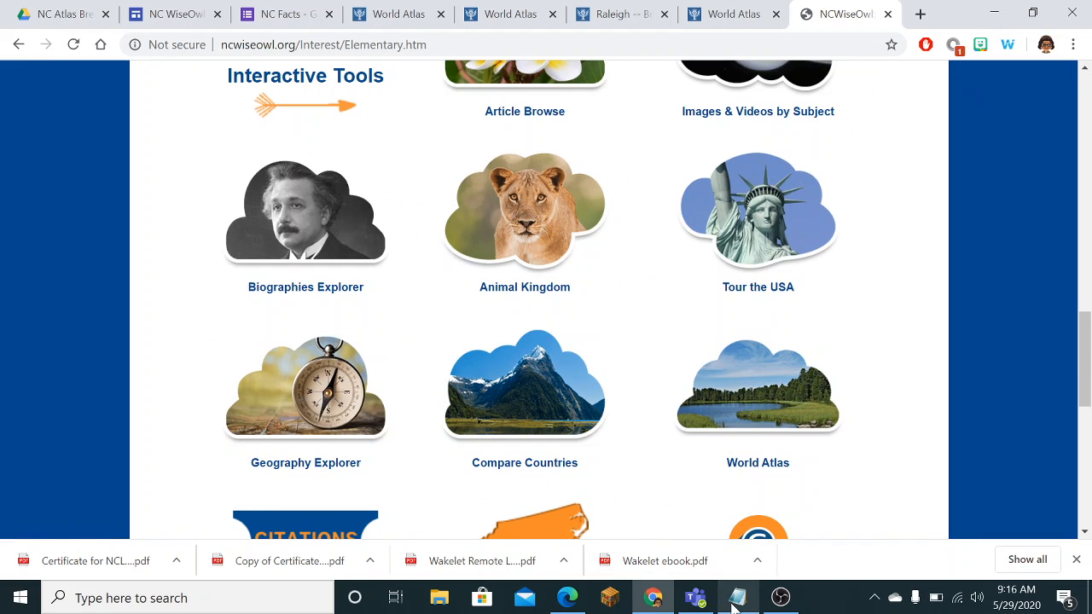
Step: Go back through the Drive tab to the Google Sites editor
left_click(79, 16)
left_click(563, 243)
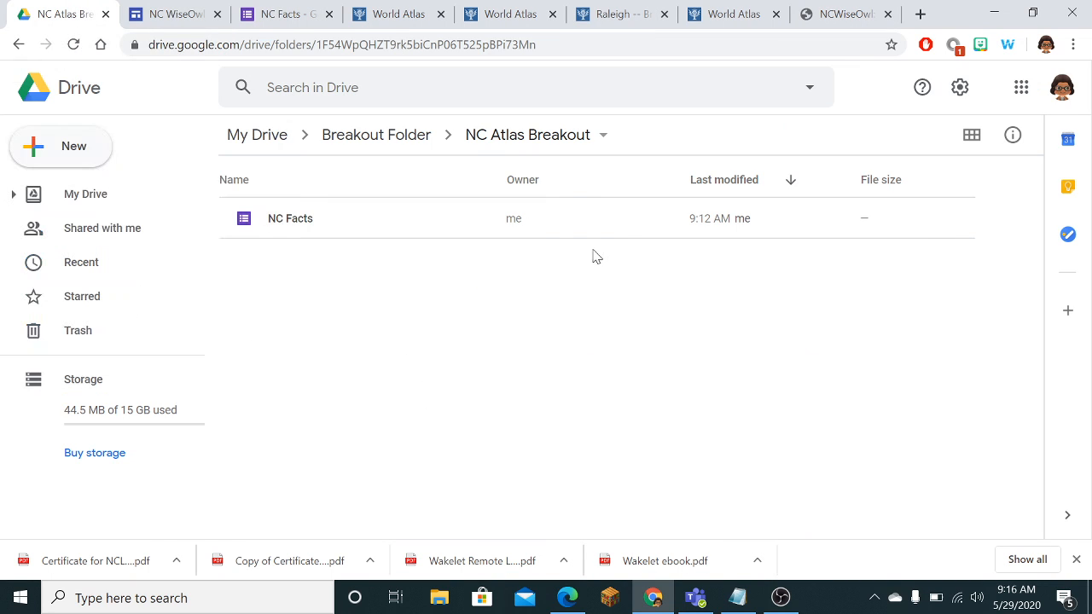
left_click(175, 16)
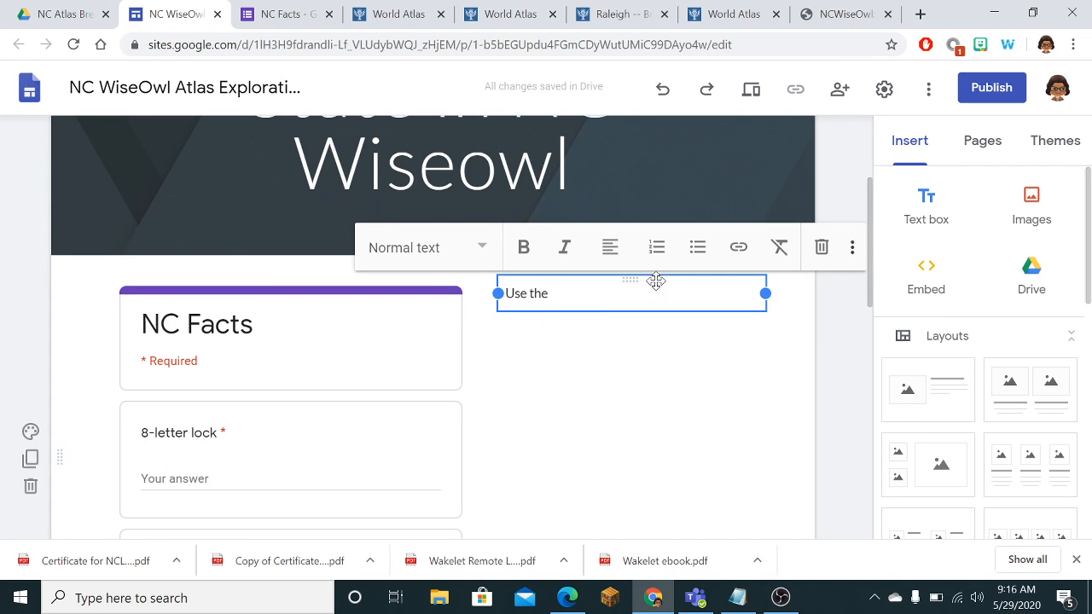
Step: Complete the sentence: use the 'Tour the USA' app at NC WiseOwl to find the codes to unlock the prize; select 'NC WiseOwl'
type("\"")
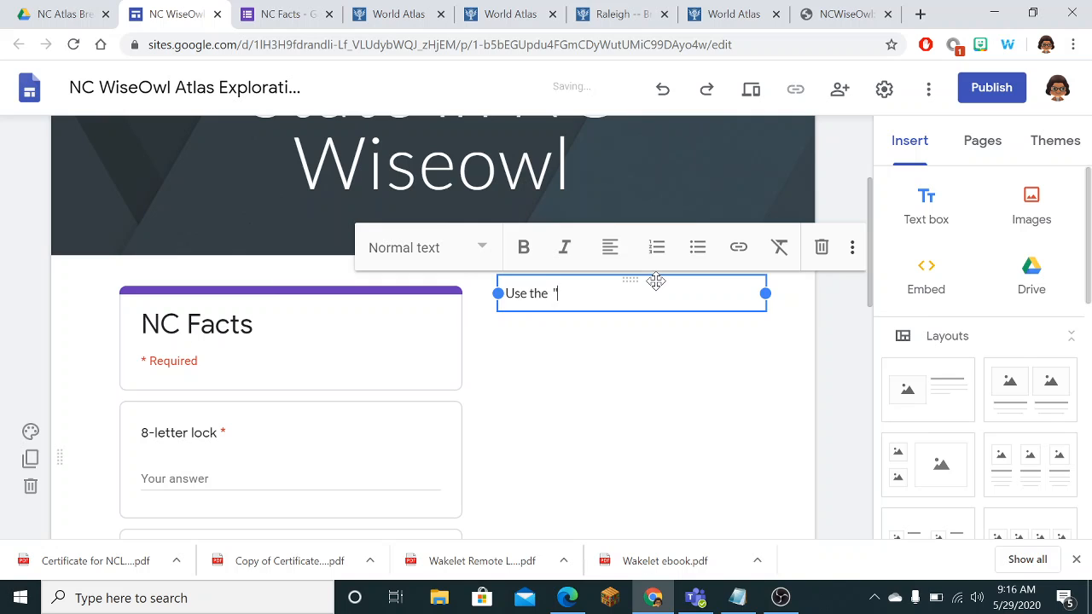
type("Tour the US")
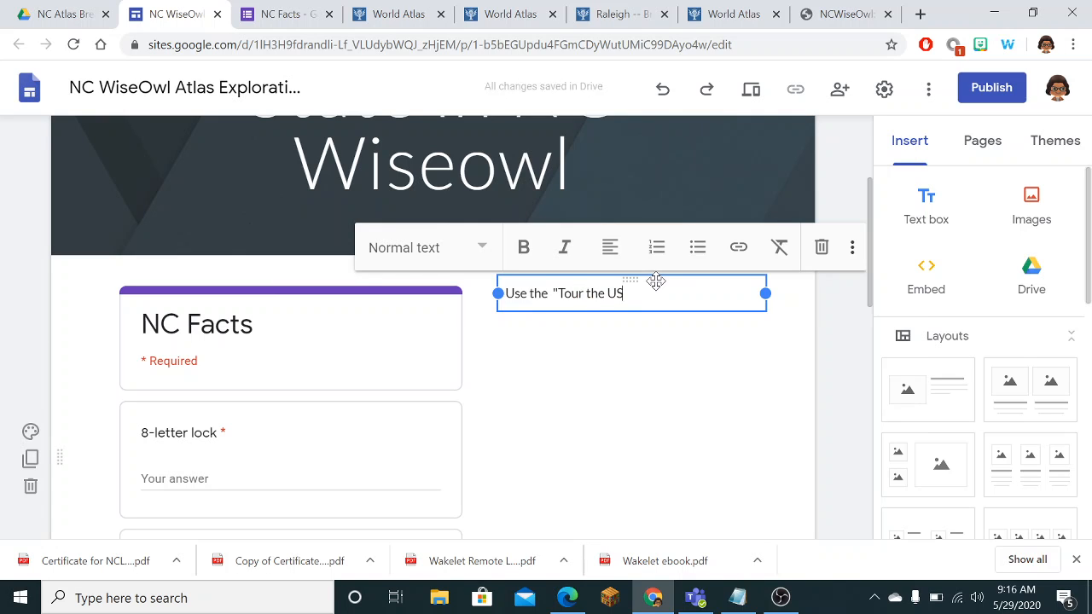
type("A\" a")
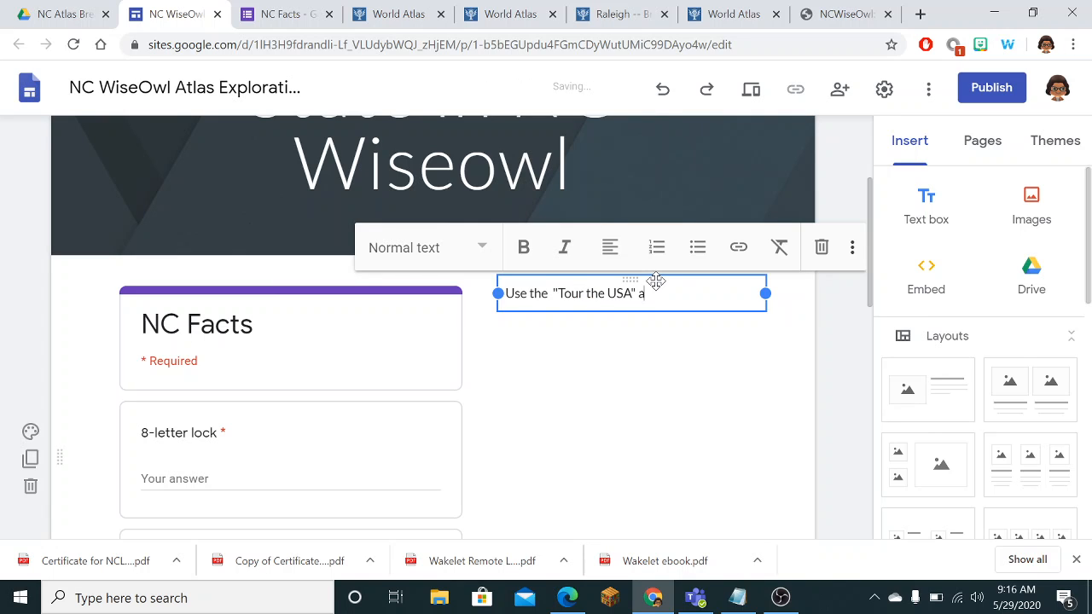
type("pp at N")
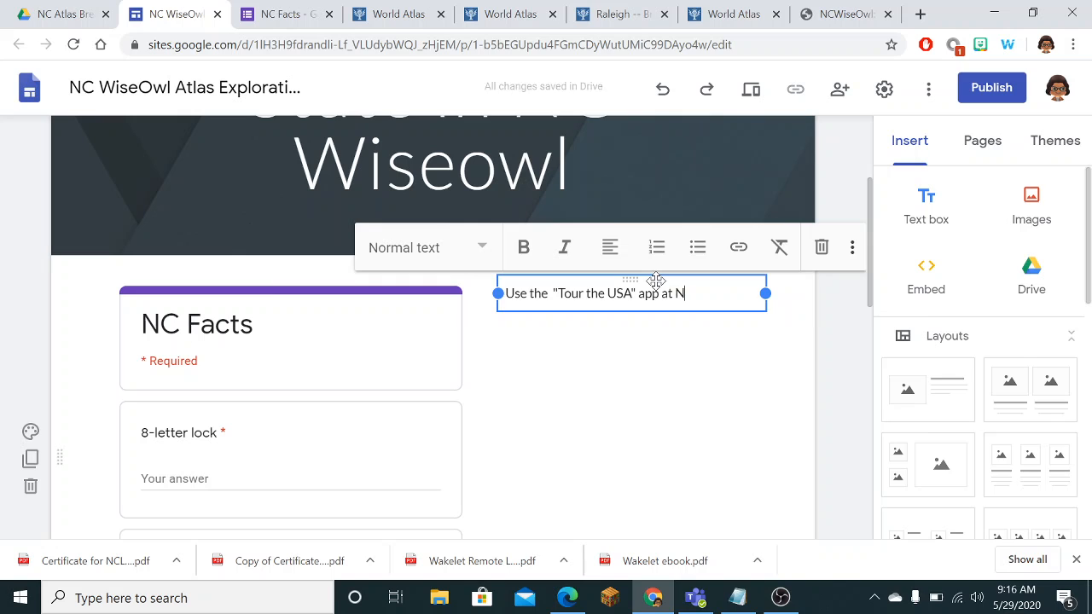
type("C Wise")
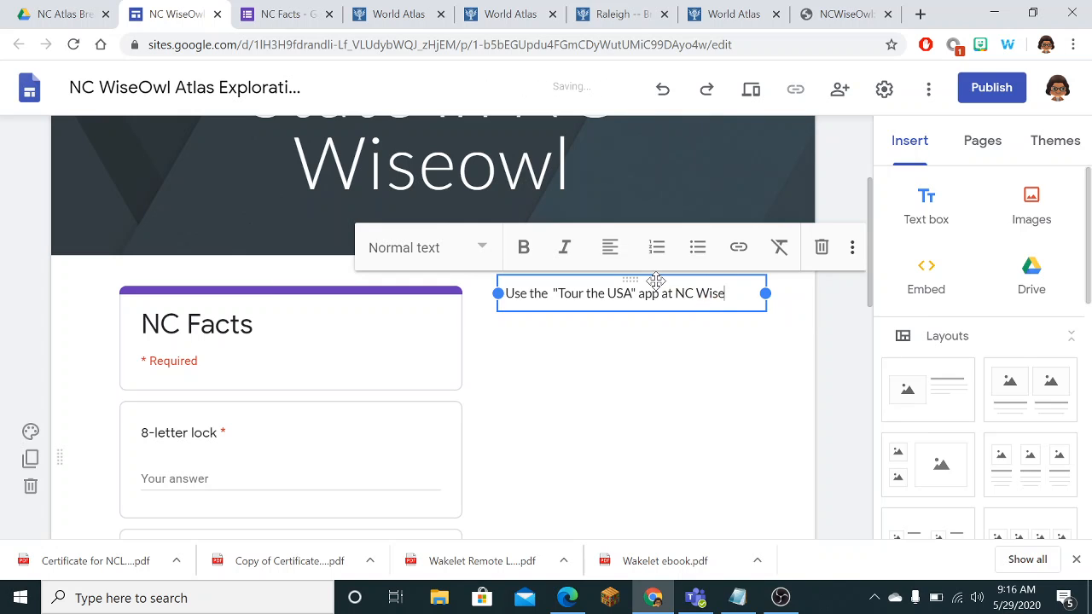
type("Owl to answe")
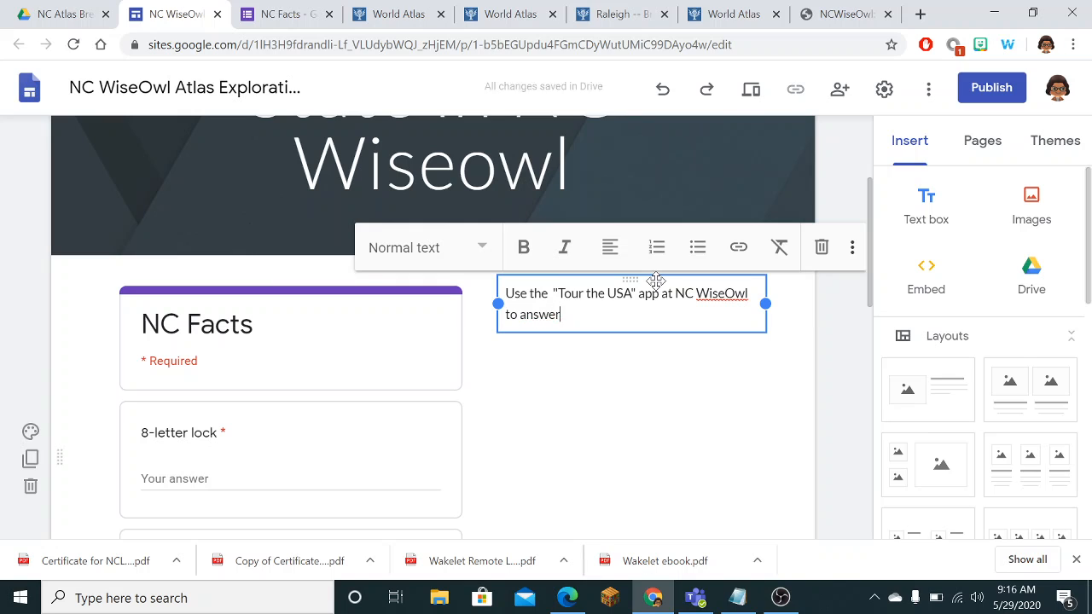
type("r")
key("BackSpace")
key("BackSpace")
key("BackSpace")
key("BackSpace")
key("BackSpace")
key("BackSpace")
key("BackSpace")
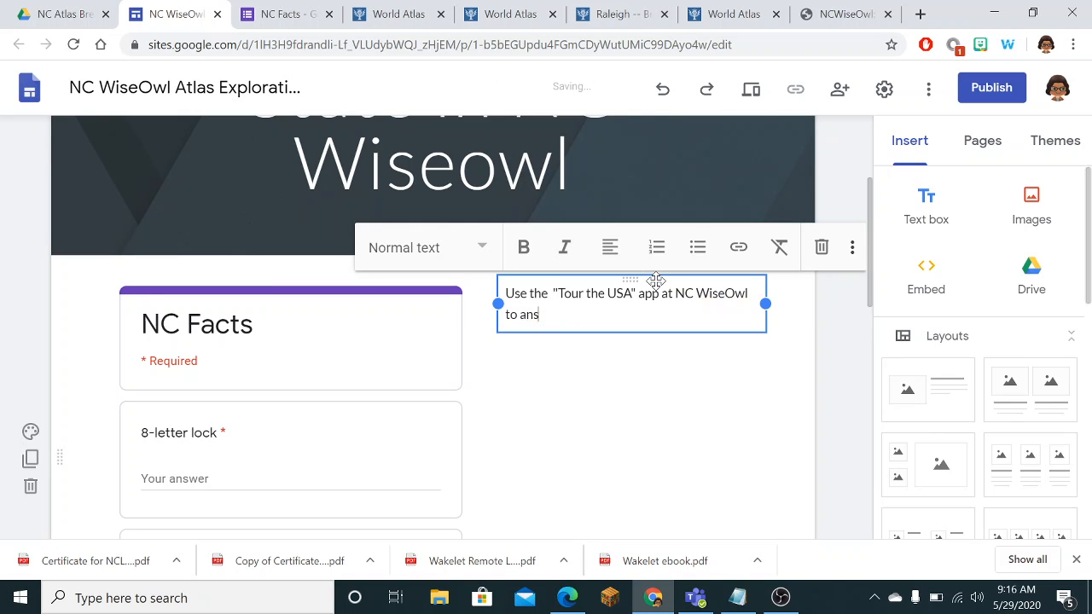
type("find the")
type("codes you")
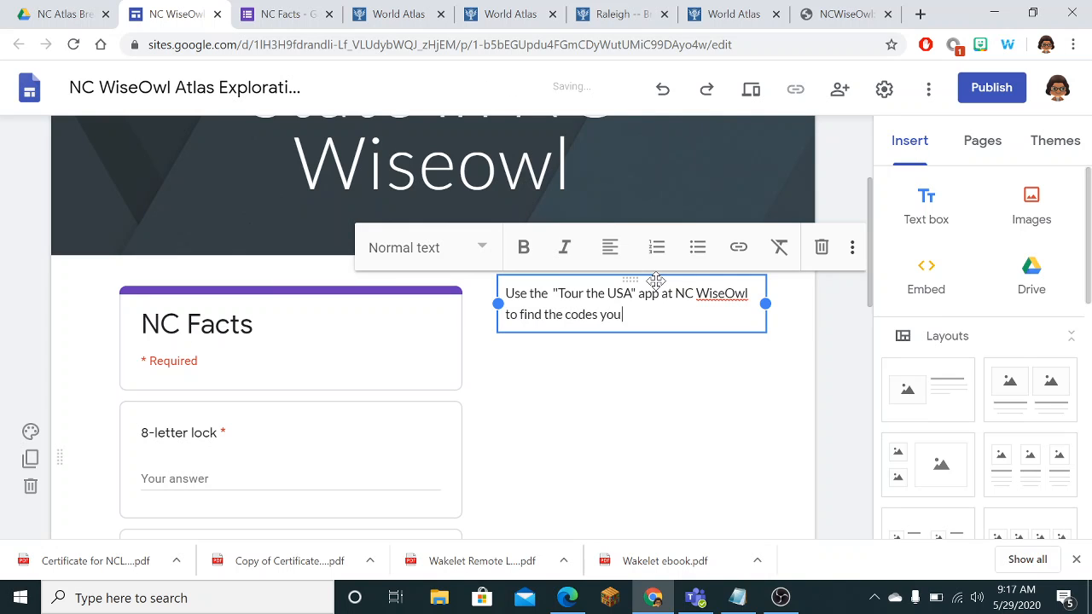
type(" need to unlock the prize.")
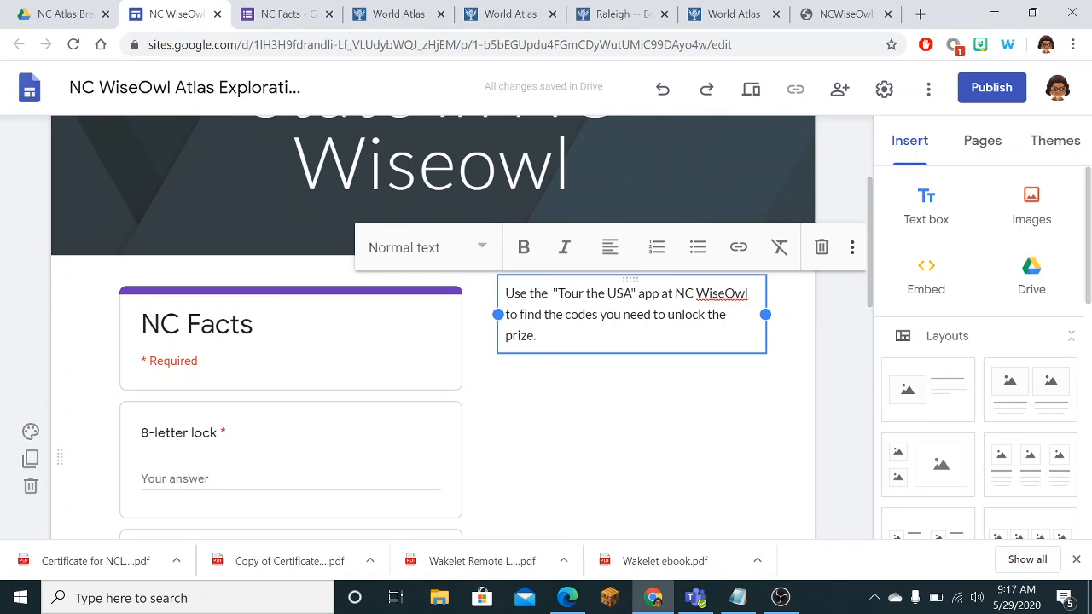
key("shift+Right")
key("shift+Right")
key("shift+Right")
key("shift+Right")
key("shift+Right")
key("shift+Right")
key("shift+Right")
key("shift+Right")
key("shift+Right")
key("shift+Right")
Step: Link the words NC WiseOwl to the NCWiseOwl Elementary.htm page address
left_click(738, 247)
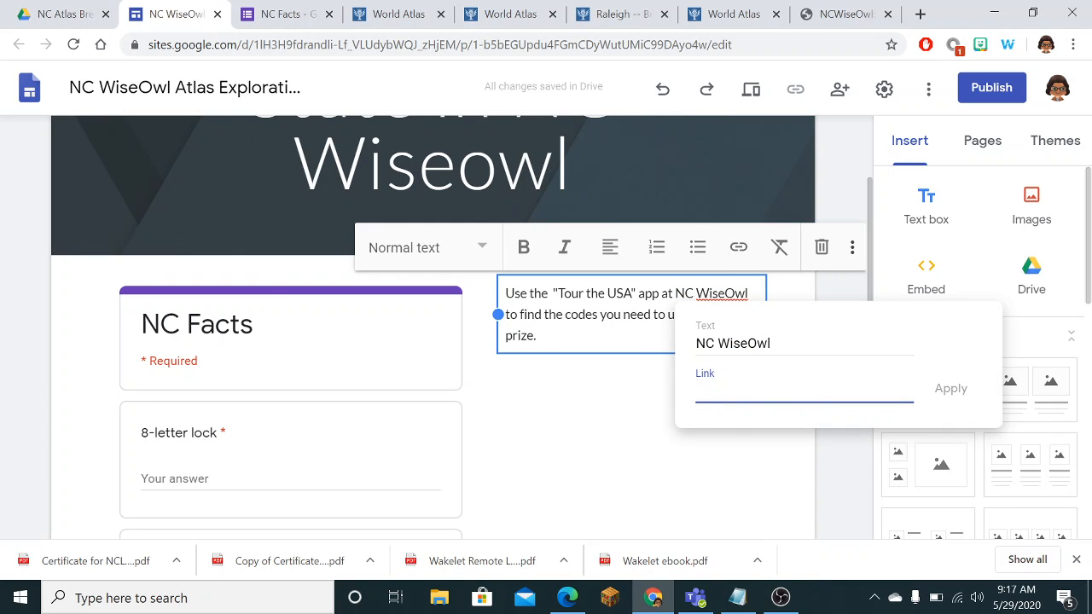
left_click(841, 17)
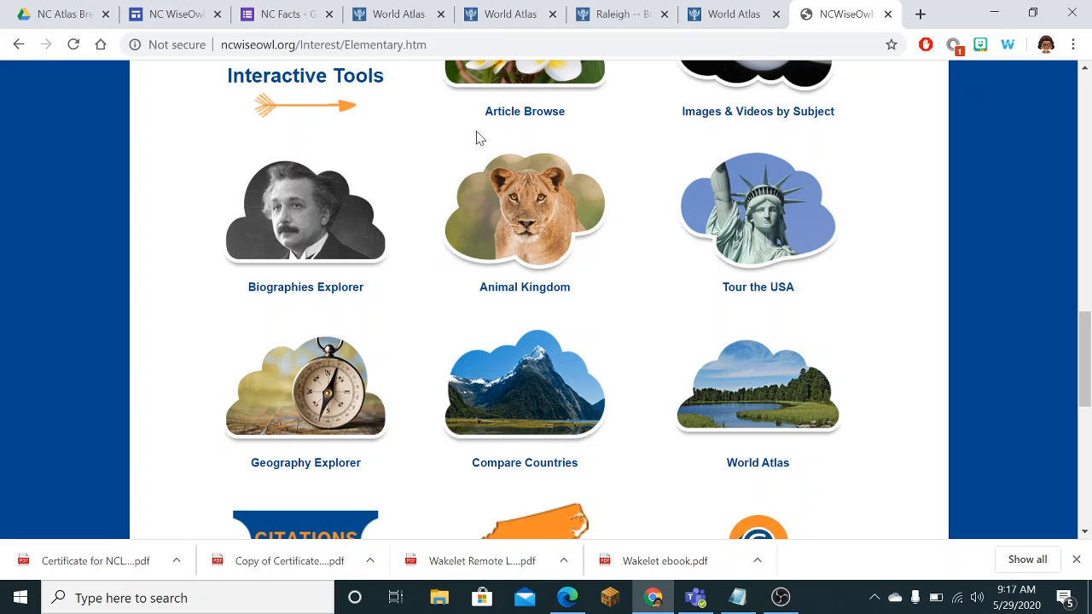
left_click(359, 48)
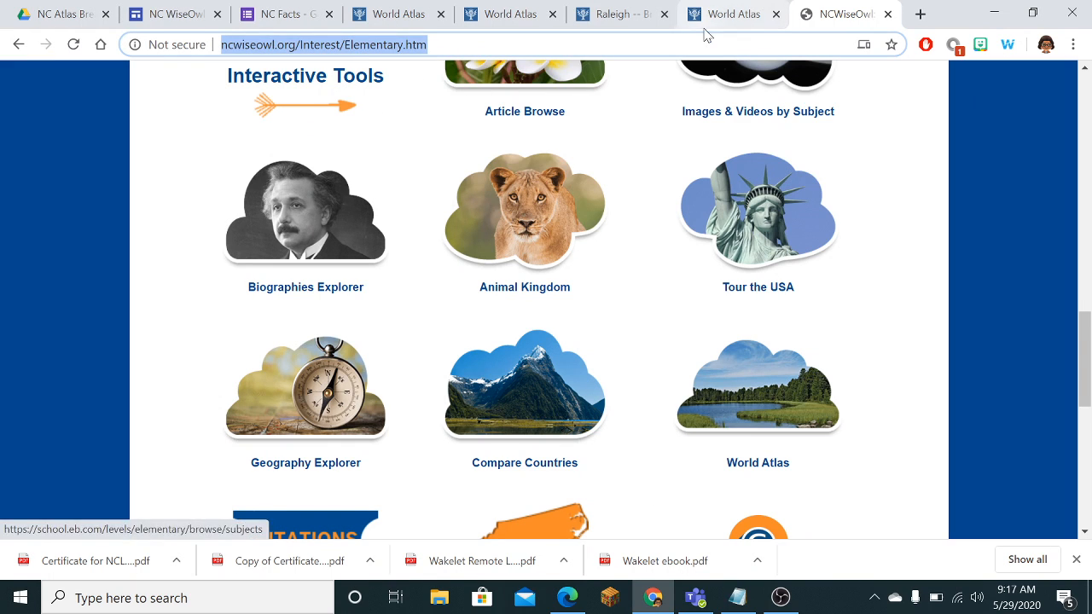
left_click(198, 22)
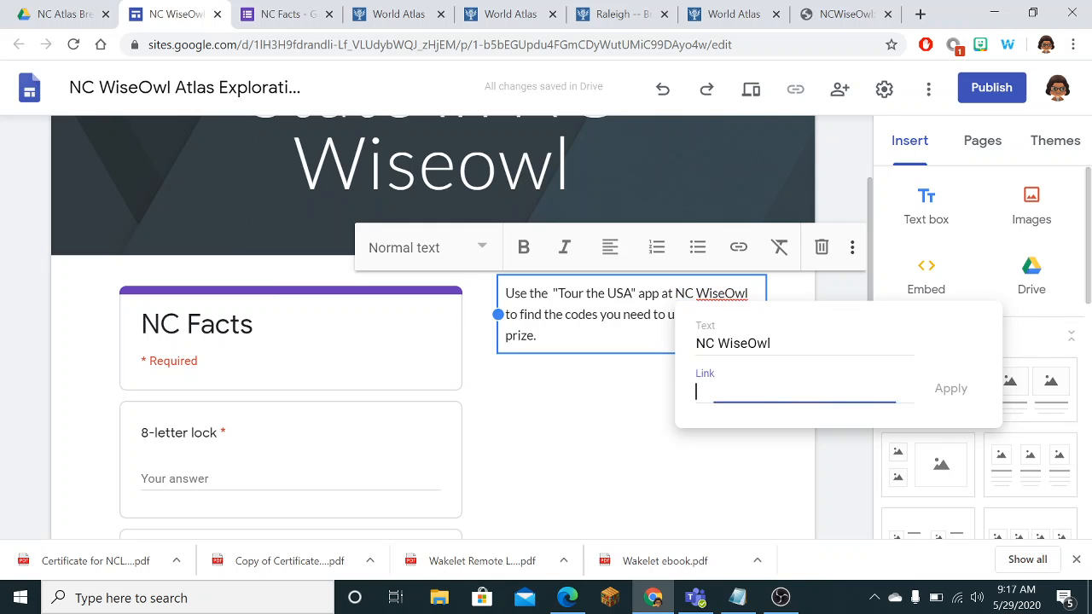
key("ctrl+v")
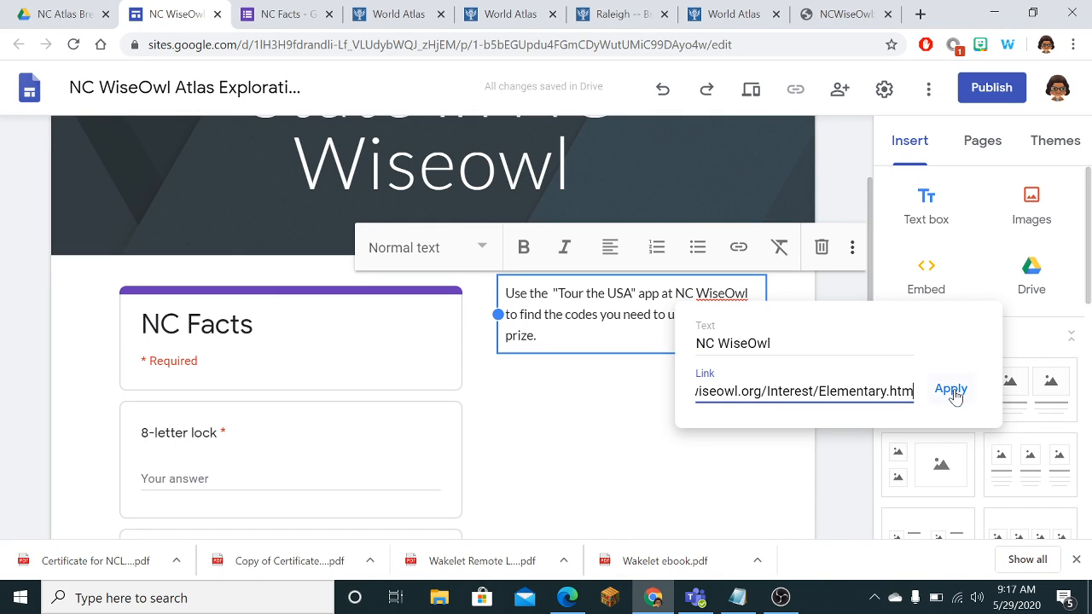
left_click(950, 390)
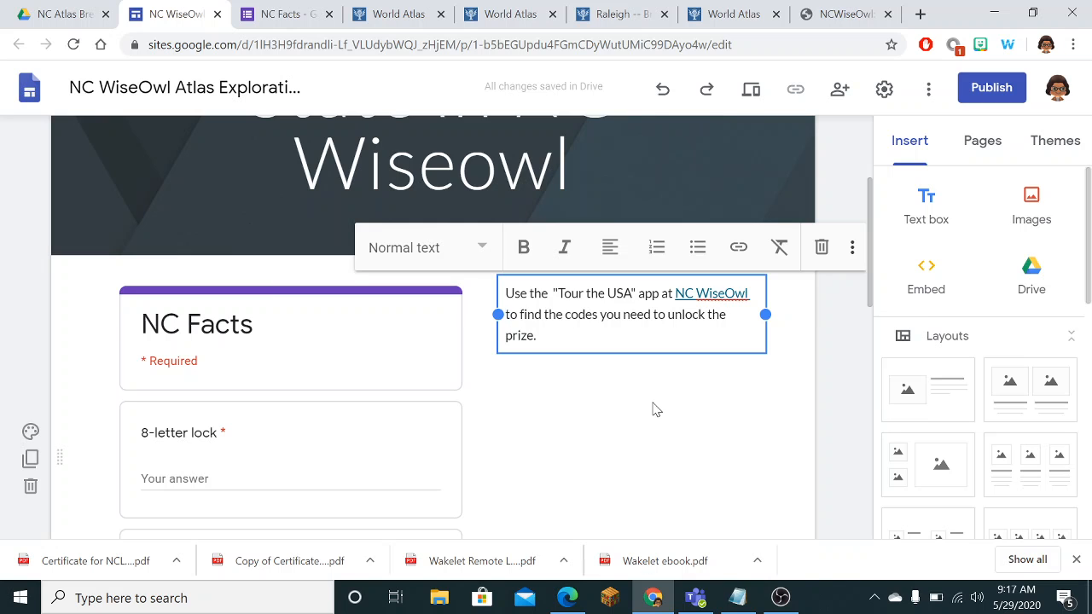
Step: Deselect the instruction text box and bring up insert options in the empty section space
scroll(655, 410, "down", 3)
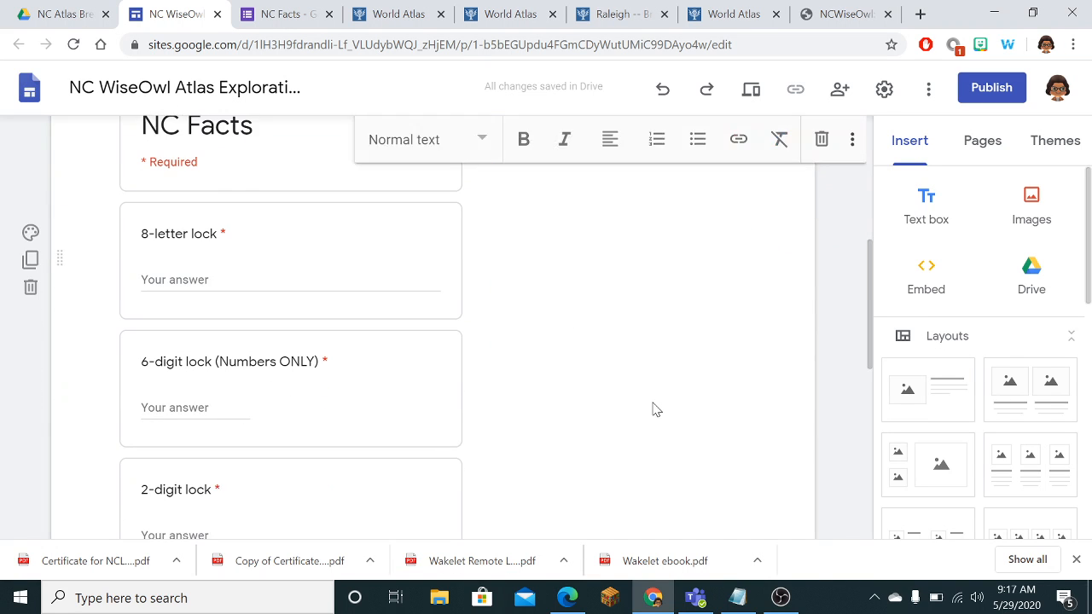
scroll(655, 409, "up", 3)
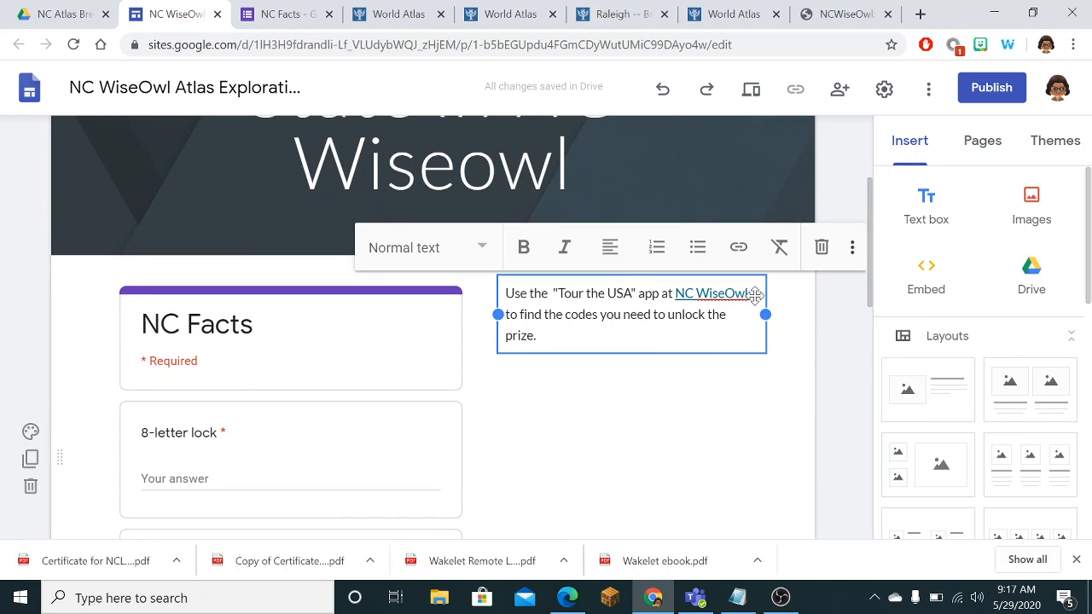
left_click(673, 399)
double_click(645, 428)
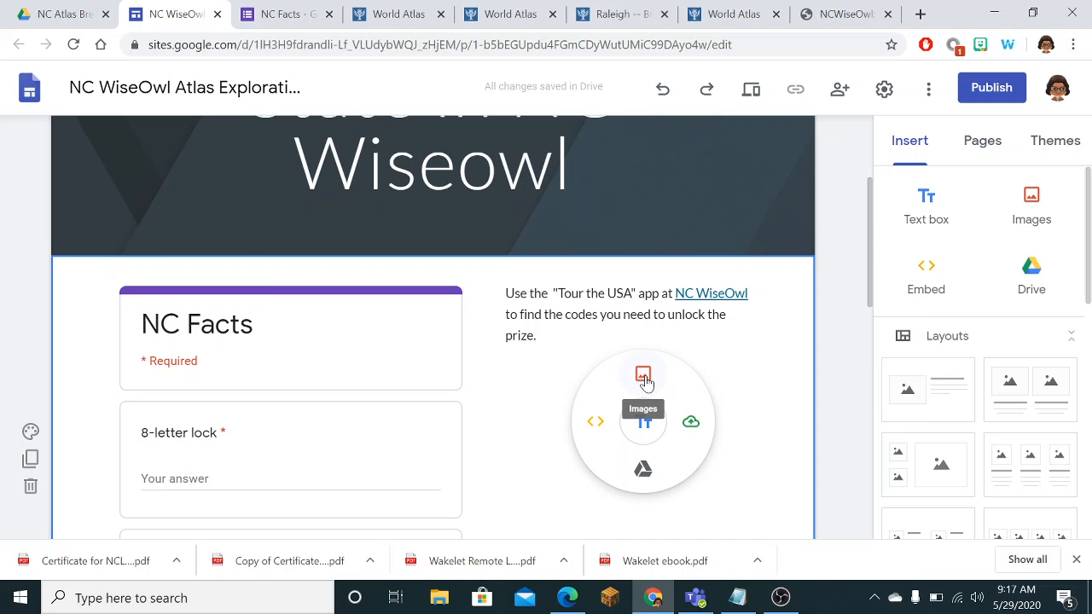
Step: Start inserting an image and run a Google Image Search for 'lost colony'
left_click(738, 597)
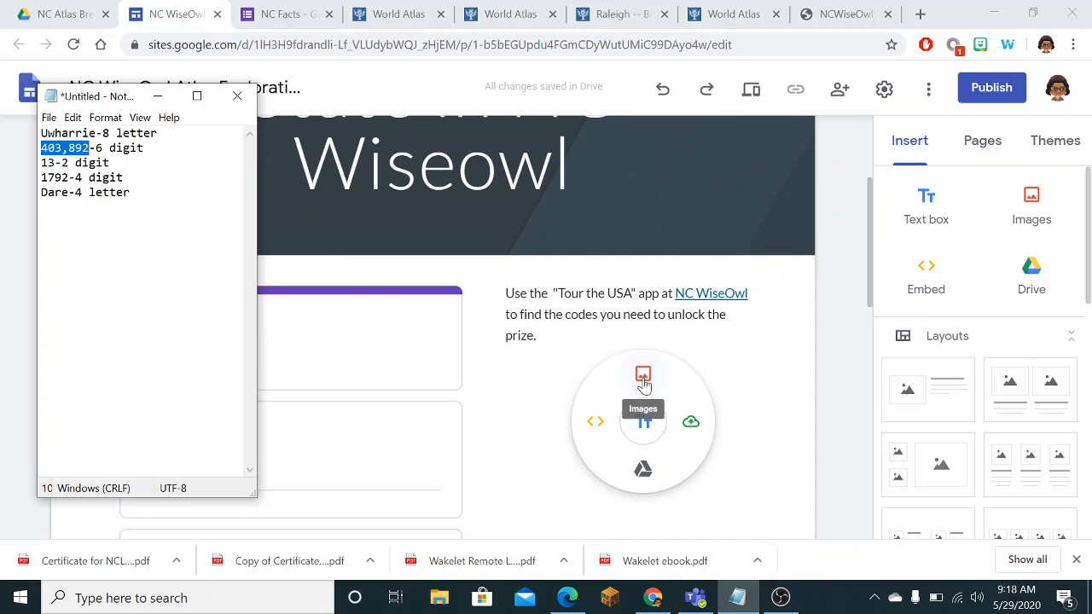
left_click(643, 395)
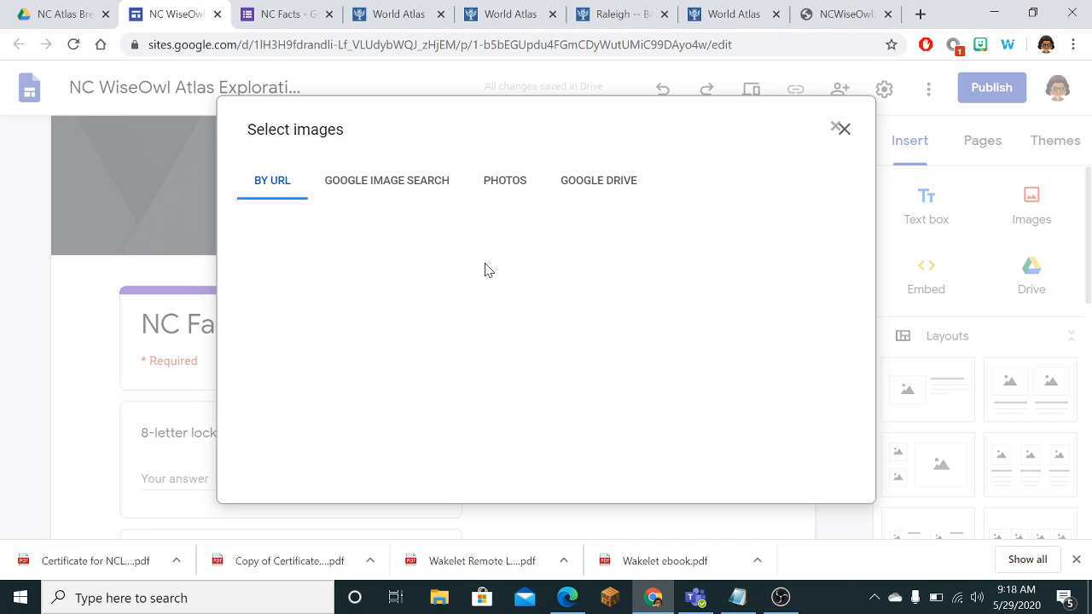
left_click(390, 189)
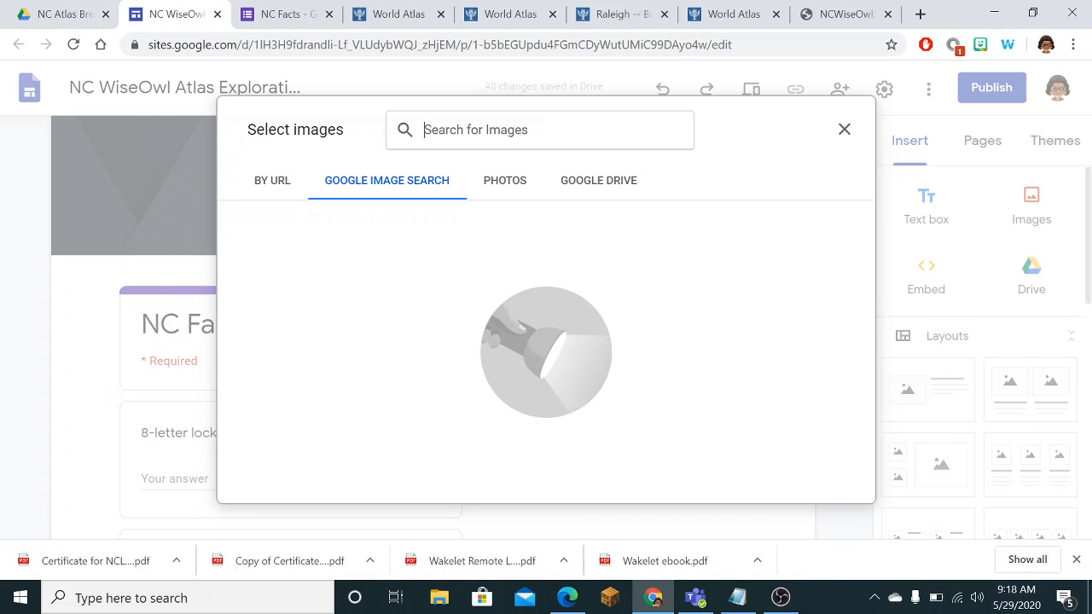
type("lost coloy")
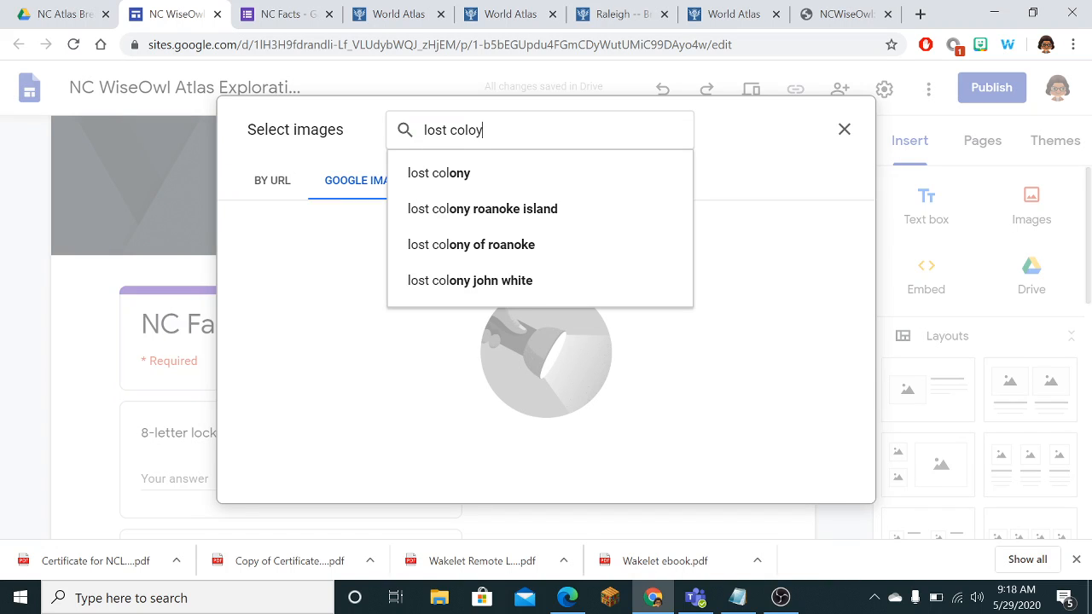
key("BackSpace")
type("ny")
key("Return")
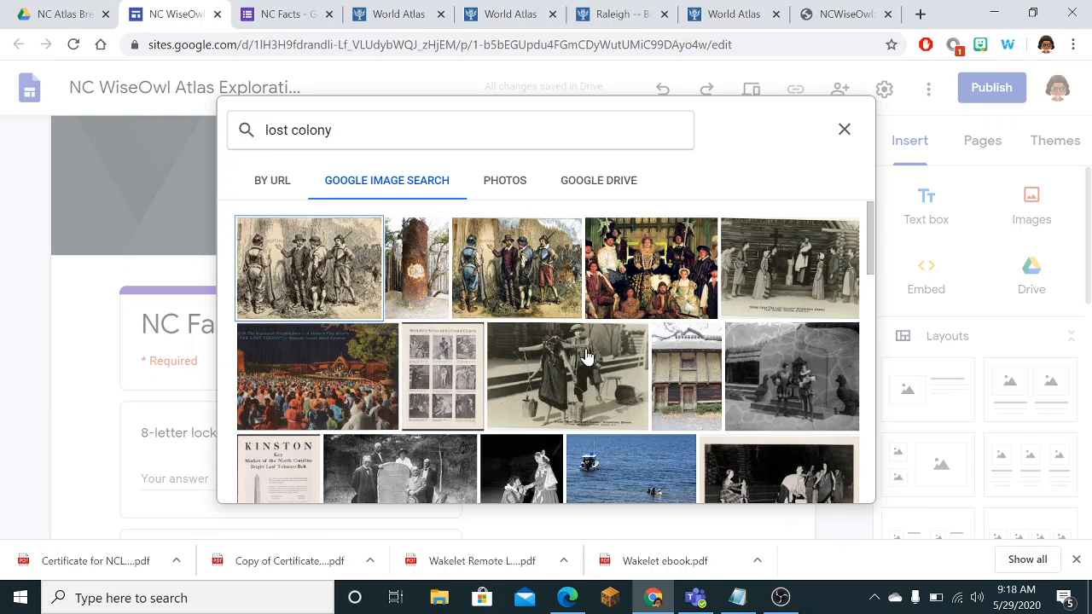
Step: Replace the image search term with 'virginia dare'
scroll(586, 356, "down", 3)
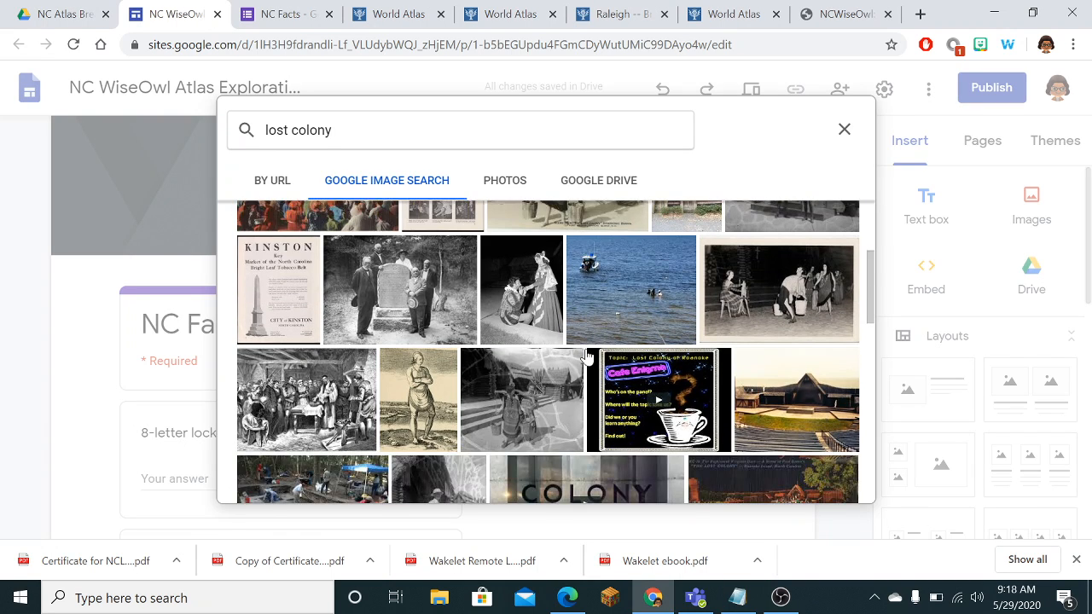
scroll(586, 357, "down", 8)
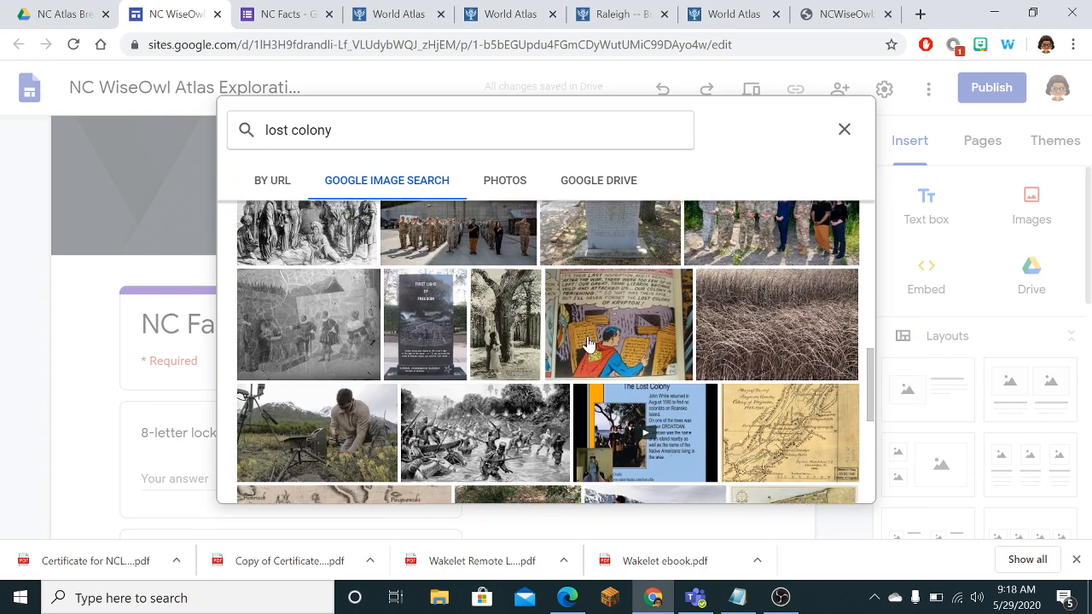
scroll(586, 341, "up", 10)
left_click_drag(333, 129, 237, 129)
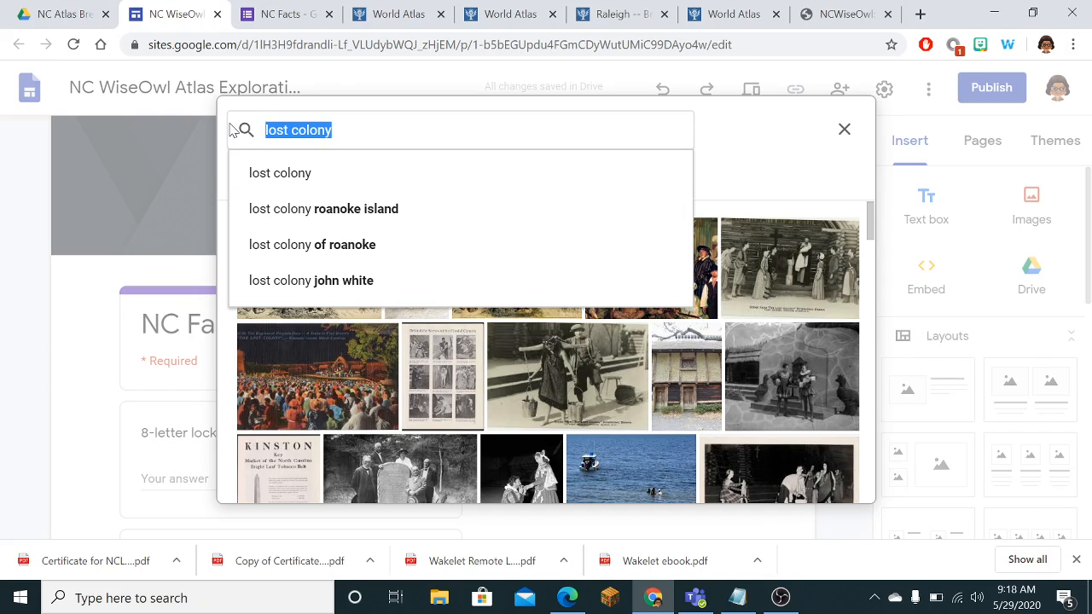
type("virgin")
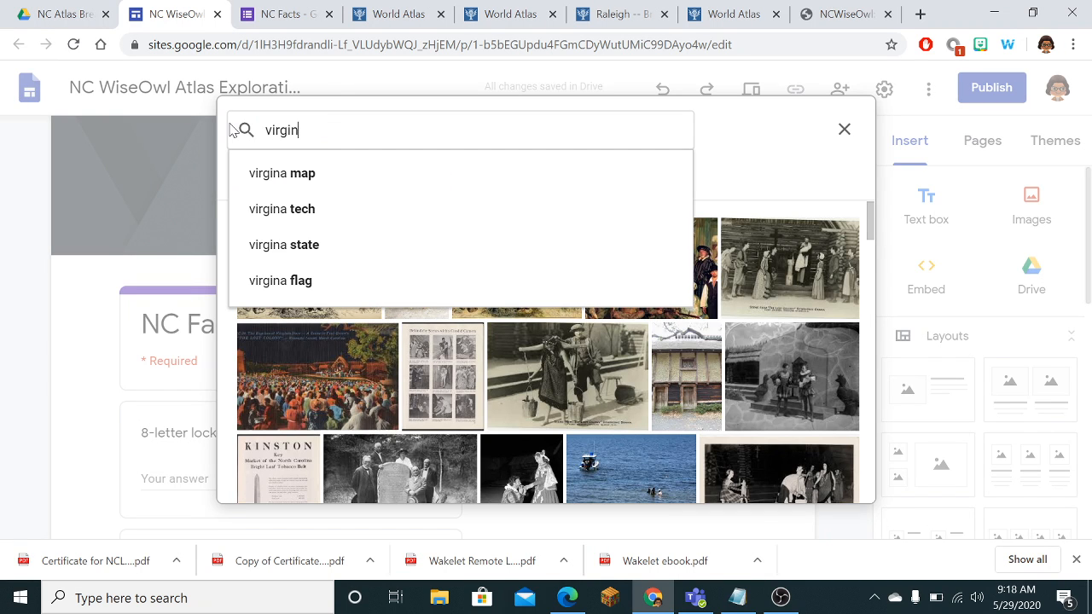
type("ia da")
type("re")
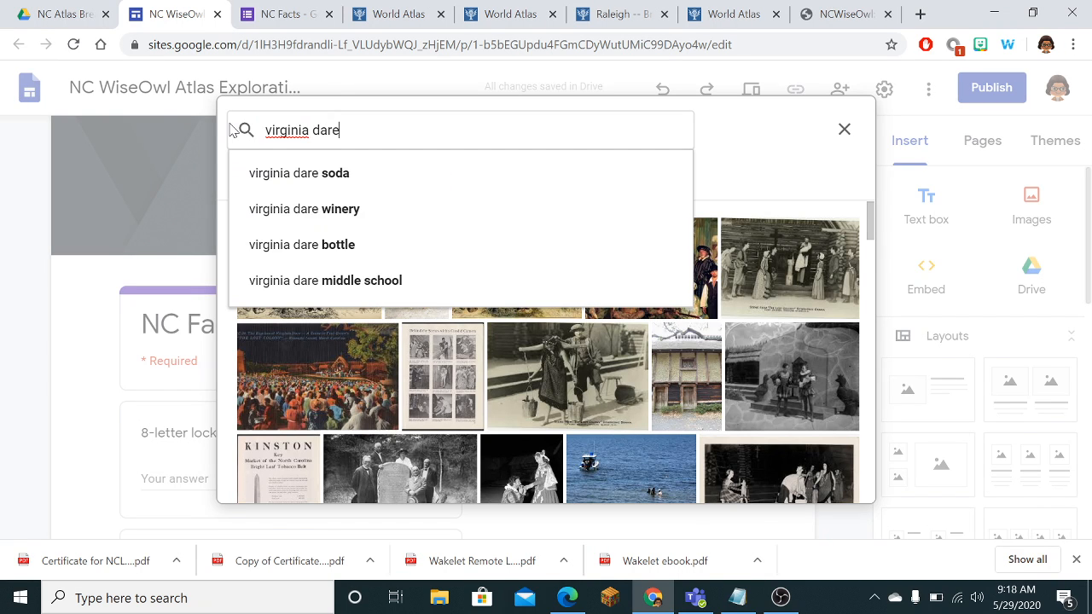
key("Return")
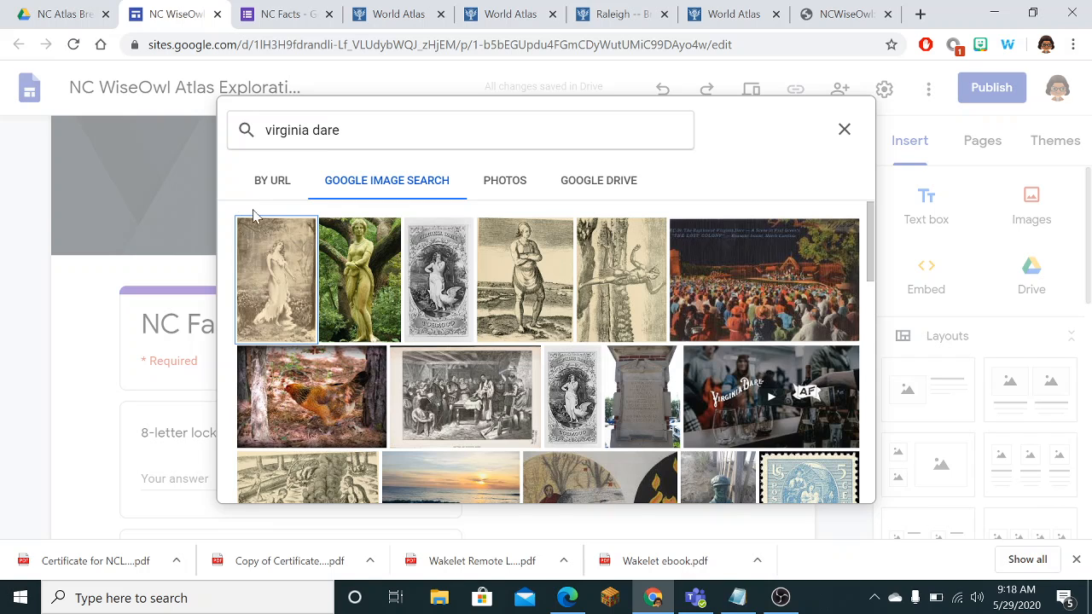
Step: Insert the photo of the tree trunk carved with CRO from the results
scroll(455, 319, "down", 2)
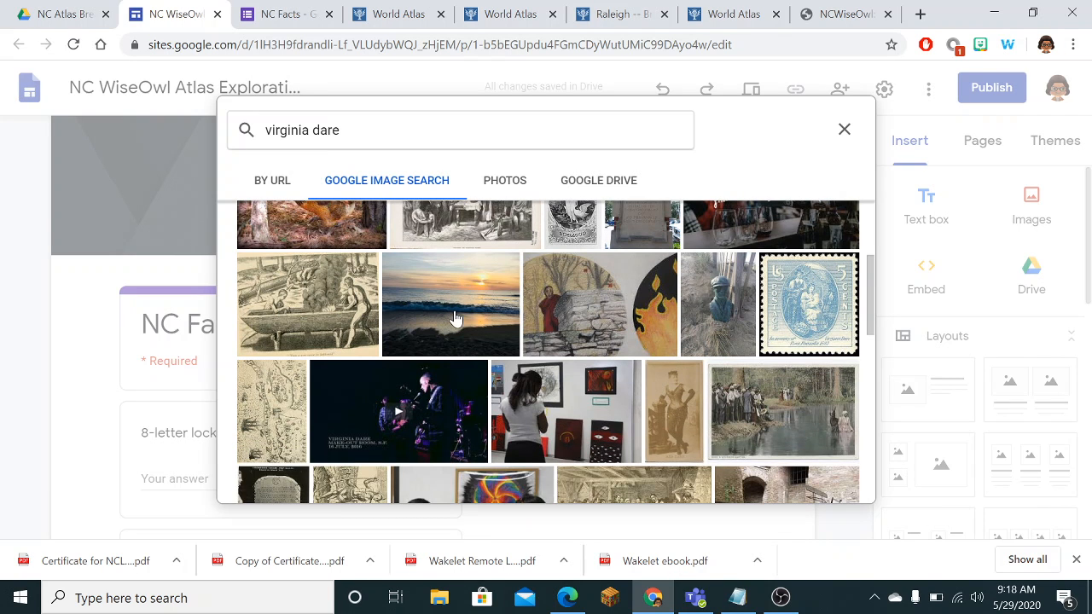
scroll(455, 318, "down", 2)
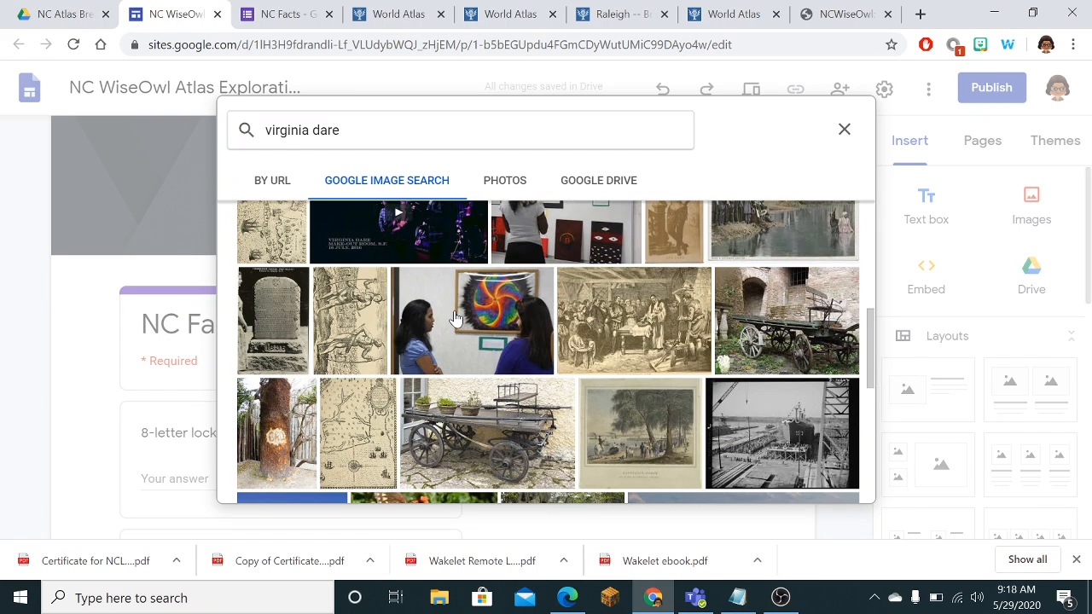
scroll(454, 318, "down", 3)
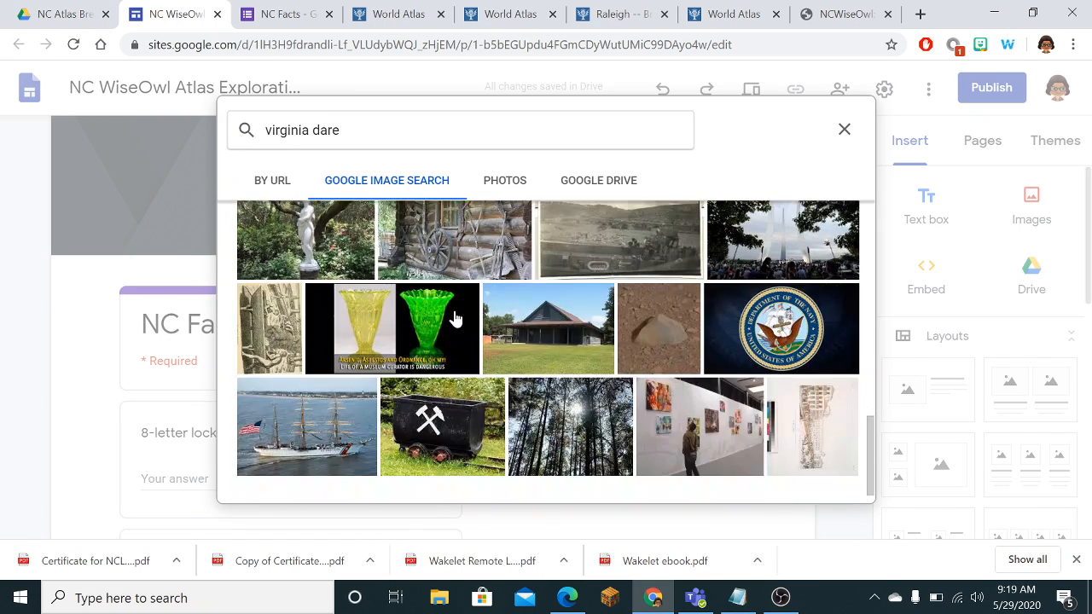
scroll(455, 319, "up", 2)
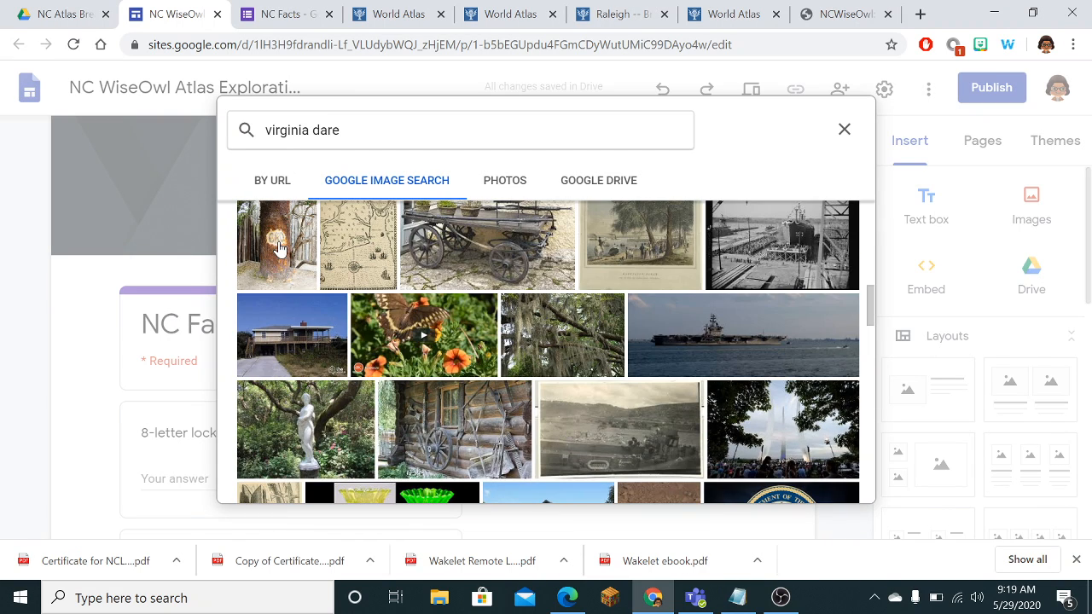
scroll(277, 248, "up", 1)
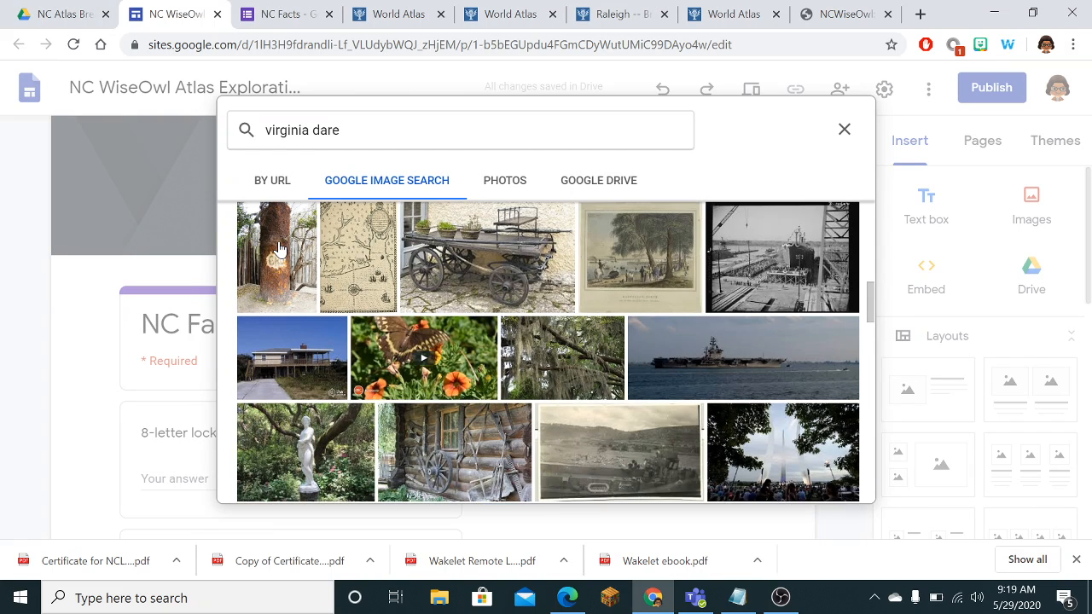
left_click(277, 248)
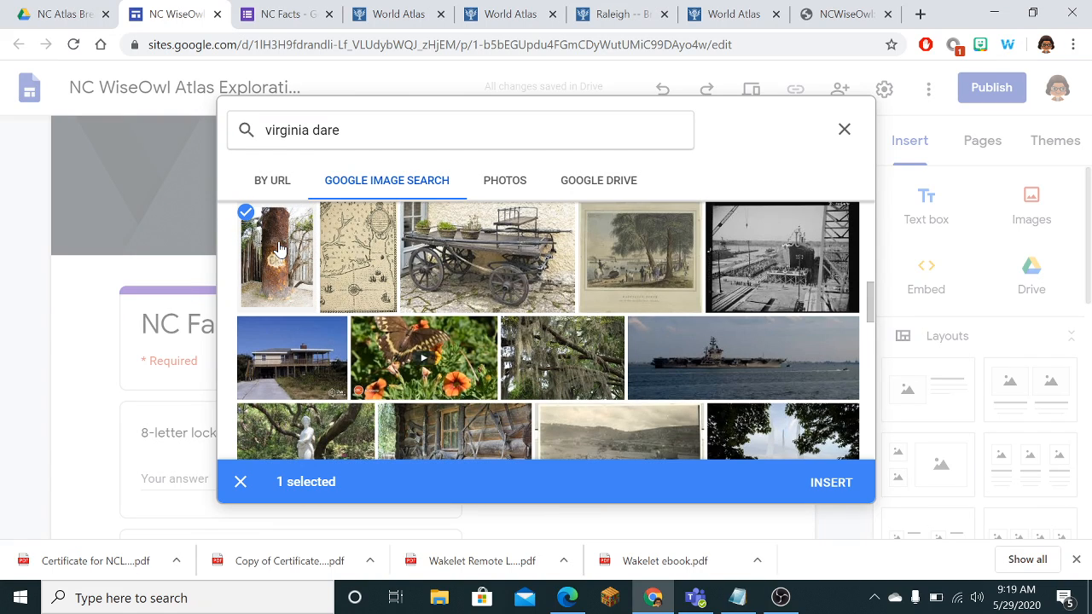
left_click(830, 485)
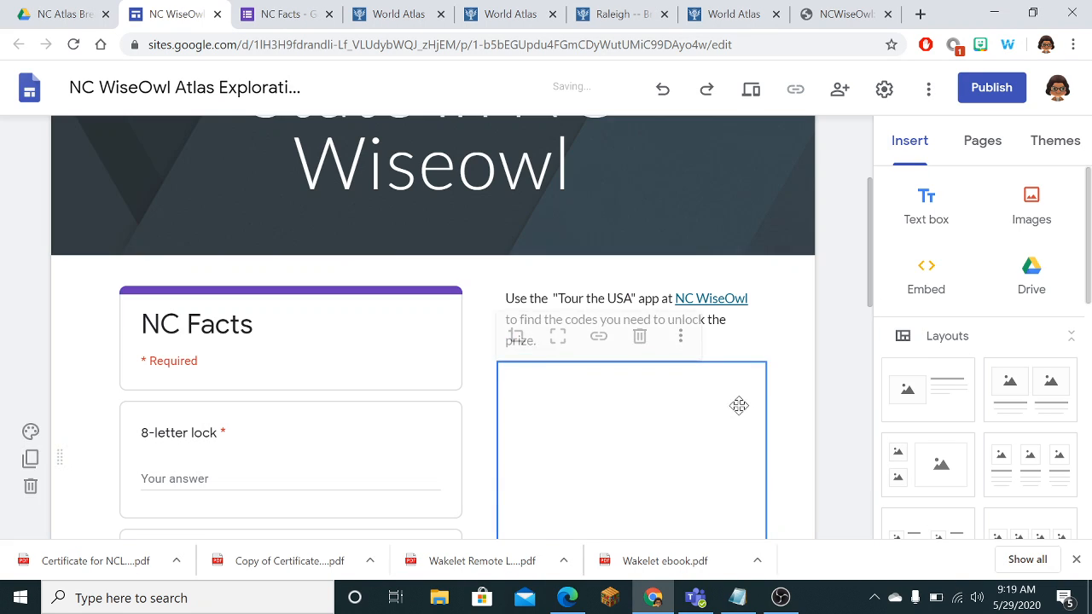
scroll(734, 400, "down", 2)
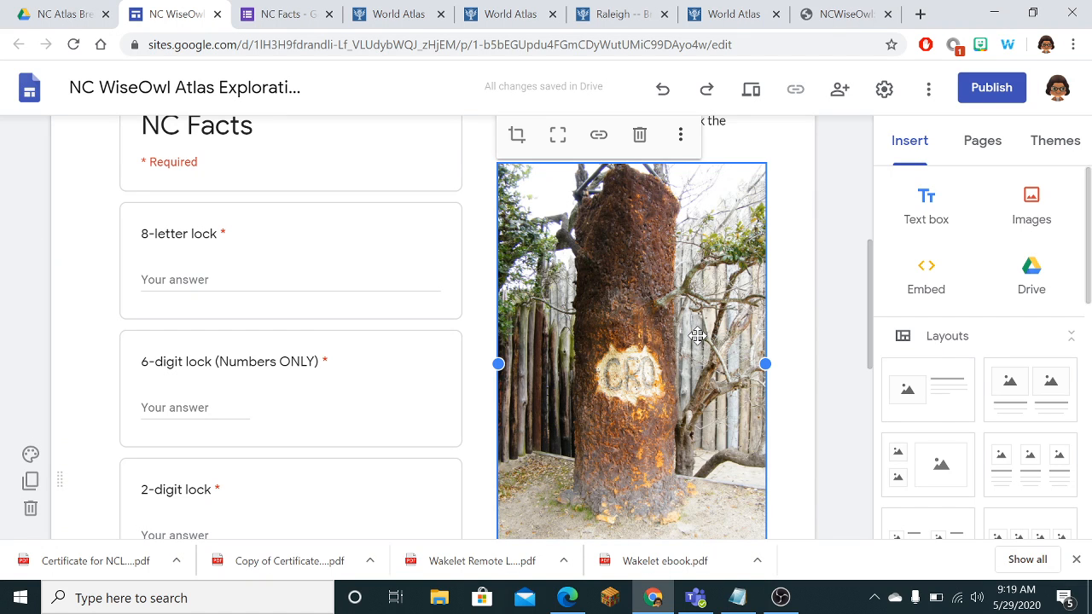
scroll(697, 336, "down", 2)
scroll(695, 333, "up", 2)
left_click(598, 138)
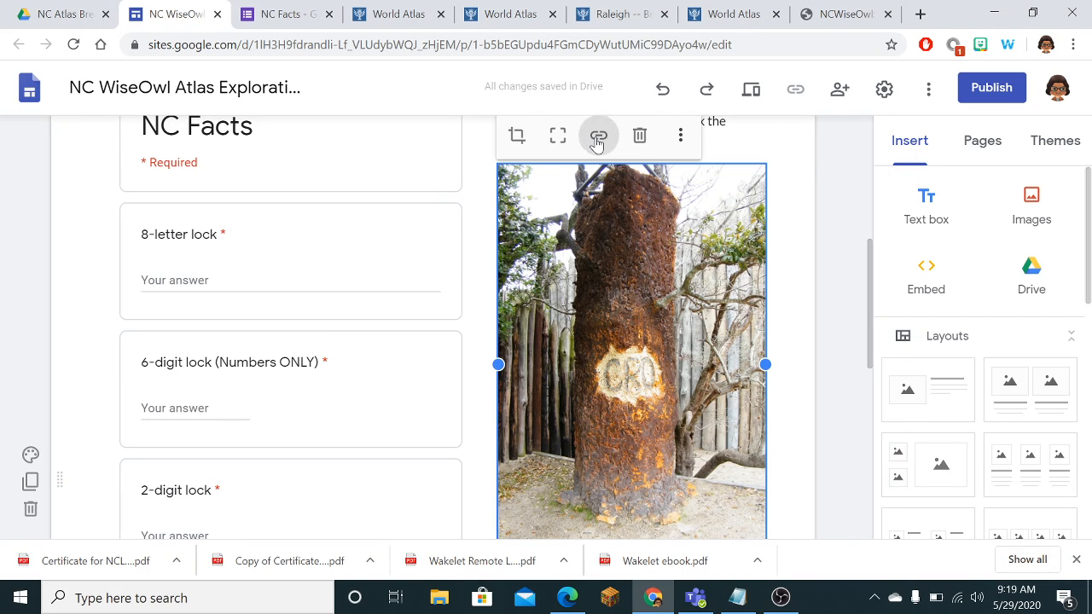
left_click(783, 292)
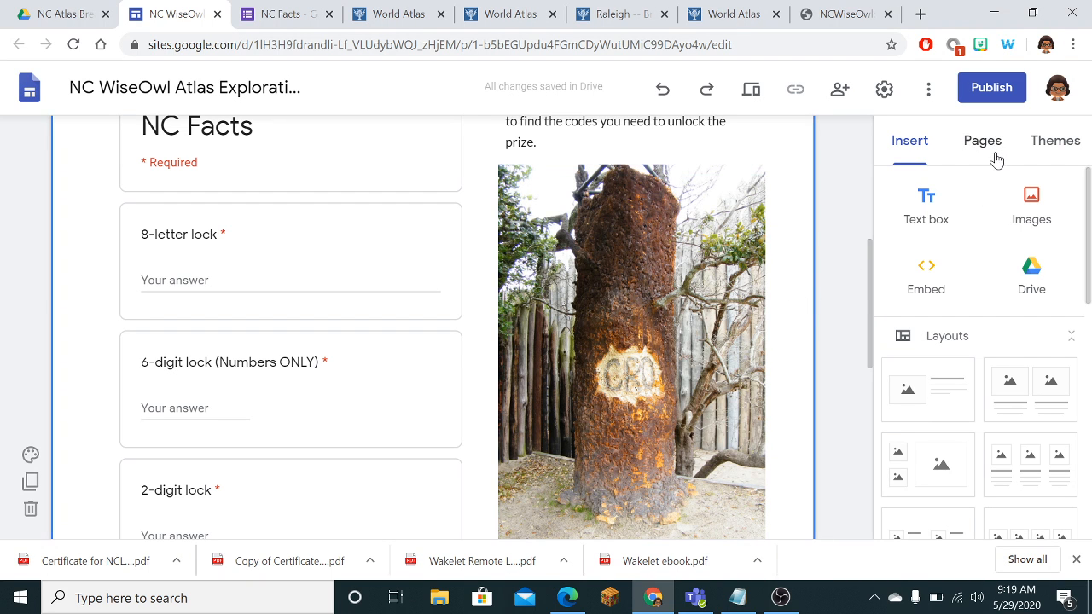
scroll(870, 254, "up", 5)
scroll(954, 200, "down", 4)
scroll(954, 200, "down", 3)
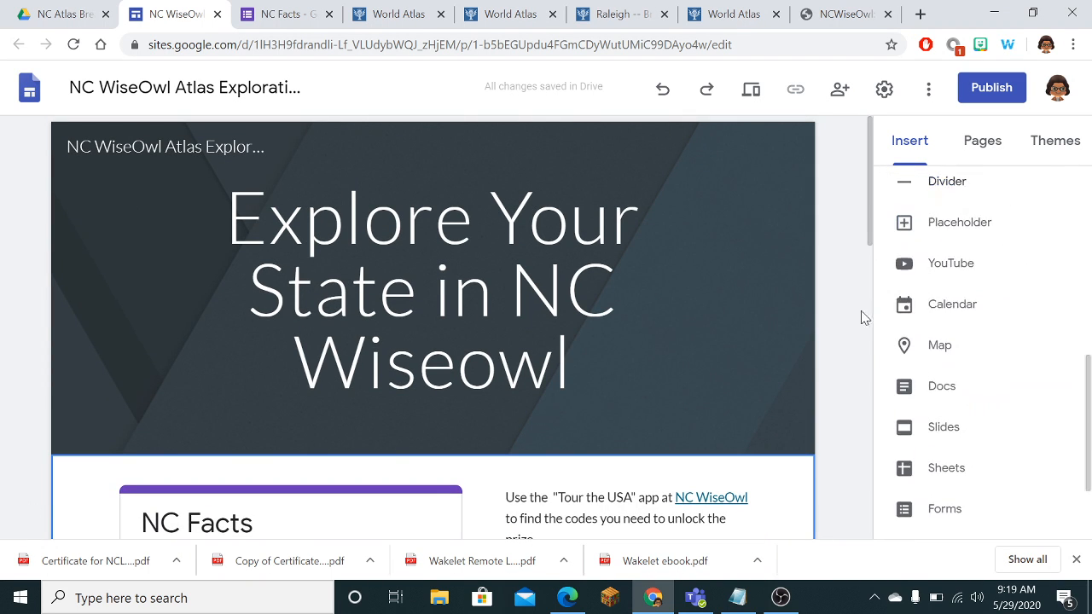
scroll(829, 304, "down", 6)
scroll(832, 302, "up", 2)
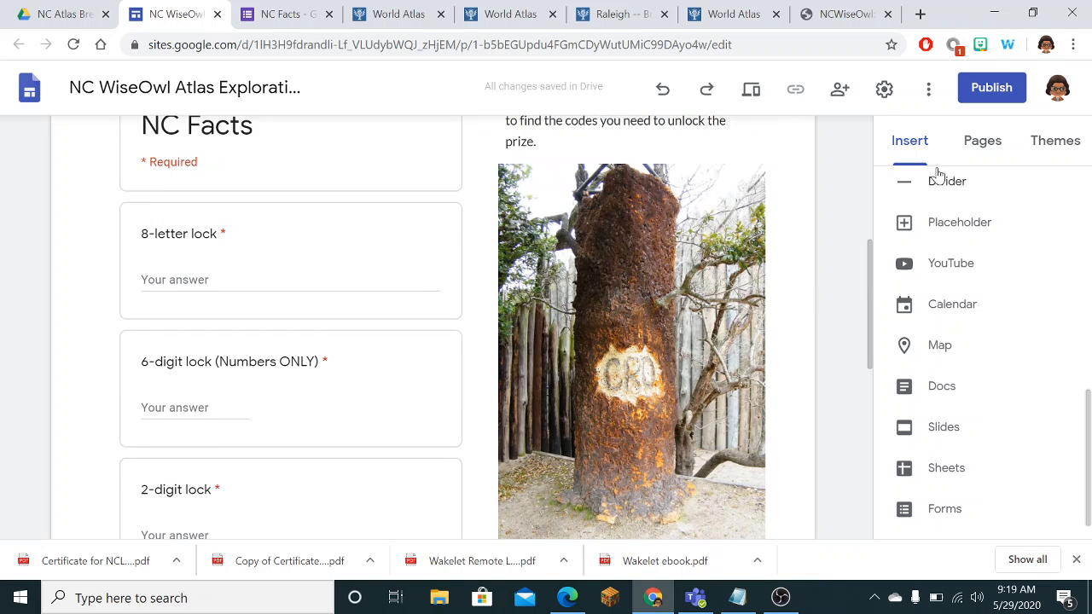
Step: From the Pages list, choose Add subpage on the Home page's menu
left_click(985, 144)
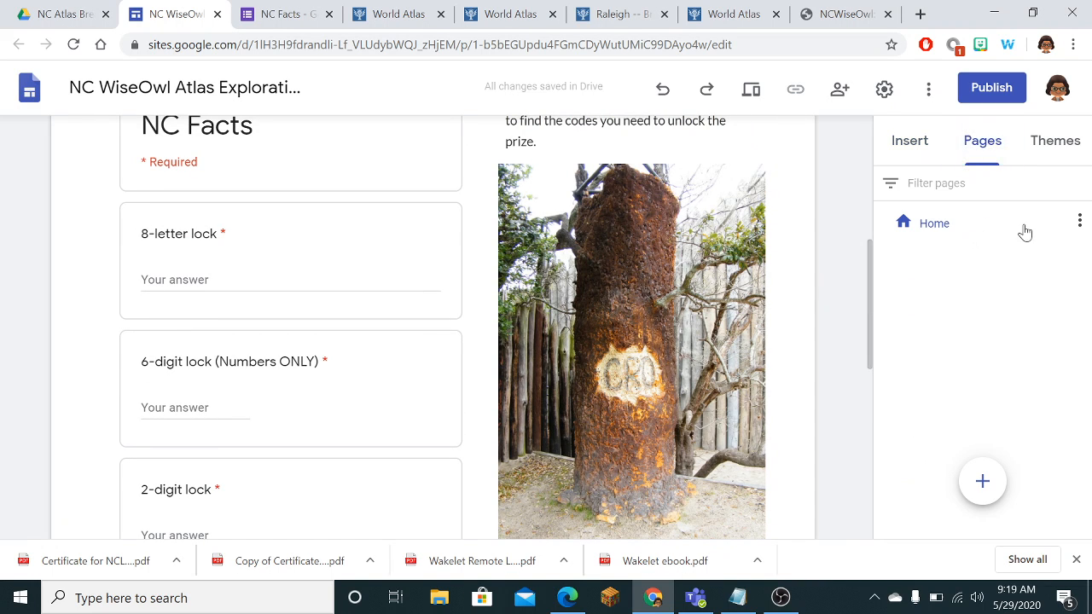
left_click(1079, 222)
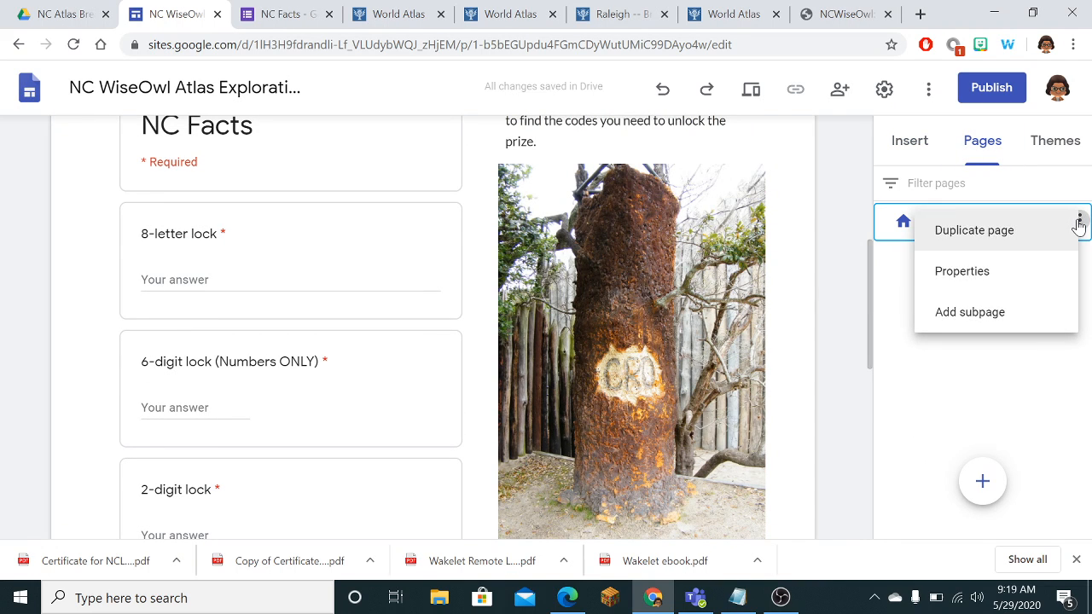
left_click(1002, 314)
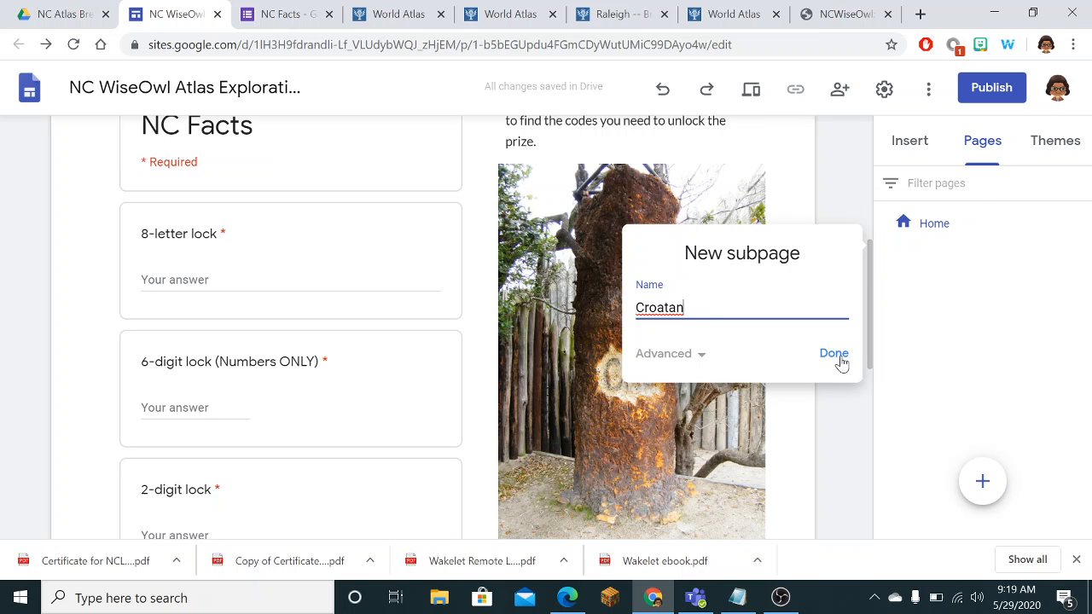
Step: Confirm the new subpage named Croatan under Home
left_click(841, 363)
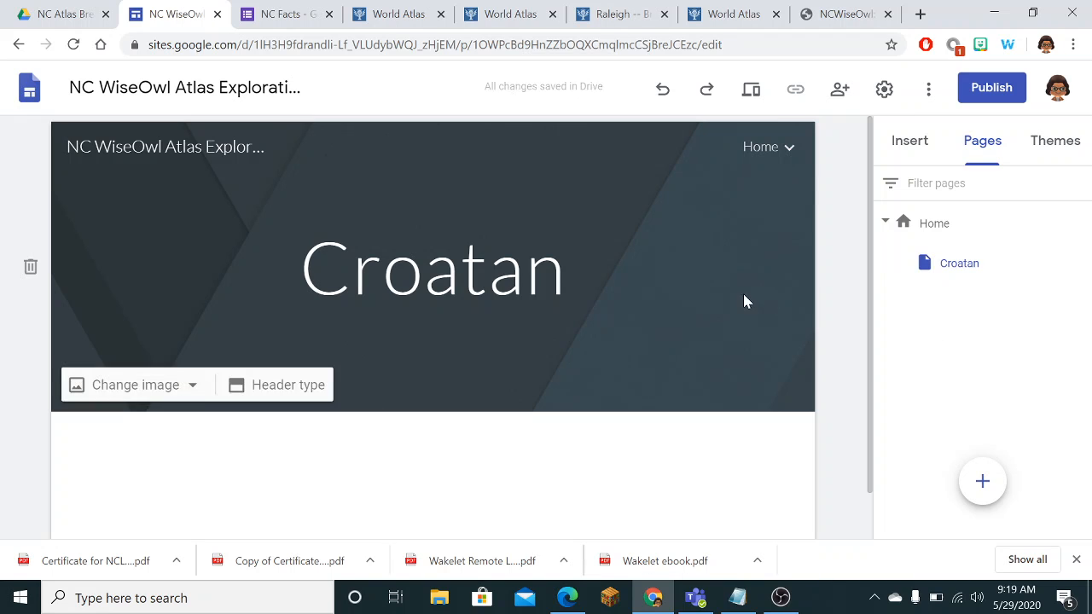
Step: Retitle the Croatan header 'What is the last name of the first English child born in North America?'
double_click(432, 268)
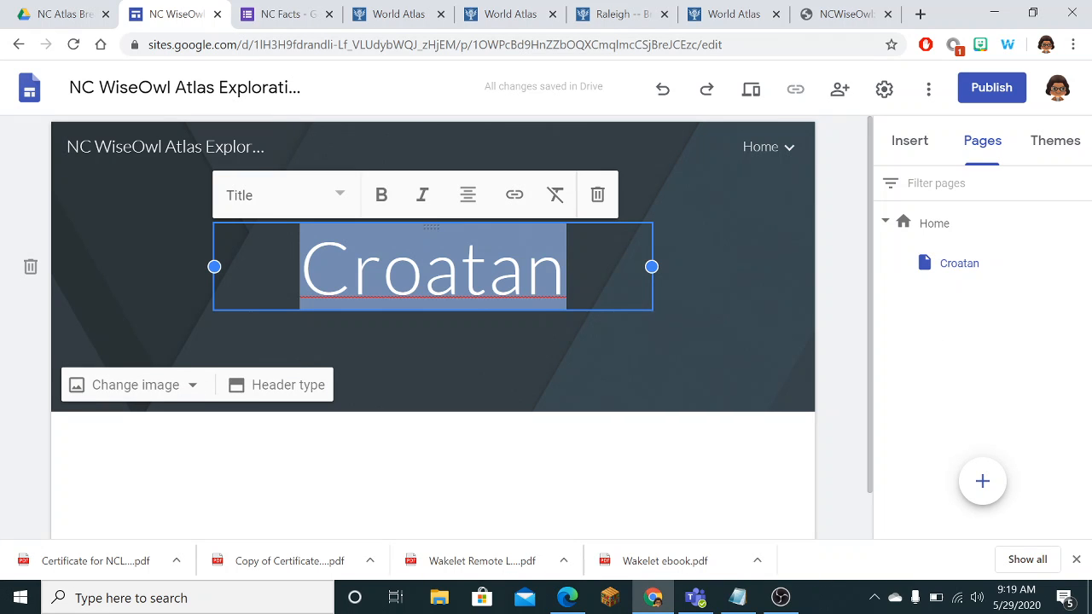
type("Last ")
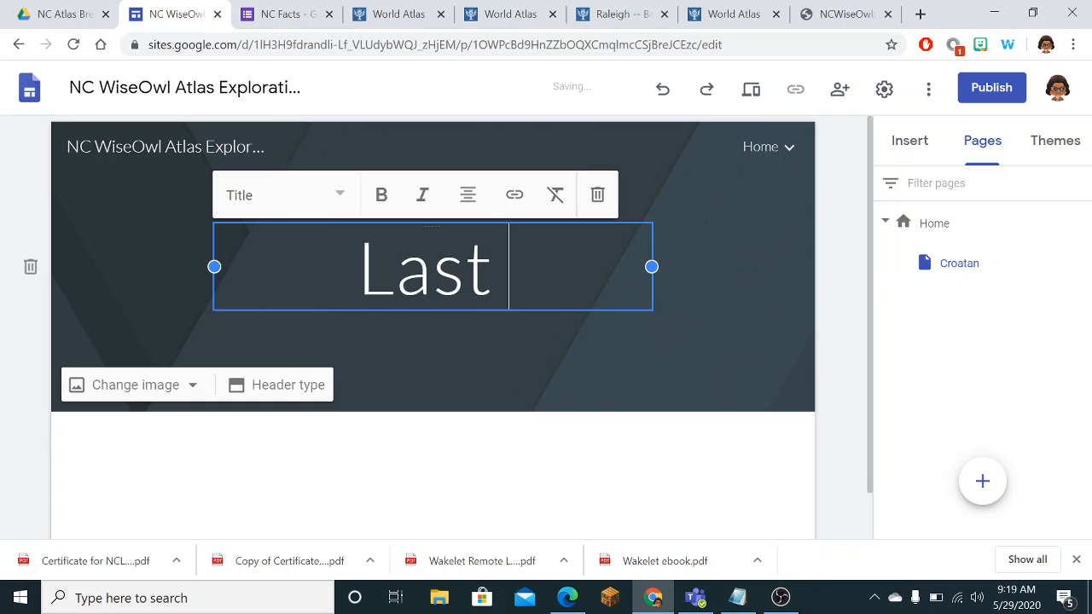
type("name of f")
key("BackSpace")
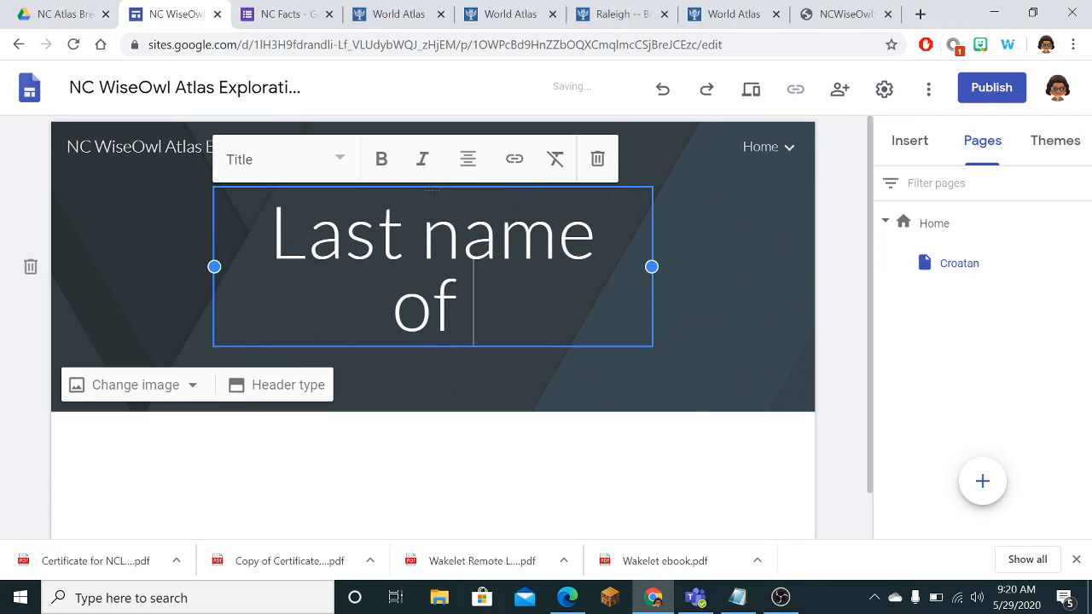
type("the fi")
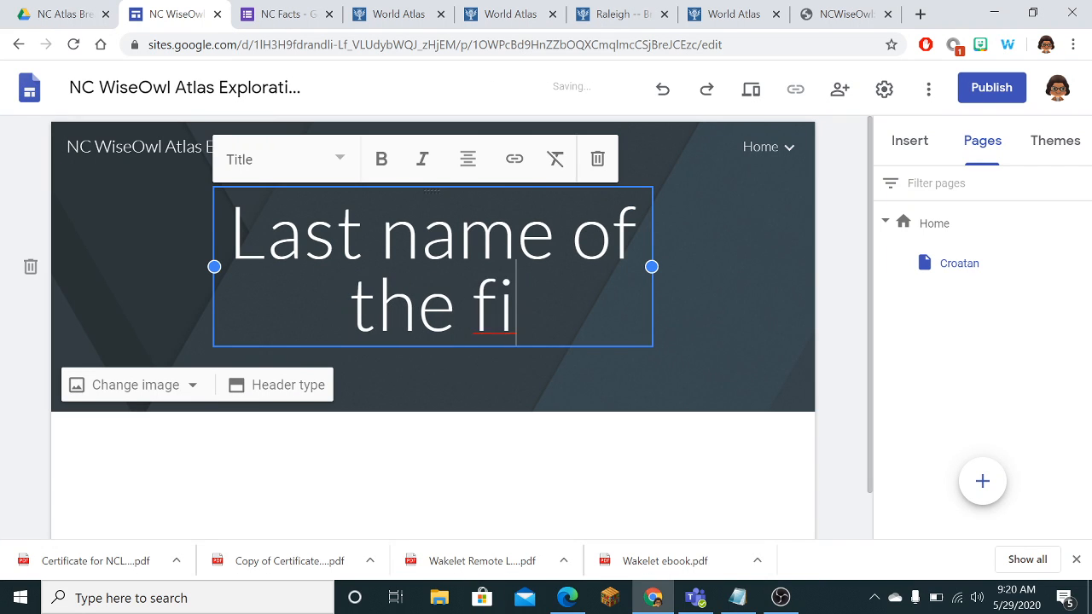
key("BackSpace")
key("BackSpace")
key("BackSpace")
key("BackSpace")
key("BackSpace")
key("BackSpace")
key("BackSpace")
key("BackSpace")
key("BackSpace")
key("BackSpace")
key("BackSpace")
key("BackSpace")
key("BackSpace")
key("BackSpace")
key("BackSpace")
key("BackSpace")
key("BackSpace")
key("BackSpace")
key("BackSpace")
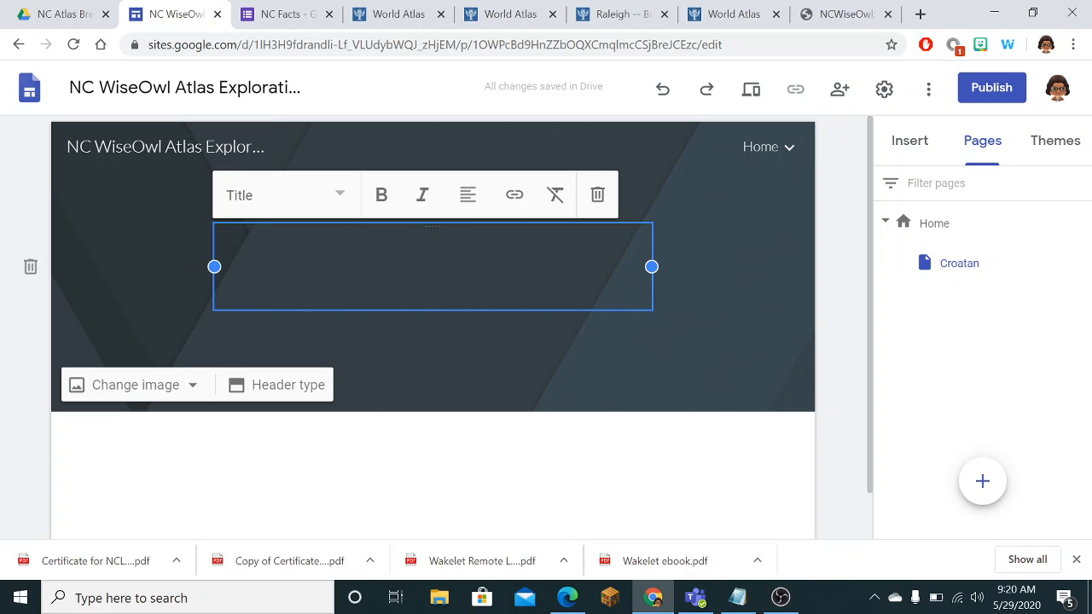
type("What is ")
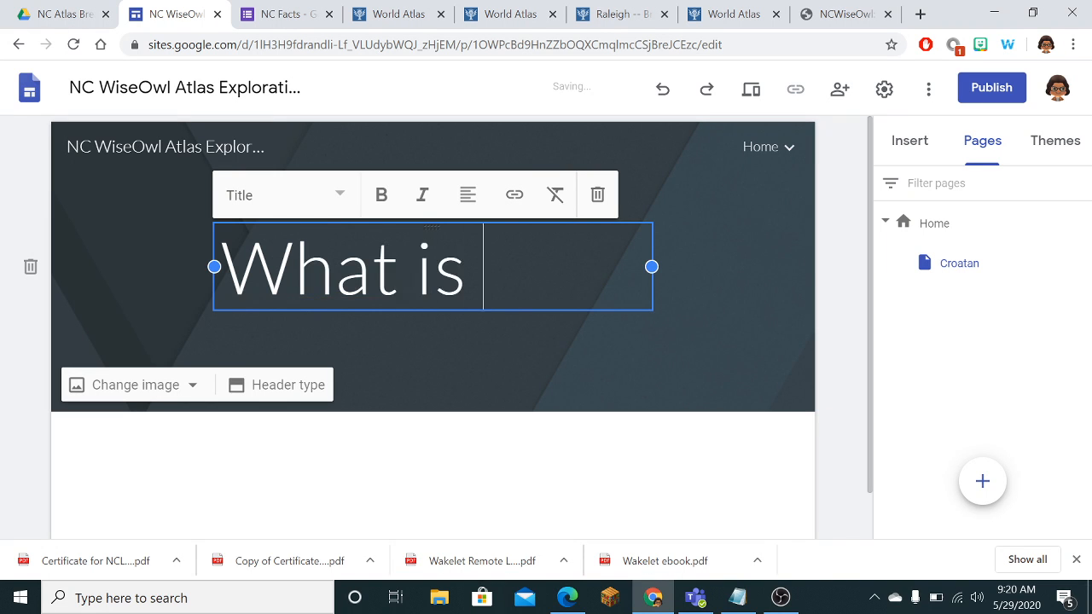
type("the last name ")
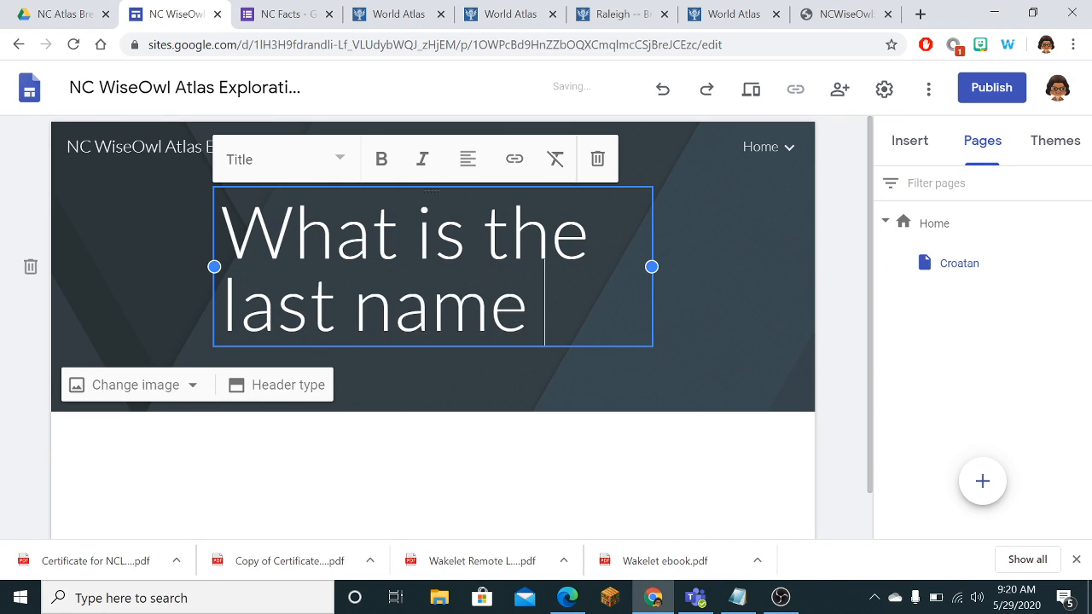
type("of the first ")
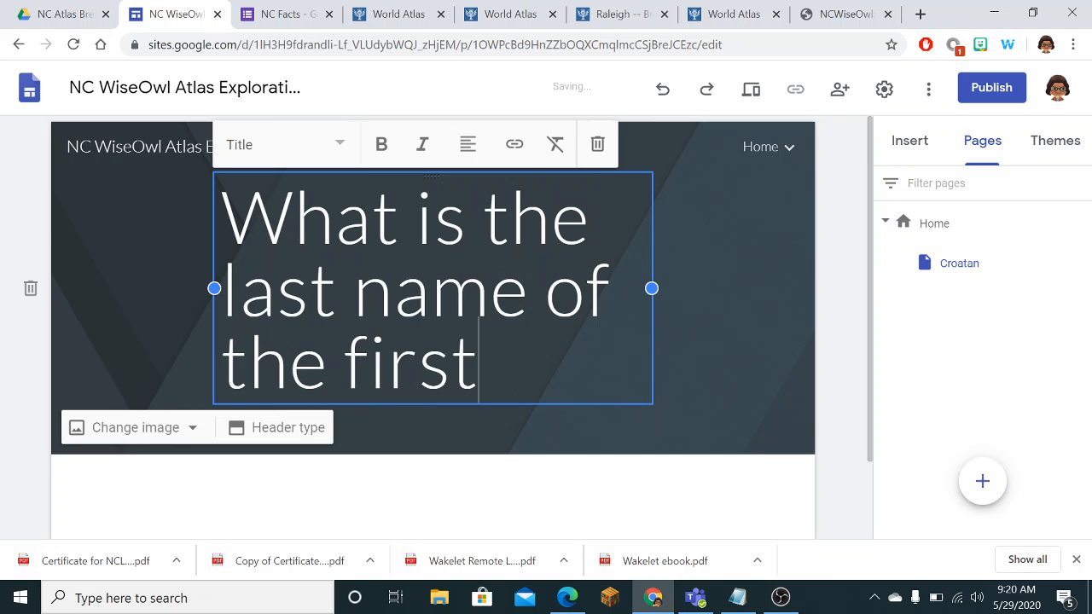
type("English ")
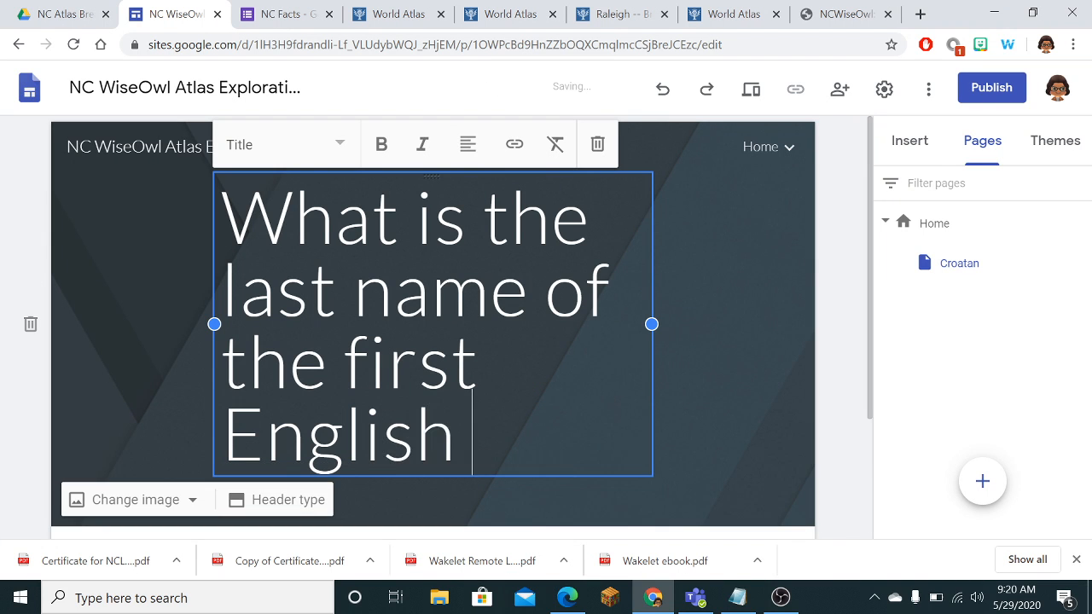
type("child born i")
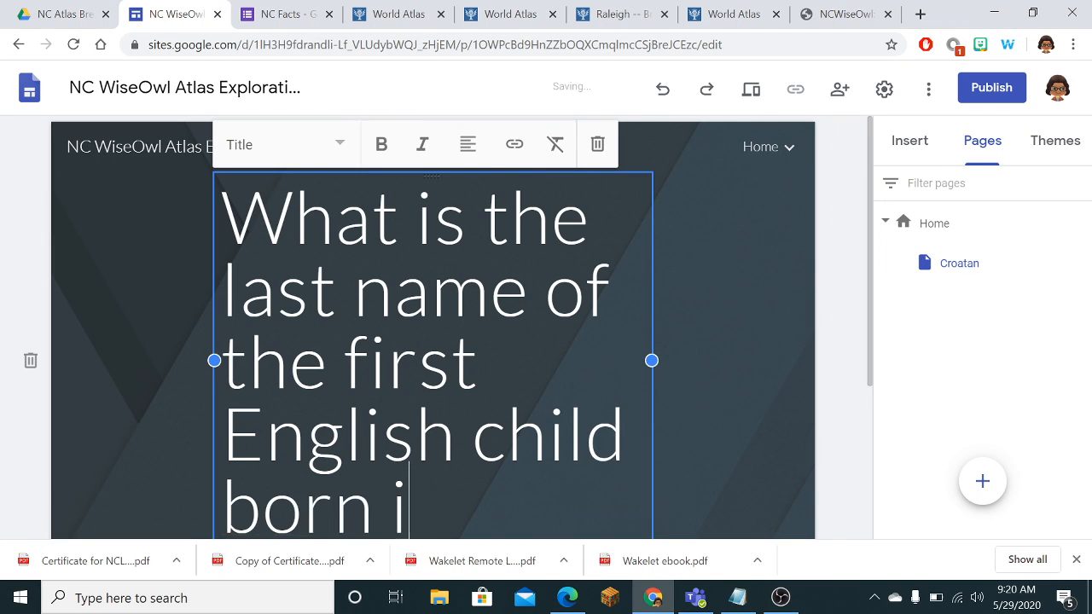
type("n NOr")
key("BackSpace")
key("BackSpace")
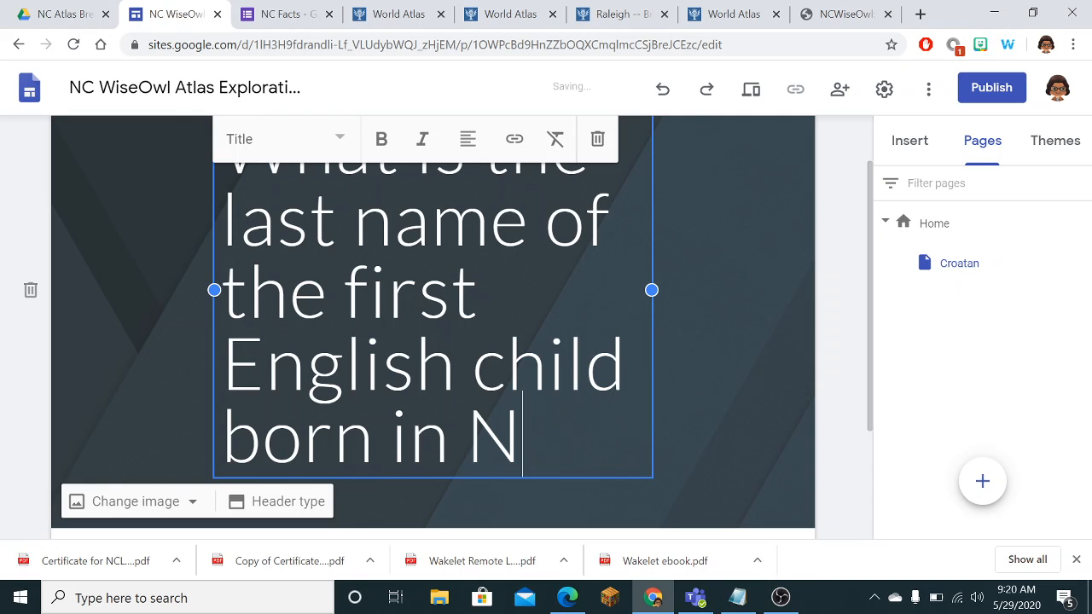
type("orth America?")
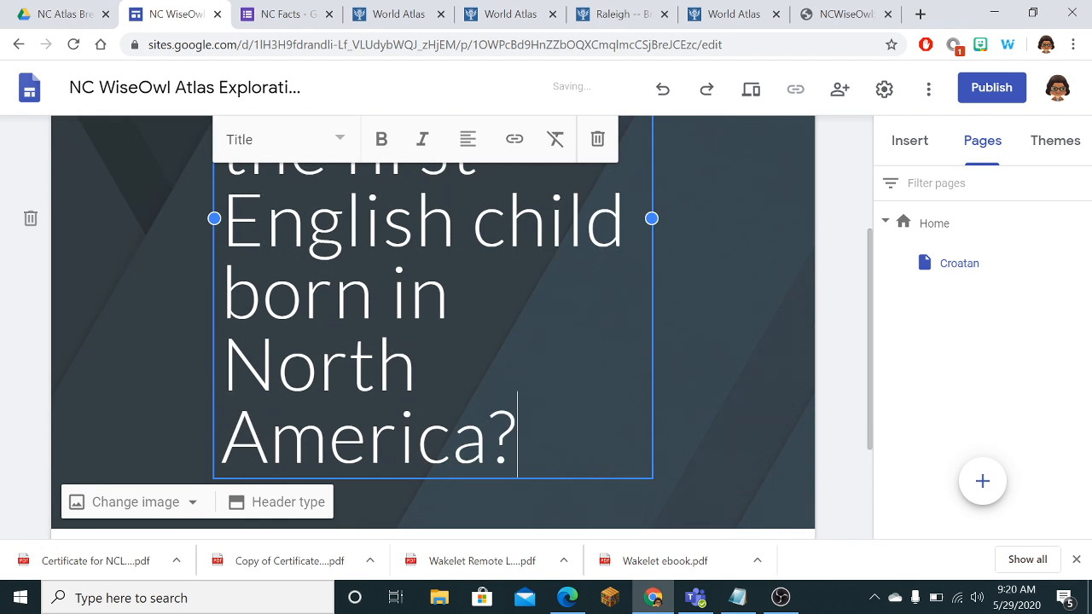
scroll(692, 364, "down", 2)
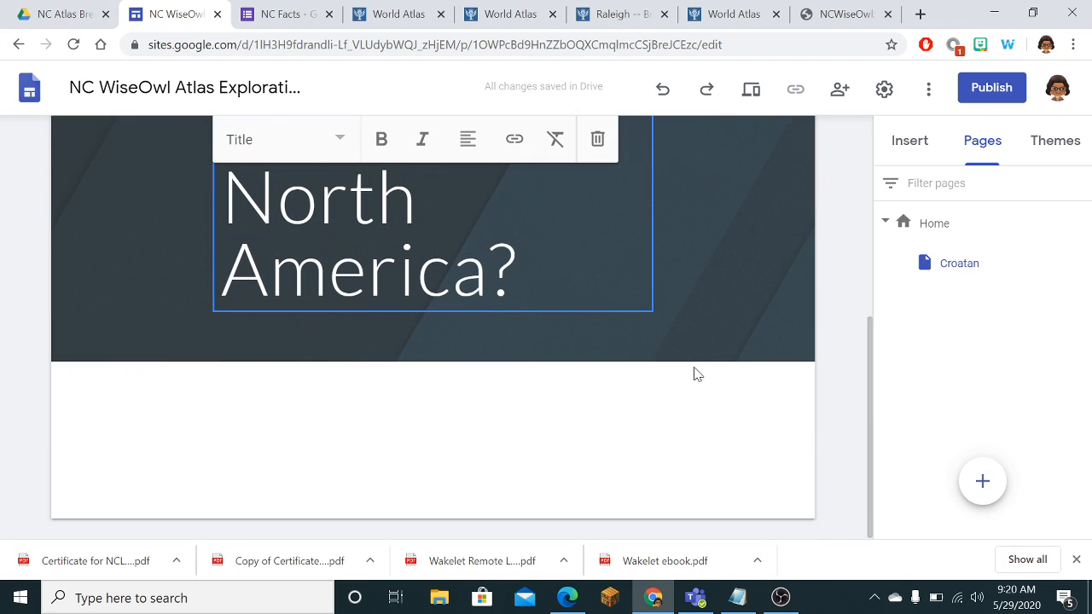
left_click(706, 373)
scroll(706, 373, "up", 5)
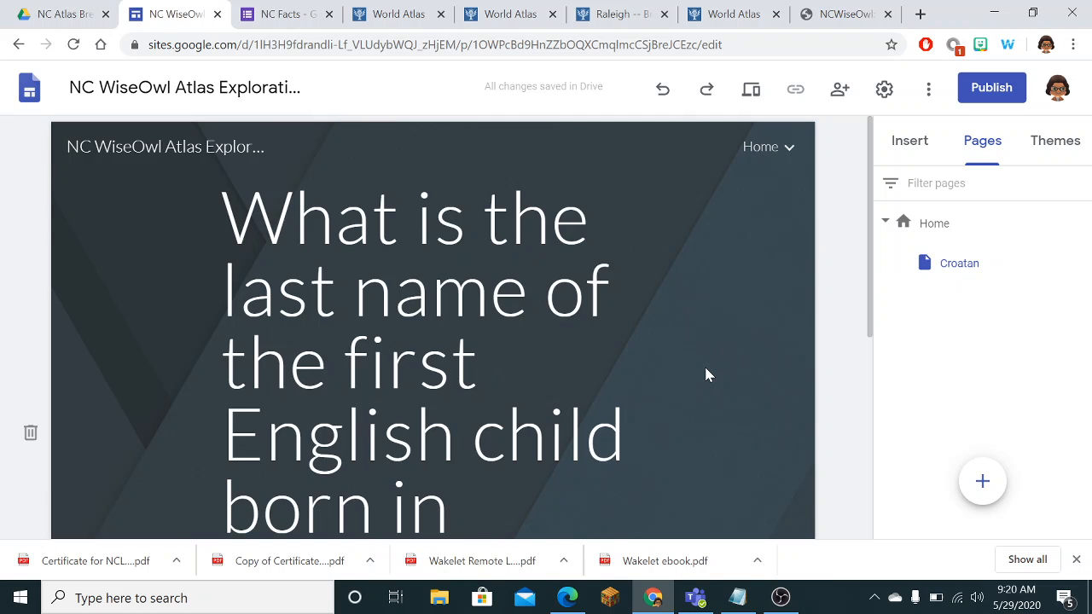
scroll(705, 373, "down", 5)
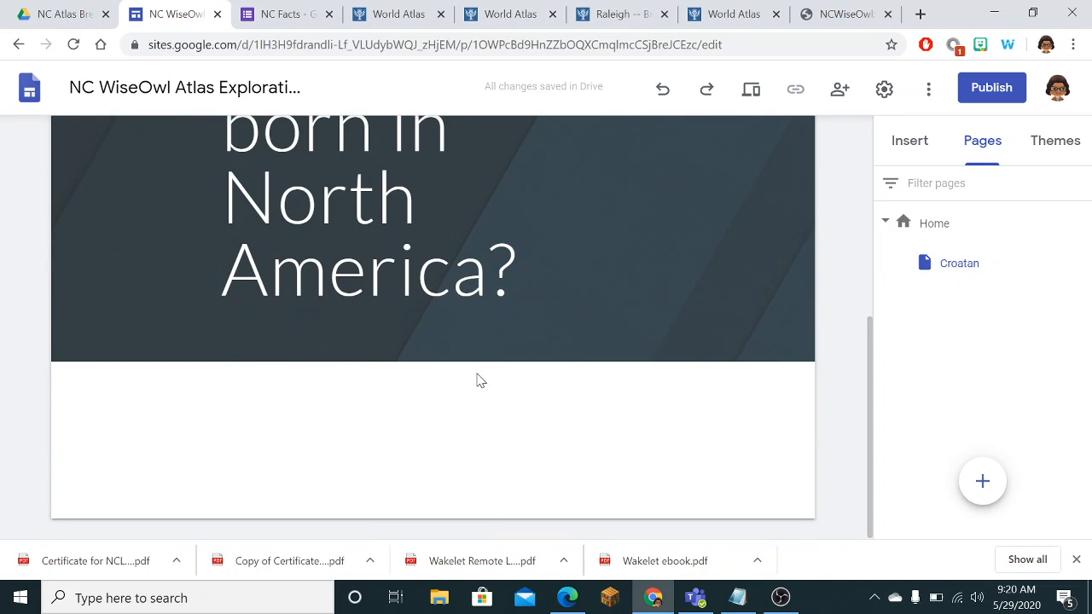
scroll(478, 380, "up", 5)
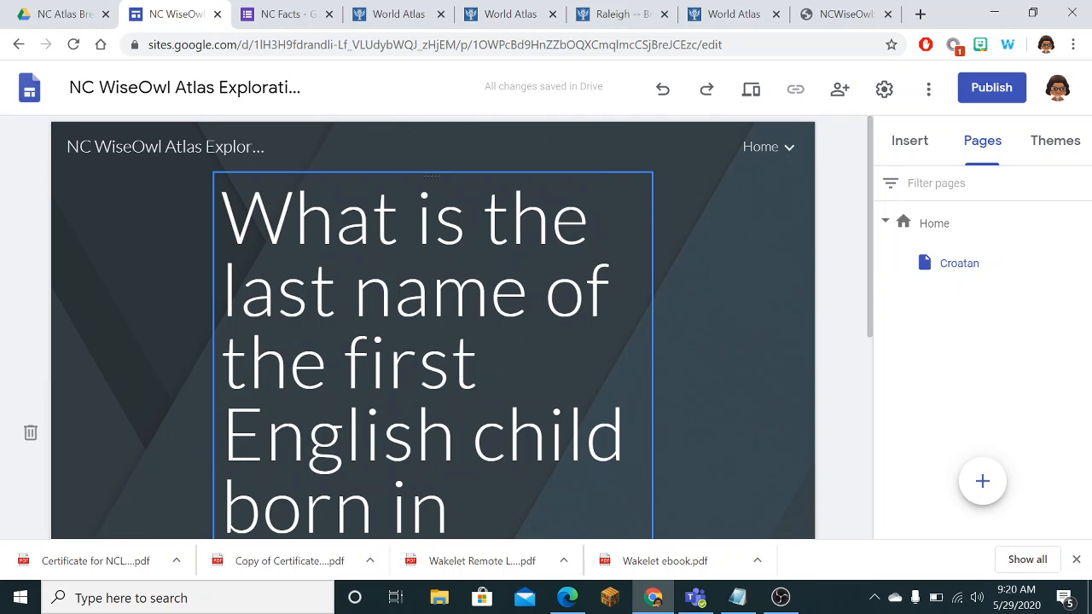
scroll(476, 370, "down", 5)
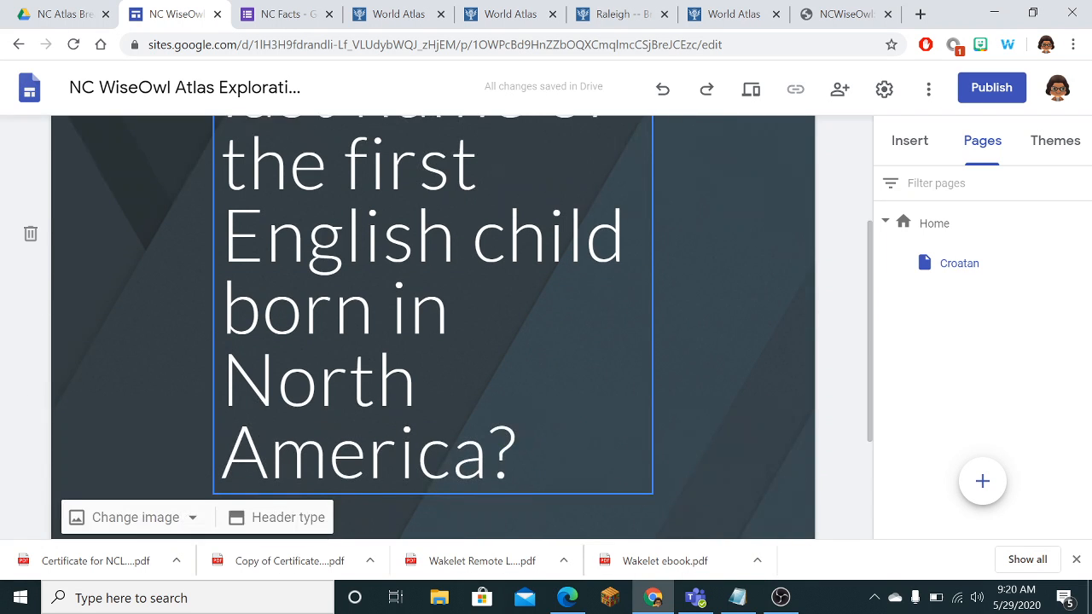
scroll(476, 370, "up", 3)
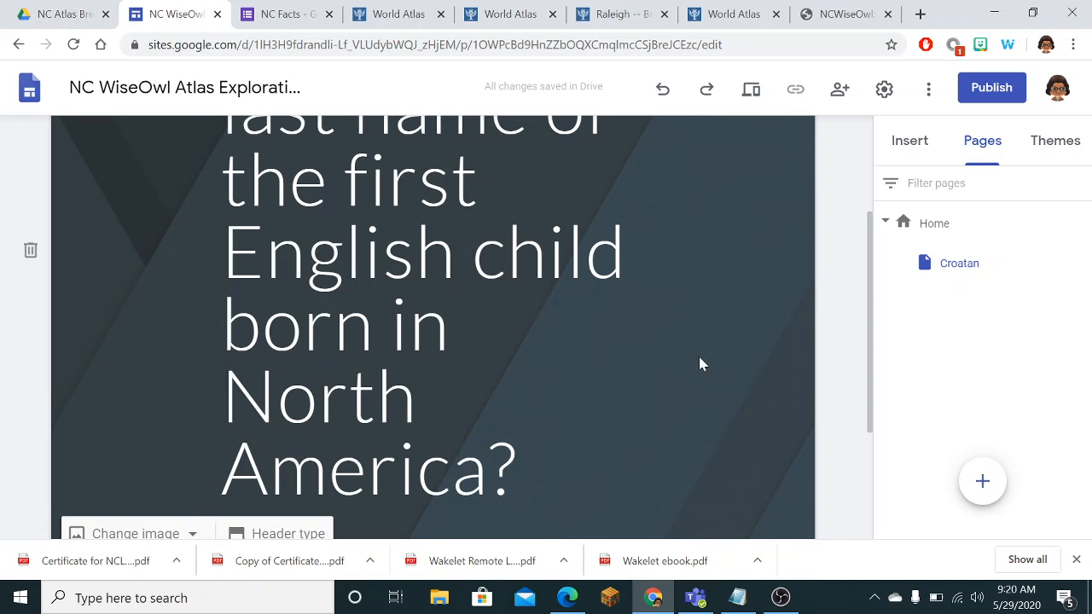
scroll(104, 503, "down", 2)
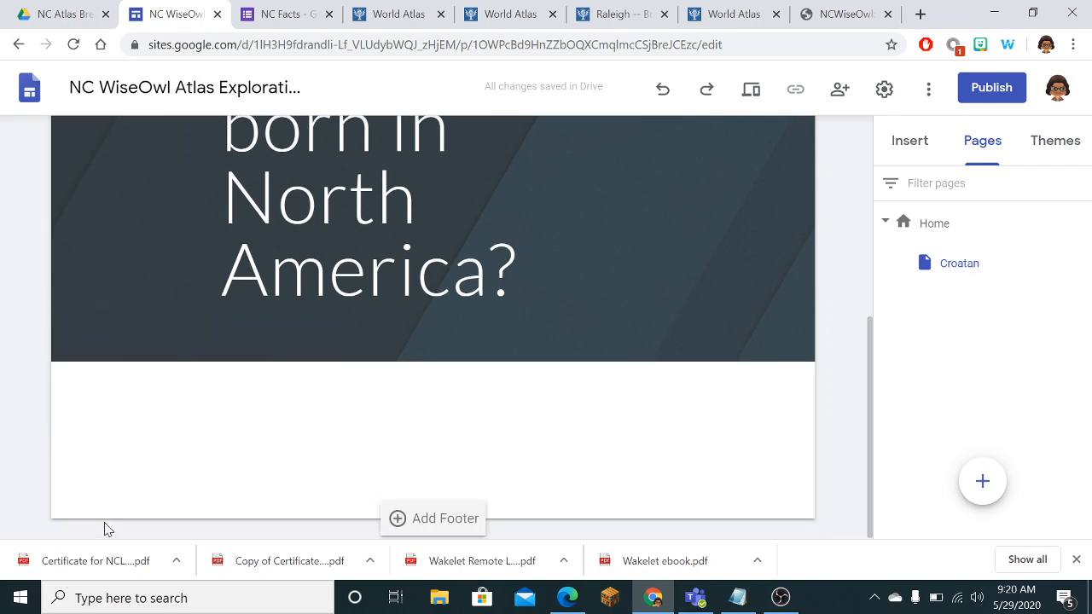
Step: Search images for 'lost colony' and make the carved tree trunk photo the Croatan header background
left_click(124, 336)
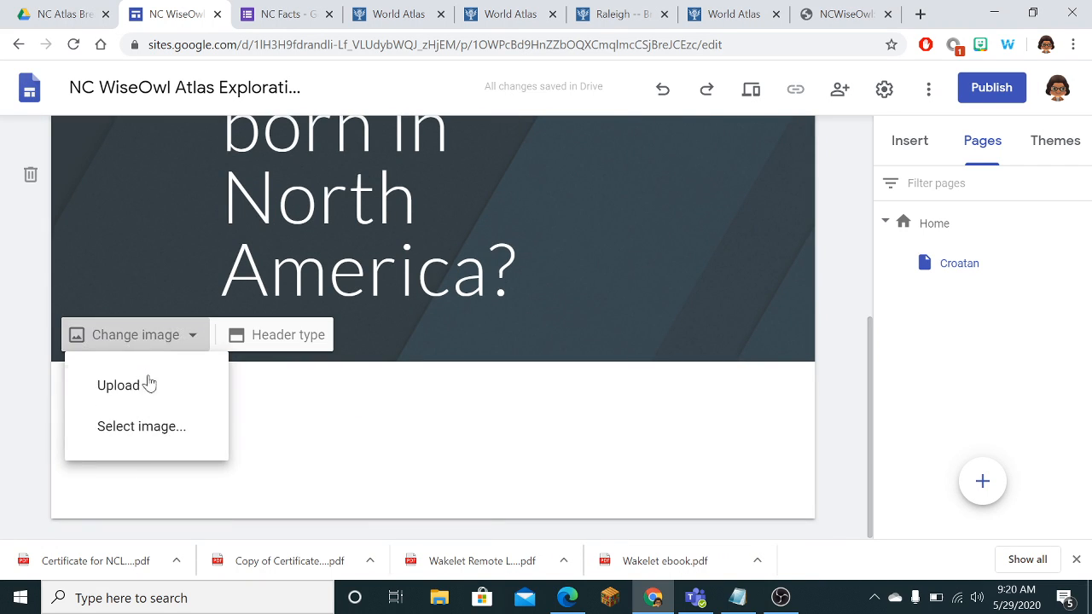
left_click(135, 427)
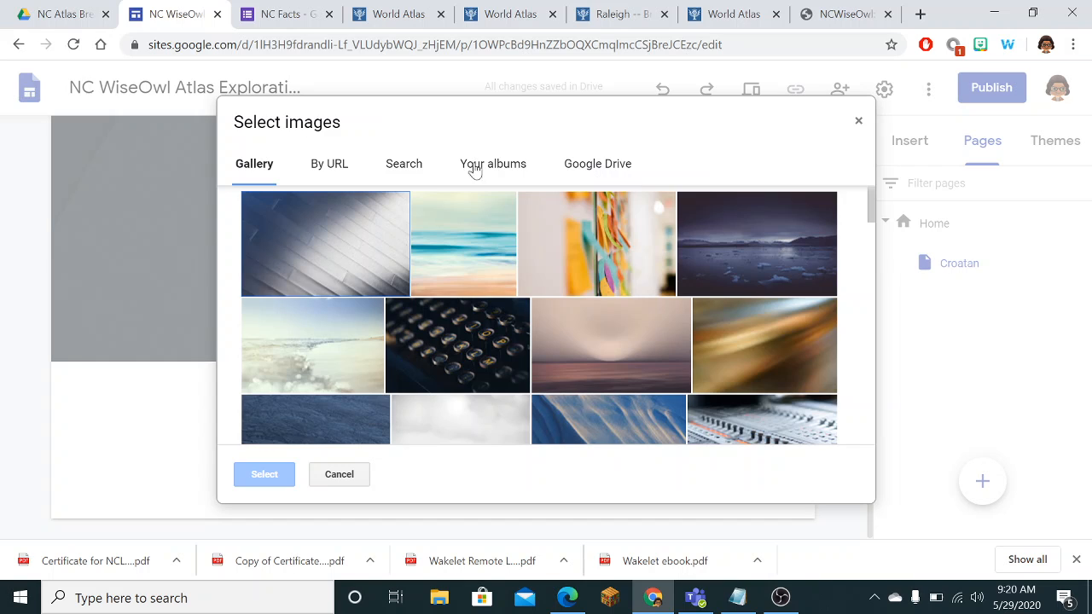
left_click(408, 169)
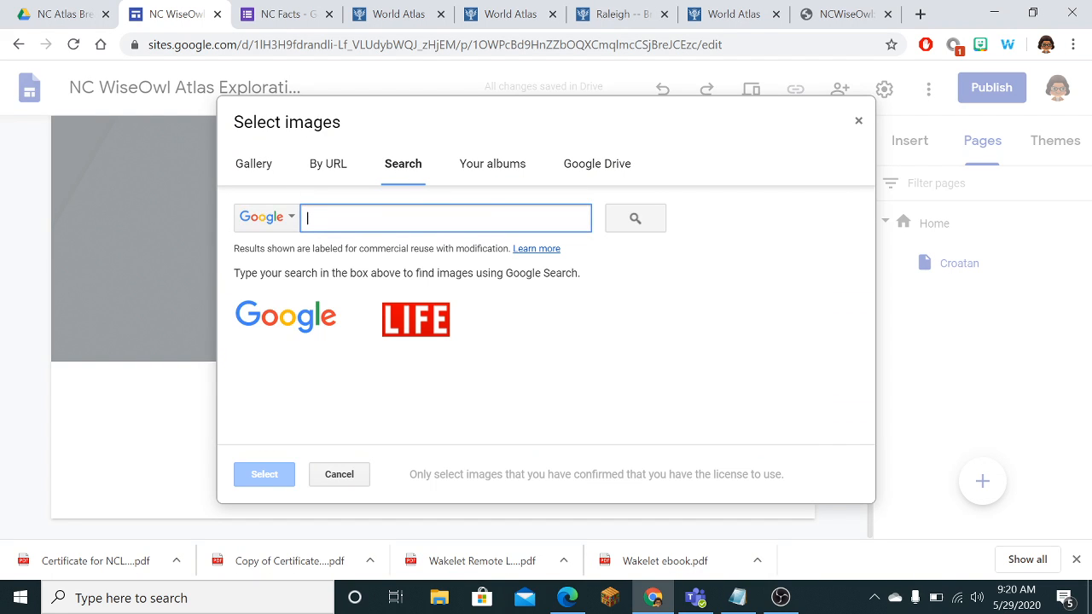
type("lost colony")
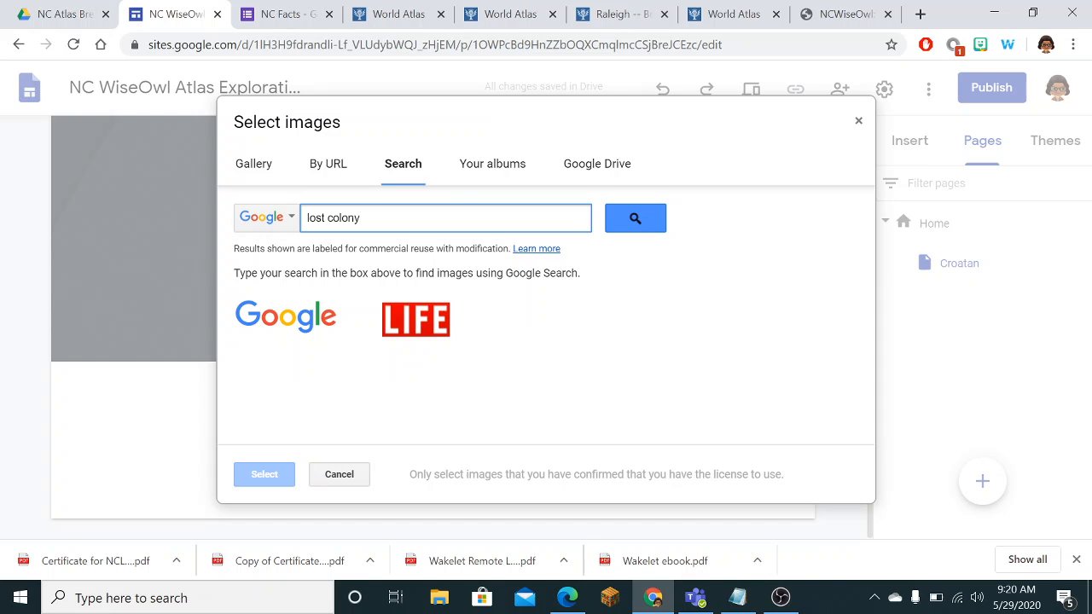
left_click(635, 220)
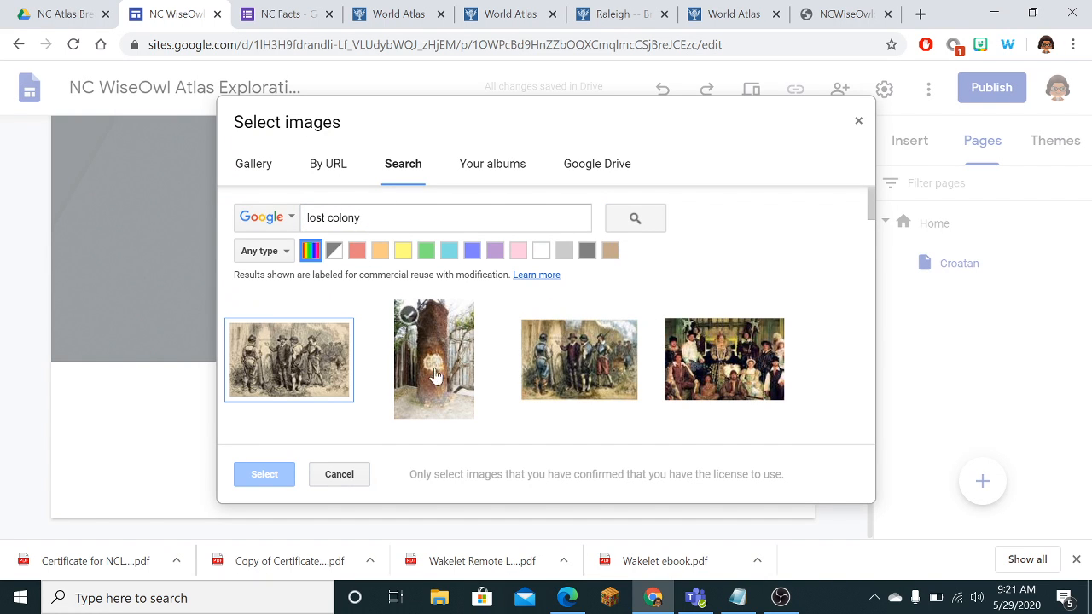
left_click(433, 385)
left_click(267, 476)
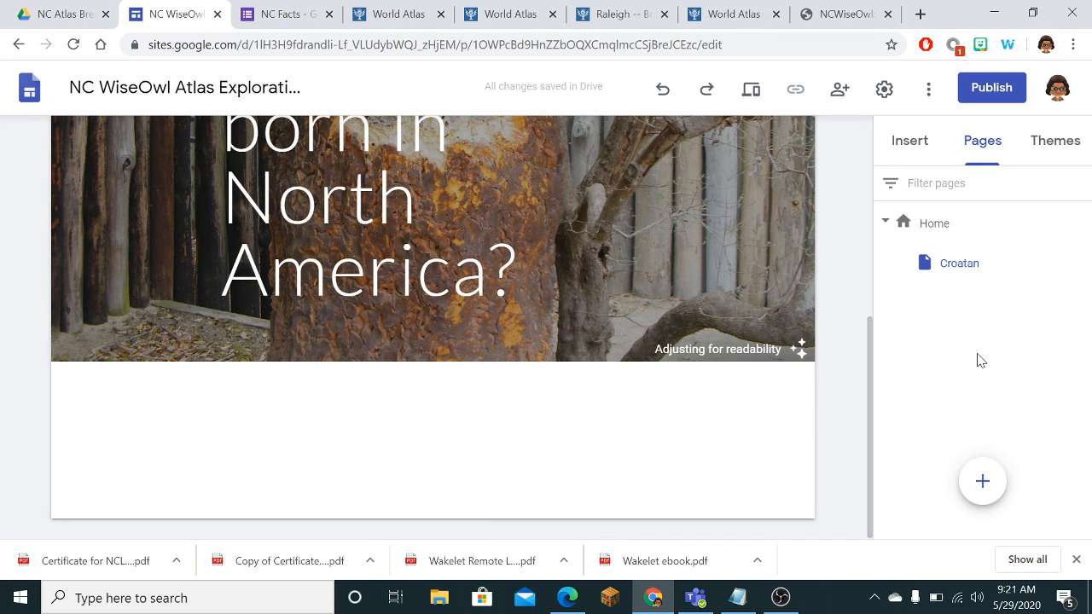
mouse_move(654, 318)
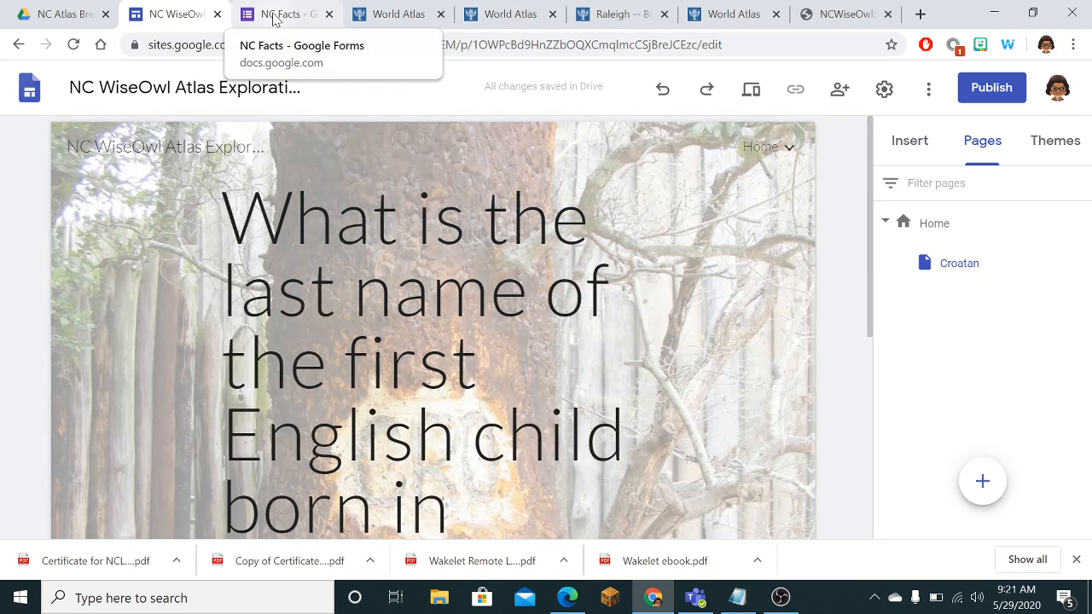
left_click(274, 19)
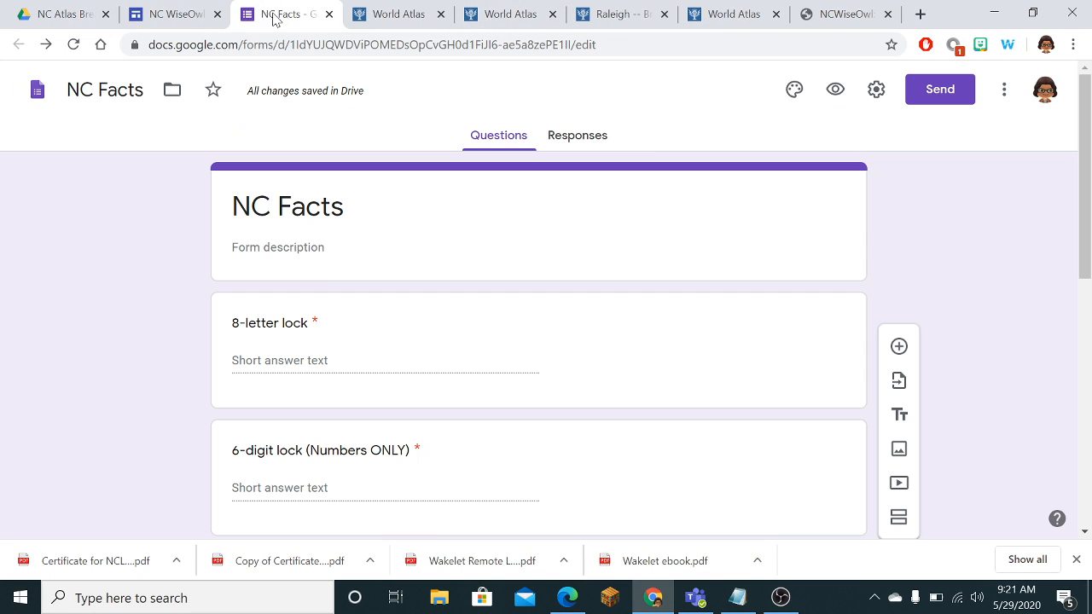
left_click(186, 31)
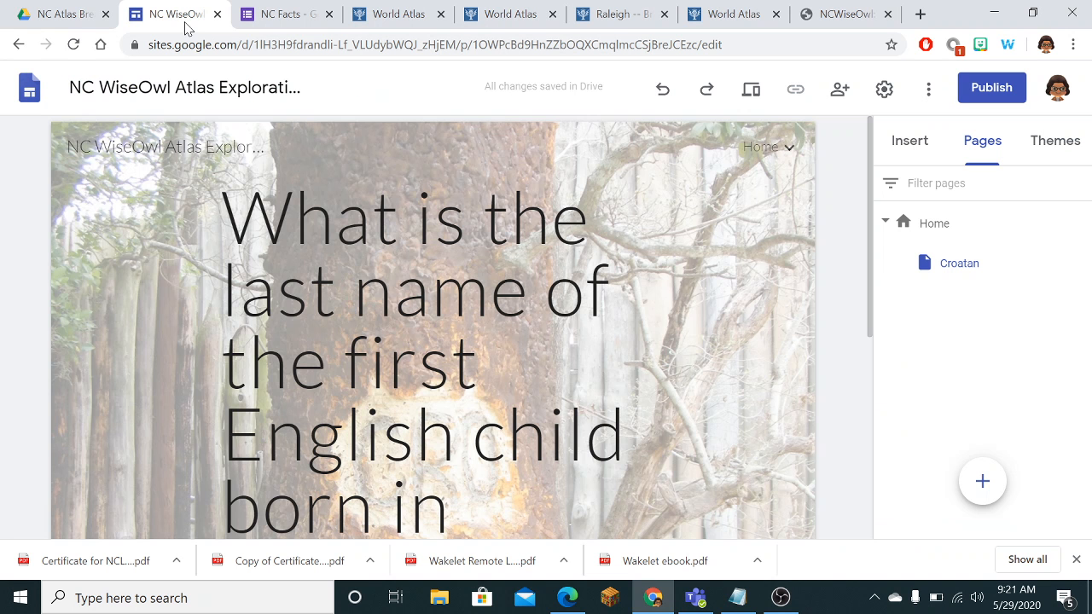
left_click(910, 233)
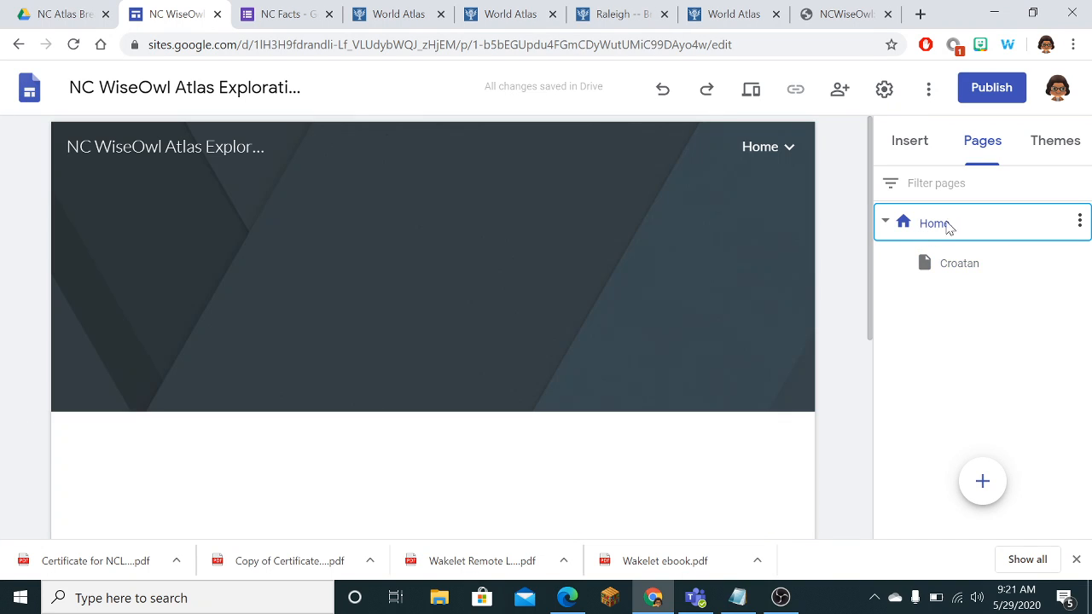
scroll(626, 273, "down", 10)
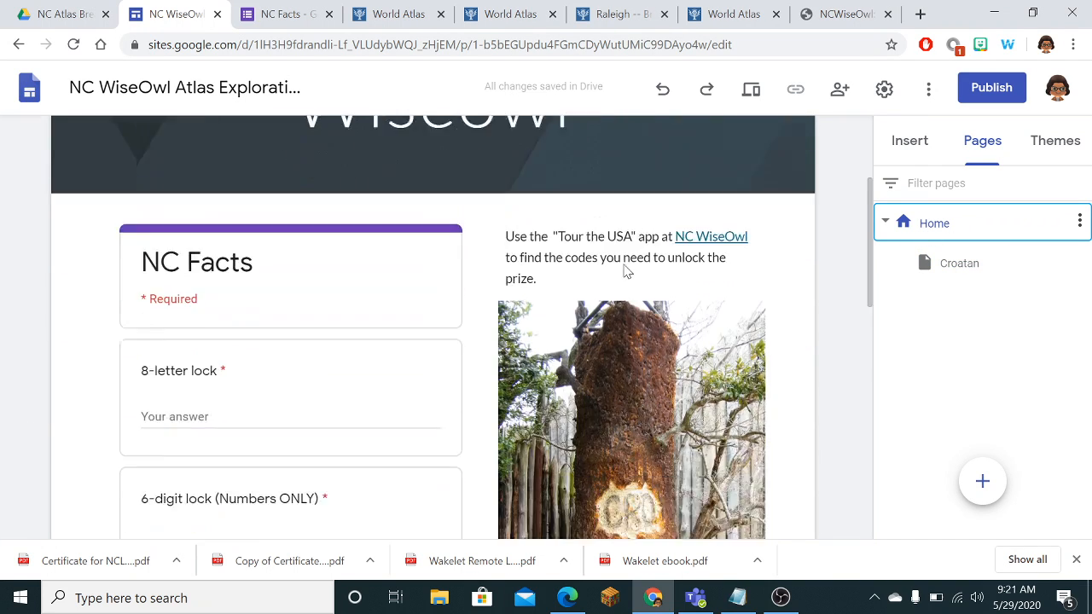
left_click(642, 369)
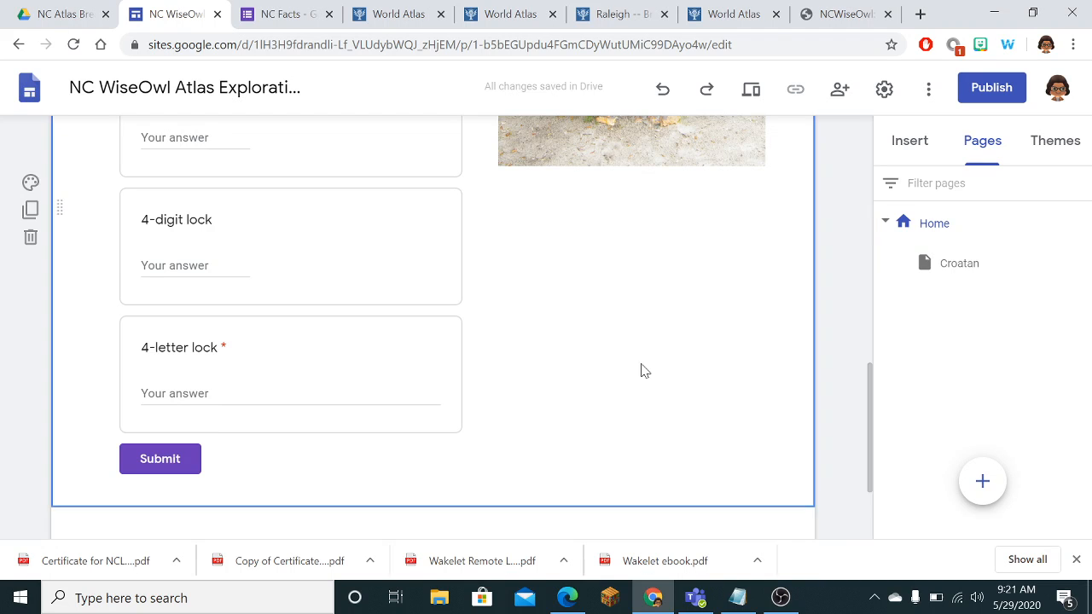
scroll(632, 444, "down", 2)
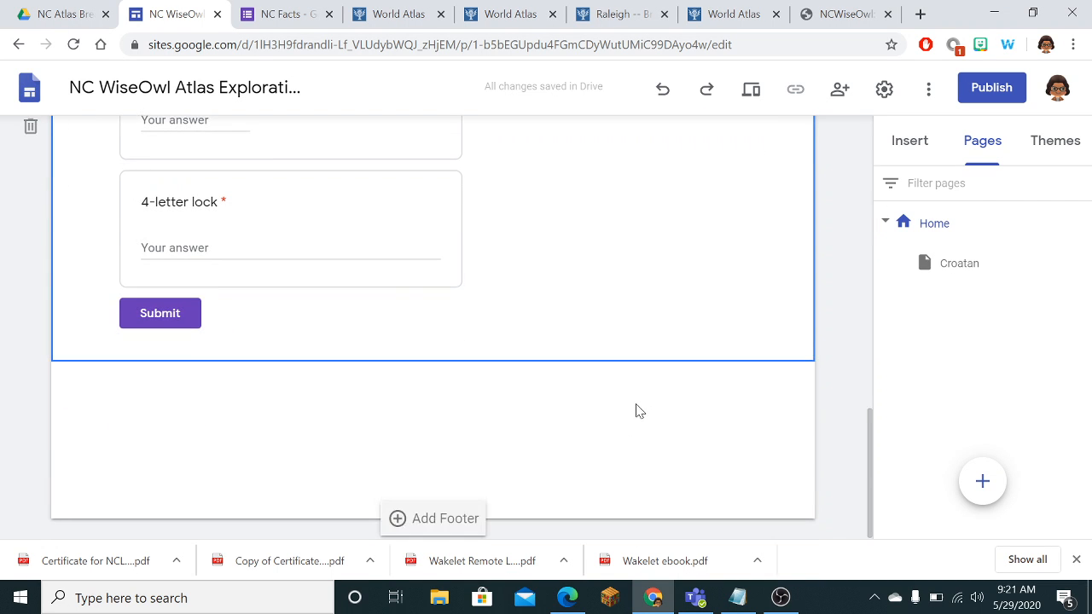
scroll(600, 288, "up", 5)
scroll(658, 500, "down", 2)
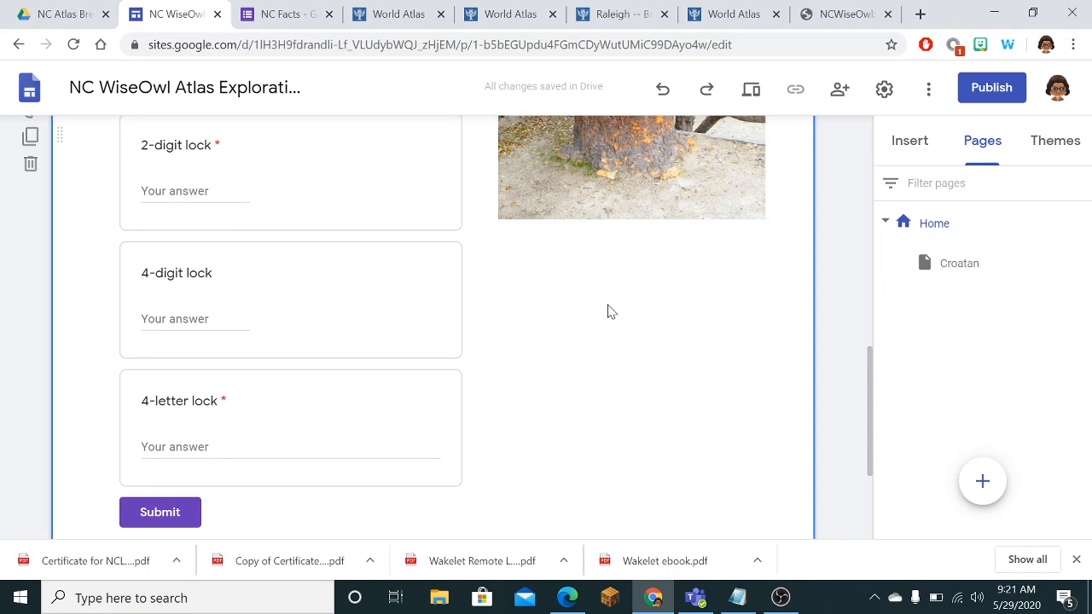
scroll(608, 312, "down", 2)
scroll(607, 312, "up", 2)
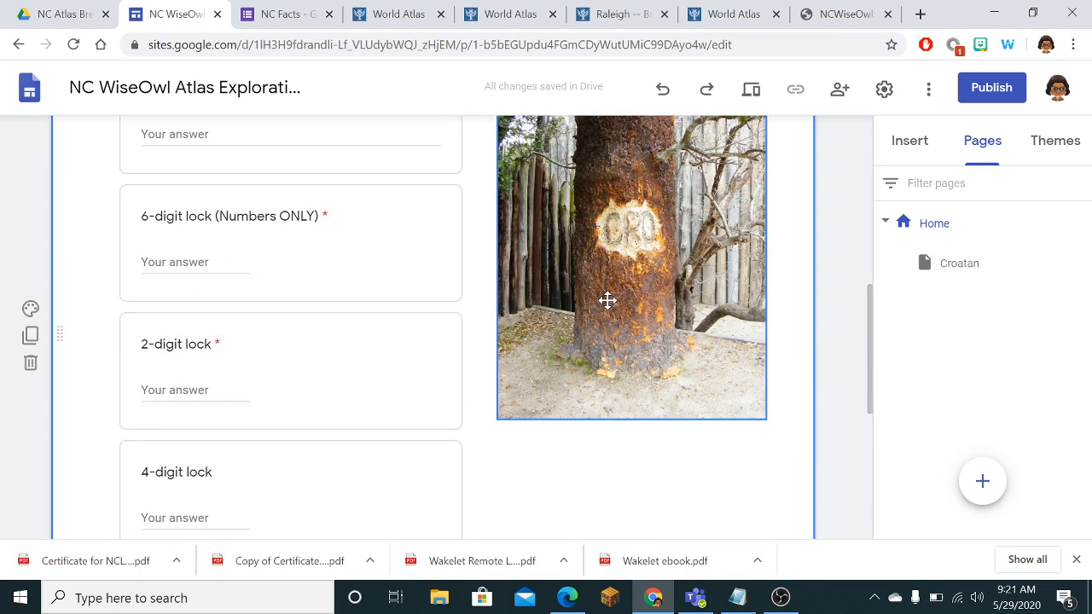
scroll(608, 300, "down", 4)
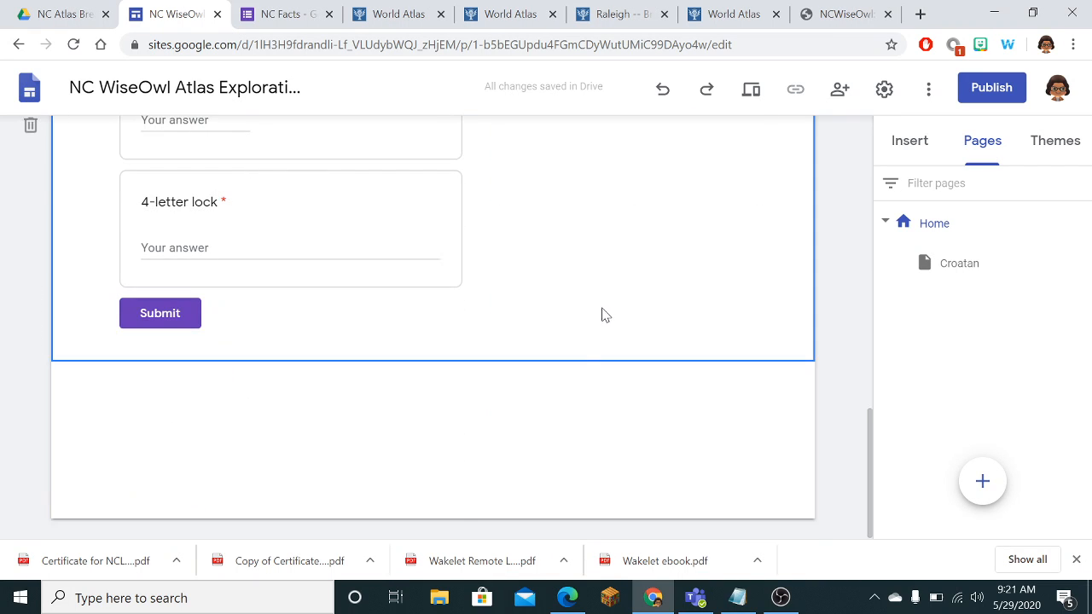
Step: Insert the first 'uwharrie national forest' lake photo below the form's Submit button
double_click(555, 425)
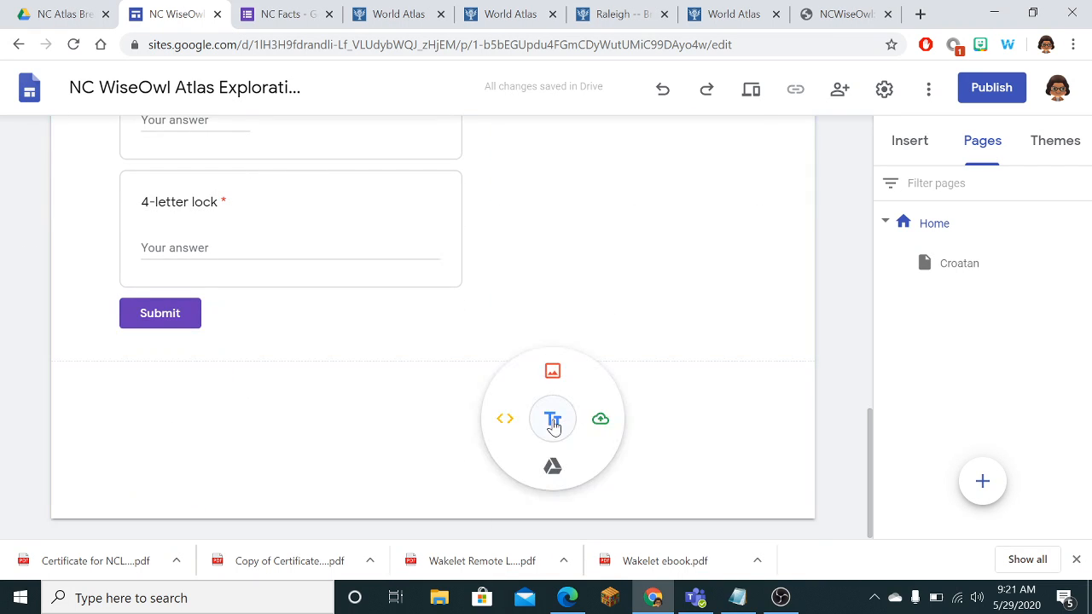
left_click(553, 371)
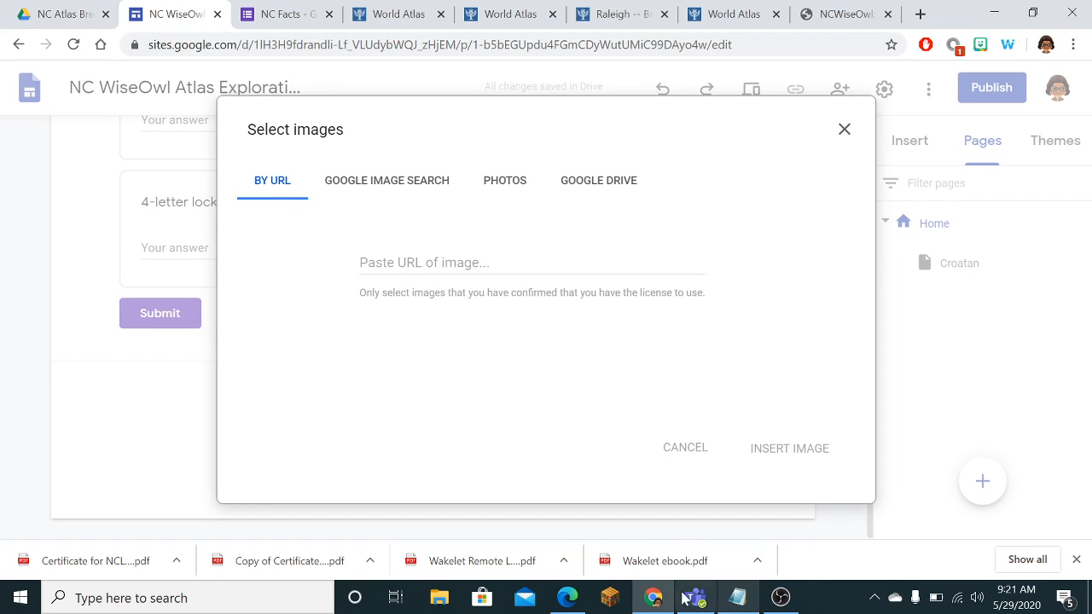
left_click(738, 599)
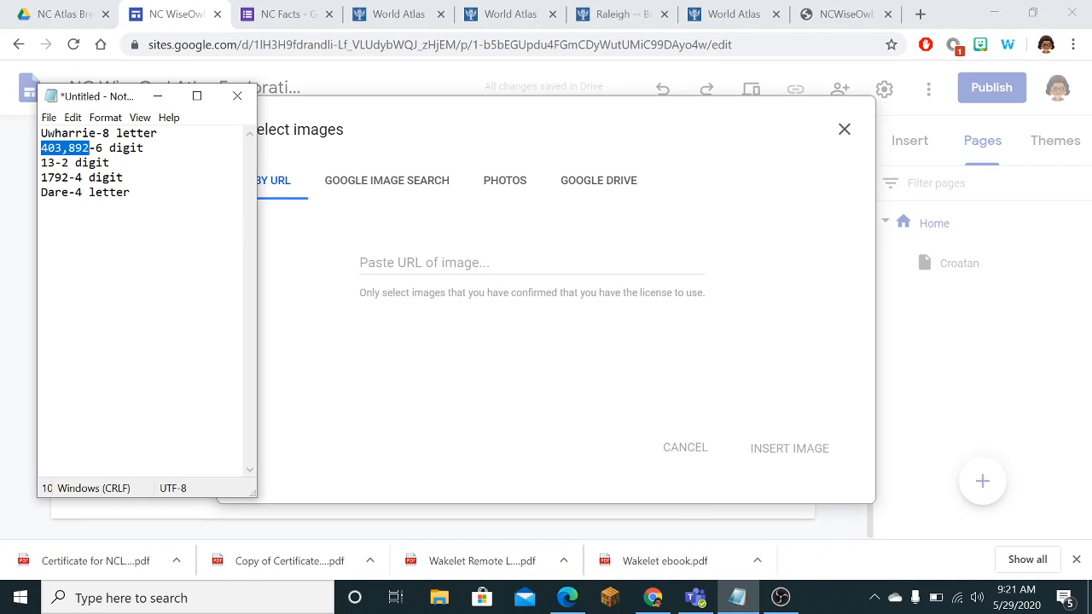
left_click(532, 263)
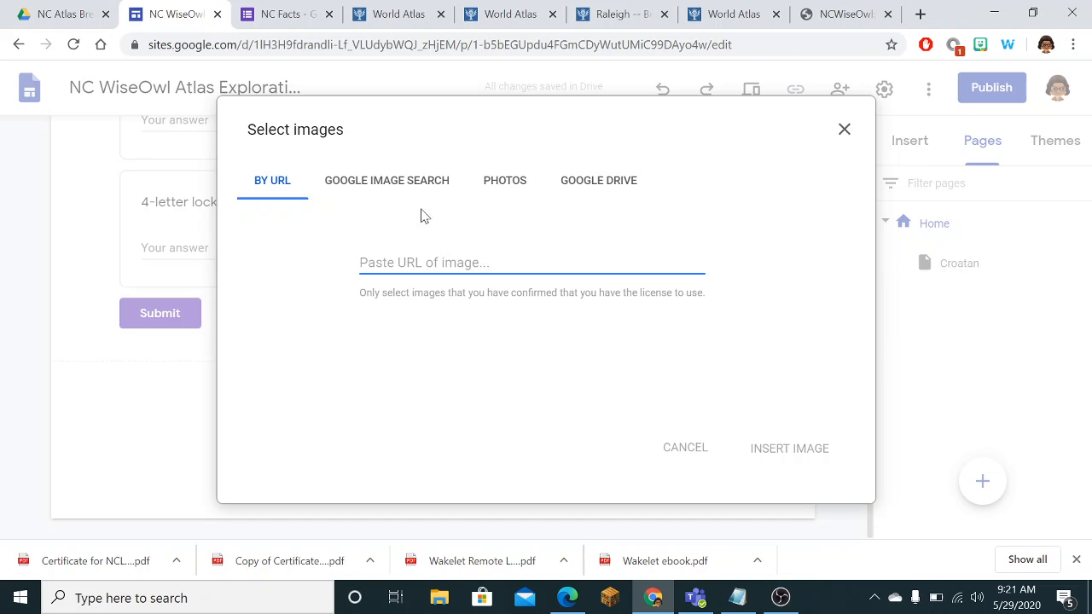
left_click(415, 184)
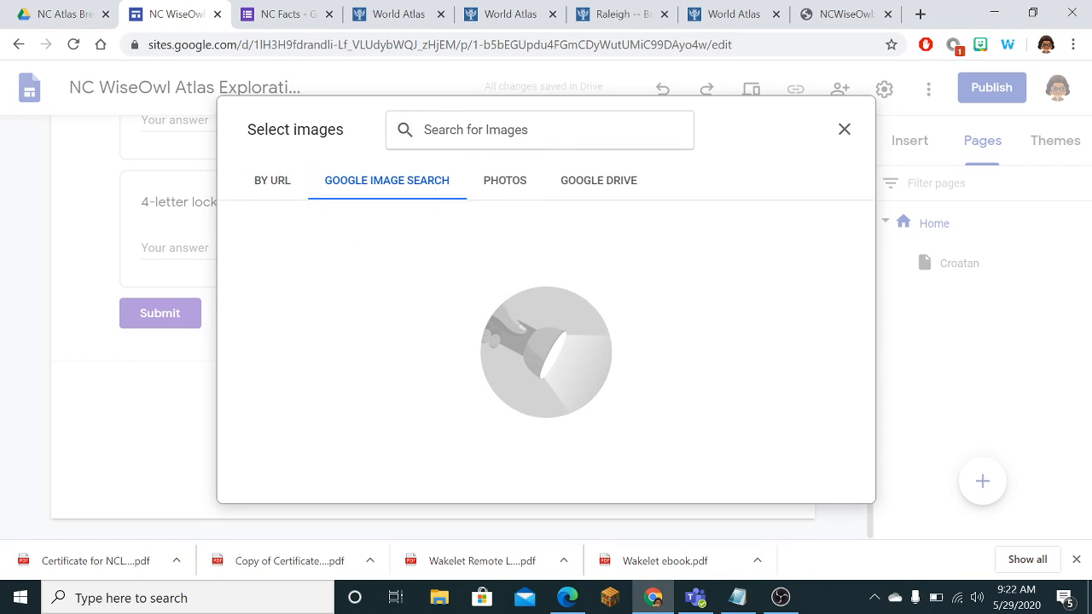
type("Uwh")
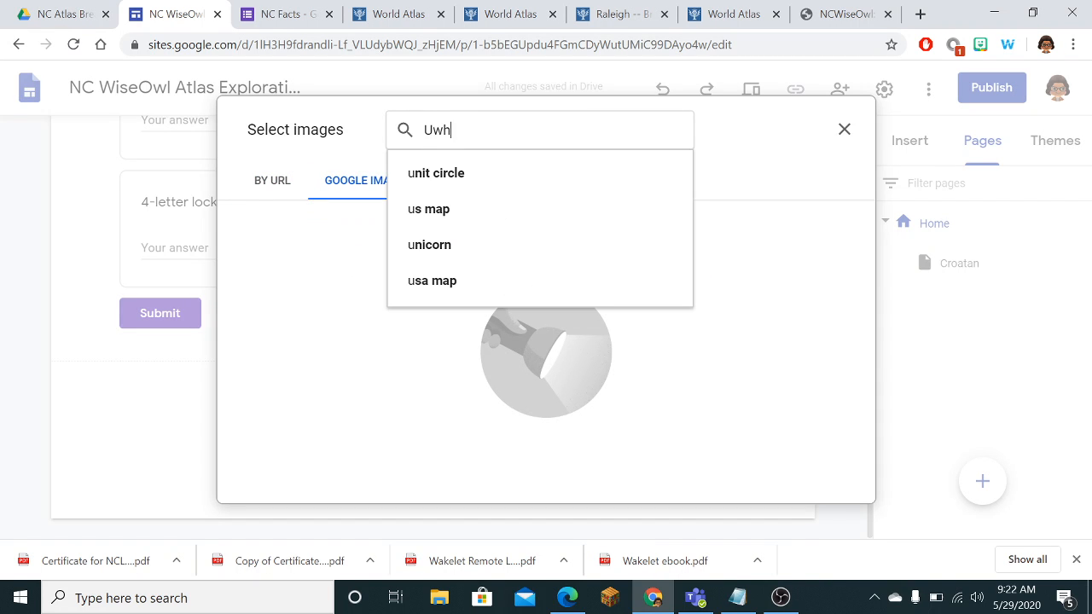
type("arrie Na")
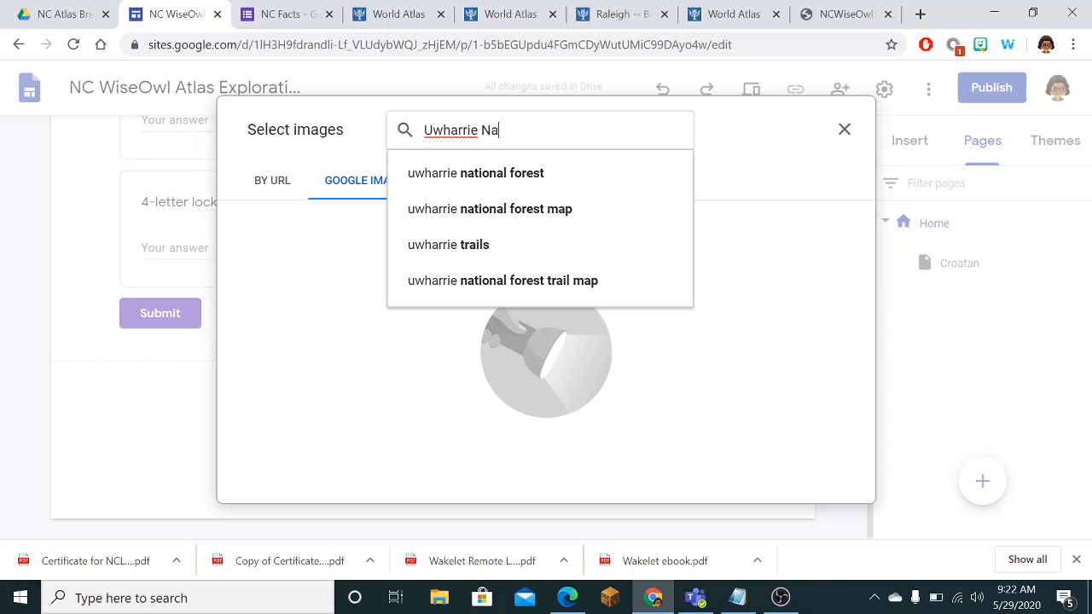
left_click(523, 181)
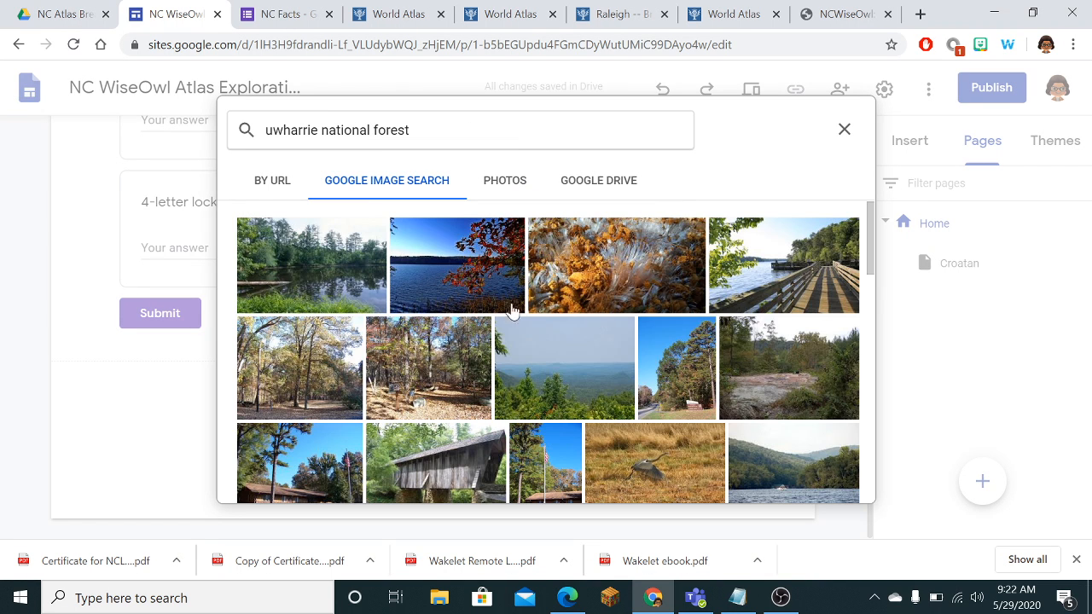
left_click(312, 282)
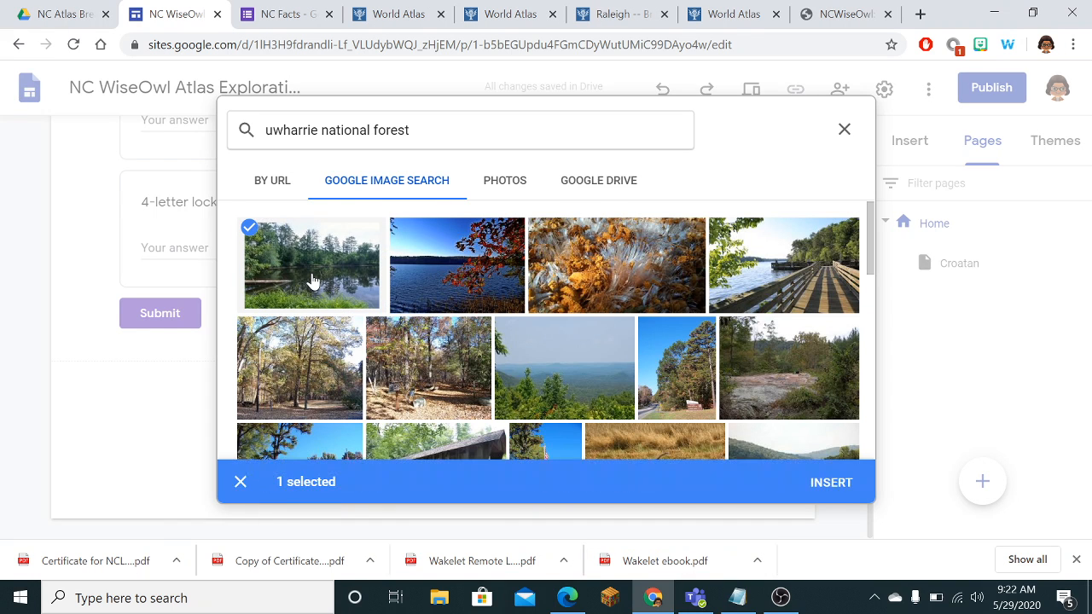
left_click(832, 484)
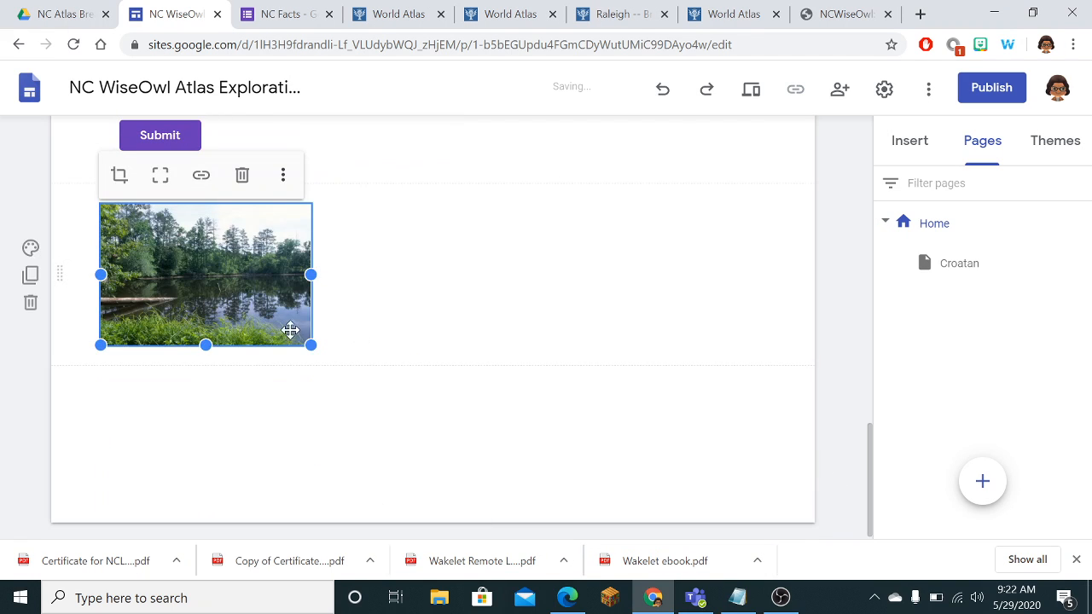
Step: Open the link box on the lake photo and the carved tree photo, closing each without linking
left_click(200, 175)
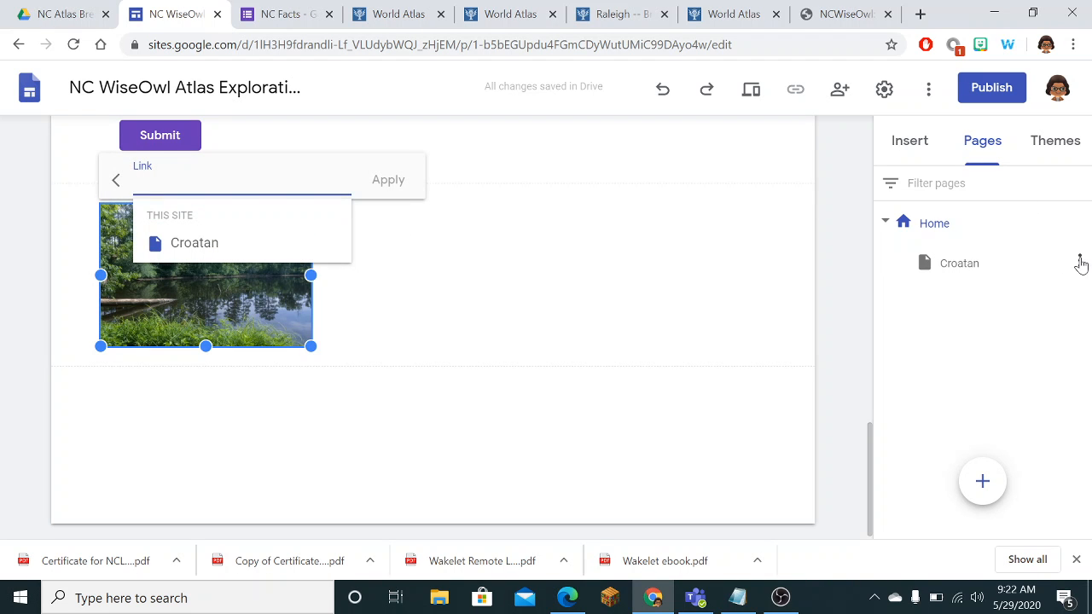
scroll(631, 273, "up", 10)
left_click(536, 416)
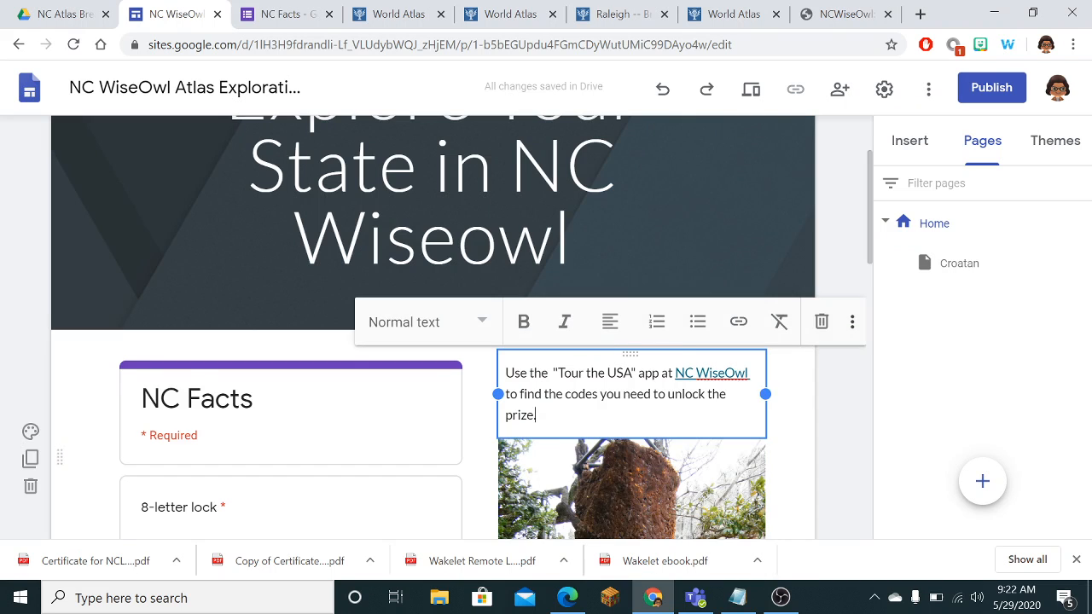
scroll(653, 427, "down", 2)
left_click(661, 416)
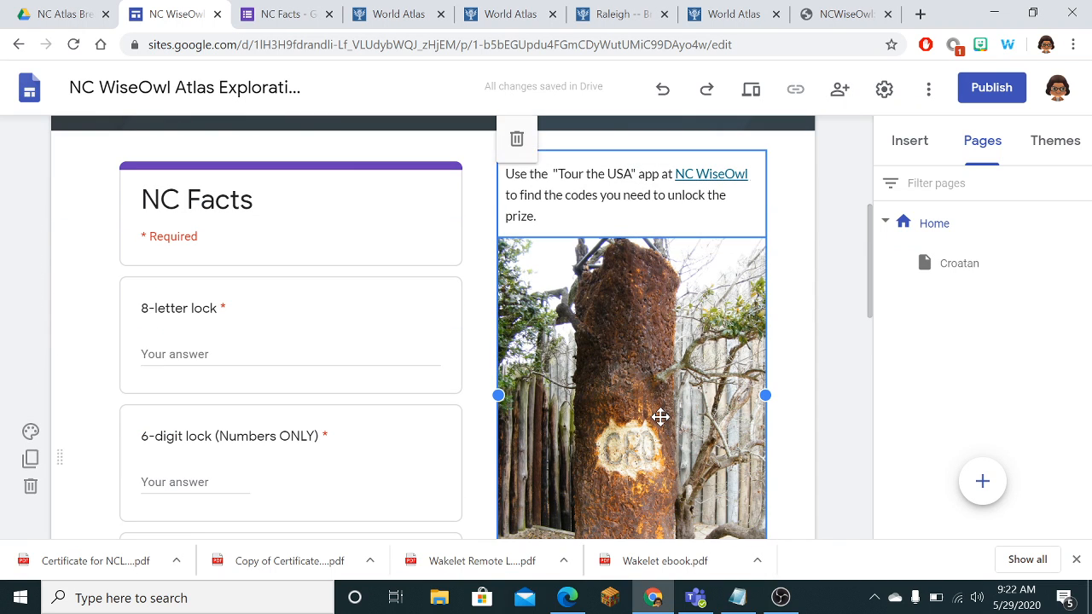
scroll(659, 415, "down", 4)
scroll(670, 299, "up", 2)
scroll(657, 256, "up", 3)
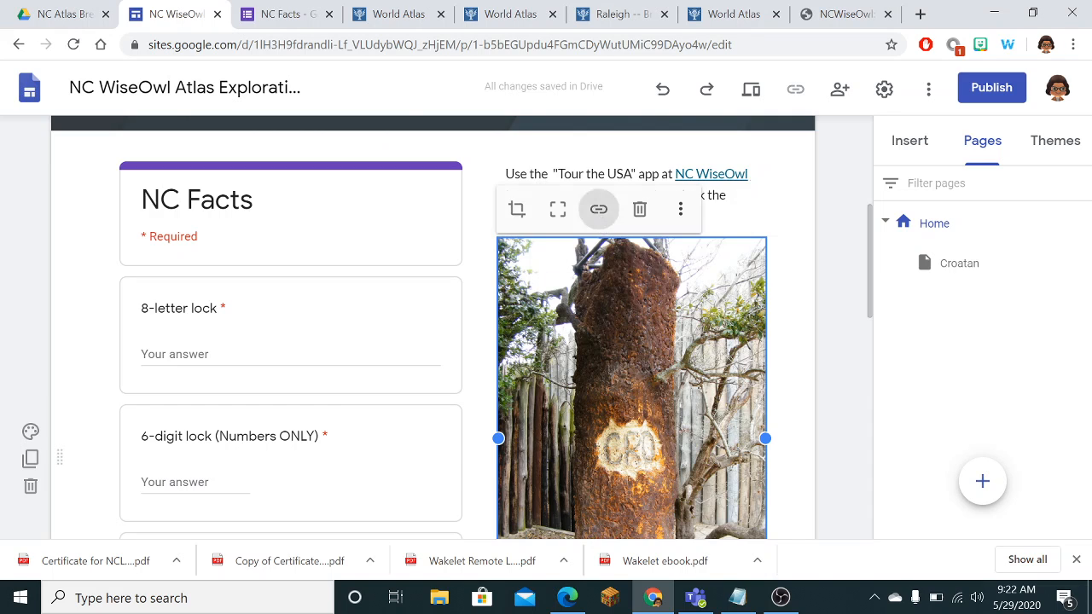
left_click(597, 208)
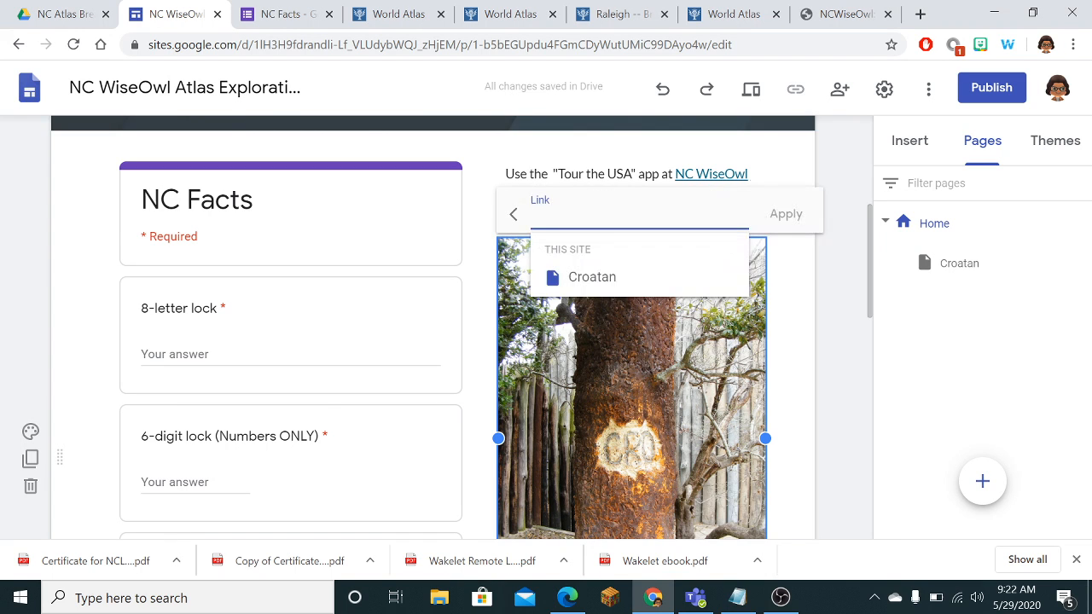
left_click(602, 480)
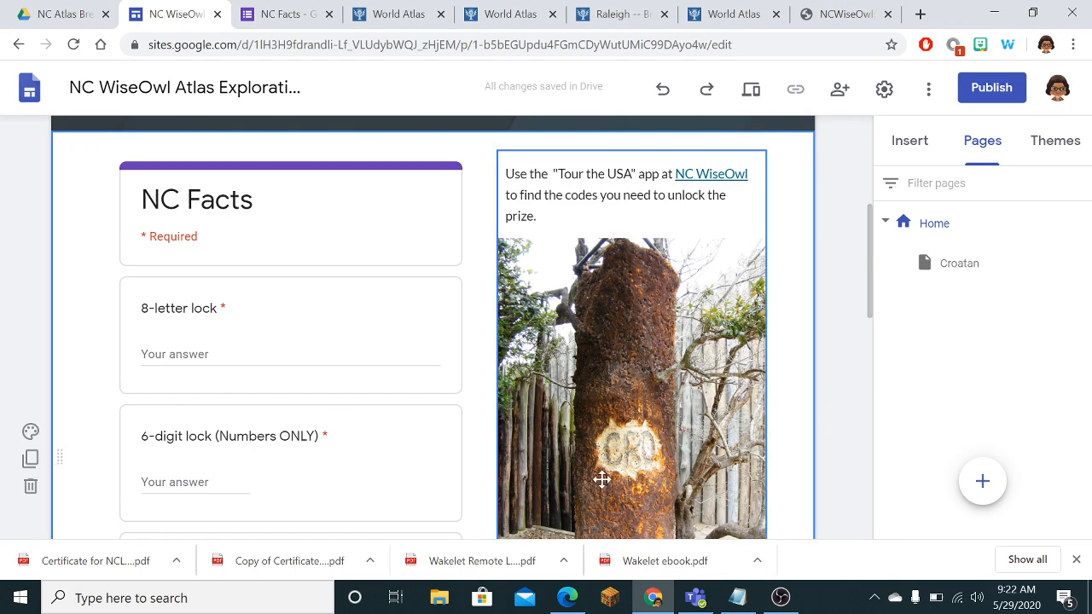
scroll(815, 388, "down", 2)
left_click(815, 389)
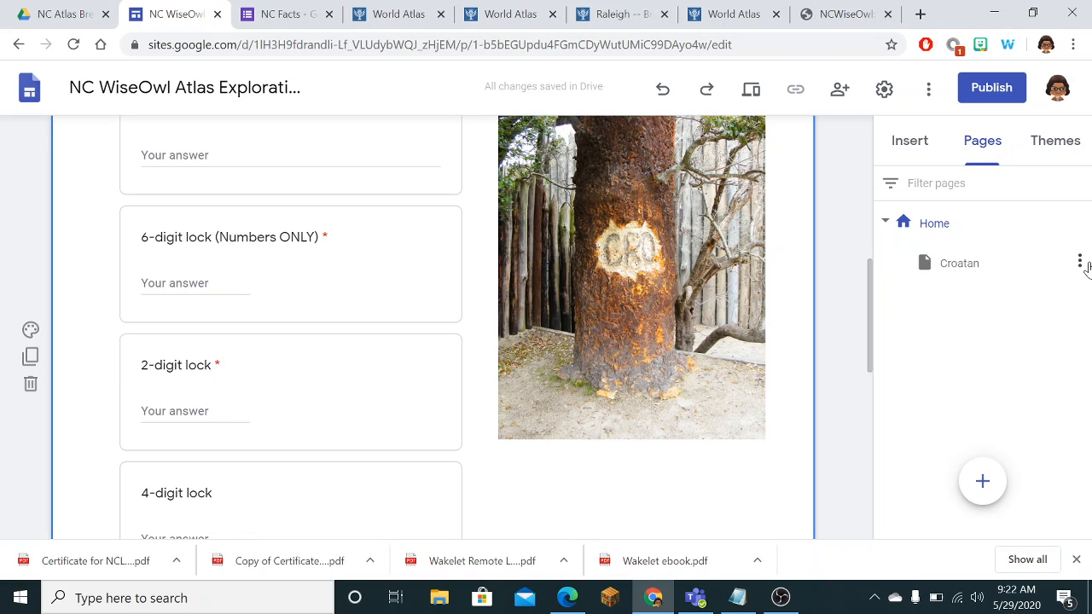
Step: Add a subpage named National Forest under Home
left_click(1079, 221)
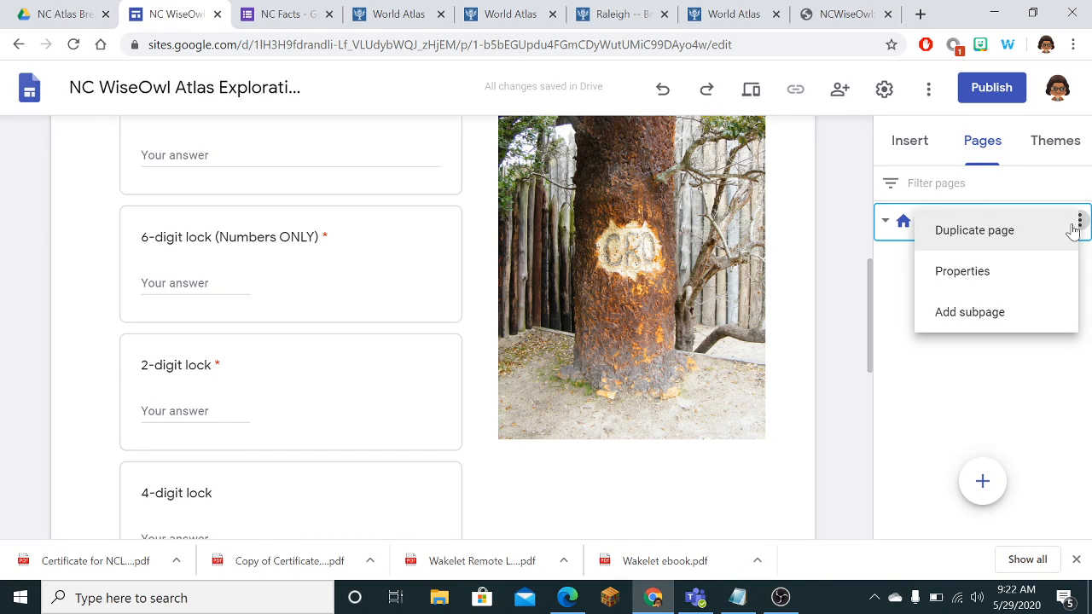
left_click(997, 316)
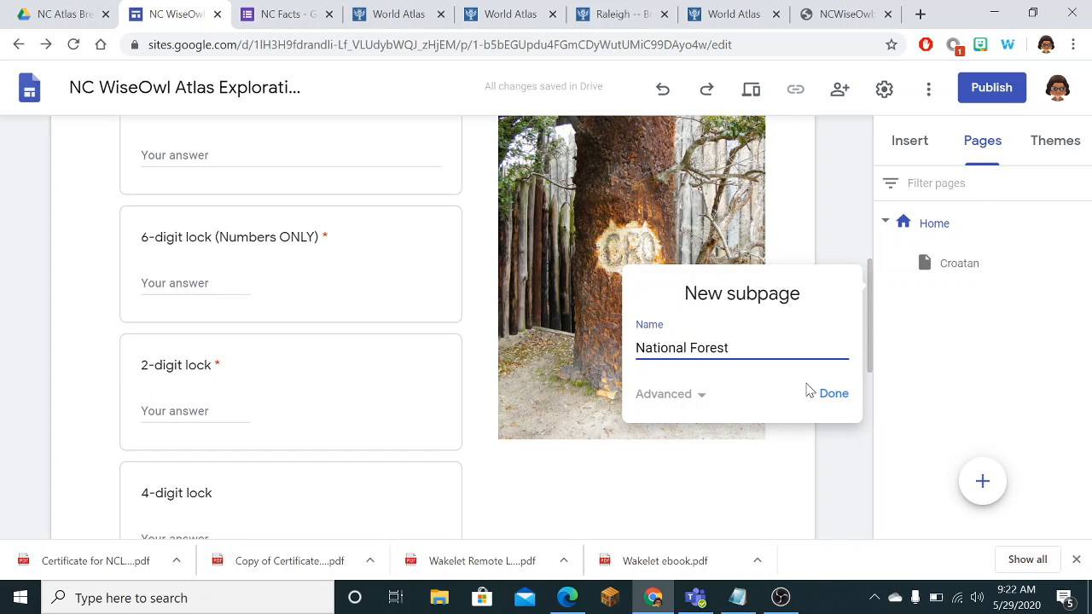
left_click(836, 395)
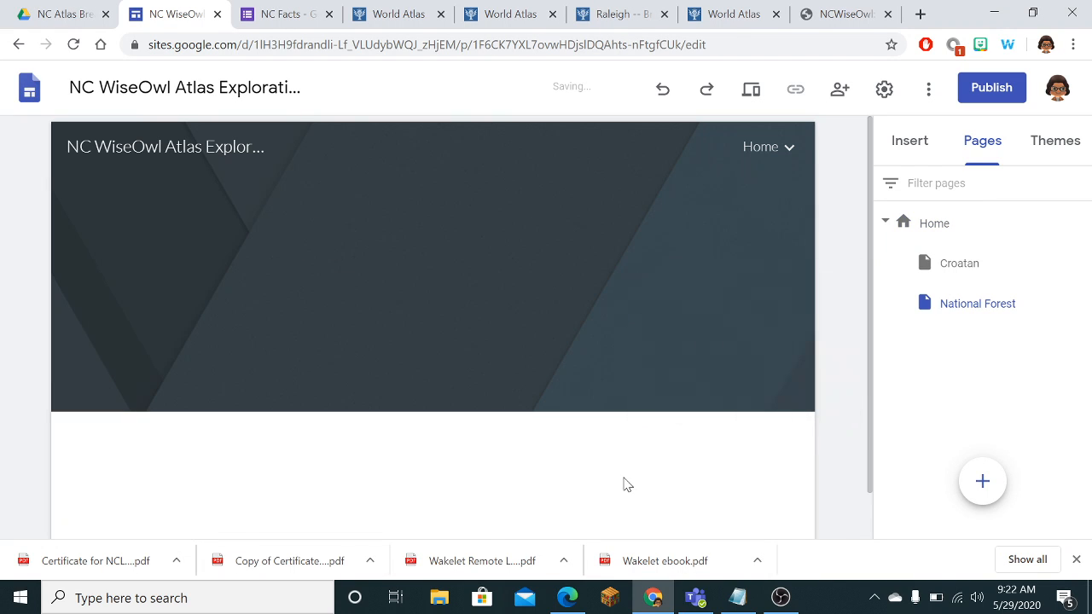
Step: Title the National Forest header 'What national forest is south of Greensboro?'
left_click_drag(538, 333, 295, 209)
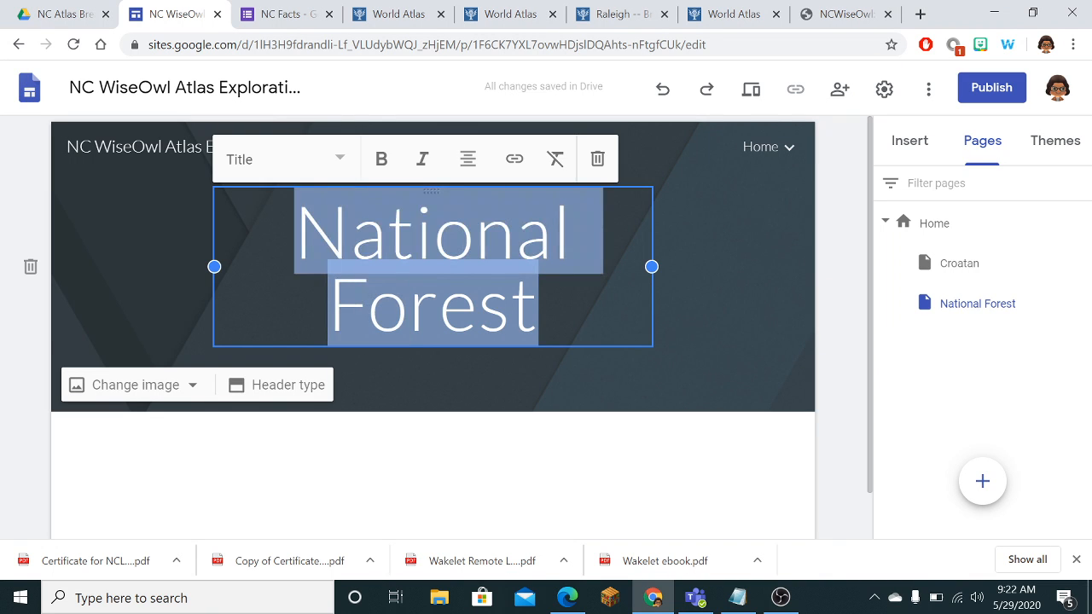
type("What")
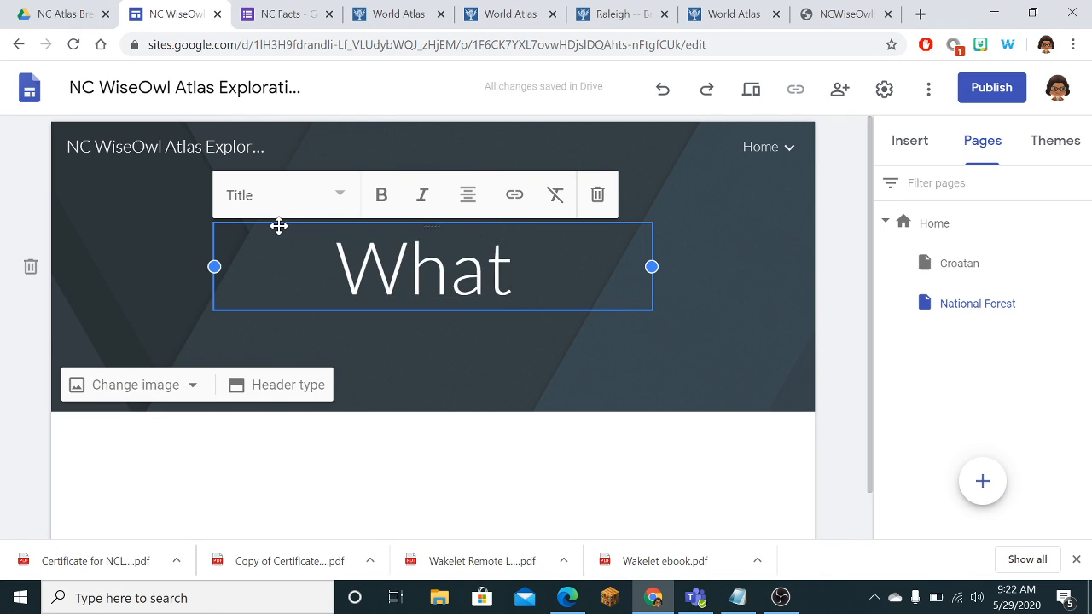
type(" national forr")
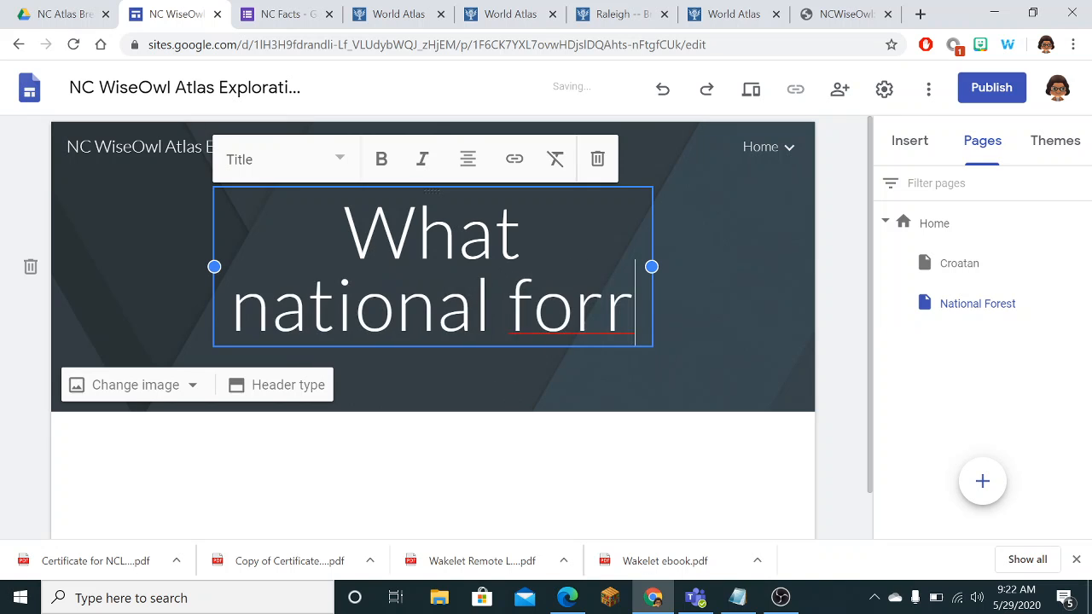
key("BackSpace")
type("est")
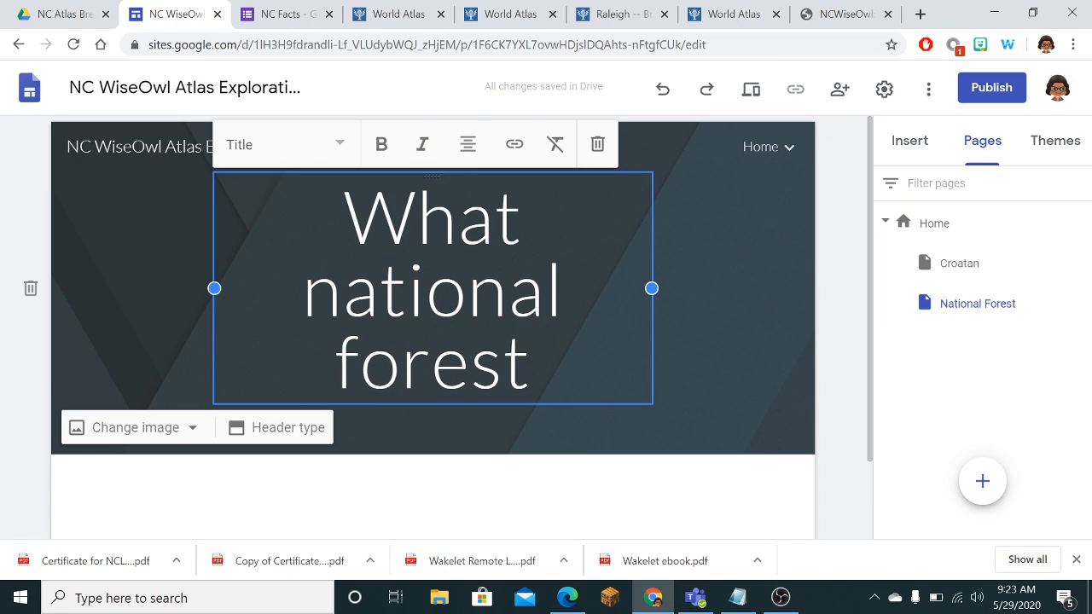
type(" is")
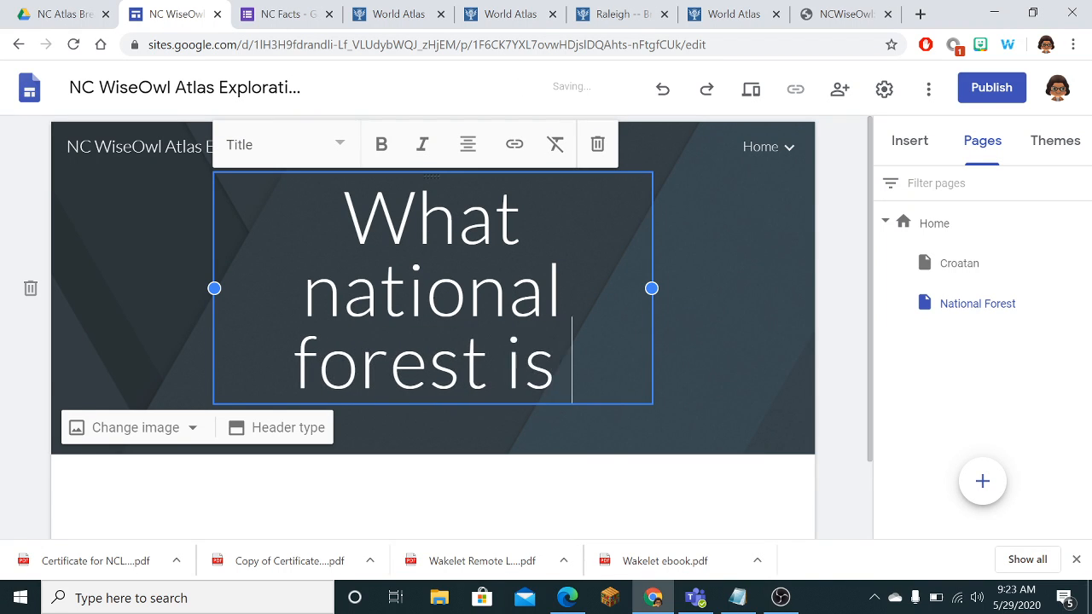
type(" south of")
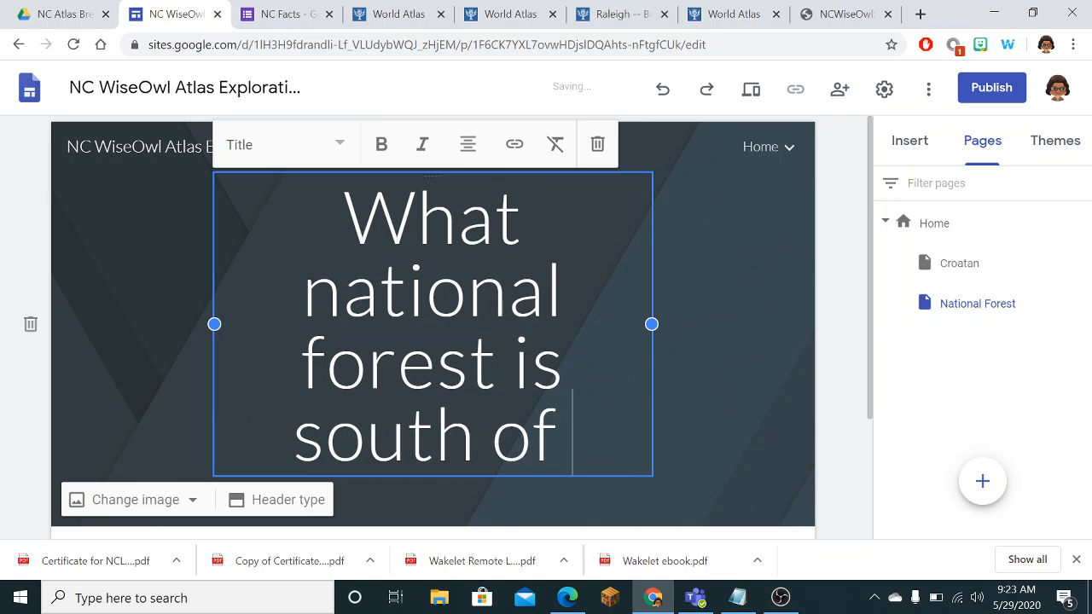
type(" Greens")
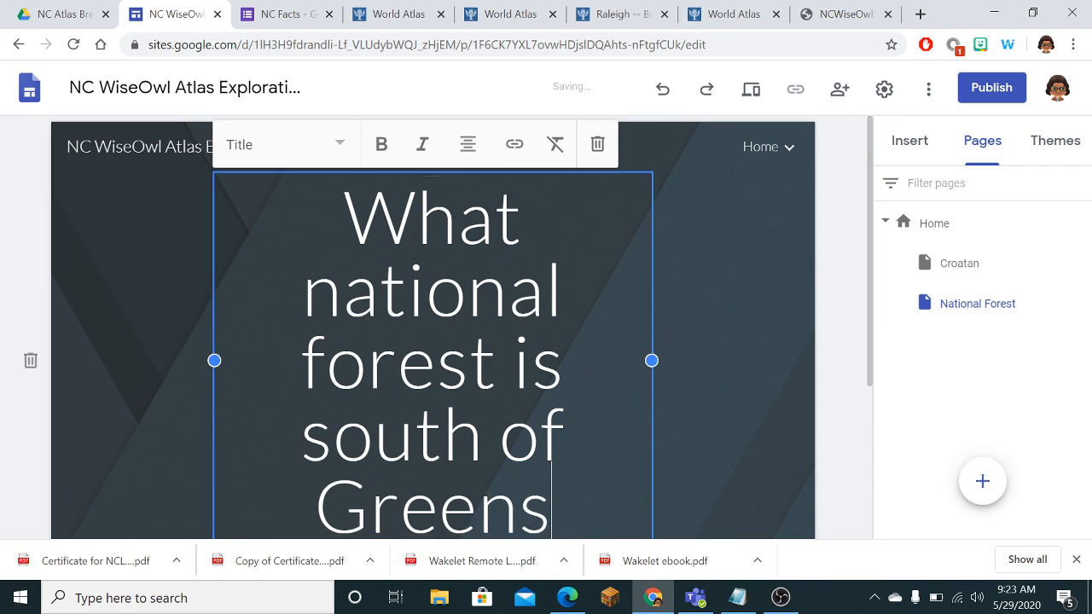
type("boro?")
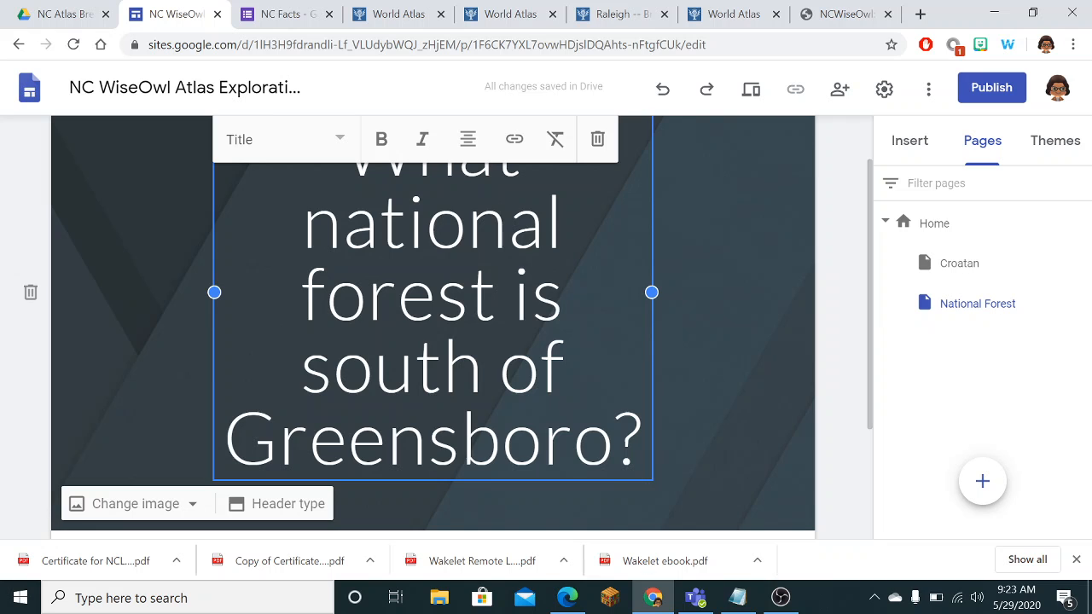
scroll(673, 437, "down", 2)
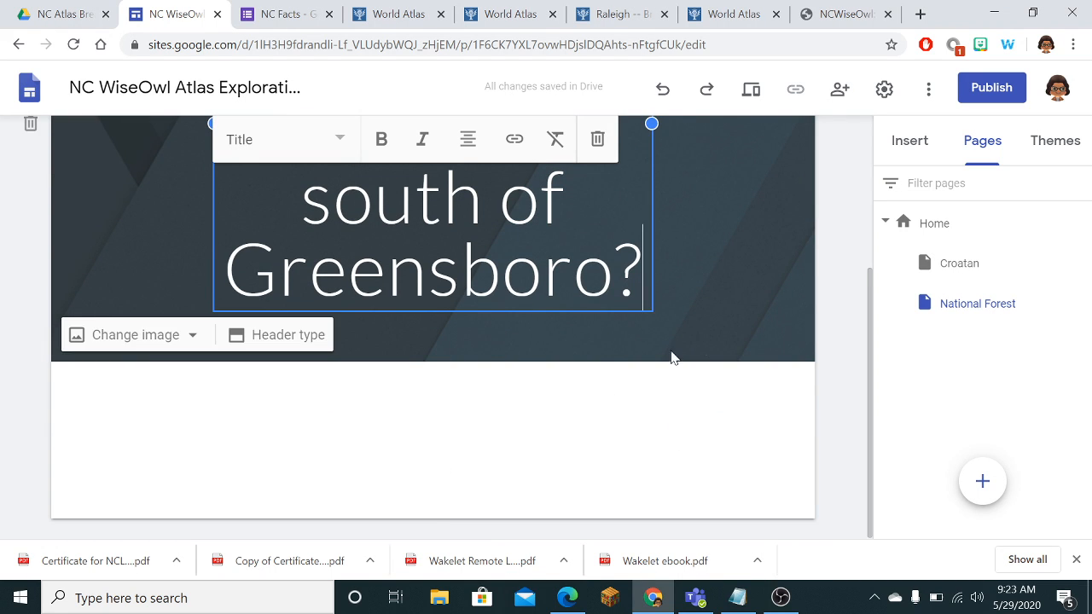
scroll(109, 525, "up", 2)
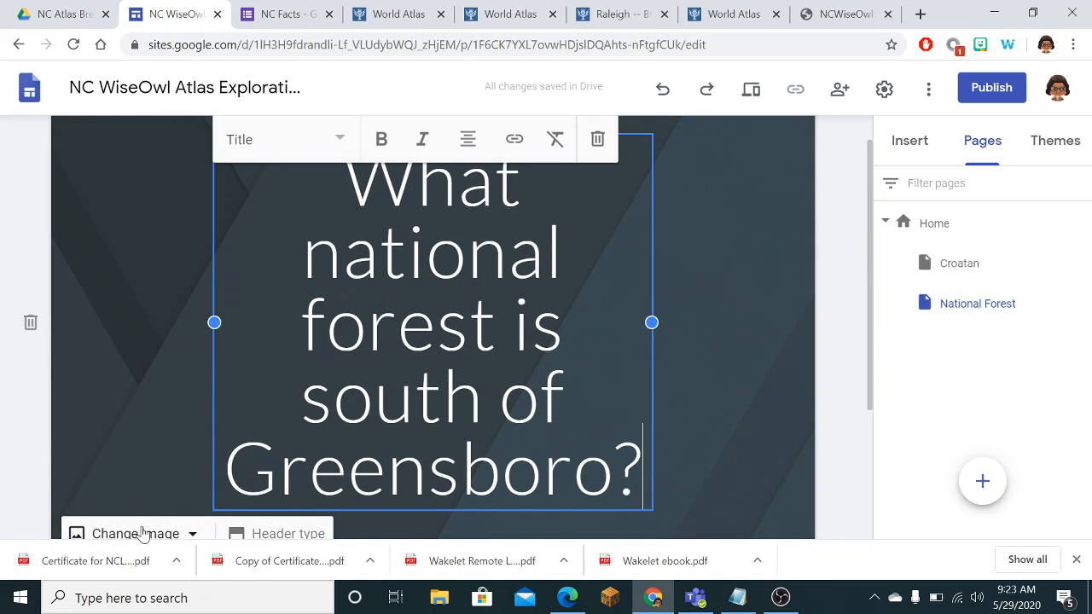
Step: Set the National Forest header background to the covered-bridge photo from a 'uwharrie national forest' search
left_click(142, 531)
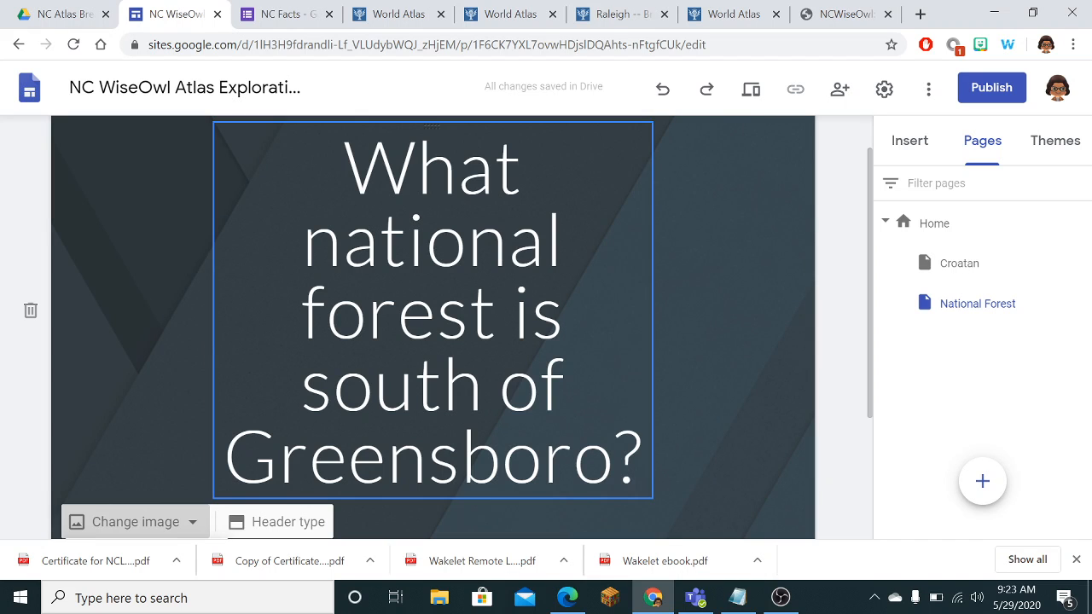
scroll(427, 384, "down", 2)
left_click(135, 335)
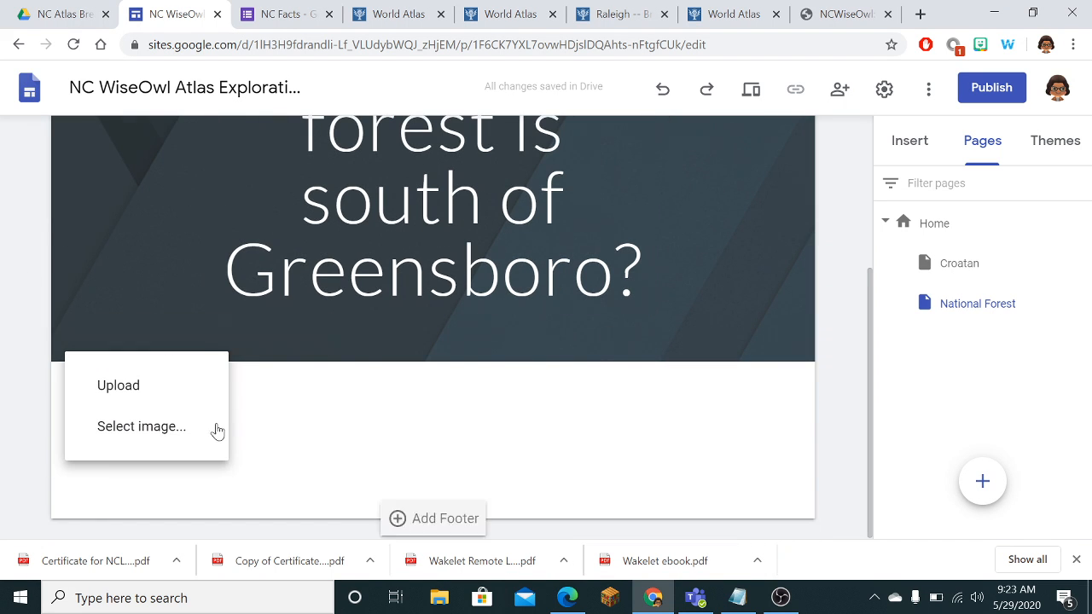
left_click(141, 427)
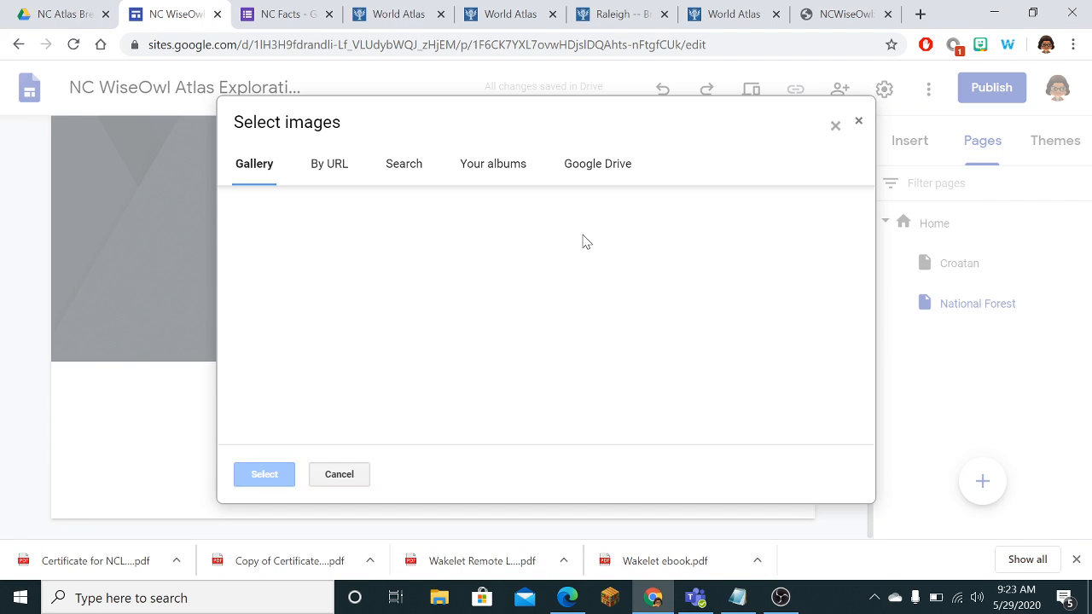
left_click(406, 173)
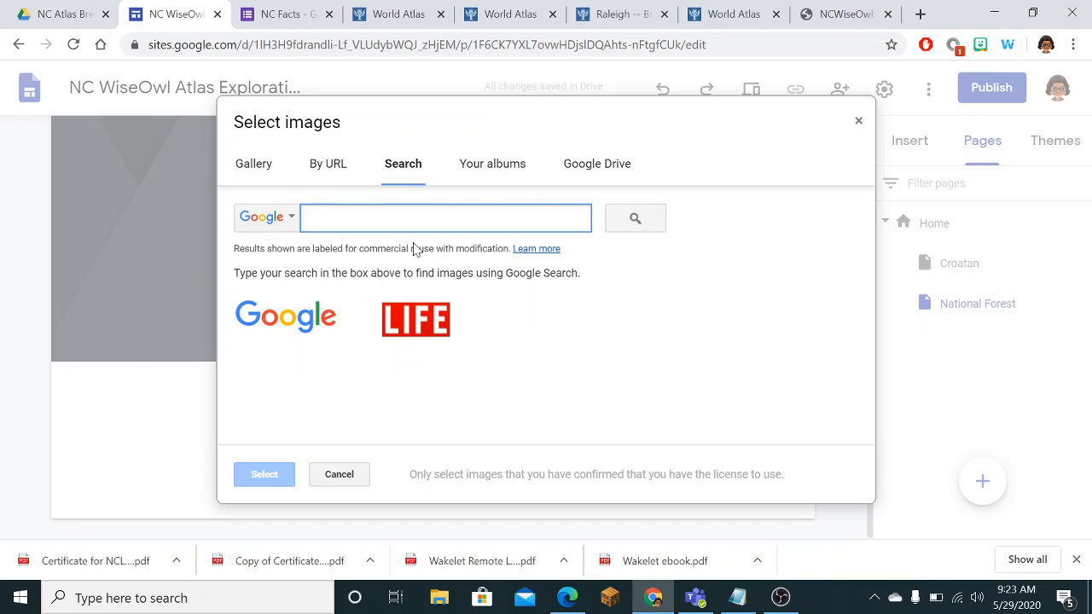
type("uwharrie nation")
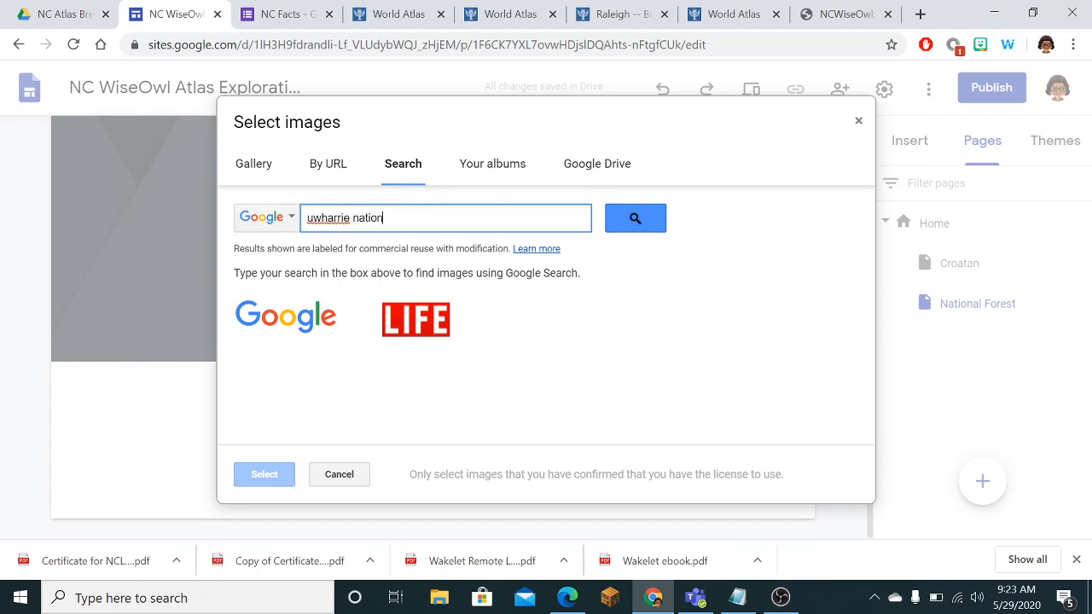
type("al forest")
key("Return")
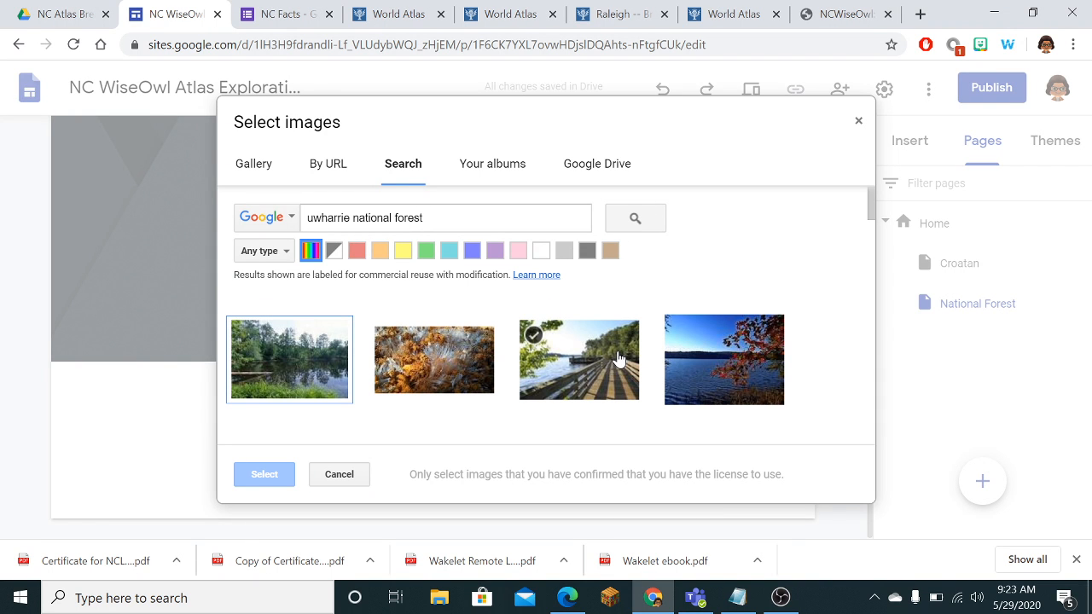
scroll(618, 358, "down", 2)
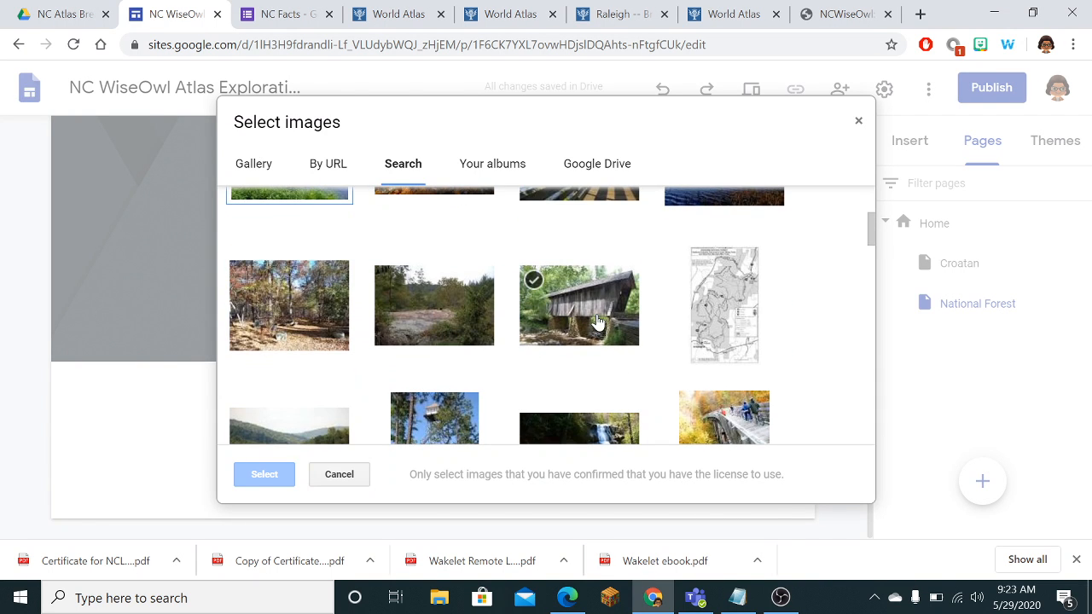
left_click(597, 333)
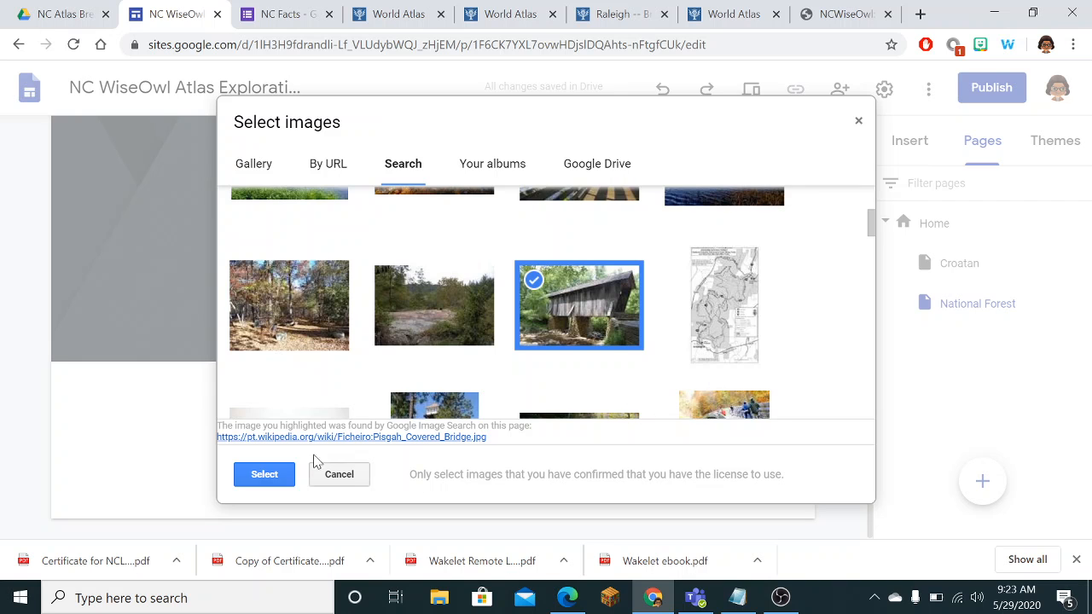
left_click(271, 477)
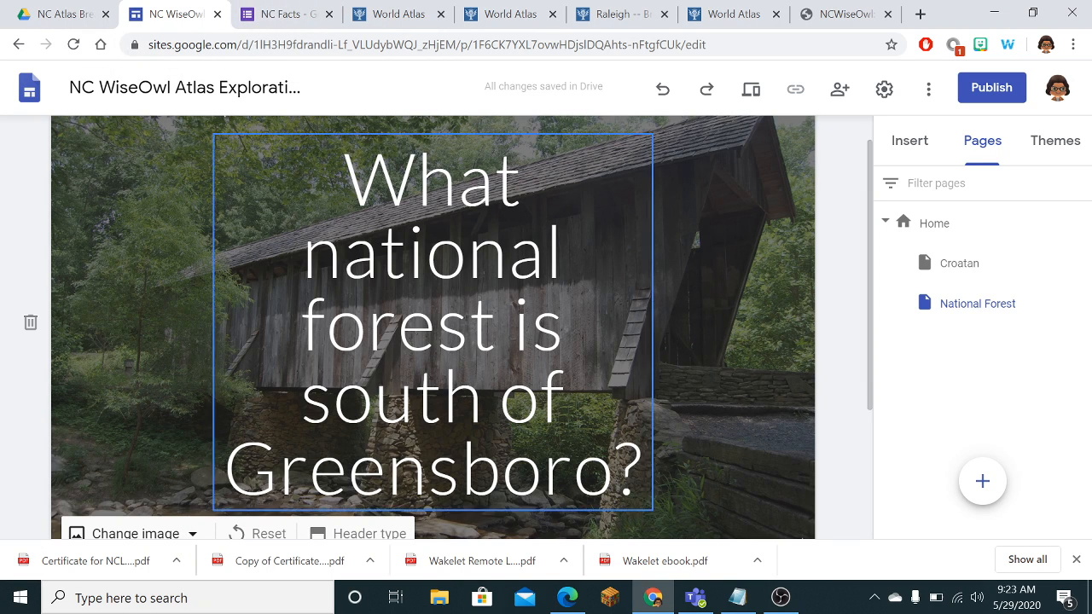
scroll(529, 282, "up", 1)
Step: Go back to Home, start inserting an image below the forest photo, and bring up Notepad
left_click(905, 224)
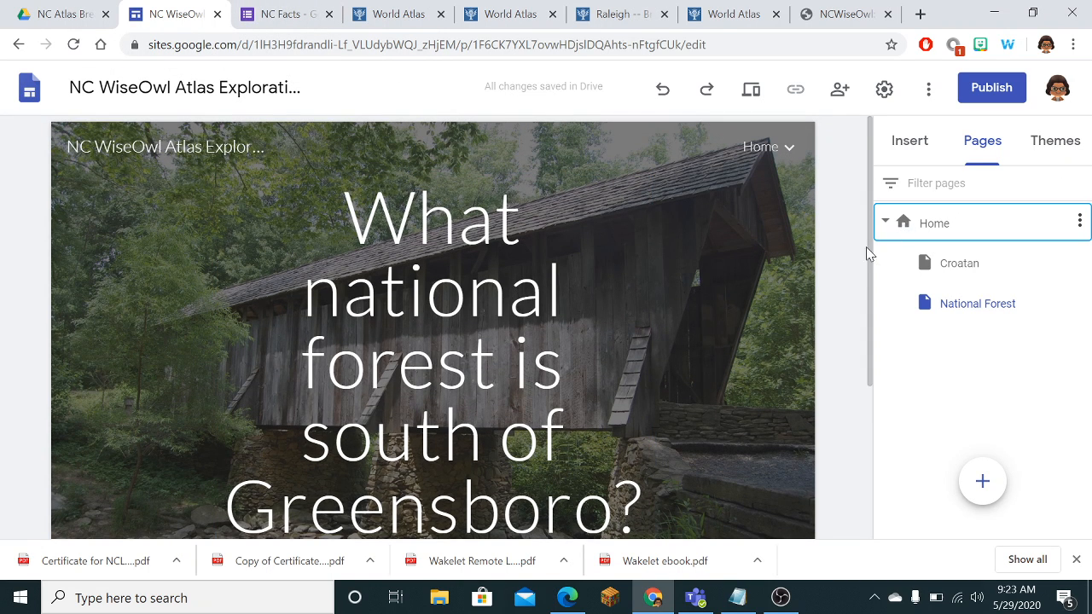
scroll(736, 357, "down", 10)
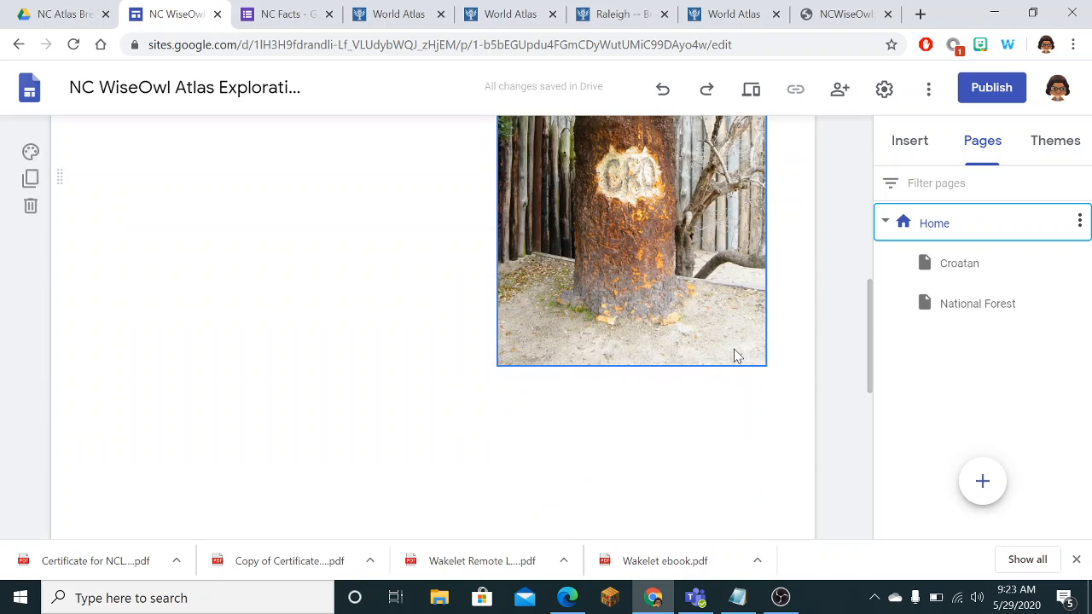
scroll(713, 380, "up", 2)
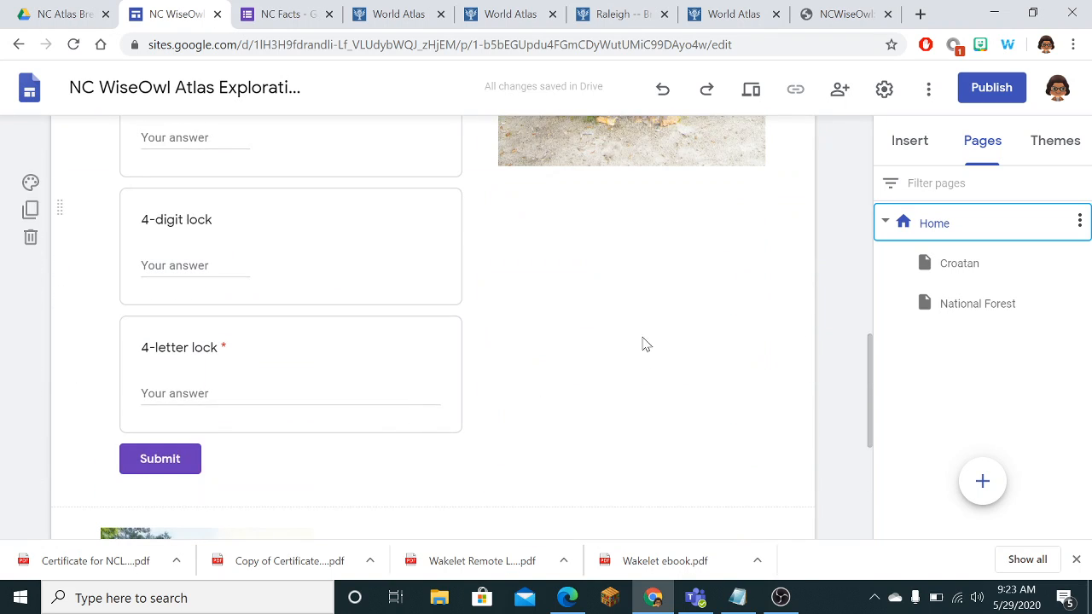
scroll(640, 357, "down", 2)
left_click(573, 408)
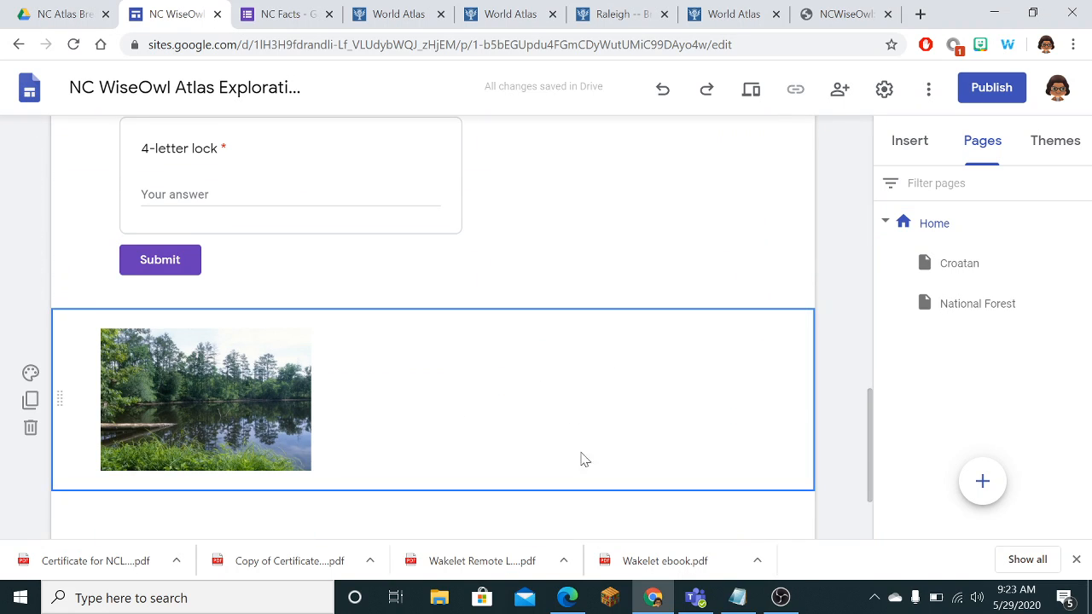
scroll(614, 432, "down", 2)
double_click(482, 441)
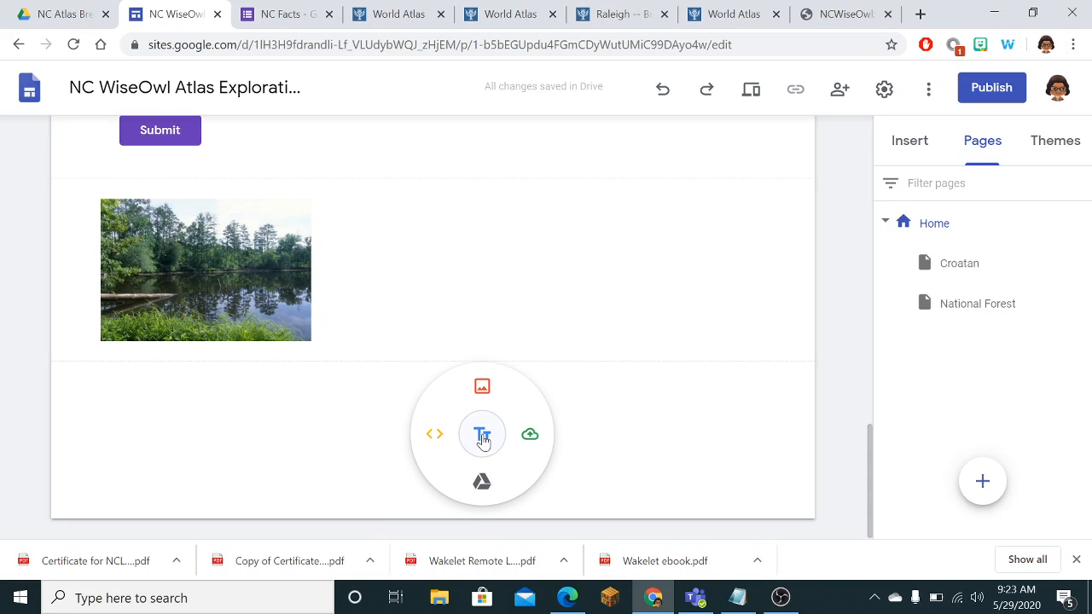
left_click(483, 394)
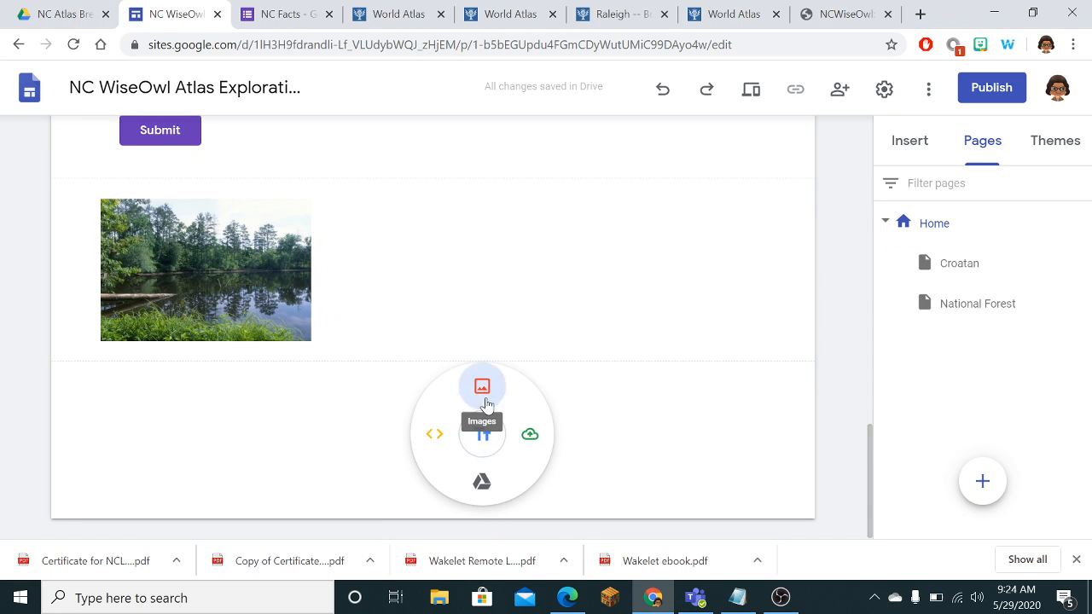
left_click(738, 597)
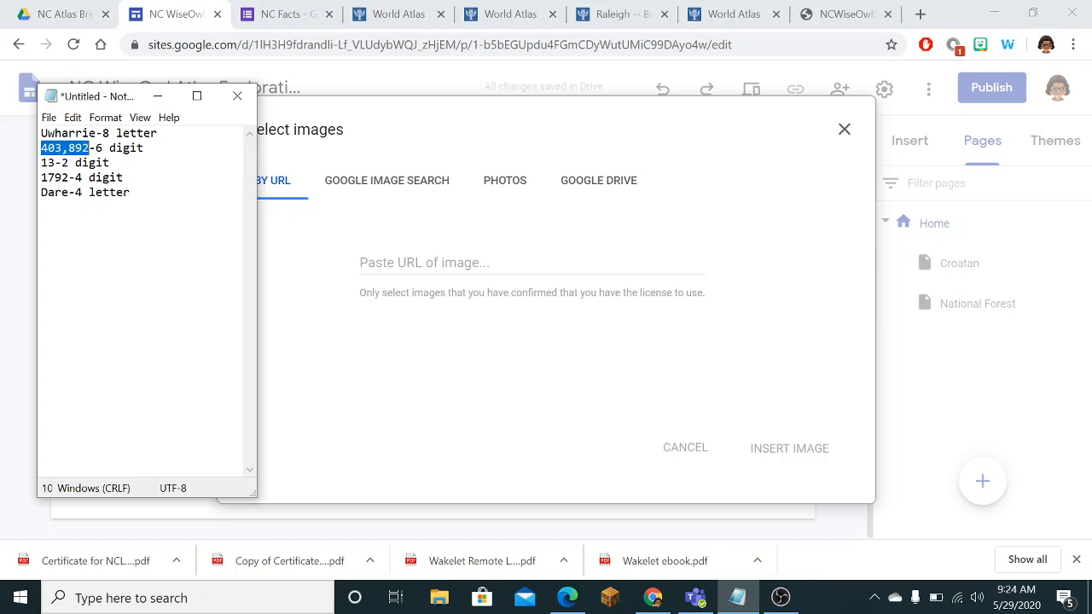
Step: Cut the 'Uwharrie-8 letter' and 'Dare-4 letter' lines from the Notepad lock list
left_click_drag(41, 133, 157, 133)
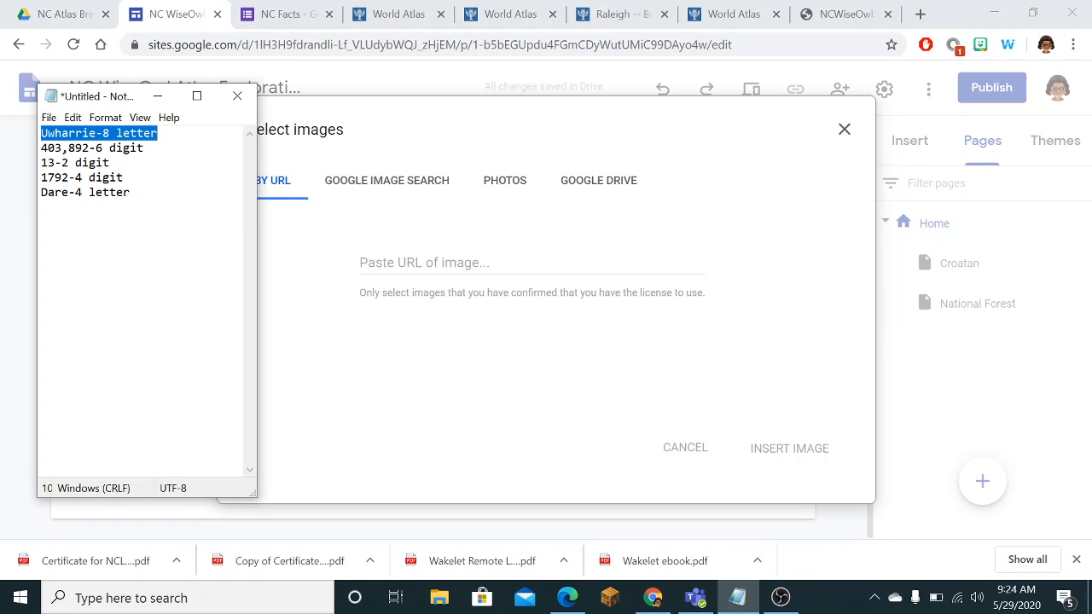
key("ctrl+x")
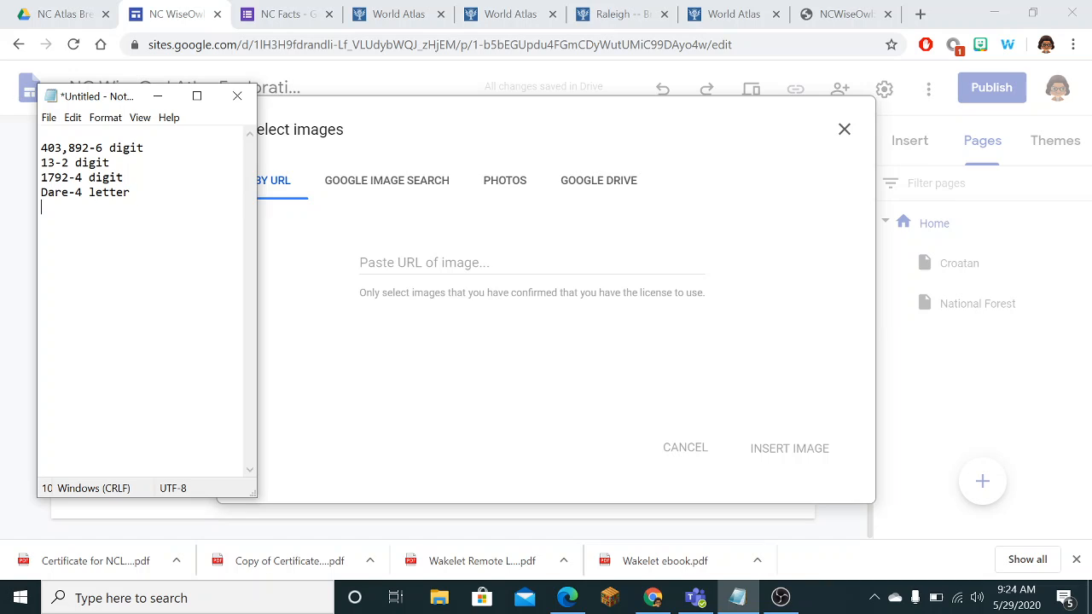
key("shift+Up")
key("ctrl+x")
left_click(418, 207)
Step: Search Google images for 'raleigh nc' and browse the skyline and capitol results
left_click(414, 184)
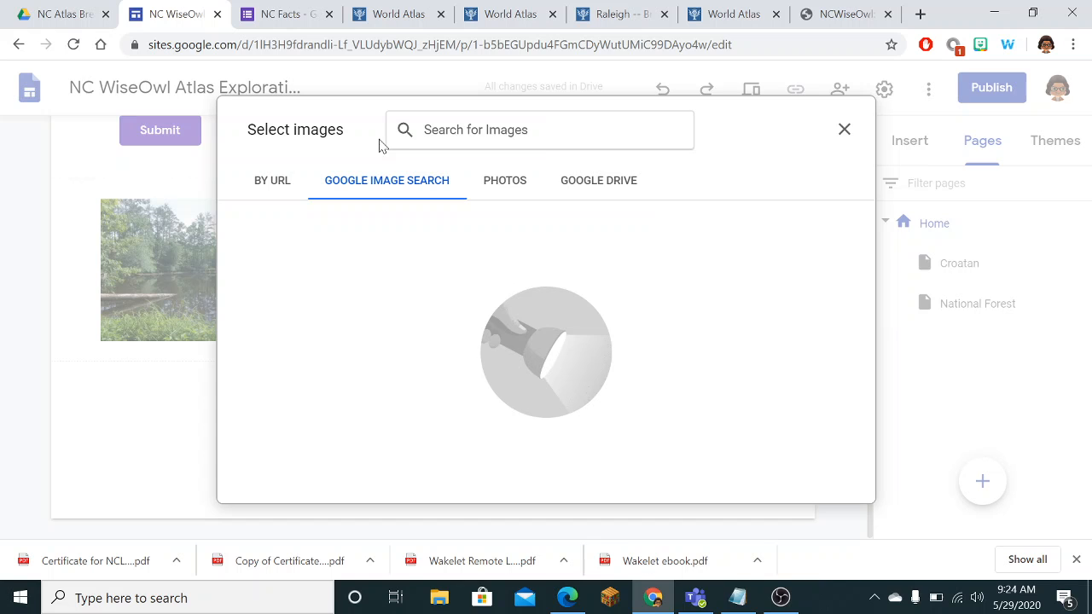
type("Raleigh")
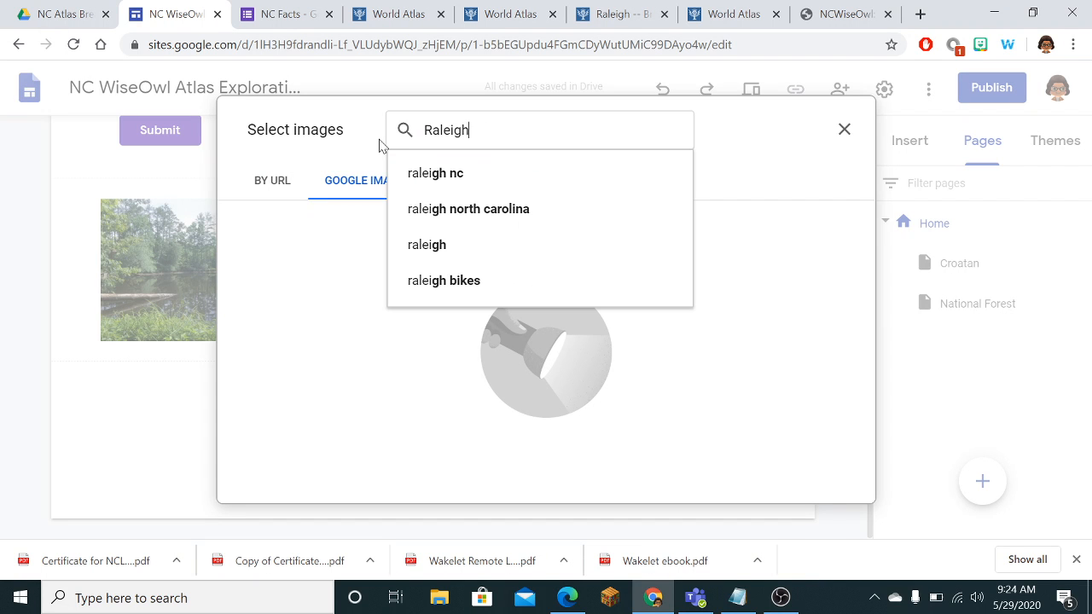
left_click(427, 179)
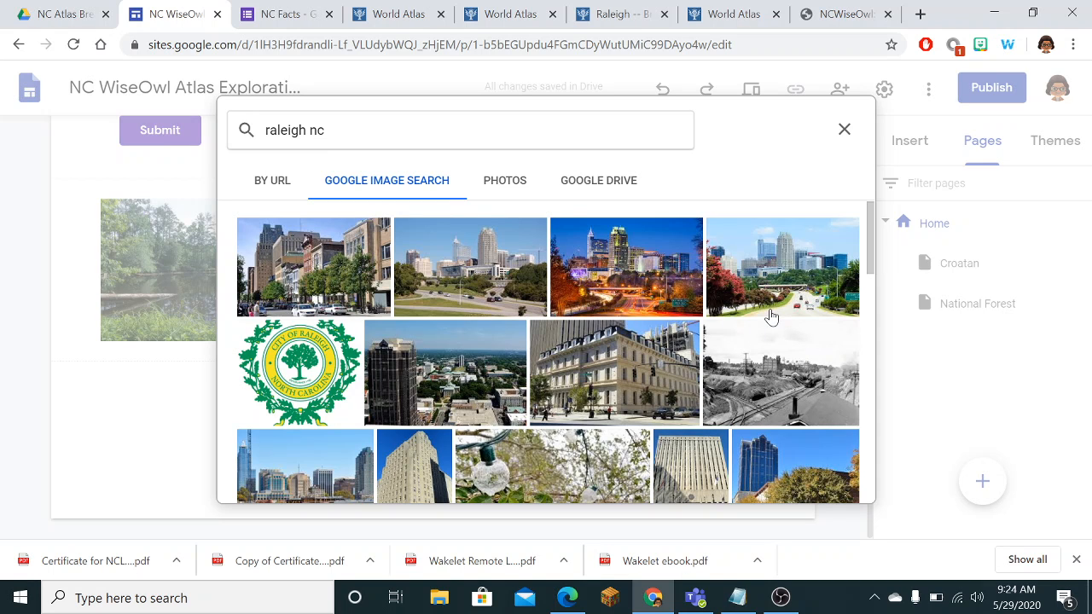
scroll(771, 317, "down", 3)
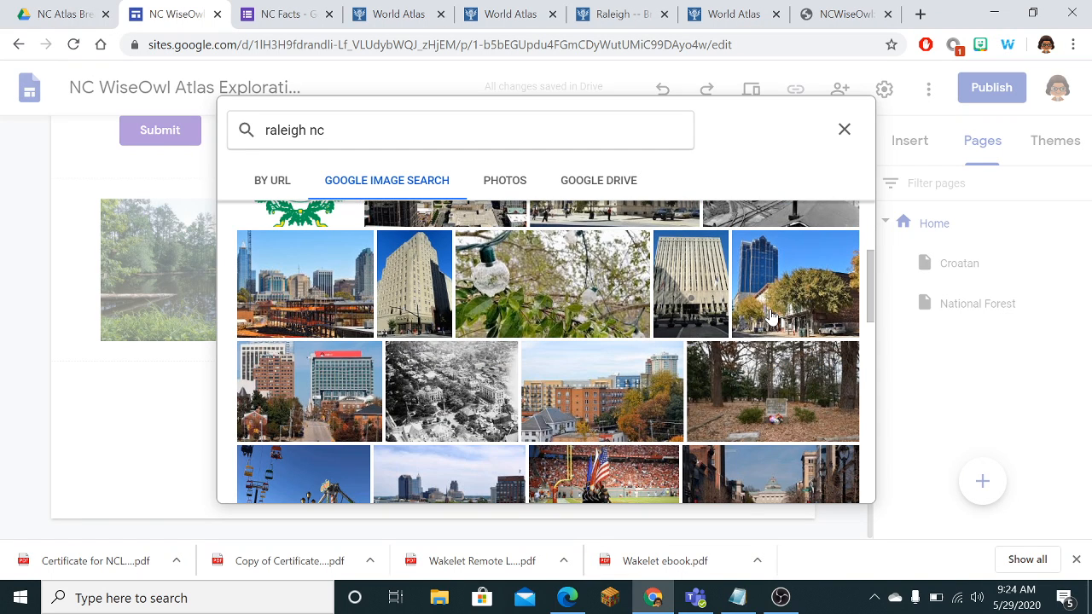
scroll(770, 316, "down", 3)
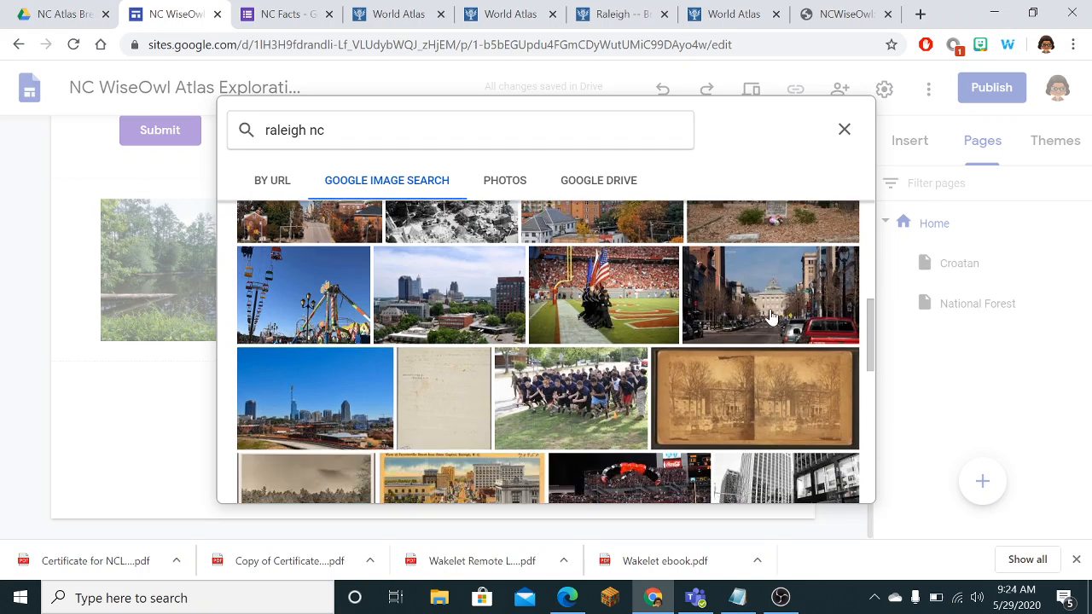
scroll(768, 312, "up", 3)
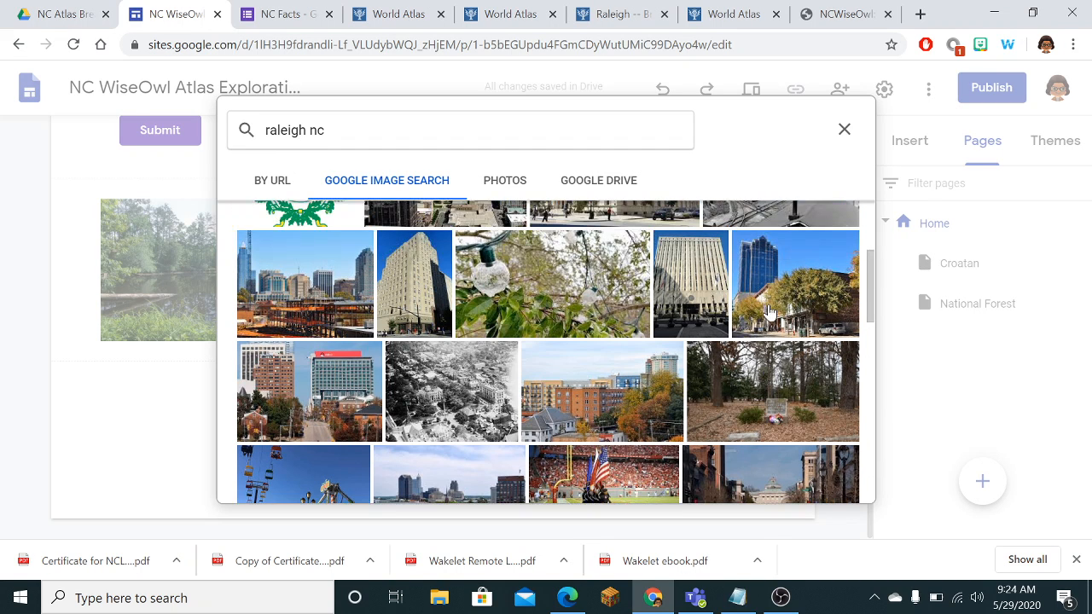
scroll(768, 312, "down", 4)
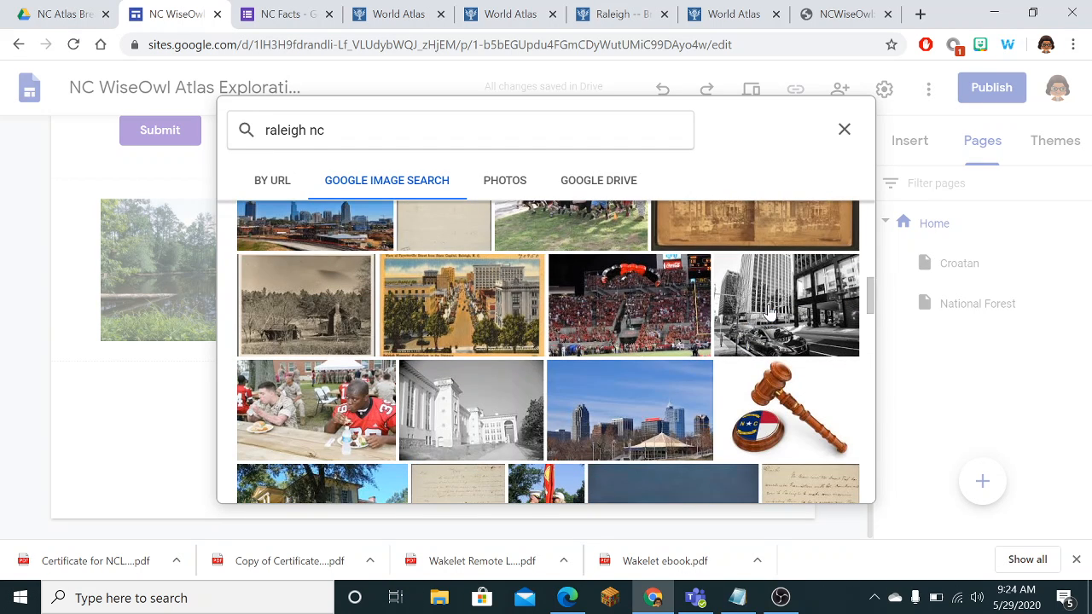
scroll(770, 313, "down", 3)
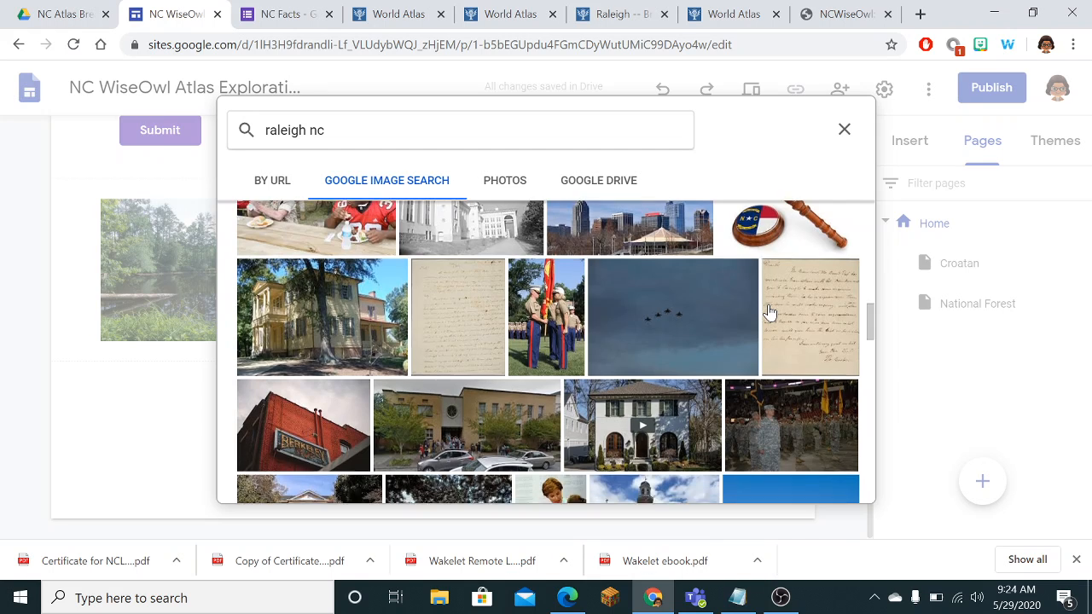
scroll(770, 314, "down", 3)
scroll(770, 312, "down", 3)
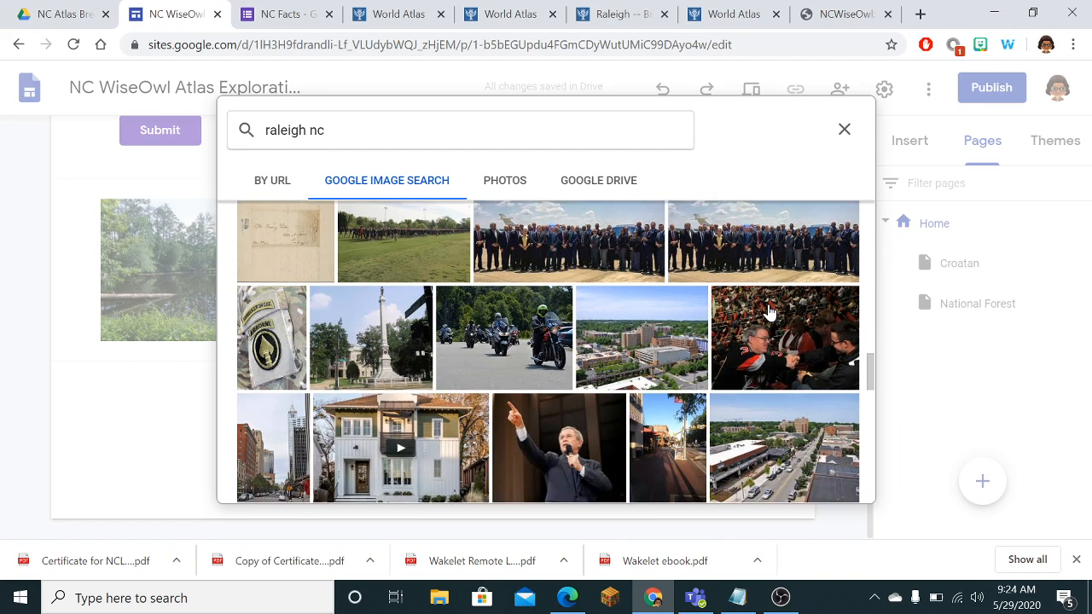
scroll(769, 312, "down", 3)
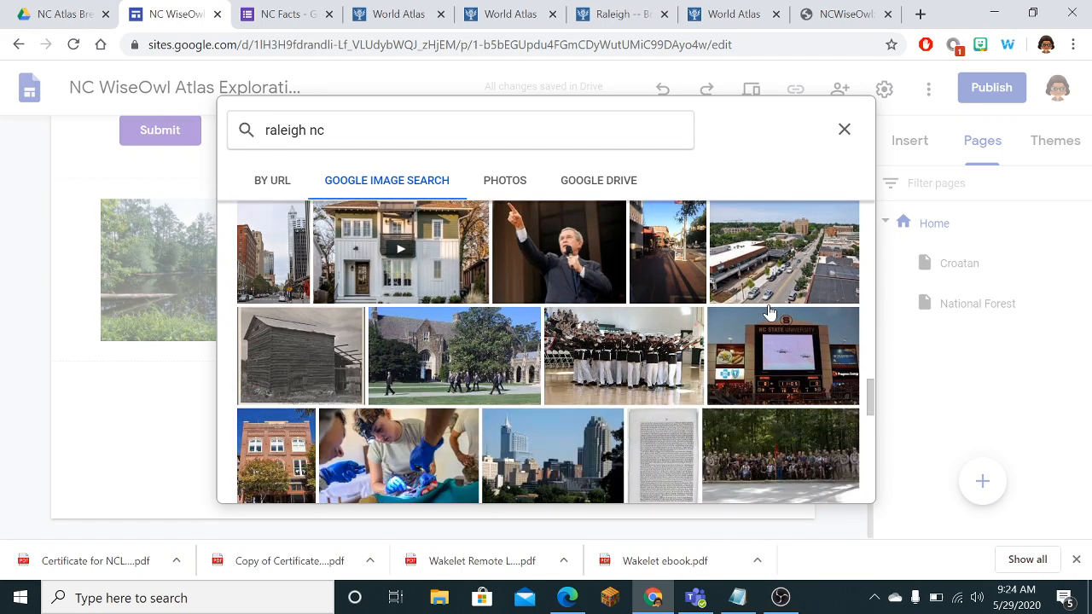
scroll(769, 312, "down", 3)
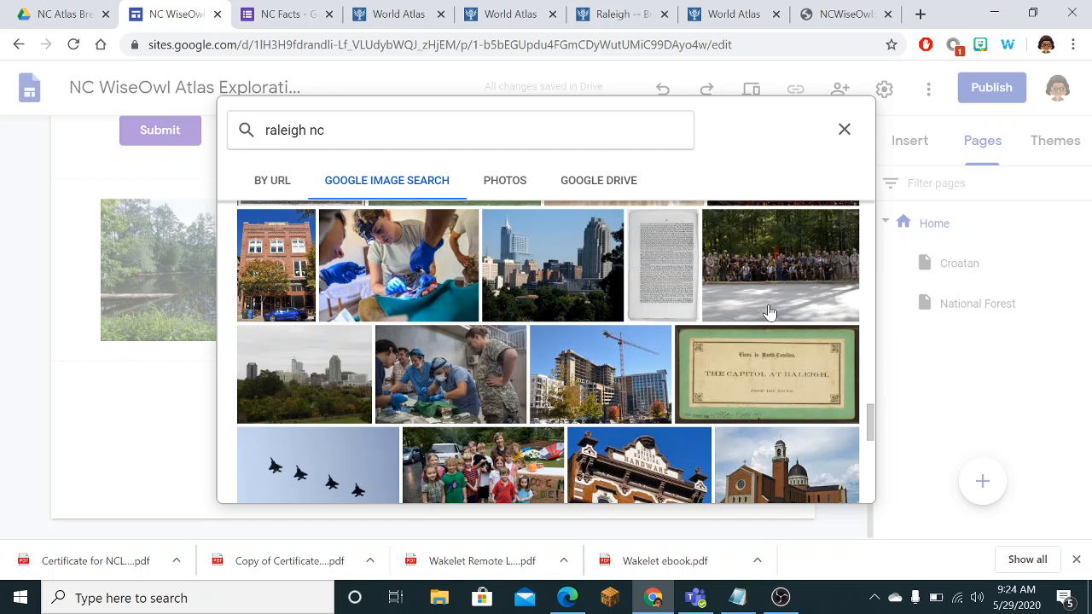
scroll(768, 312, "down", 3)
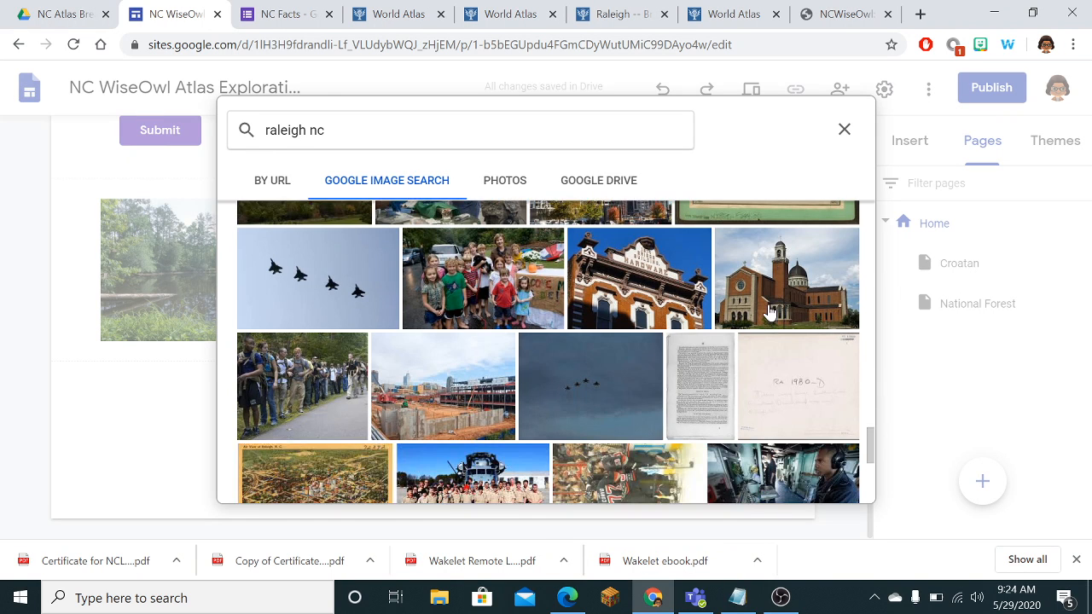
scroll(769, 312, "down", 3)
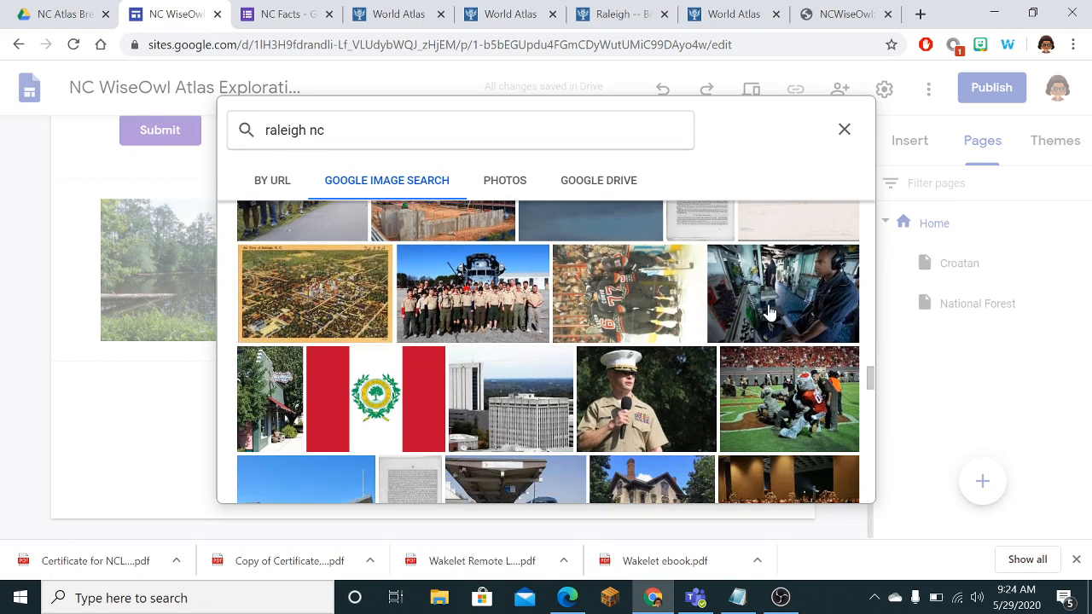
scroll(768, 312, "up", 15)
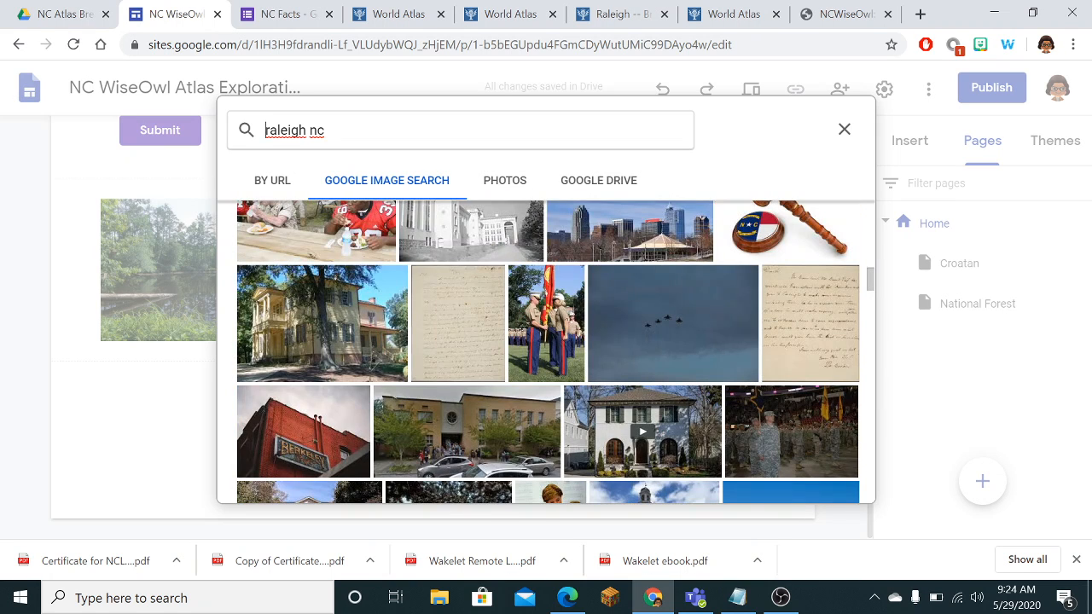
Step: Search images for 'capitol building raleigh nc', correcting the typo in the query
left_click(265, 130)
type("capit")
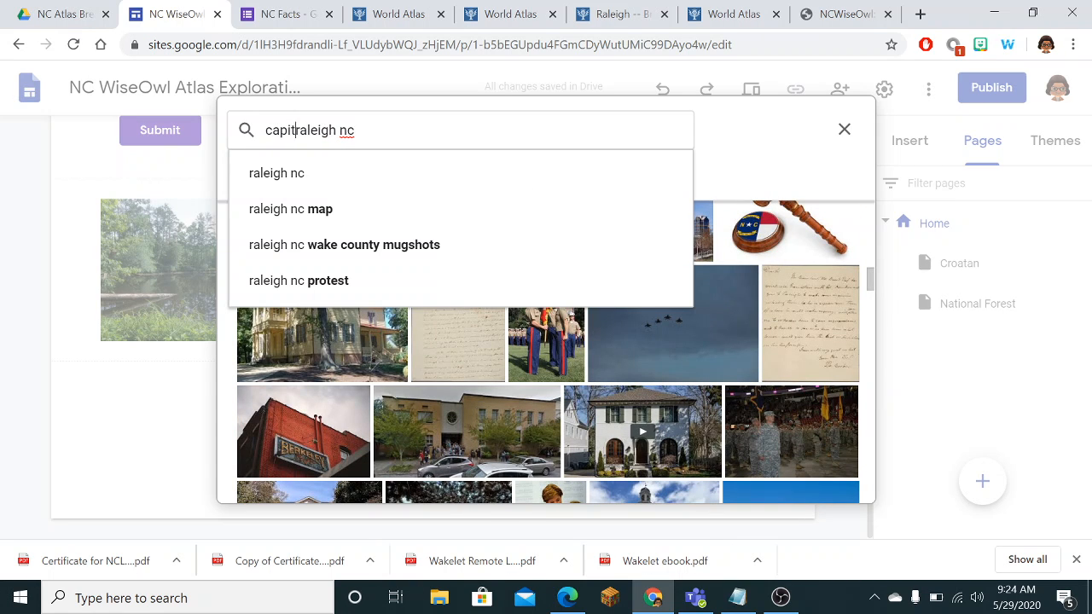
type("ol builsin")
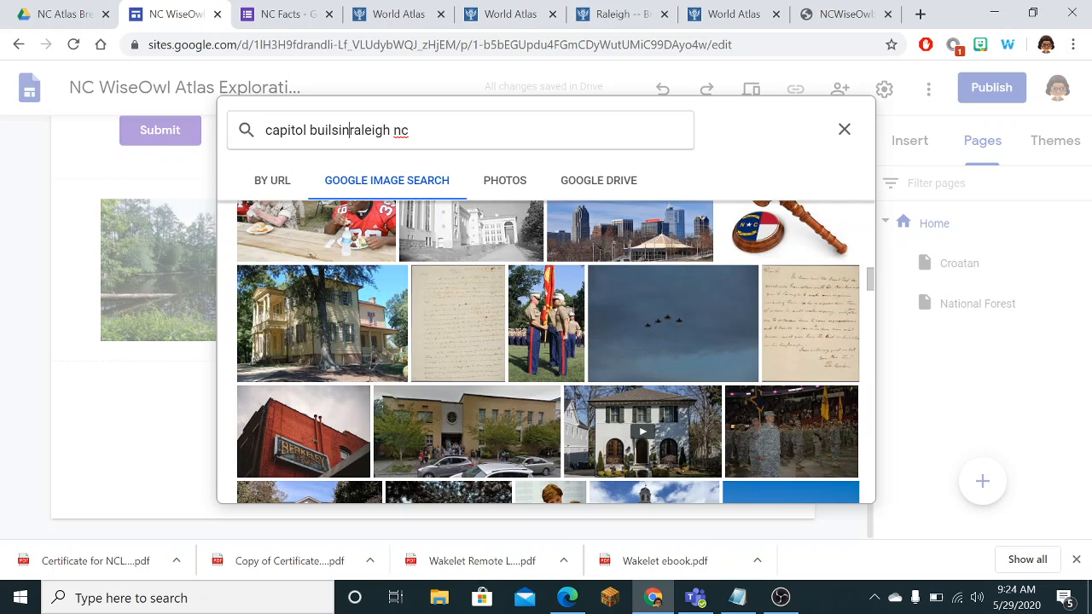
key("BackSpace")
key("BackSpace")
key("BackSpace")
type("ding")
key("Return")
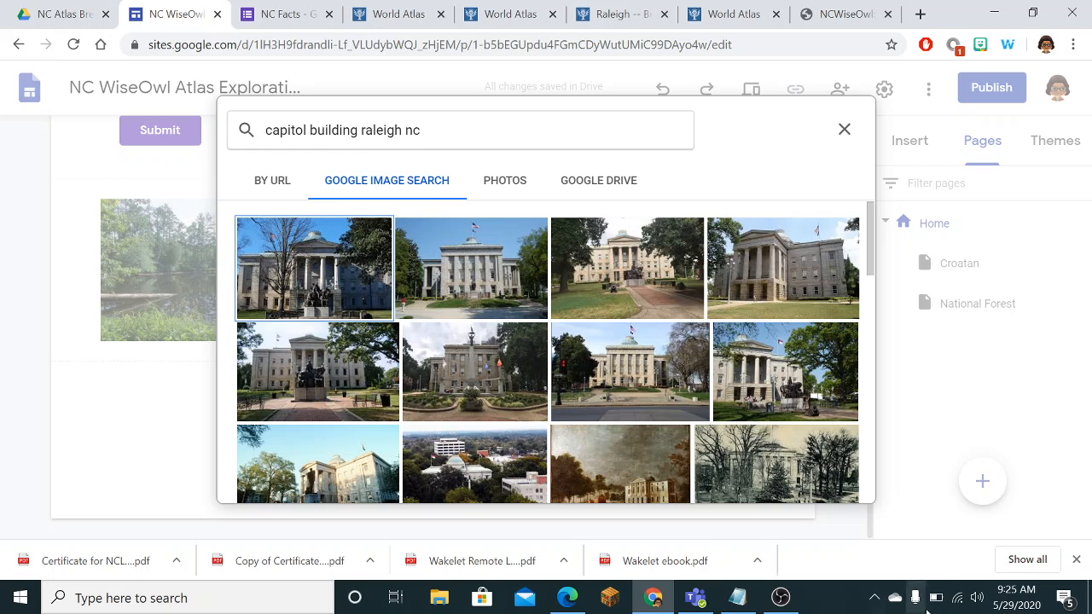
Step: Pause and then resume the screen recording
mouse_move(732, 607)
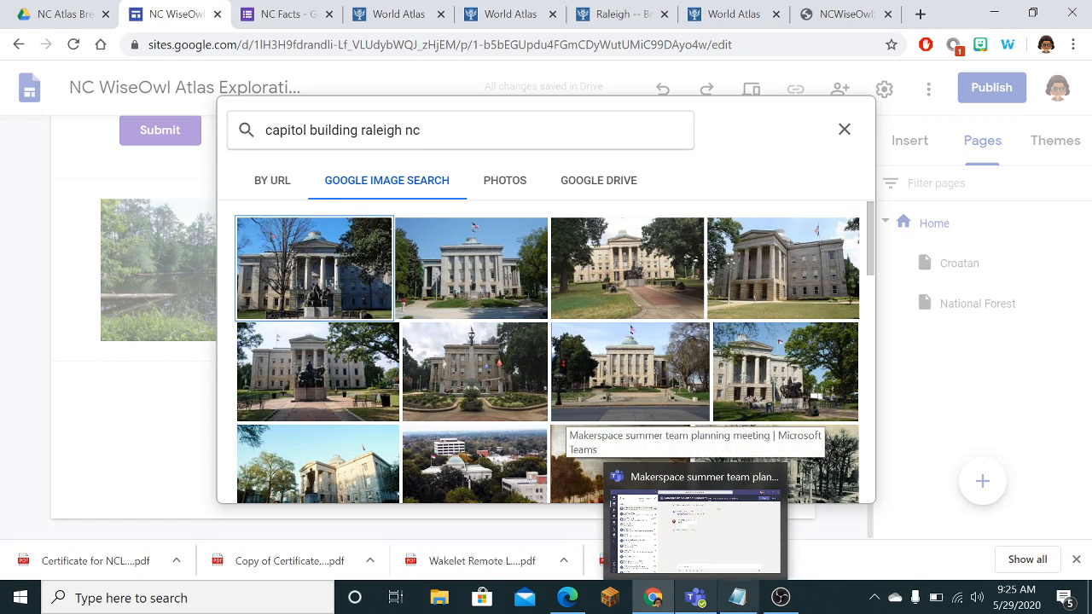
mouse_move(784, 601)
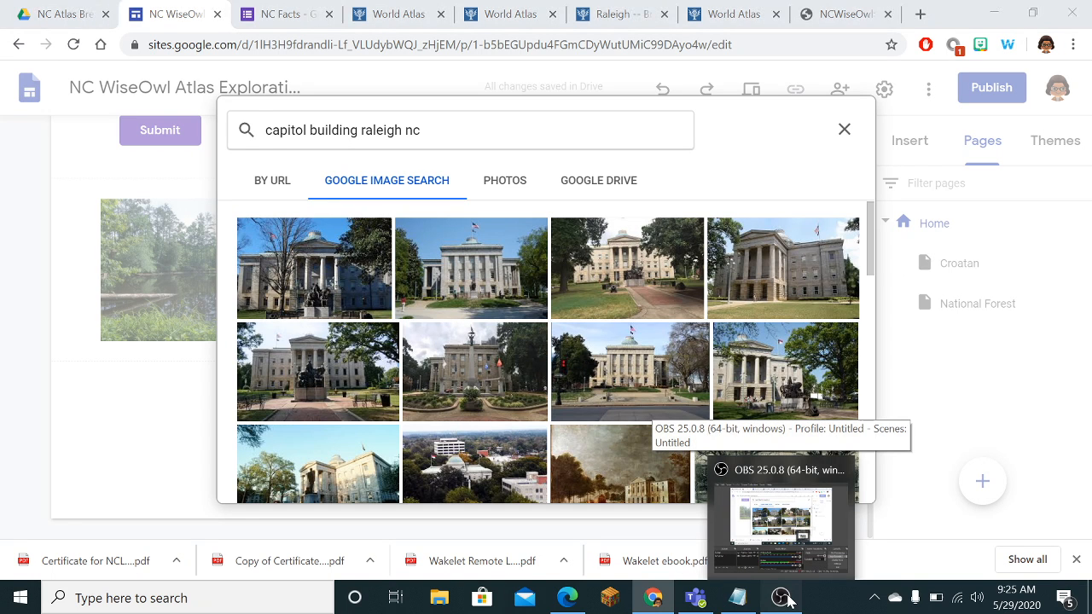
left_click(783, 599)
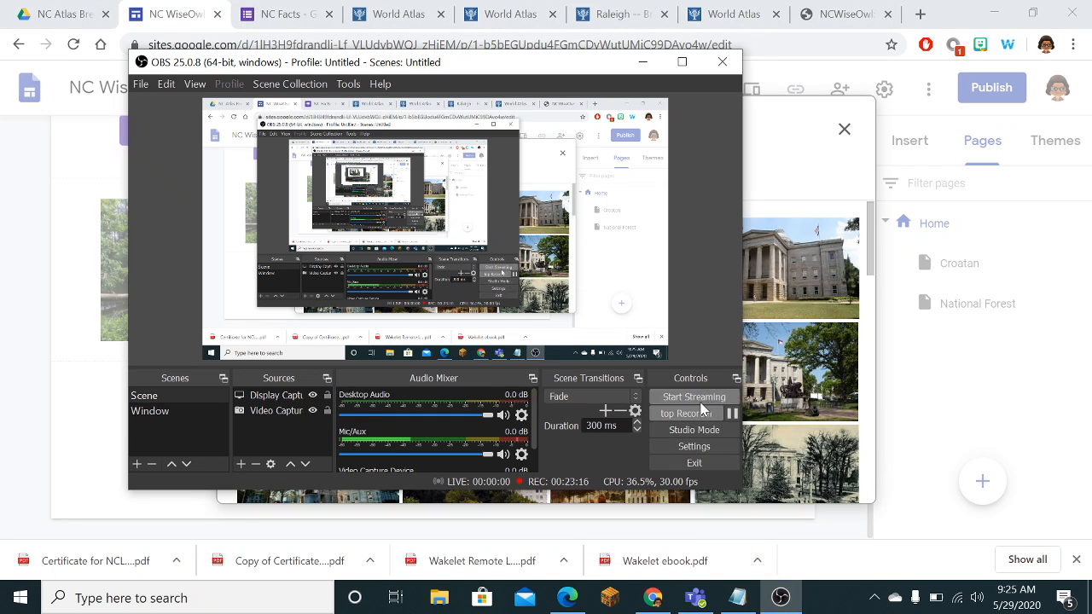
left_click(732, 413)
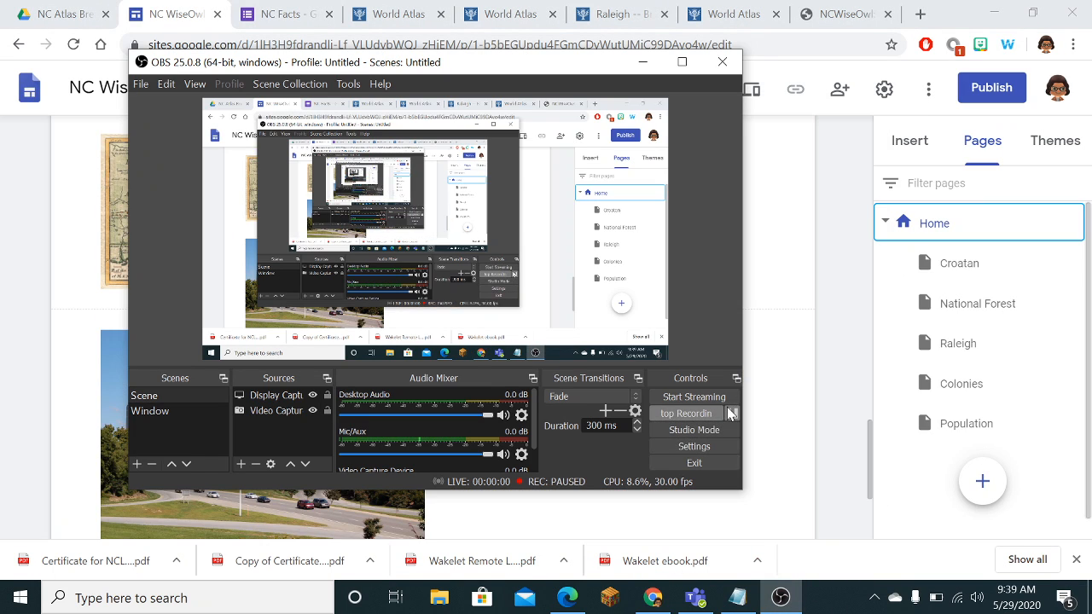
left_click(732, 413)
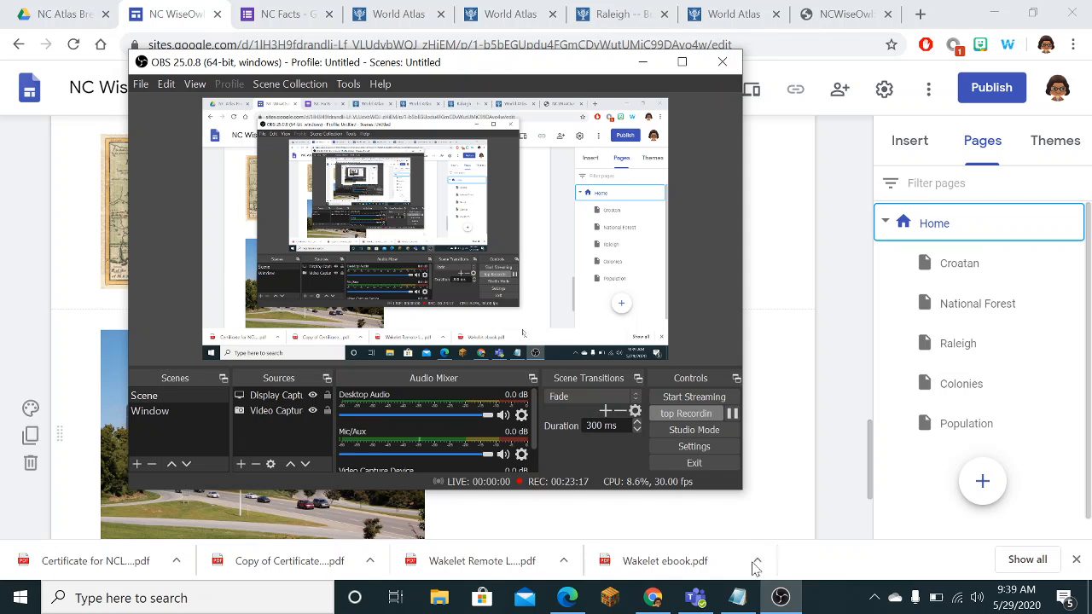
Step: Link the tree image on the Home page to the Croatan page
left_click(636, 529)
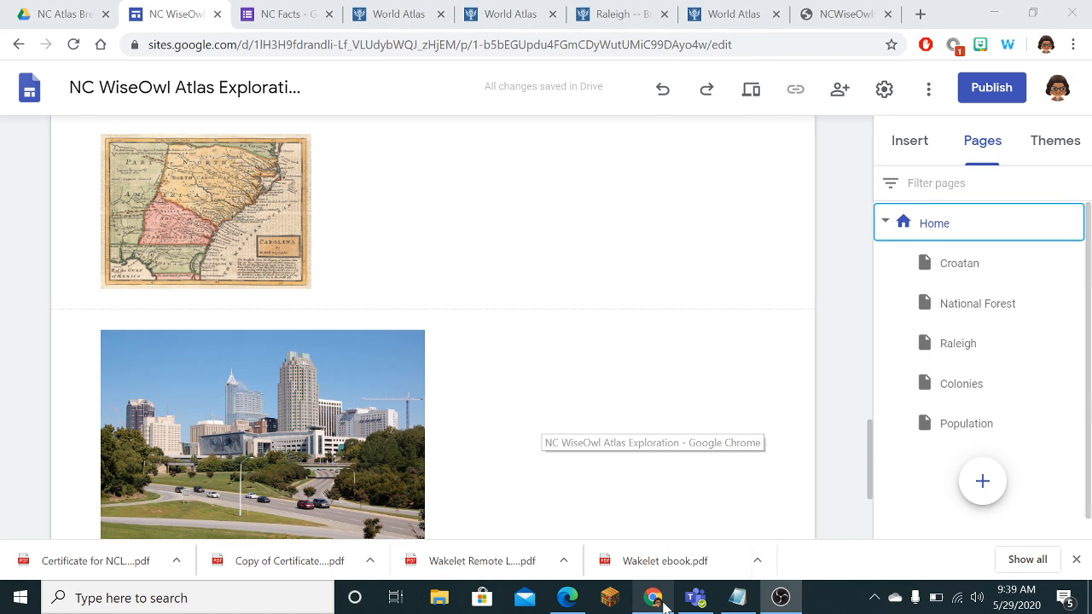
scroll(504, 388, "up", 2)
scroll(508, 378, "down", 2)
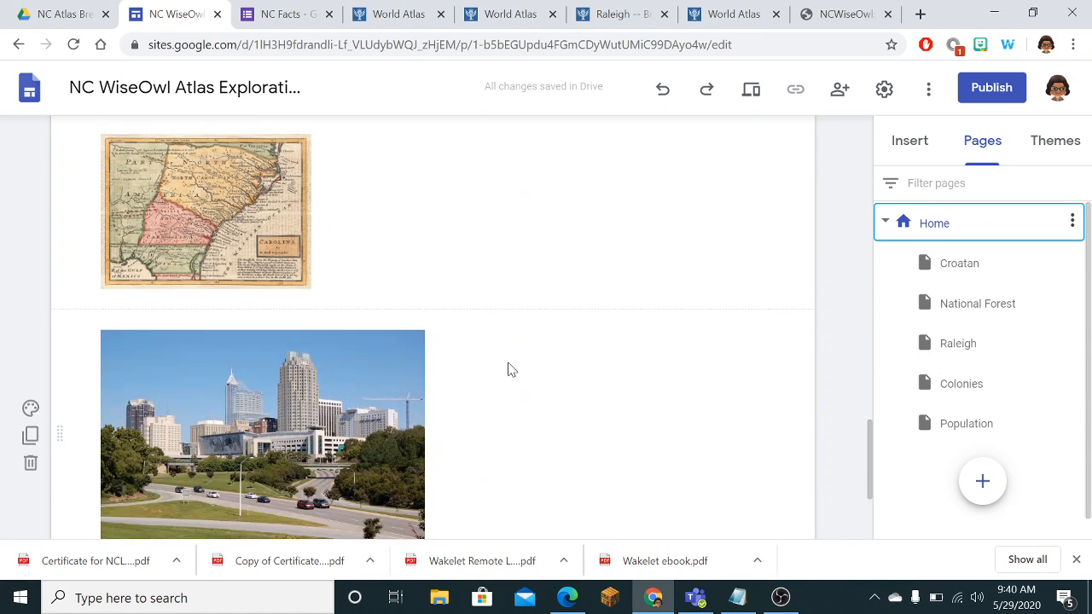
scroll(512, 363, "up", 10)
scroll(597, 314, "up", 3)
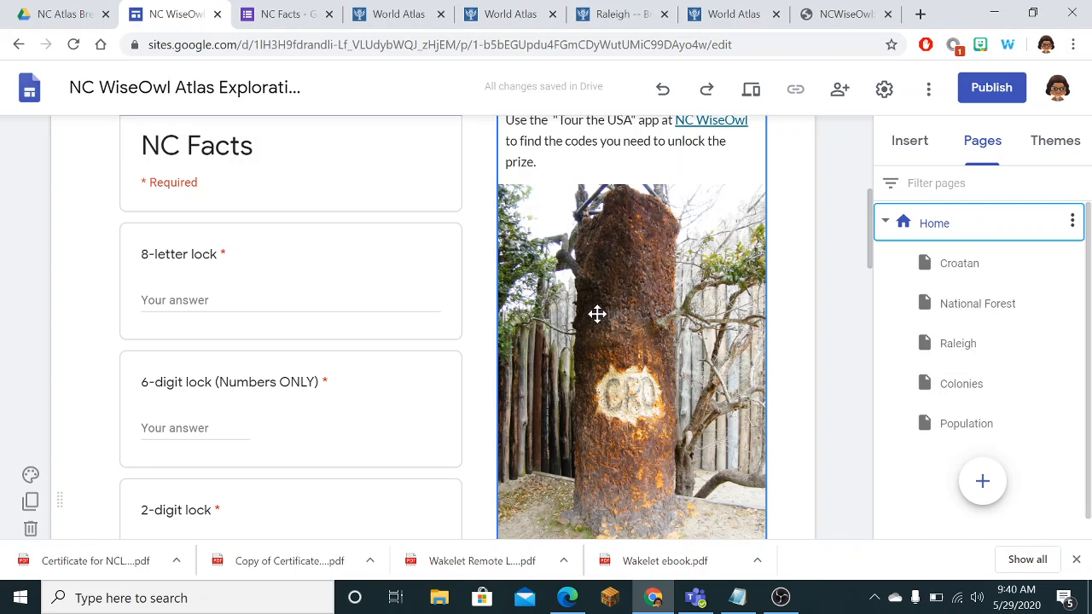
left_click(599, 321)
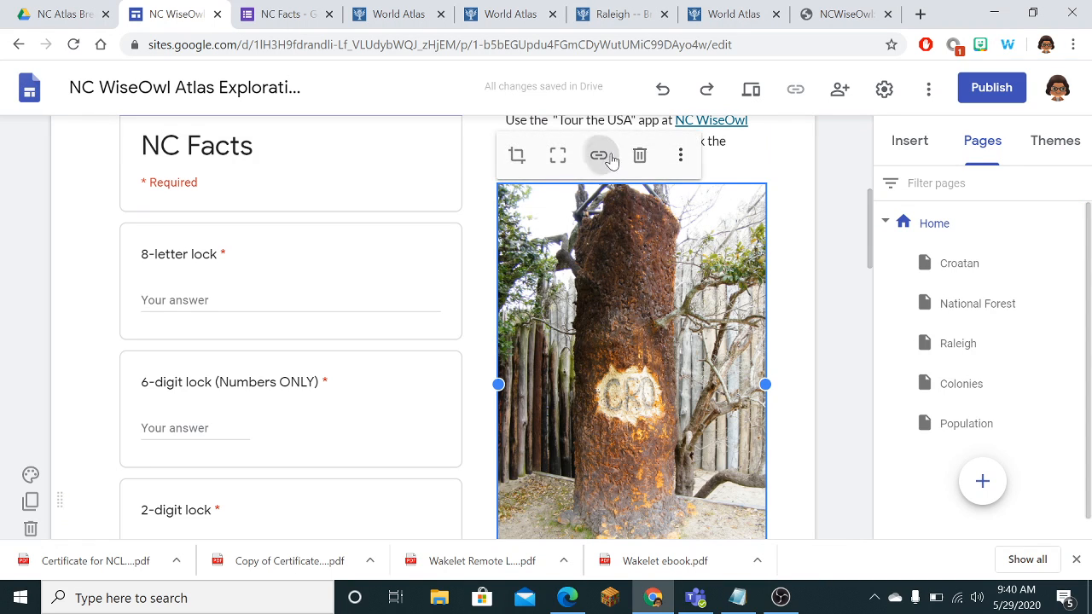
left_click(612, 161)
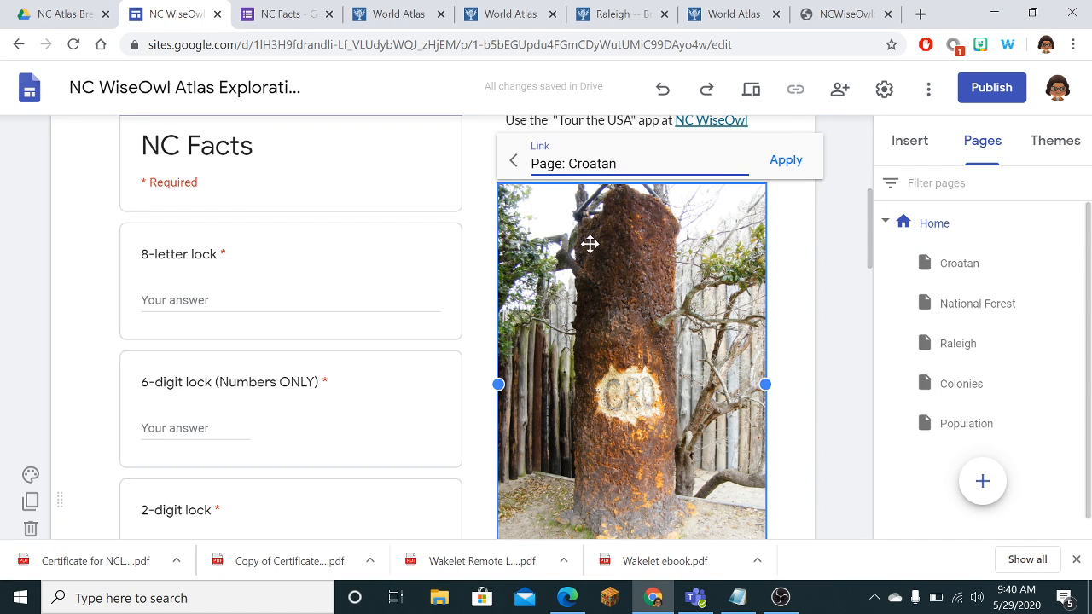
scroll(590, 244, "down", 2)
scroll(590, 244, "up", 4)
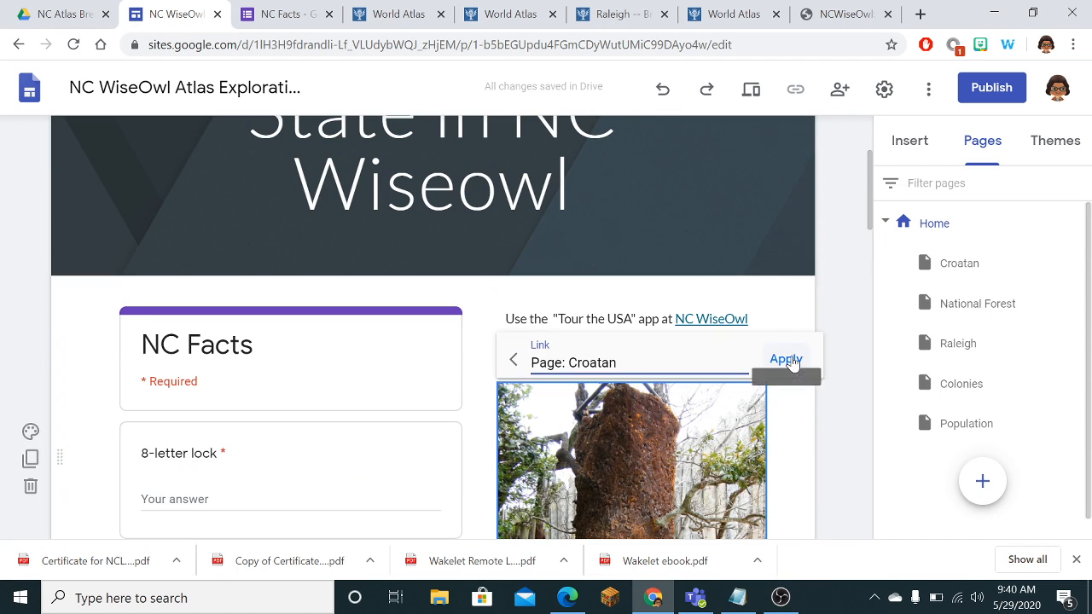
left_click(787, 365)
Step: Link the forest lake photo to the National Forest page
scroll(787, 414, "down", 5)
scroll(717, 399, "down", 5)
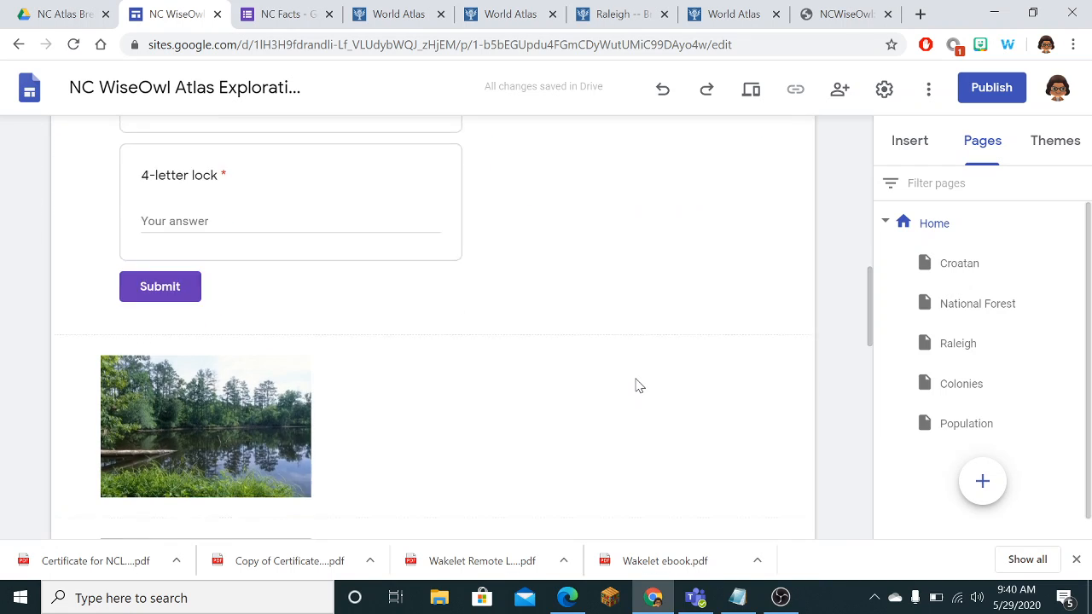
scroll(654, 353, "up", 2)
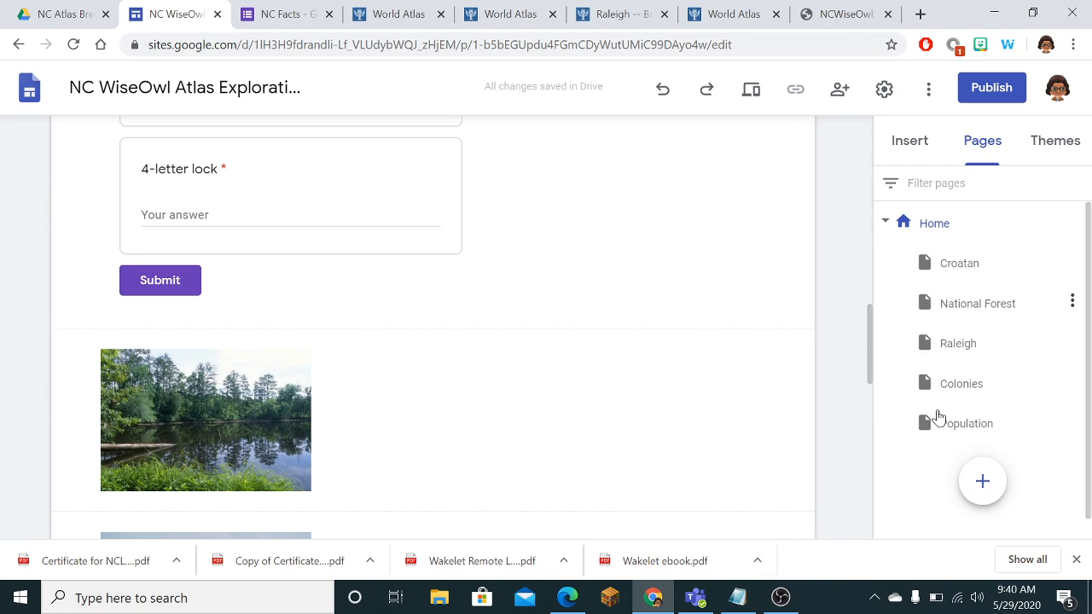
scroll(288, 421, "up", 2)
scroll(288, 421, "down", 5)
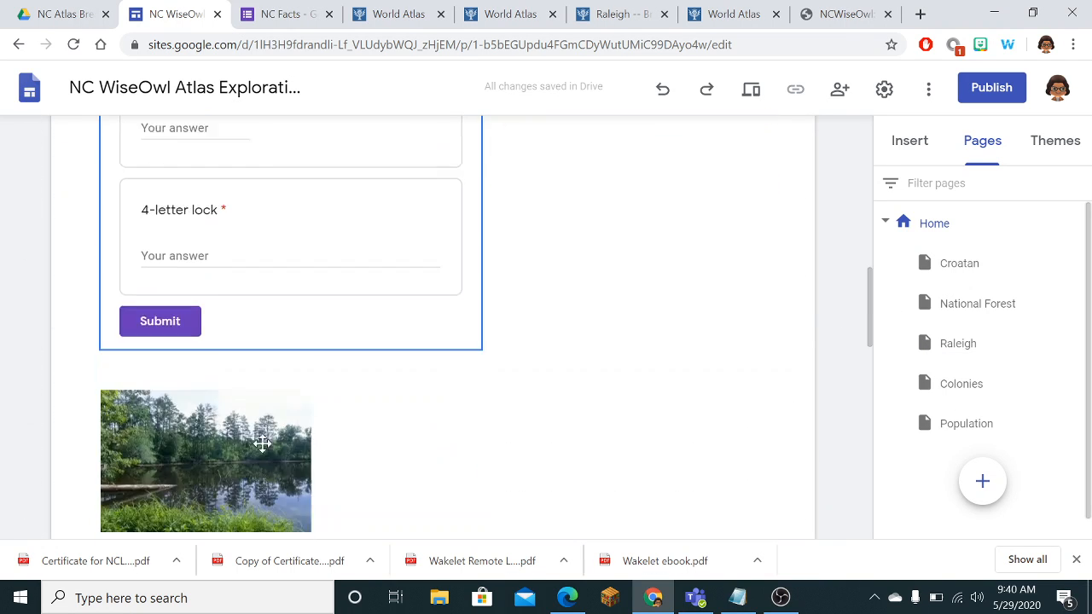
left_click(213, 256)
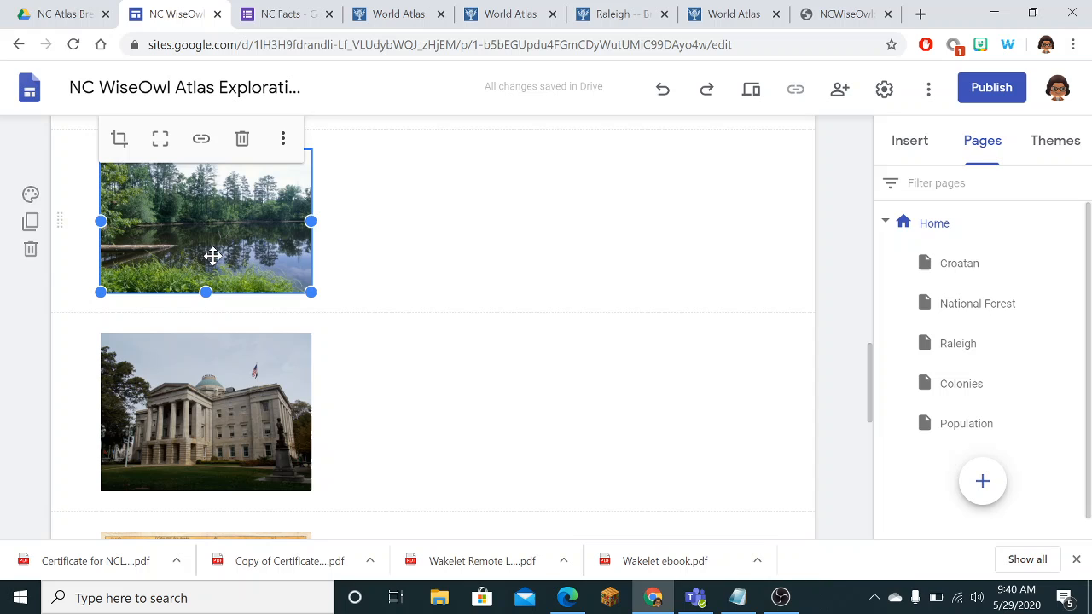
left_click(201, 140)
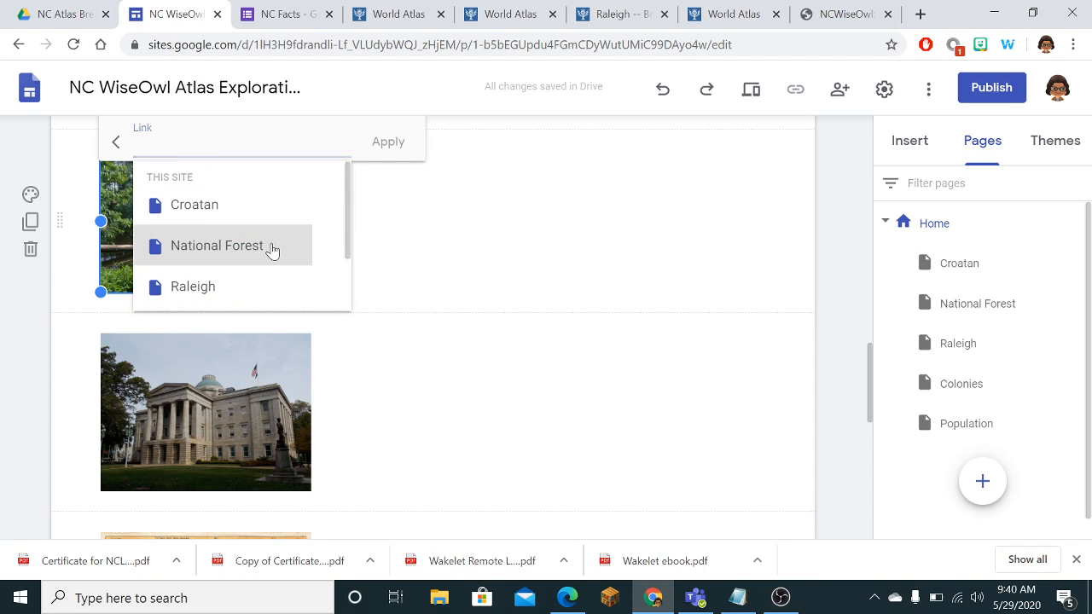
left_click(271, 245)
left_click(388, 143)
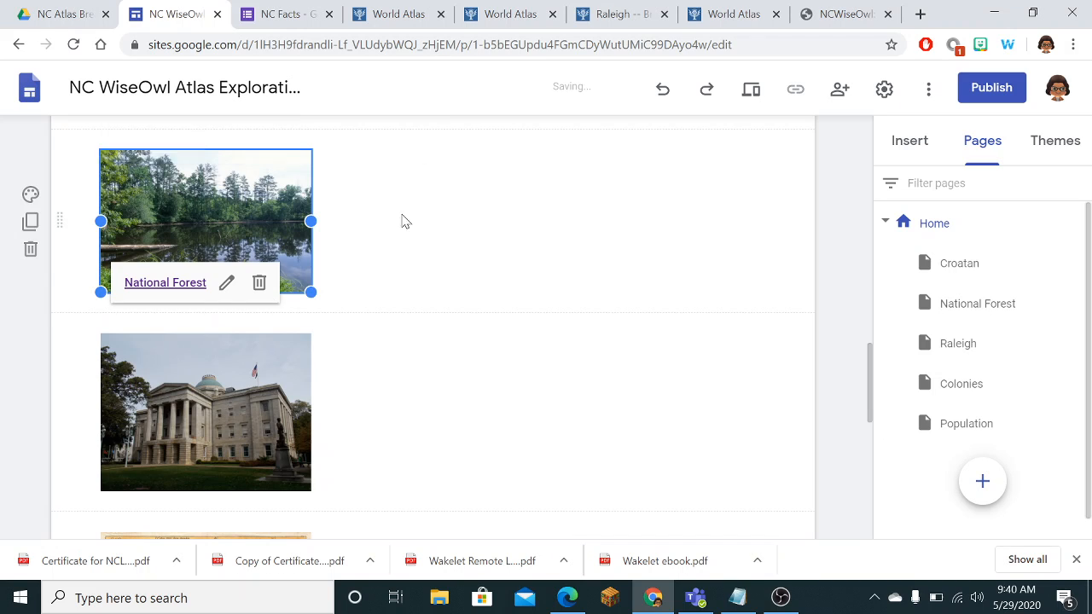
left_click(273, 368)
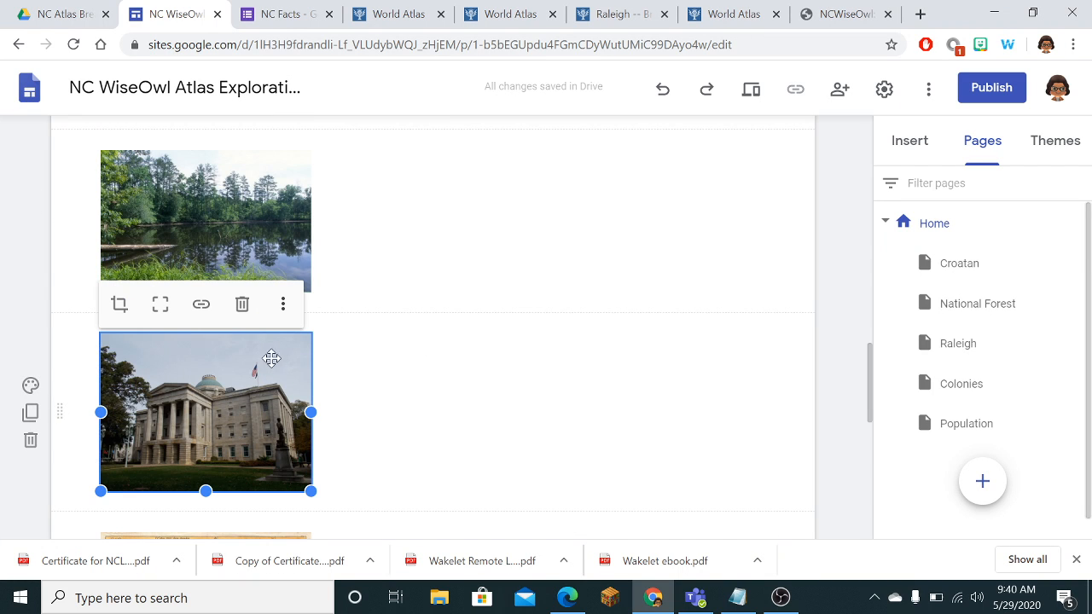
Step: Choose the Raleigh page as the Capitol building image's link target
left_click(200, 309)
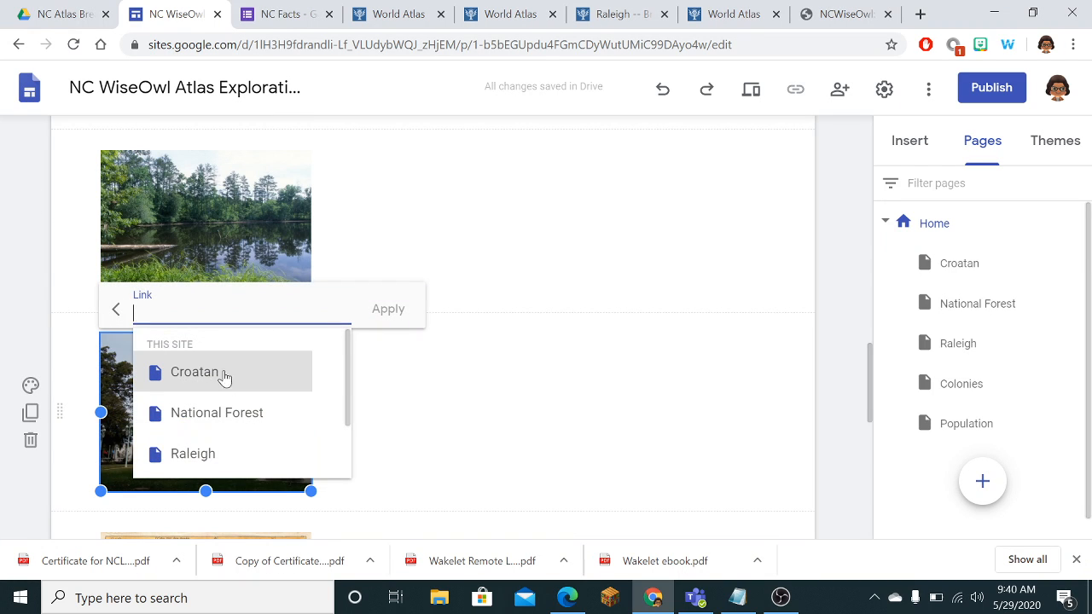
scroll(232, 386, "down", 2)
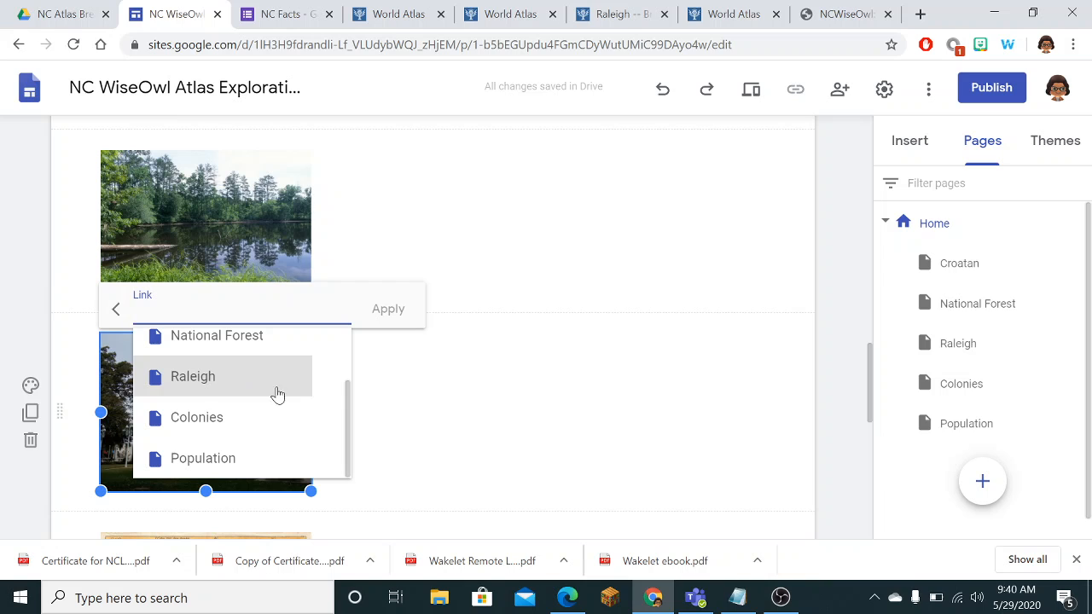
left_click(402, 380)
left_click(198, 406)
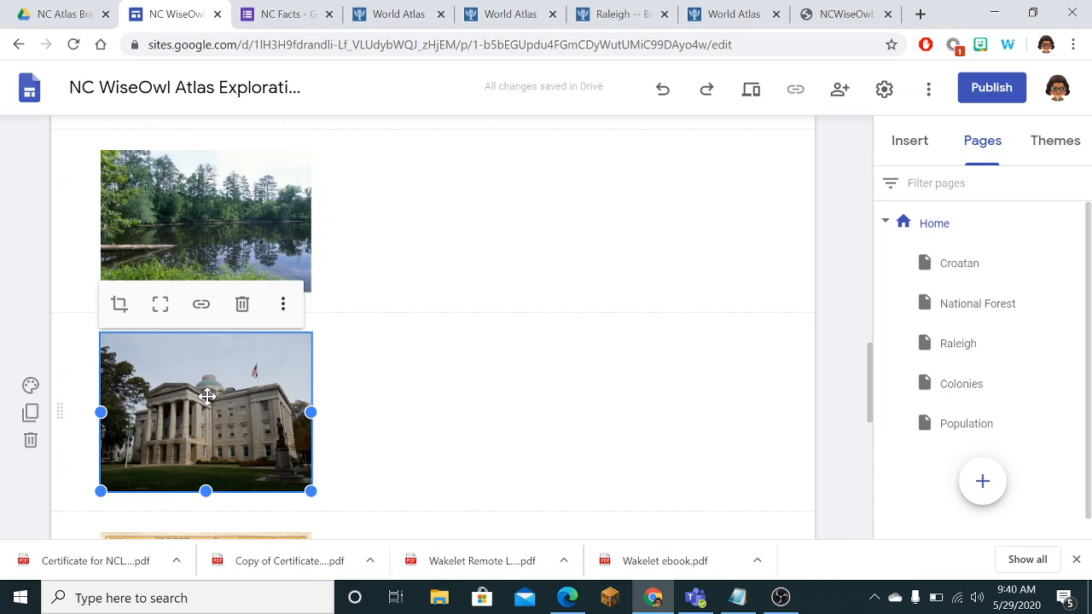
scroll(207, 395, "up", 3)
scroll(208, 391, "down", 3)
left_click(202, 305)
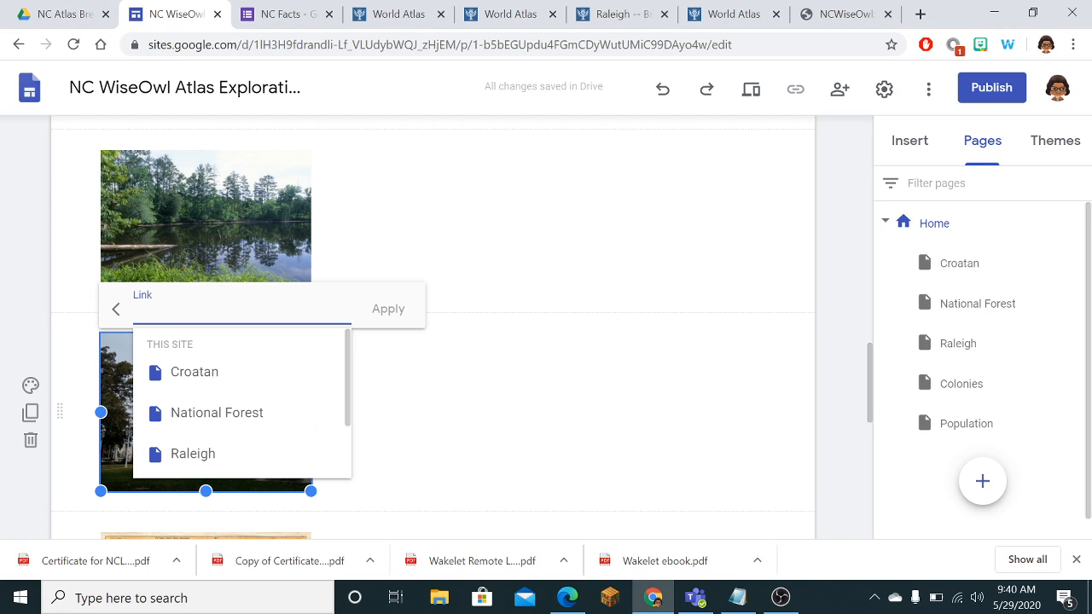
scroll(218, 427, "down", 2)
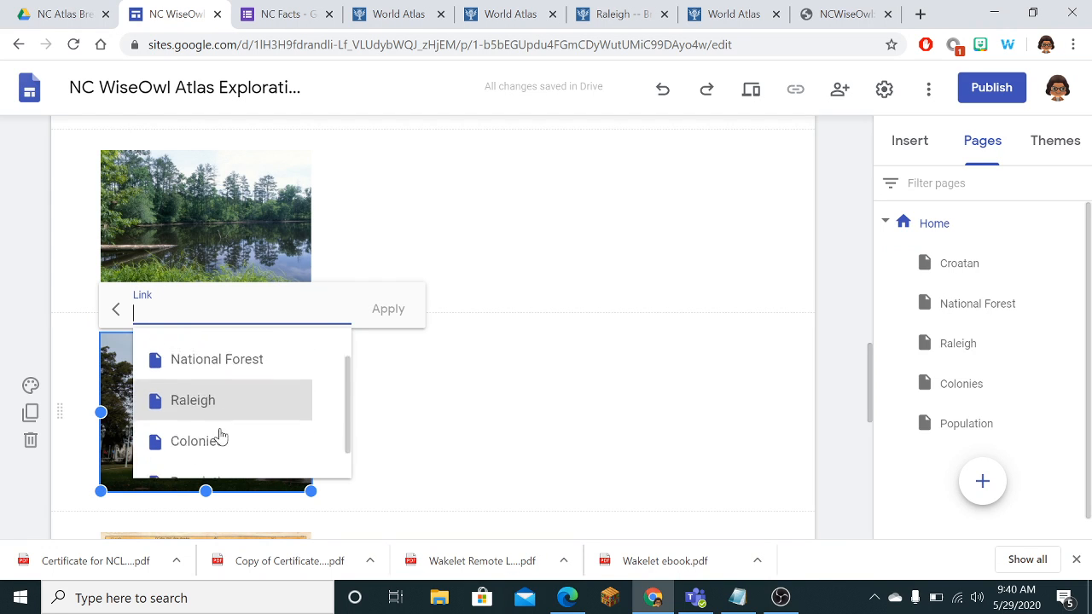
left_click(215, 380)
scroll(425, 411, "down", 2)
Step: Link the colonial map image to the Colonies page
left_click(244, 382)
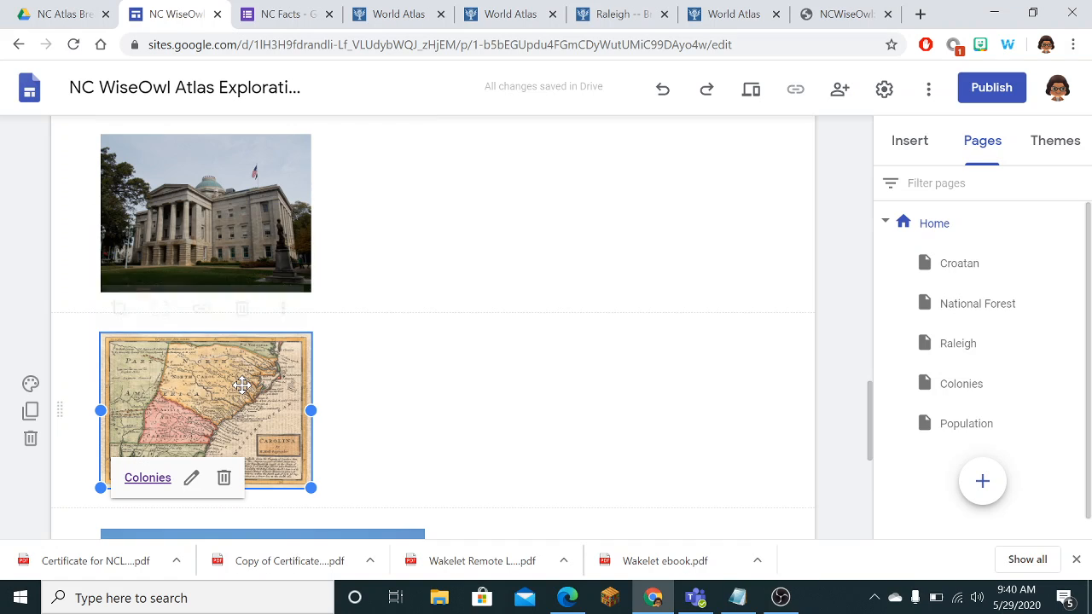
left_click(205, 306)
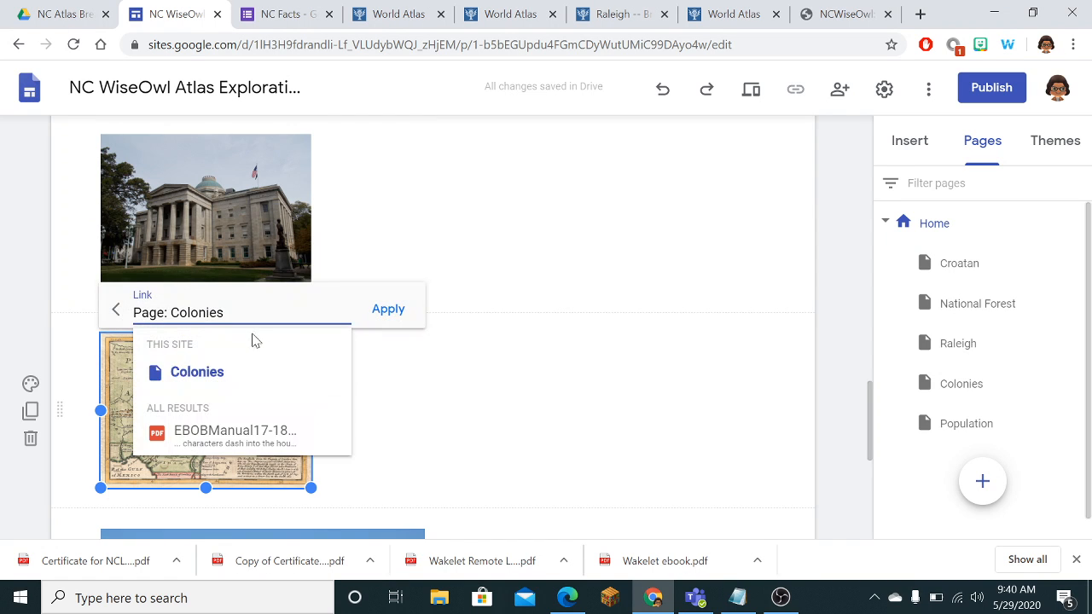
left_click(294, 370)
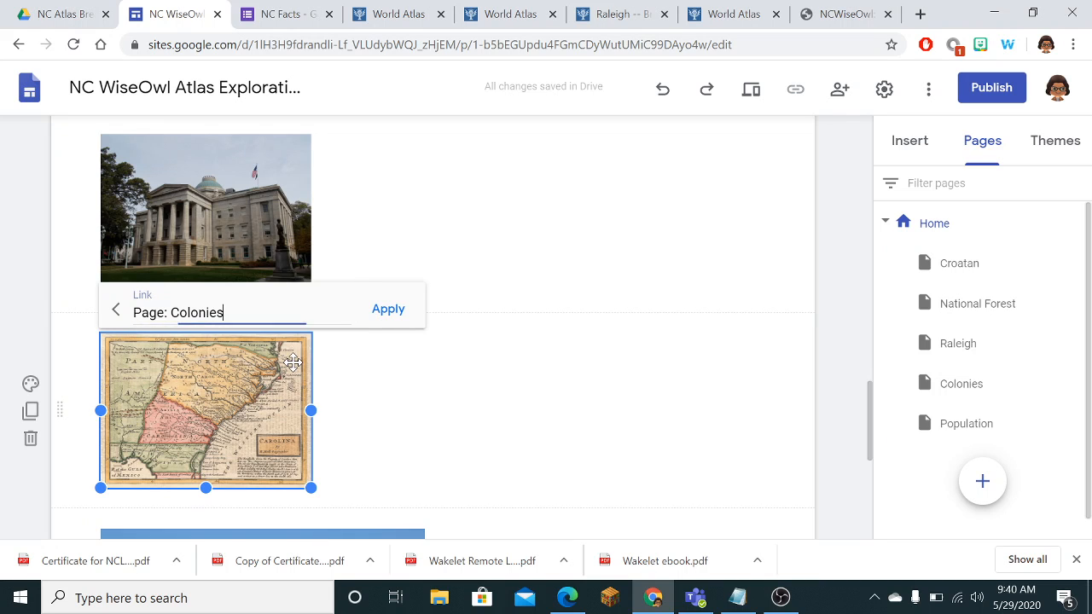
left_click(390, 316)
scroll(369, 358, "down", 2)
scroll(368, 373, "down", 2)
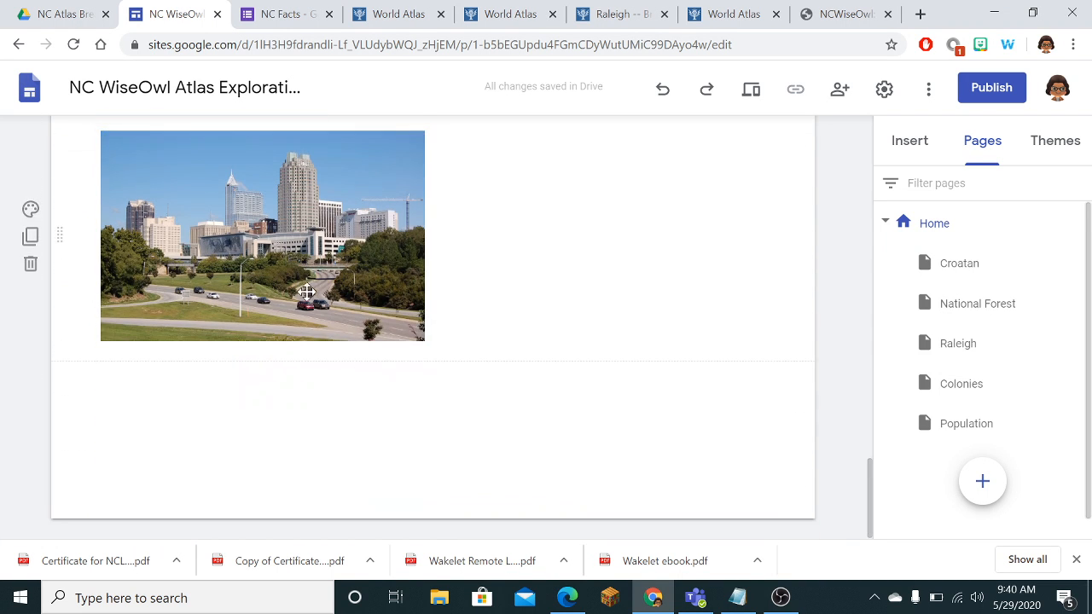
Step: Link the city skyline image to the Population page
left_click(225, 316)
scroll(225, 321, "up", 2)
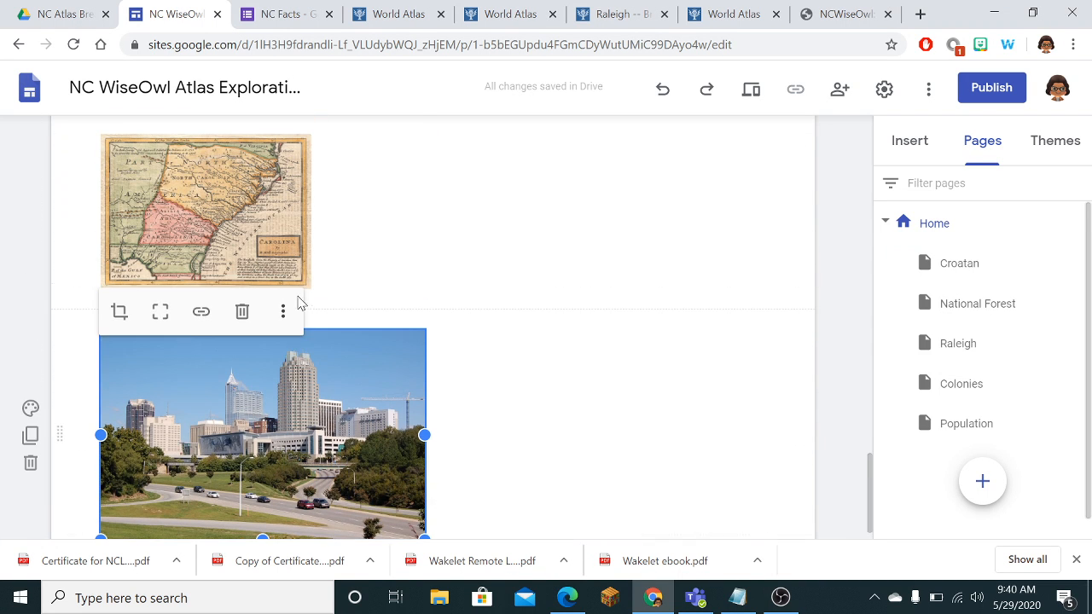
left_click(202, 302)
scroll(222, 384, "down", 1)
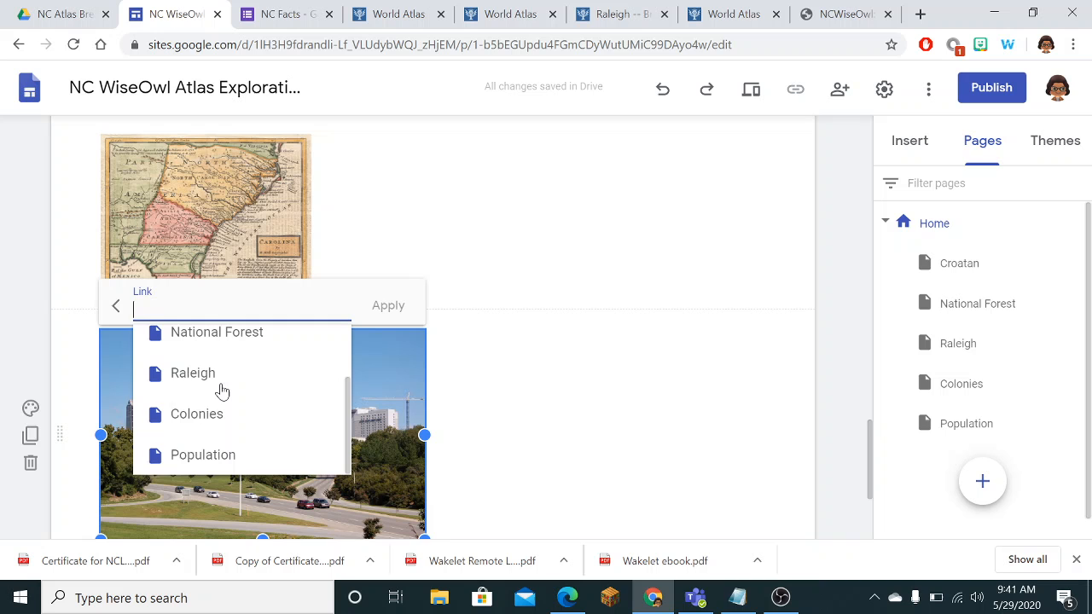
left_click(213, 455)
left_click(388, 305)
scroll(505, 306, "down", 10)
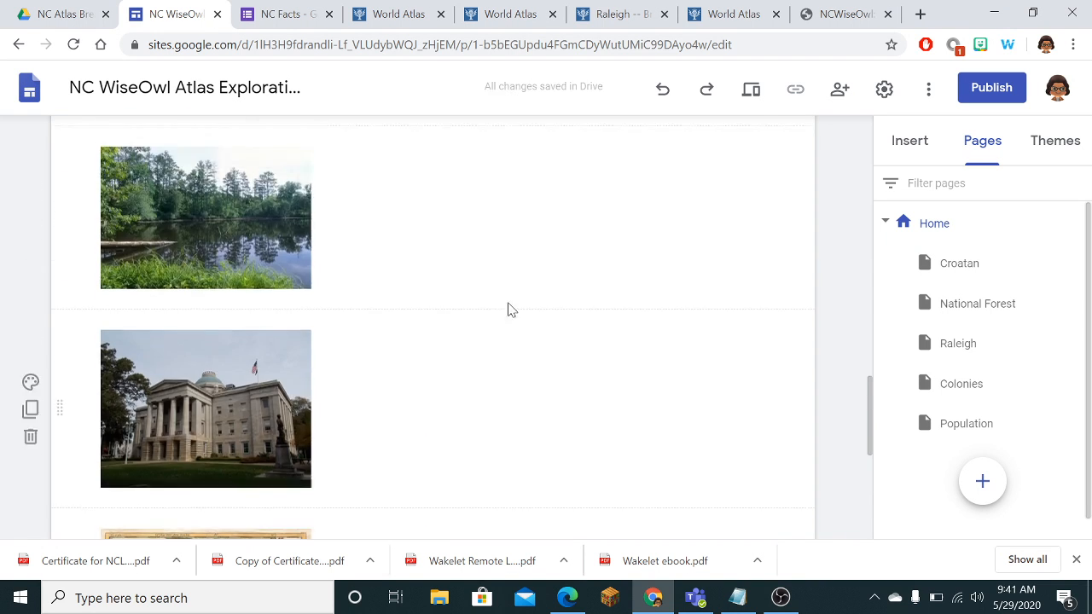
Step: Check that the tree stump and lake images link to Croatan and National Forest
left_click(584, 361)
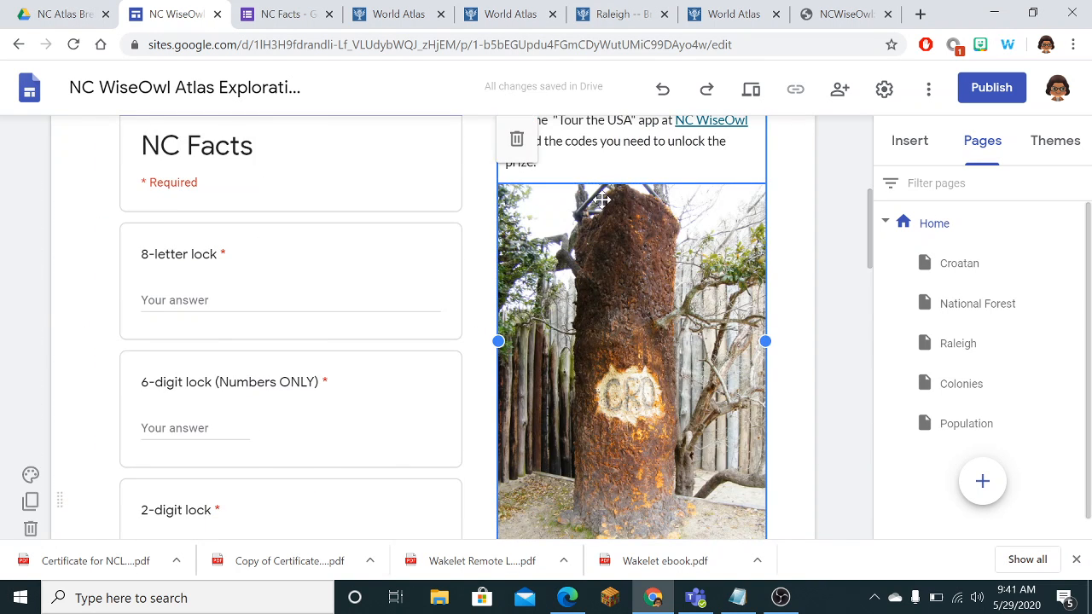
scroll(597, 325, "up", 2)
scroll(615, 290, "down", 5)
scroll(615, 290, "up", 5)
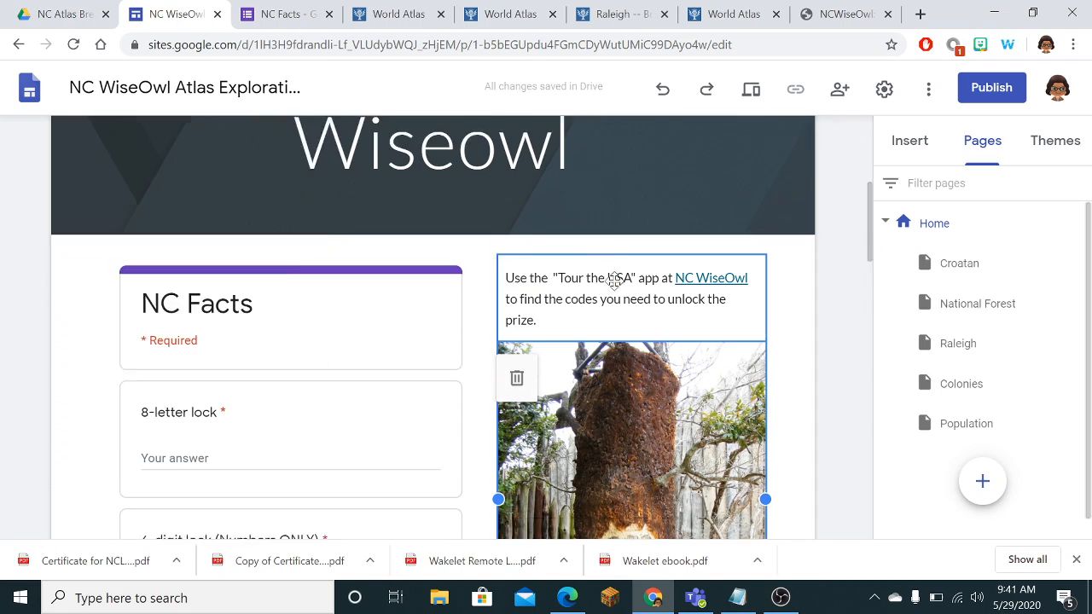
left_click(586, 392)
left_click(600, 335)
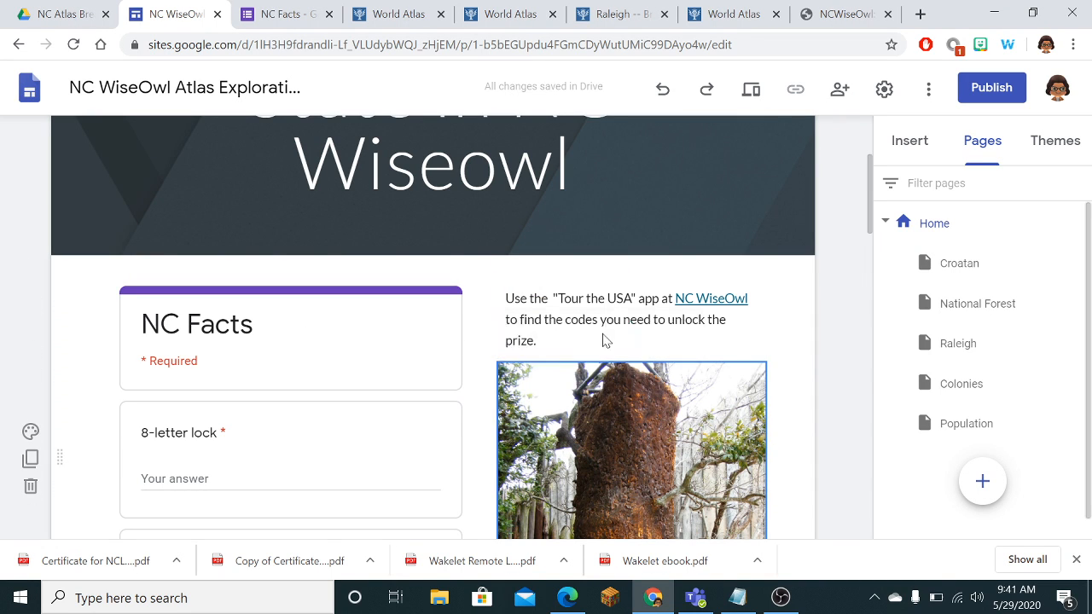
scroll(424, 440, "down", 5)
scroll(281, 446, "down", 5)
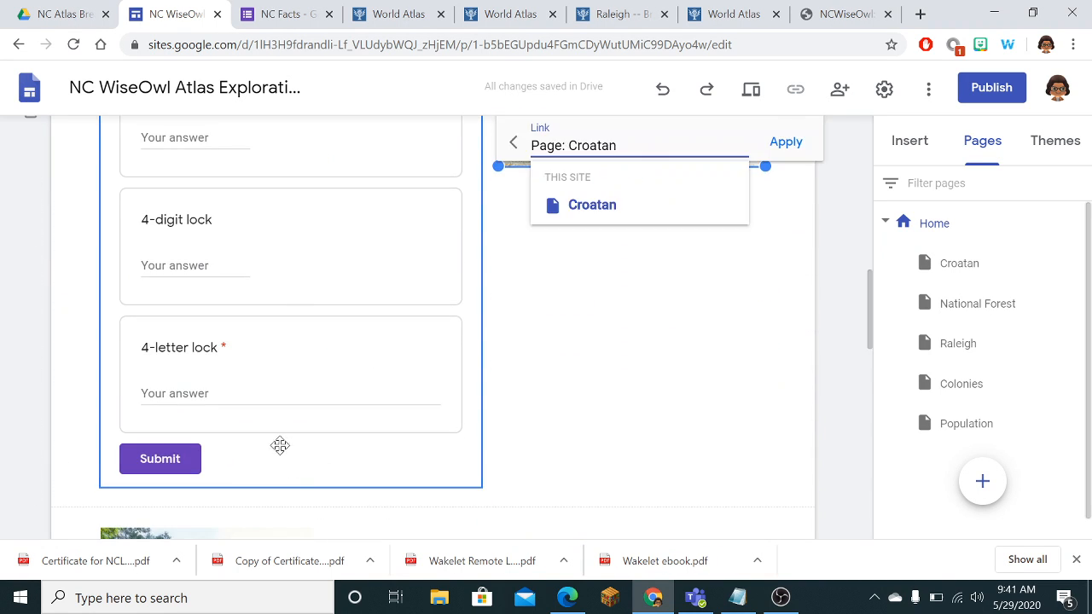
left_click_drag(219, 475, 192, 399)
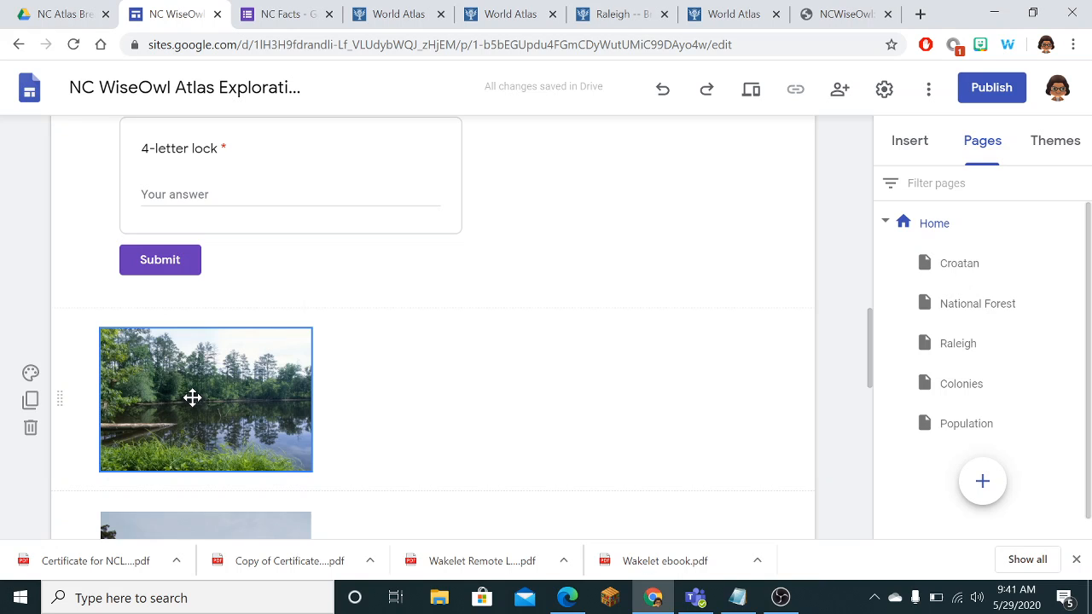
left_click(198, 300)
scroll(369, 389, "down", 2)
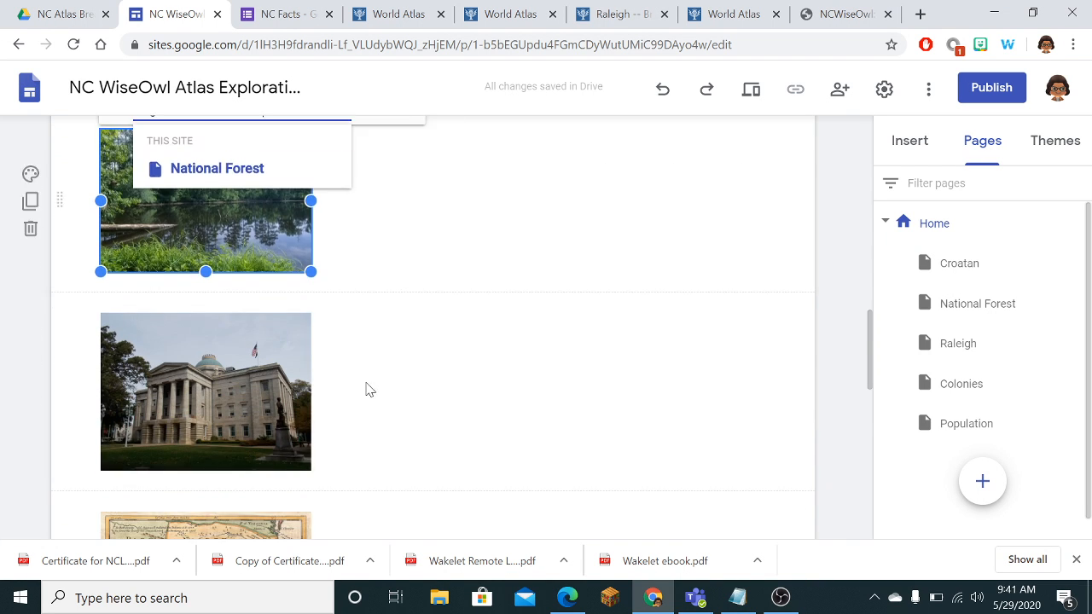
scroll(368, 389, "down", 2)
Step: Link the Capitol building image to the Raleigh page and apply it
left_click(199, 214)
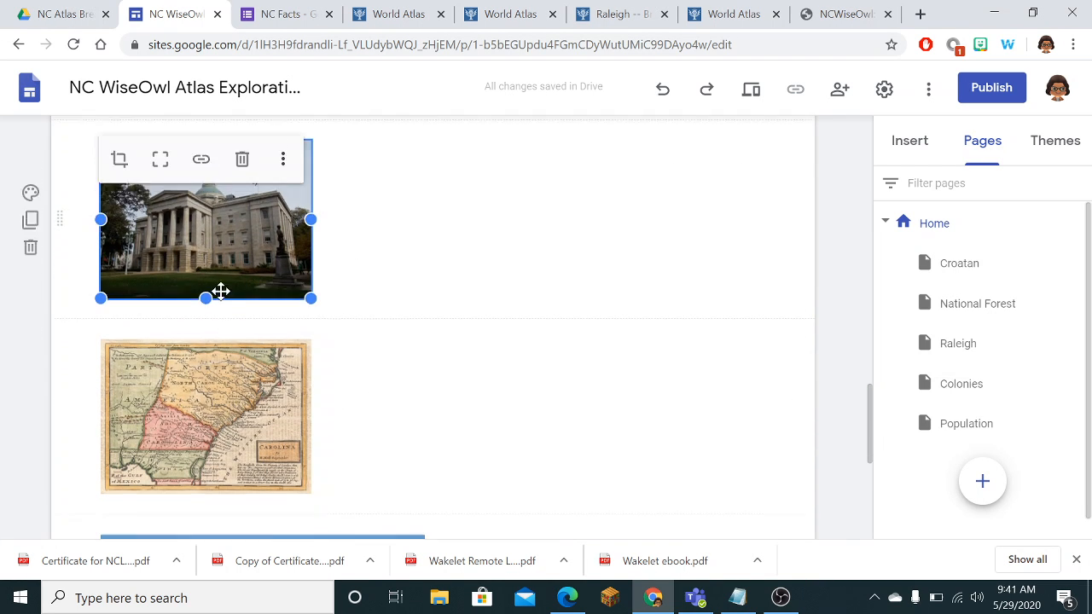
scroll(217, 379, "up", 2)
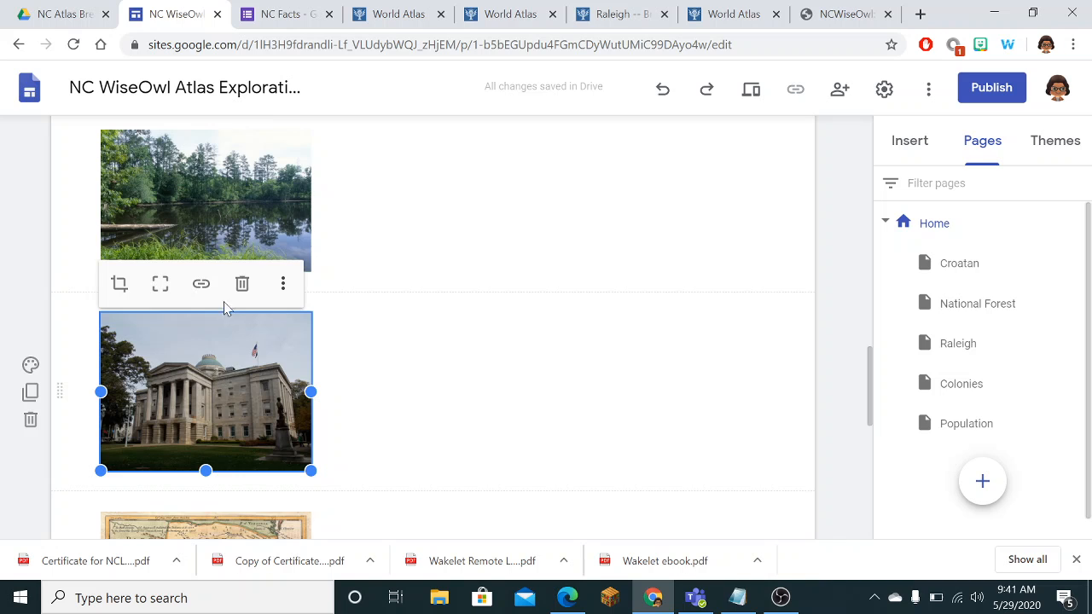
left_click(202, 283)
scroll(231, 370, "down", 1)
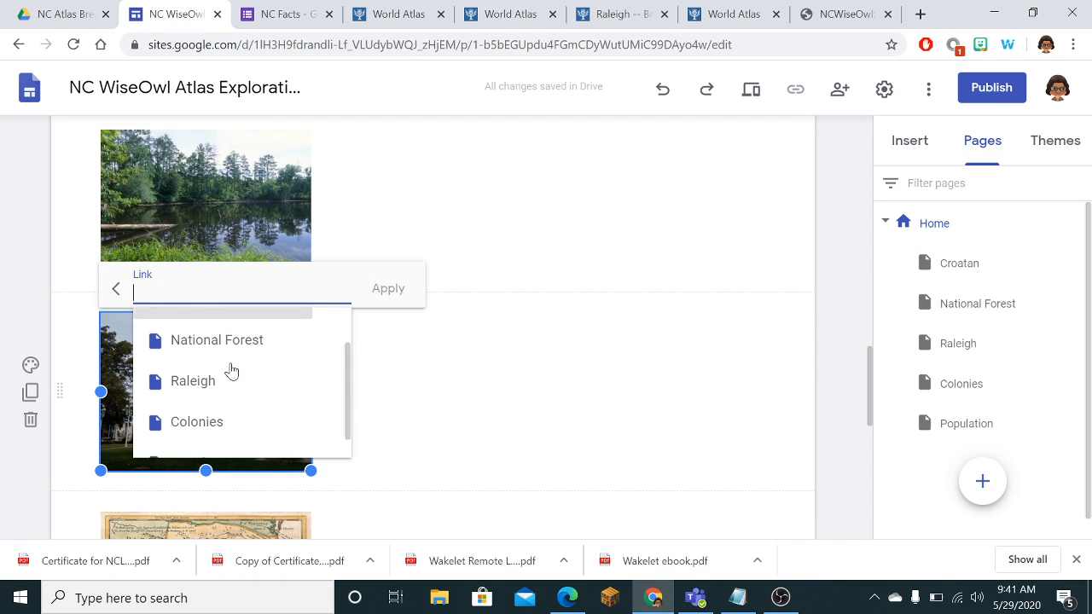
left_click(401, 389)
left_click(213, 391)
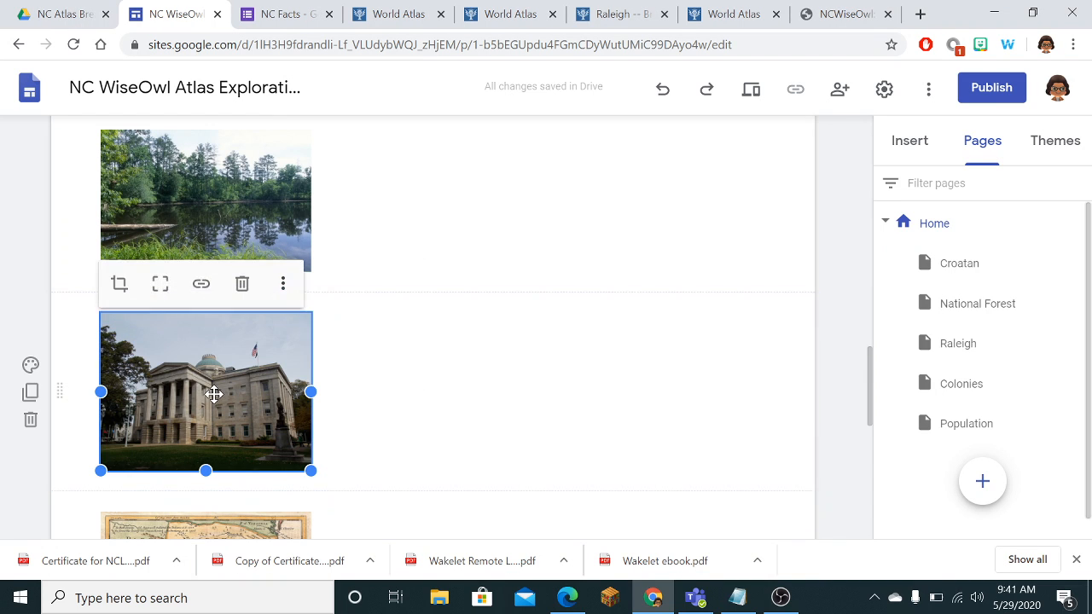
left_click(202, 283)
scroll(218, 395, "down", 1)
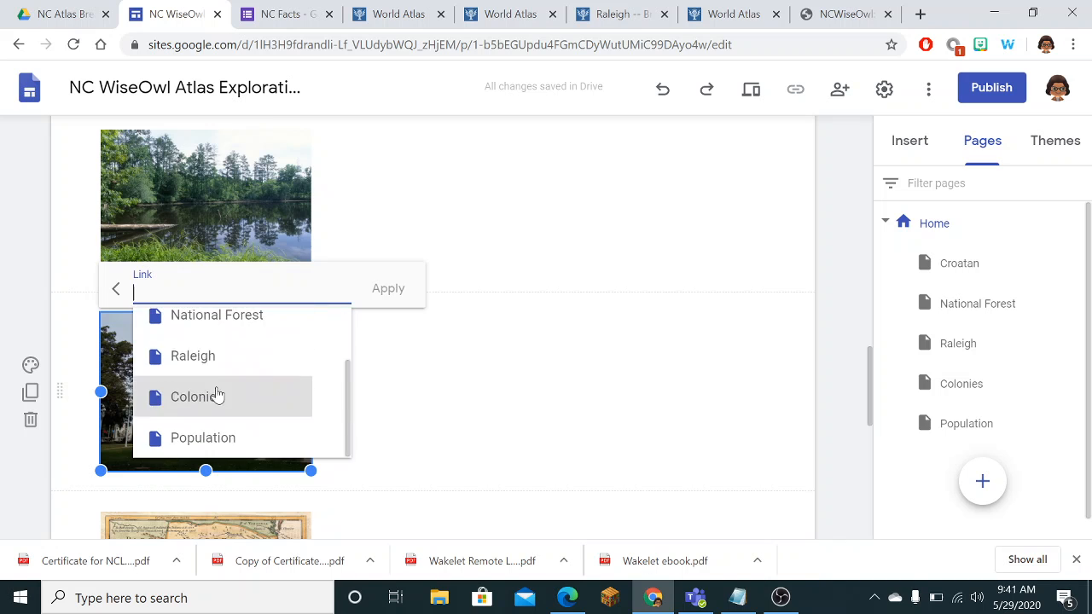
left_click(205, 360)
left_click(383, 292)
scroll(510, 417, "down", 2)
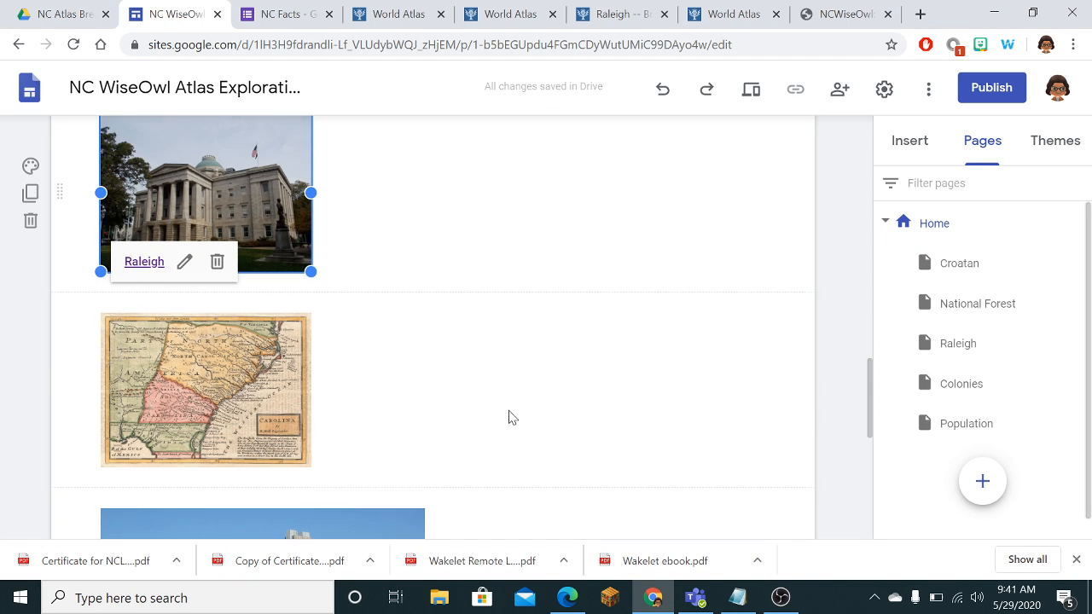
Step: Verify the map's Colonies link and the skyline's Population link
left_click(212, 347)
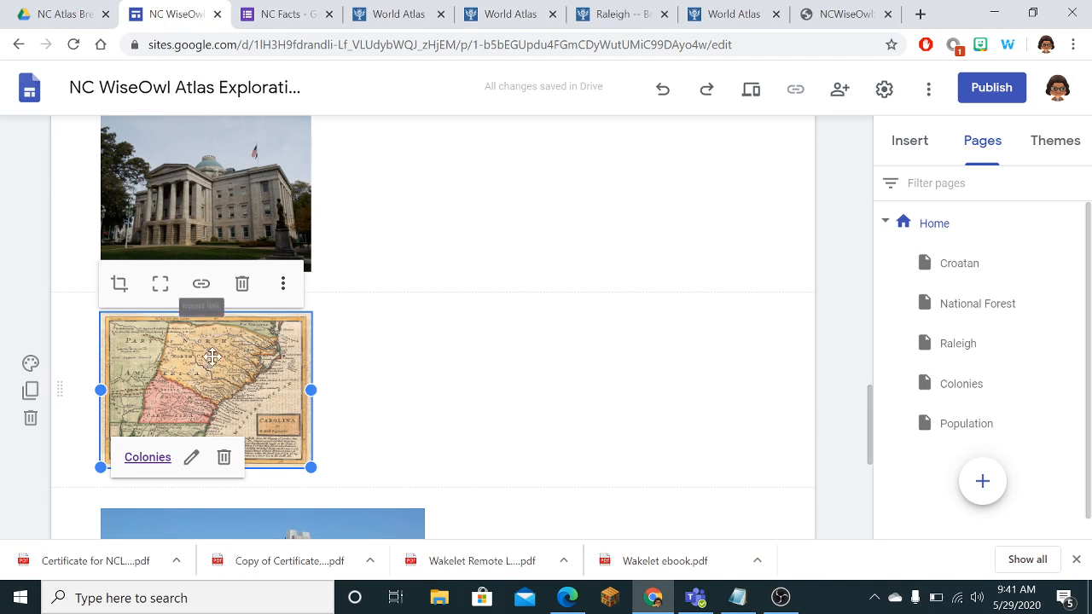
scroll(257, 332, "down", 4)
left_click(257, 332)
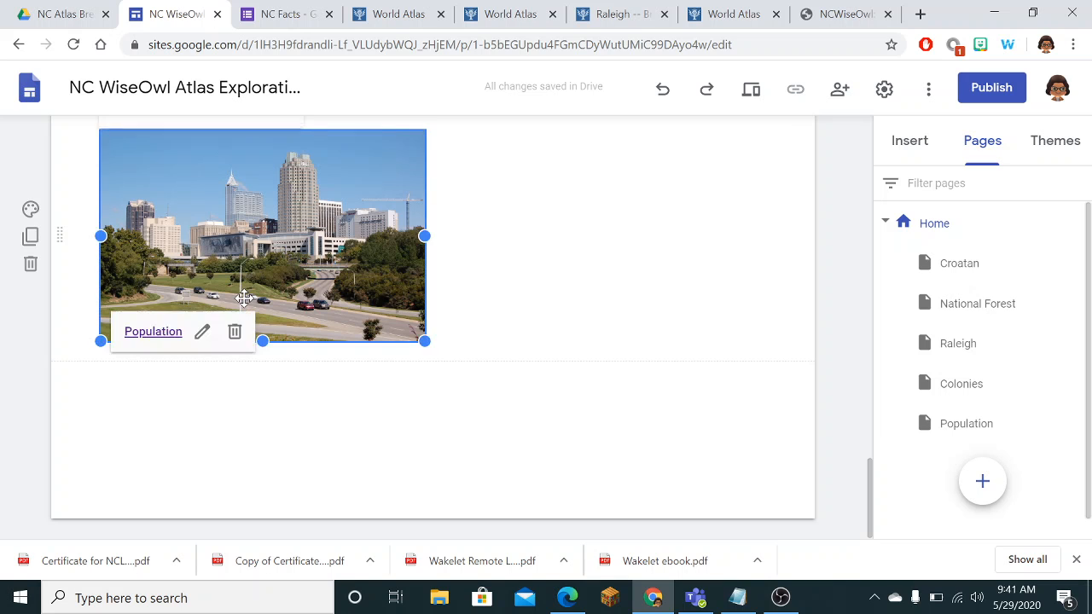
left_click(547, 352)
scroll(547, 351, "up", 8)
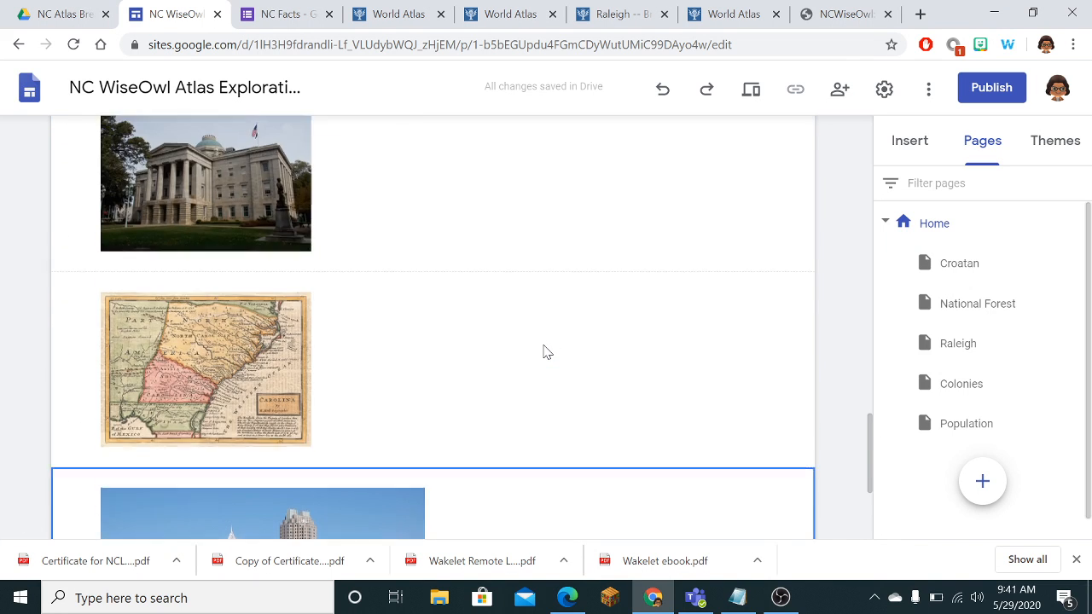
scroll(547, 352, "down", 2)
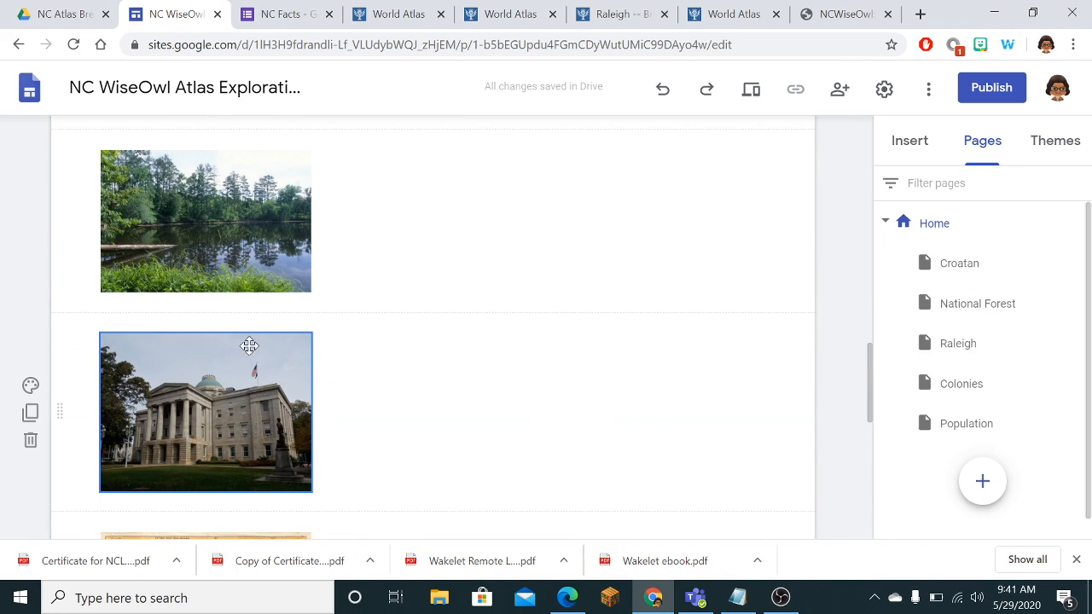
left_click_drag(247, 344, 537, 288)
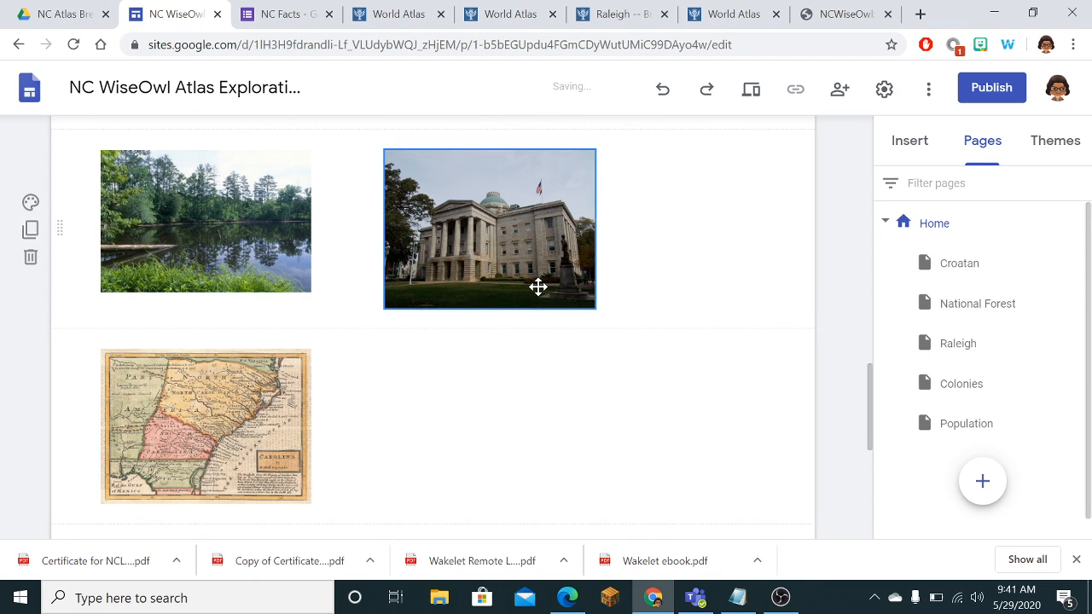
scroll(344, 407, "down", 5)
left_click_drag(289, 283, 474, 205)
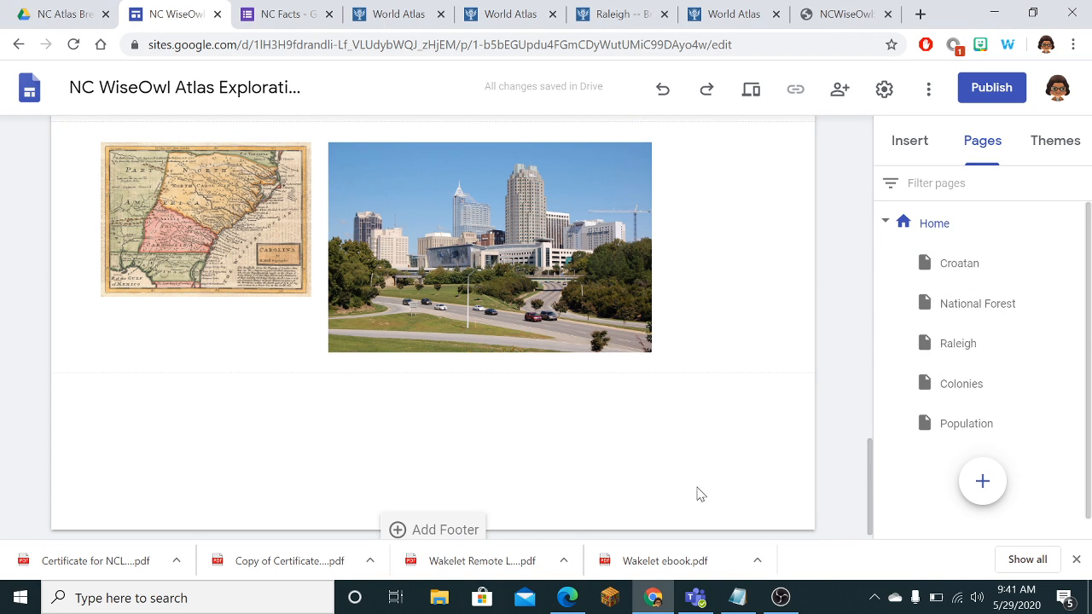
scroll(641, 427, "up", 7)
scroll(644, 427, "up", 7)
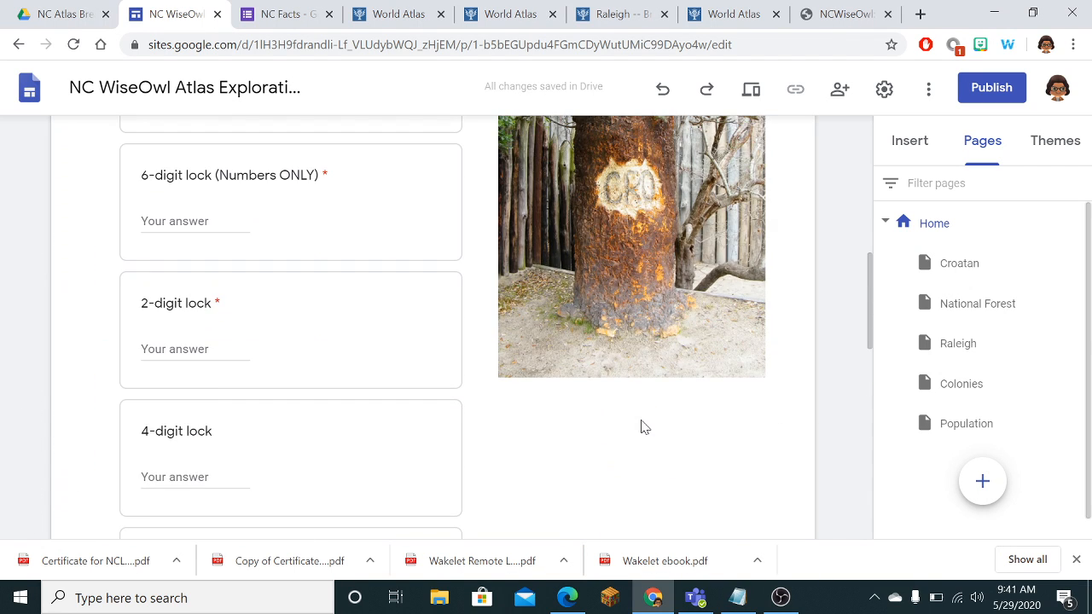
left_click(627, 450)
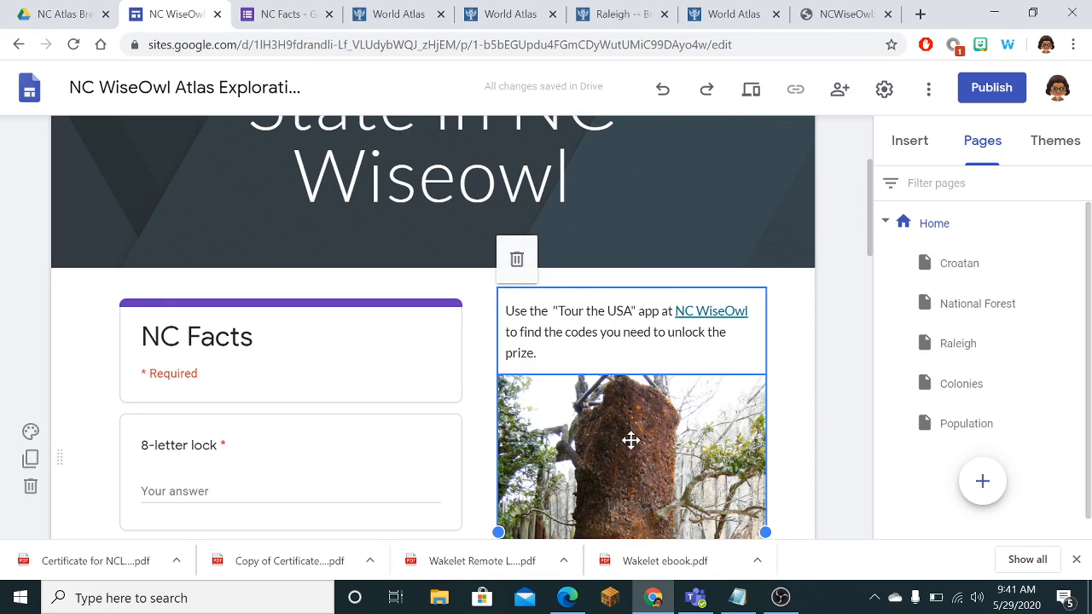
scroll(629, 439, "down", 5)
left_click_drag(595, 248, 635, 338)
scroll(683, 349, "up", 5)
scroll(810, 145, "down", 3)
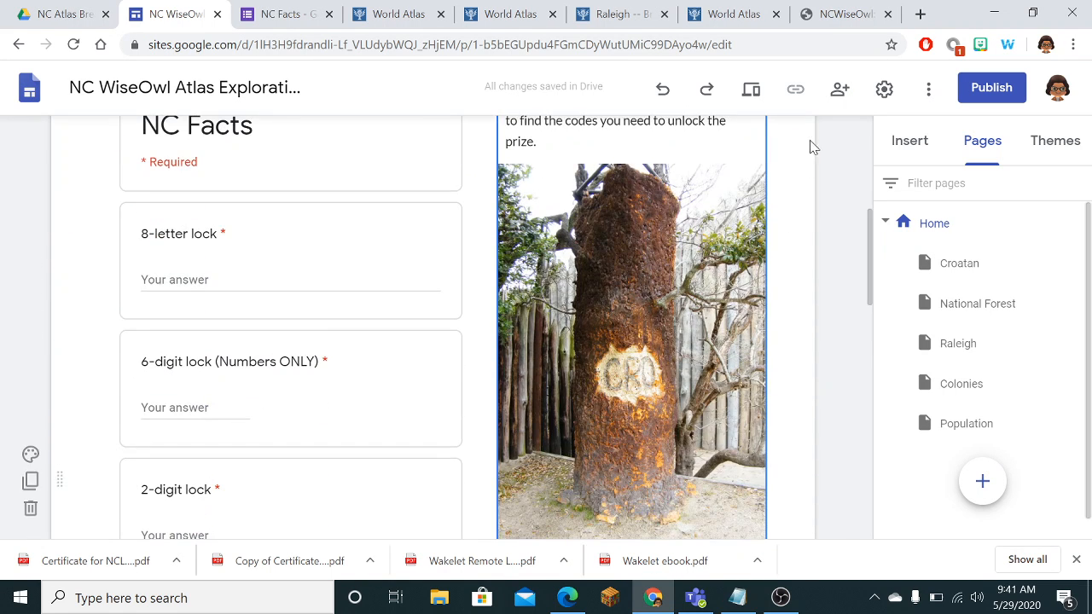
scroll(794, 194, "up", 2)
left_click(506, 340)
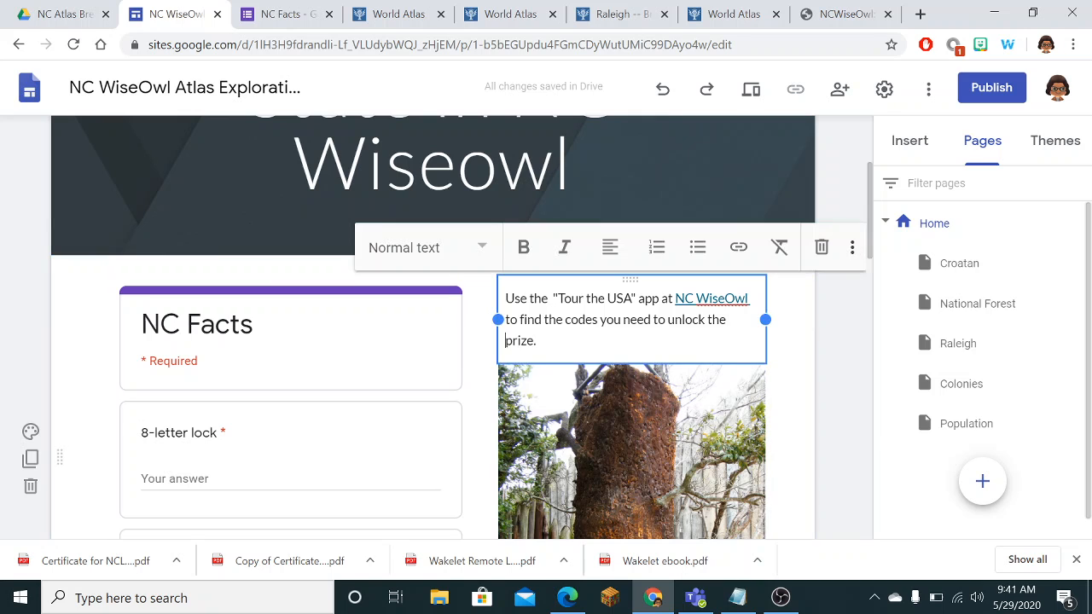
left_click(775, 335)
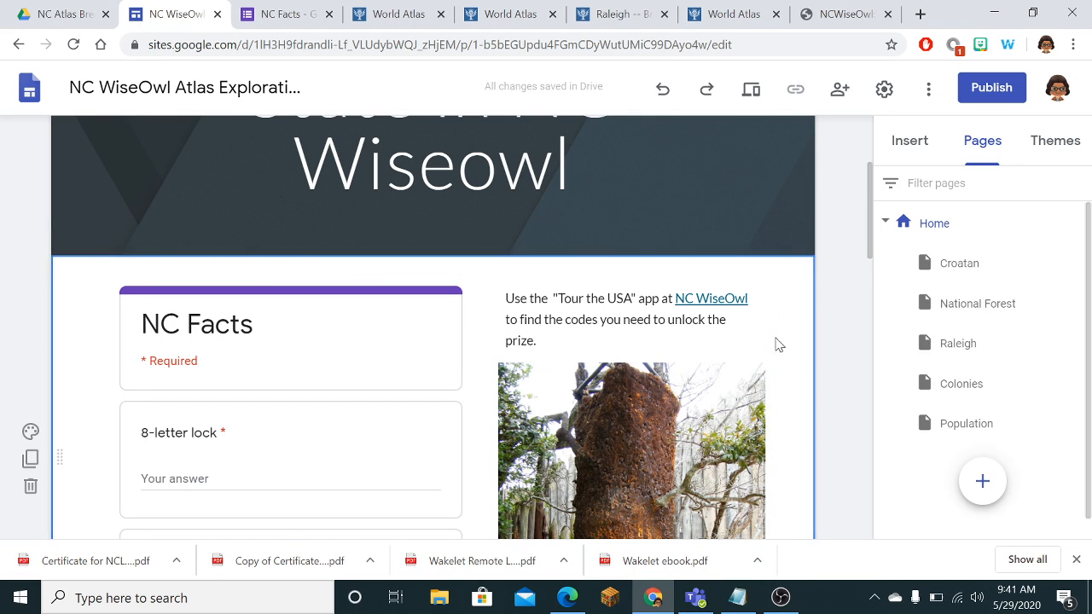
left_click(743, 381)
left_click_drag(731, 397, 640, 366)
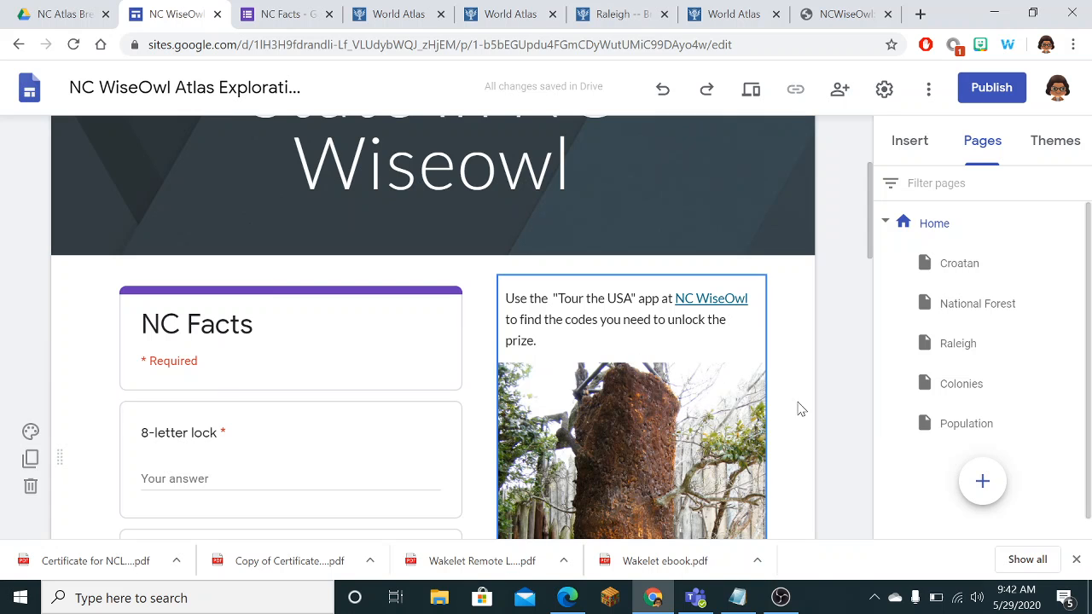
scroll(790, 407, "up", 3)
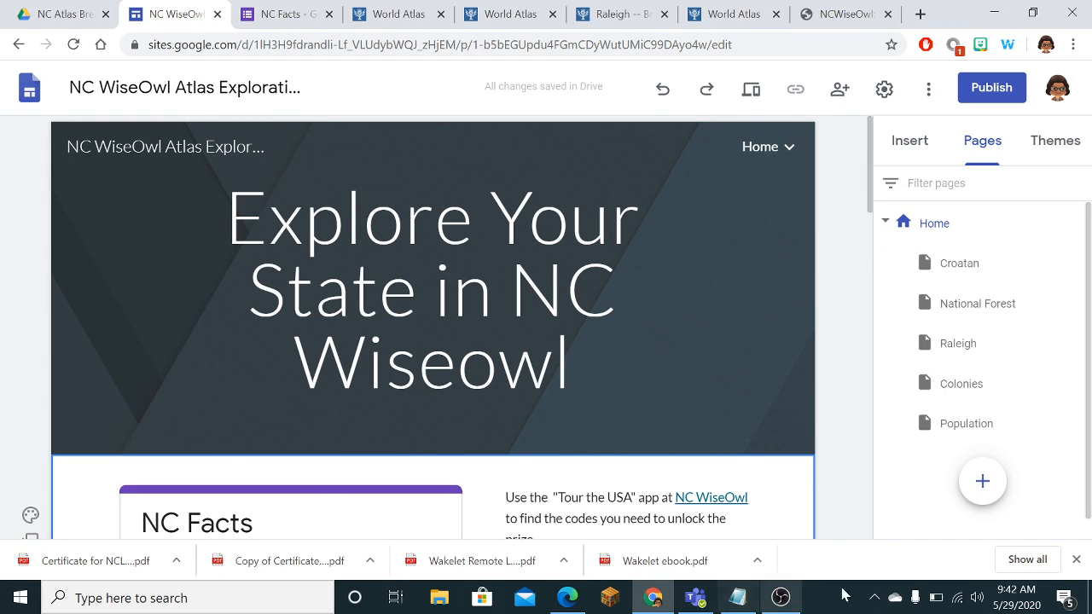
left_click(781, 597)
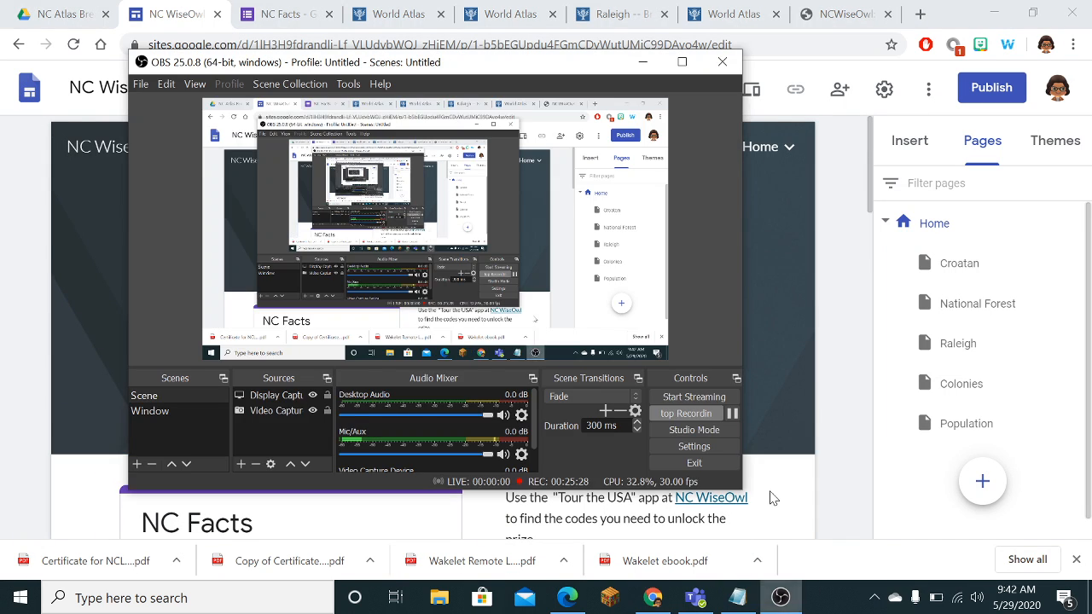
left_click(732, 413)
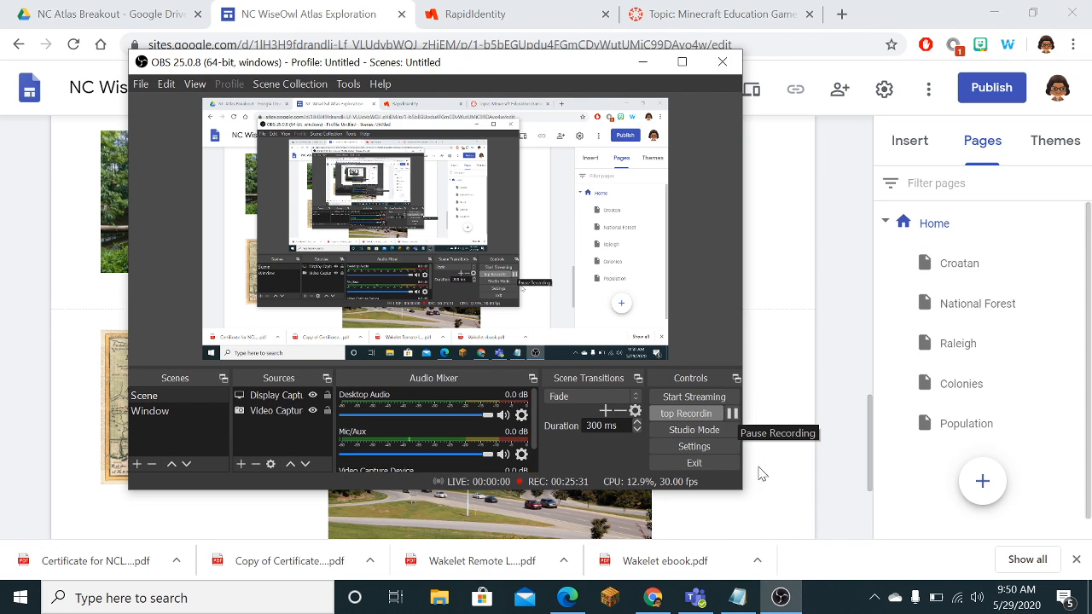
left_click(653, 597)
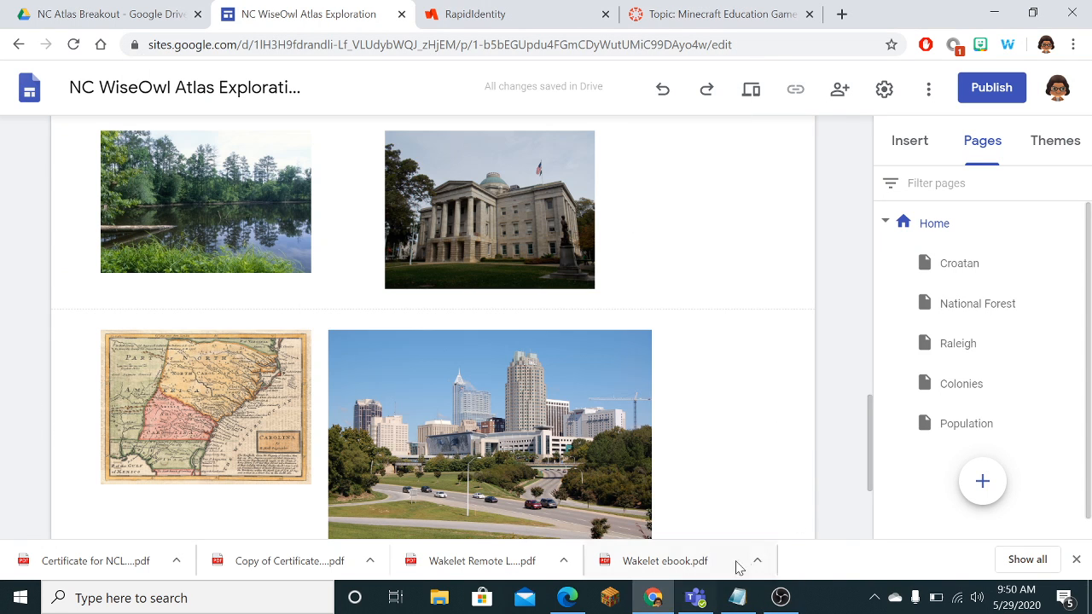
scroll(768, 345, "up", 5)
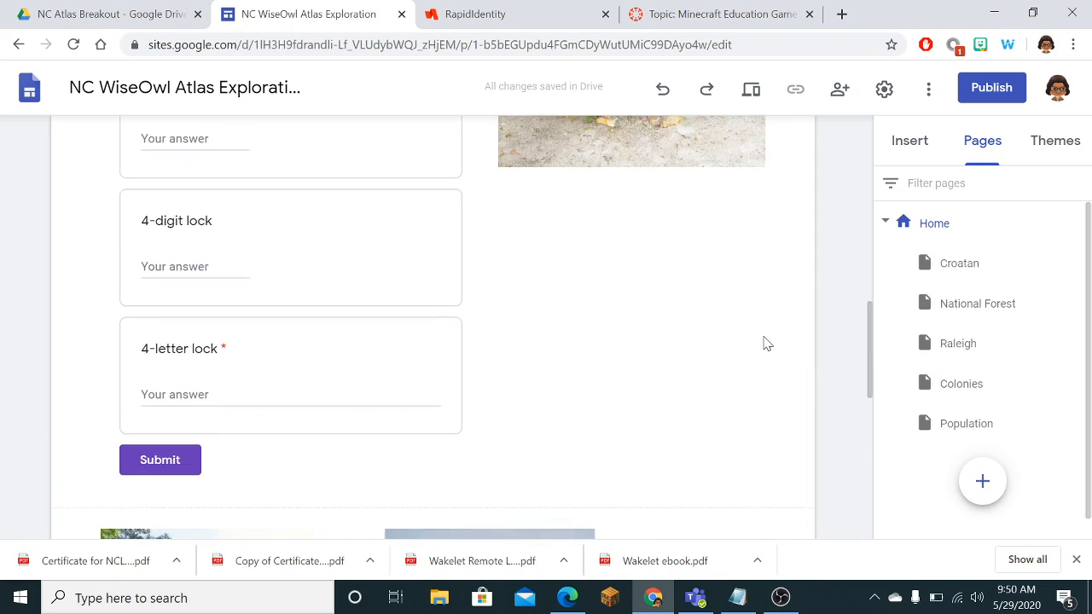
scroll(725, 346, "down", 2)
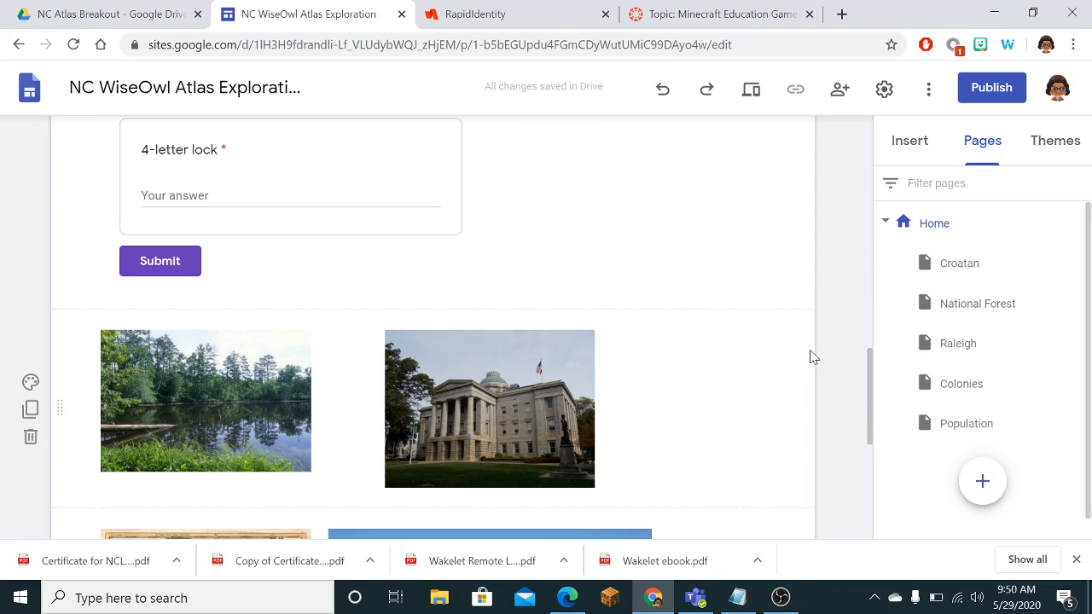
scroll(811, 356, "down", 5)
scroll(795, 357, "up", 10)
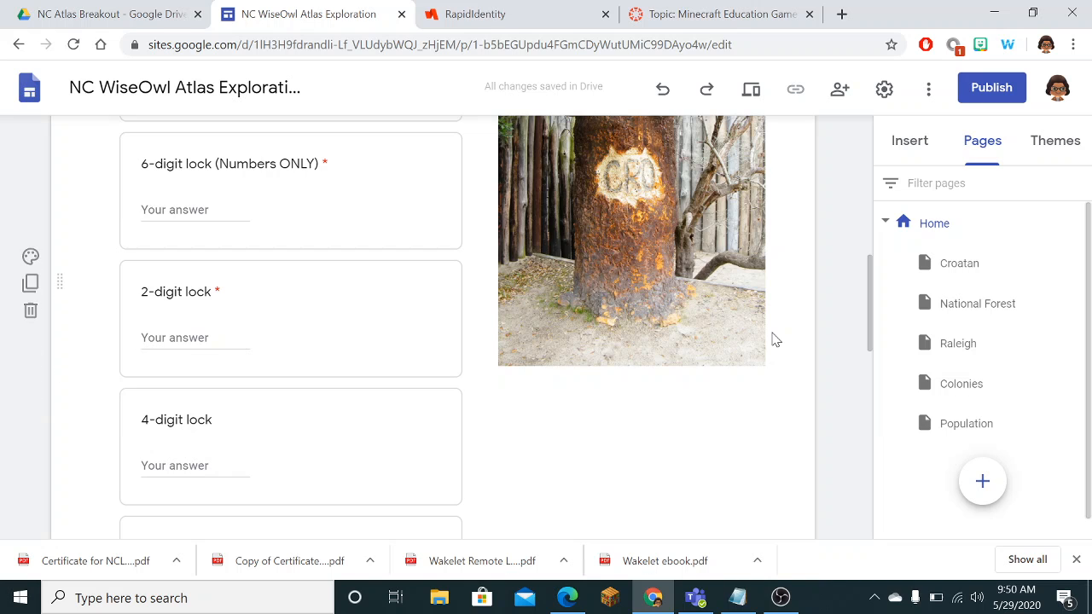
scroll(775, 339, "up", 5)
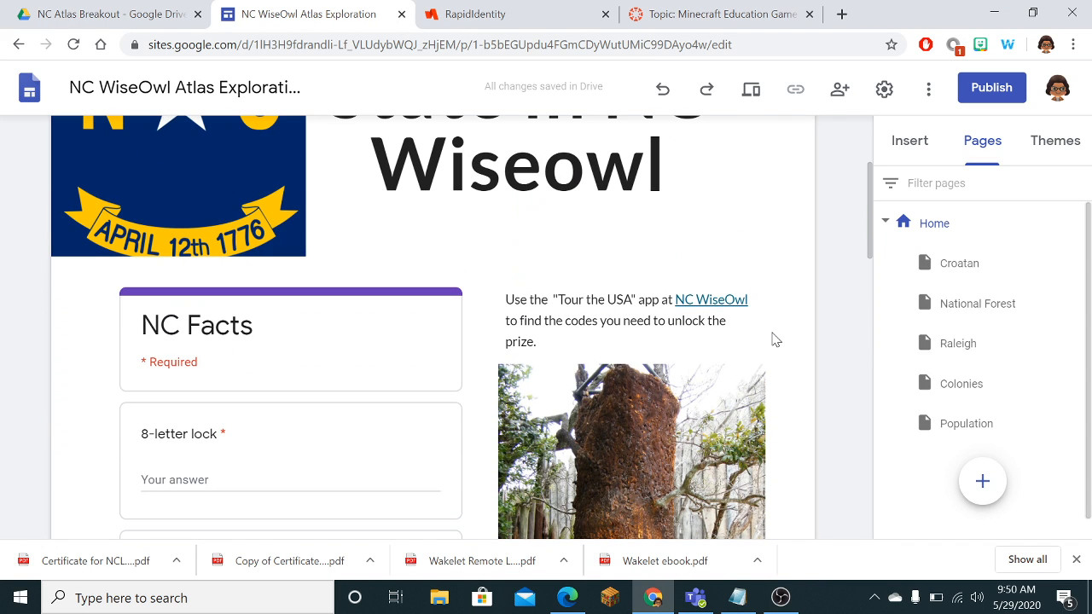
scroll(774, 339, "up", 3)
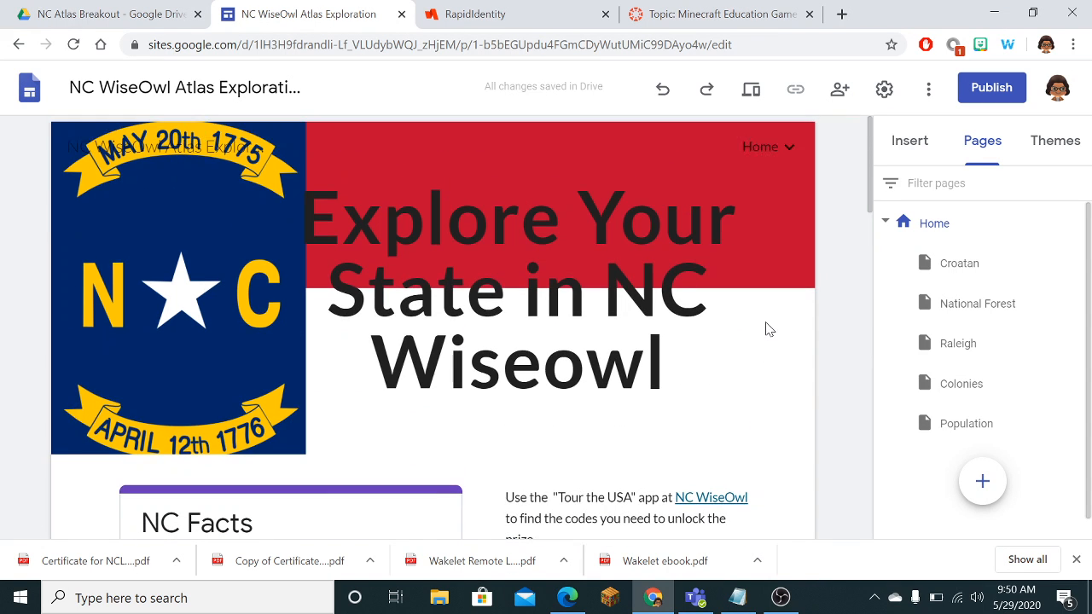
scroll(764, 317, "down", 3)
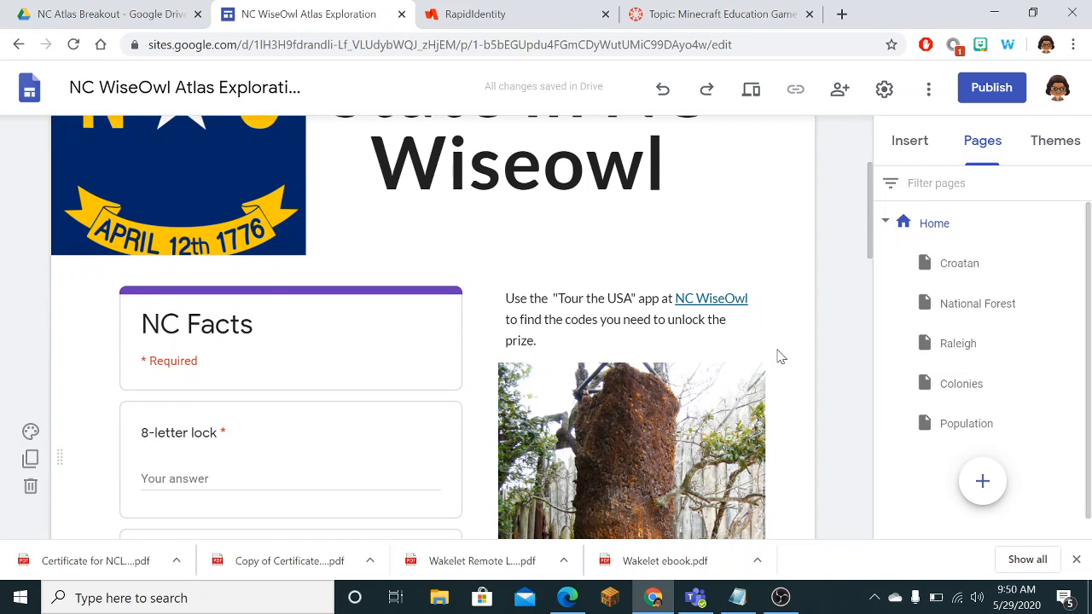
scroll(779, 356, "down", 5)
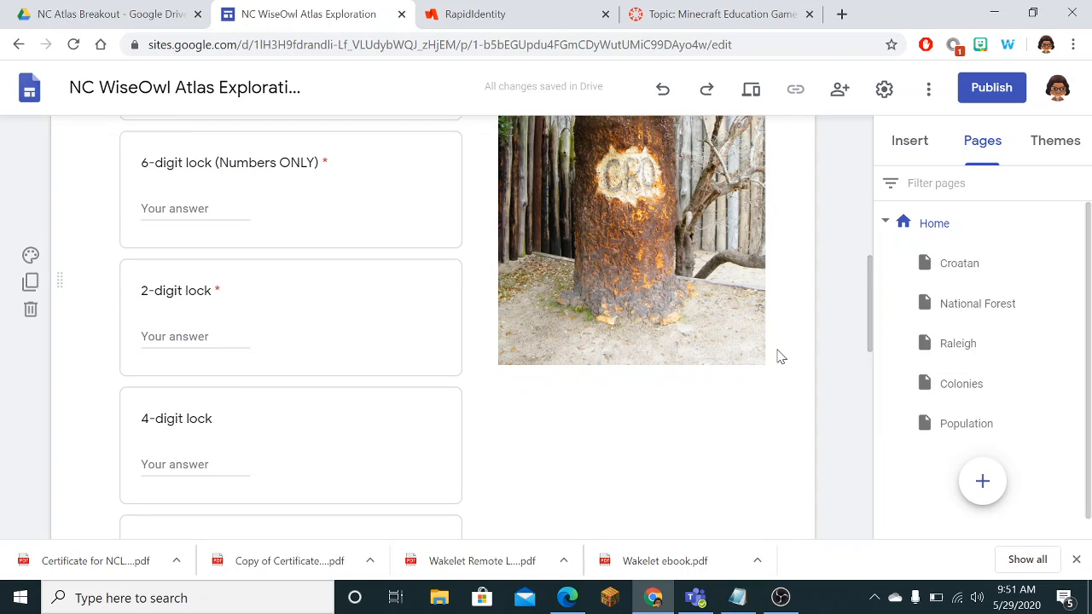
scroll(779, 356, "down", 2)
scroll(779, 356, "down", 2)
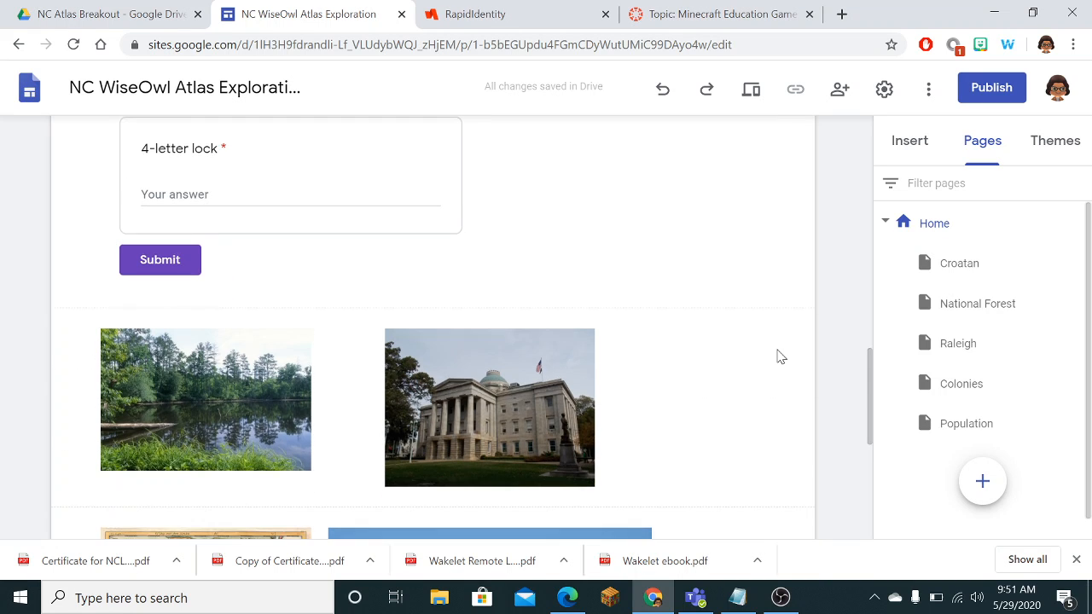
scroll(779, 356, "up", 4)
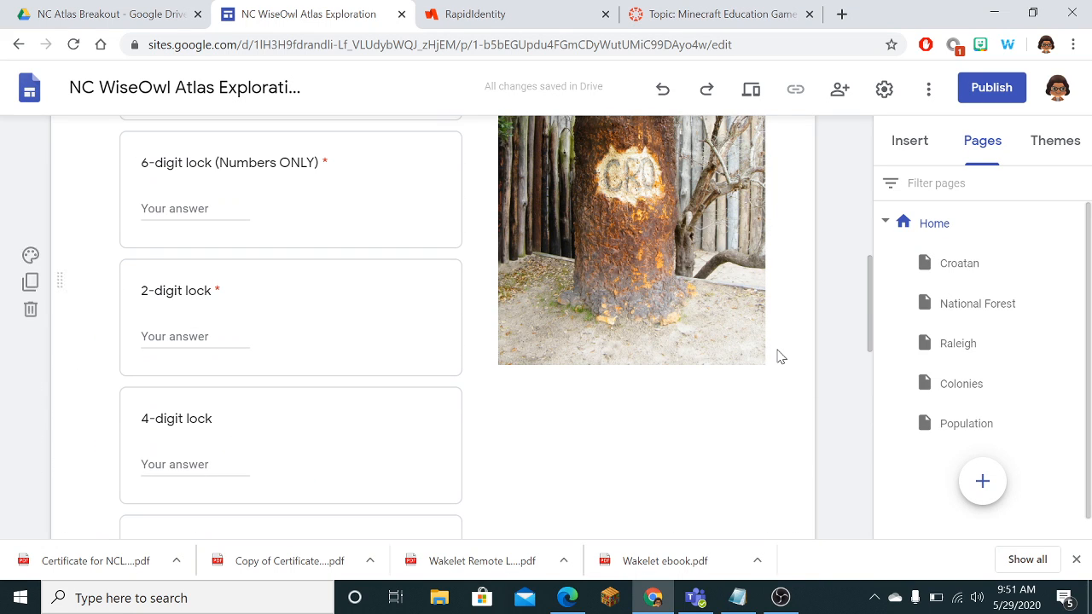
scroll(779, 356, "up", 2)
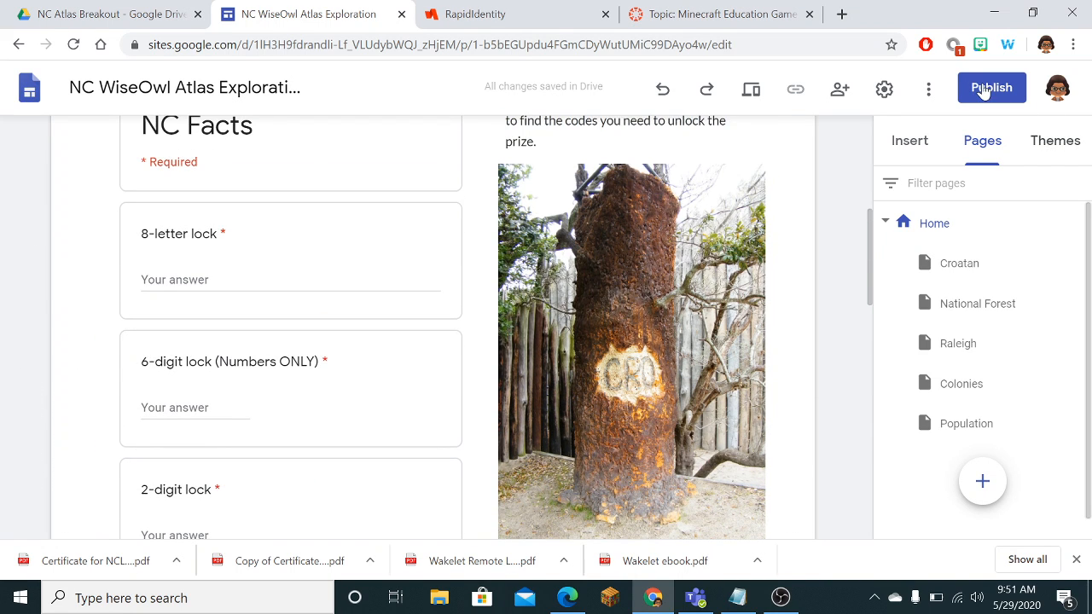
scroll(700, 317, "up", 5)
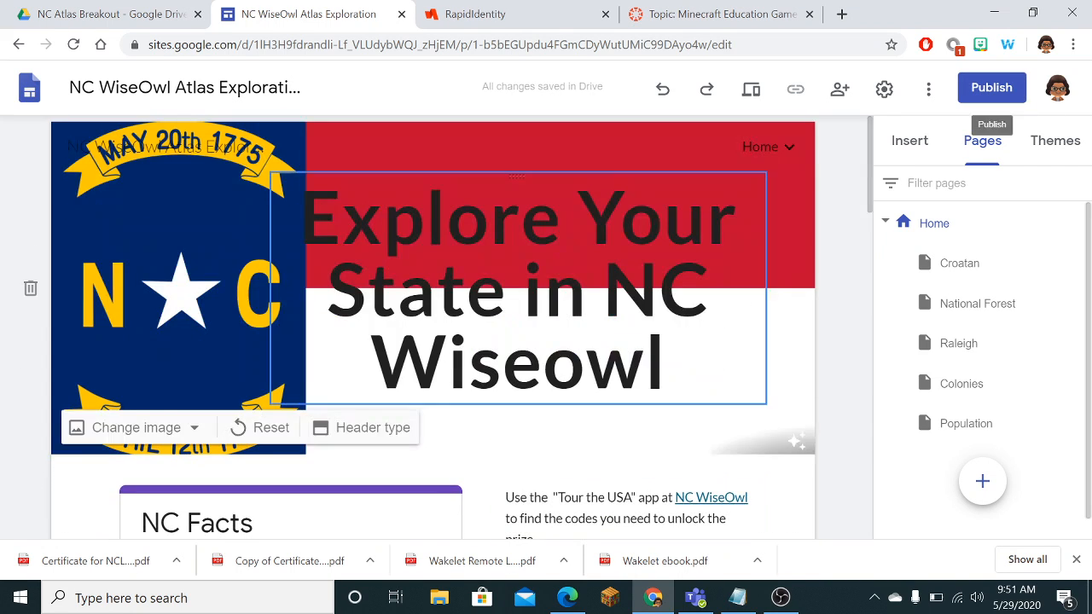
Step: Publish the site at web address 'ncwiseowlexploration', hidden from search engines
left_click(992, 89)
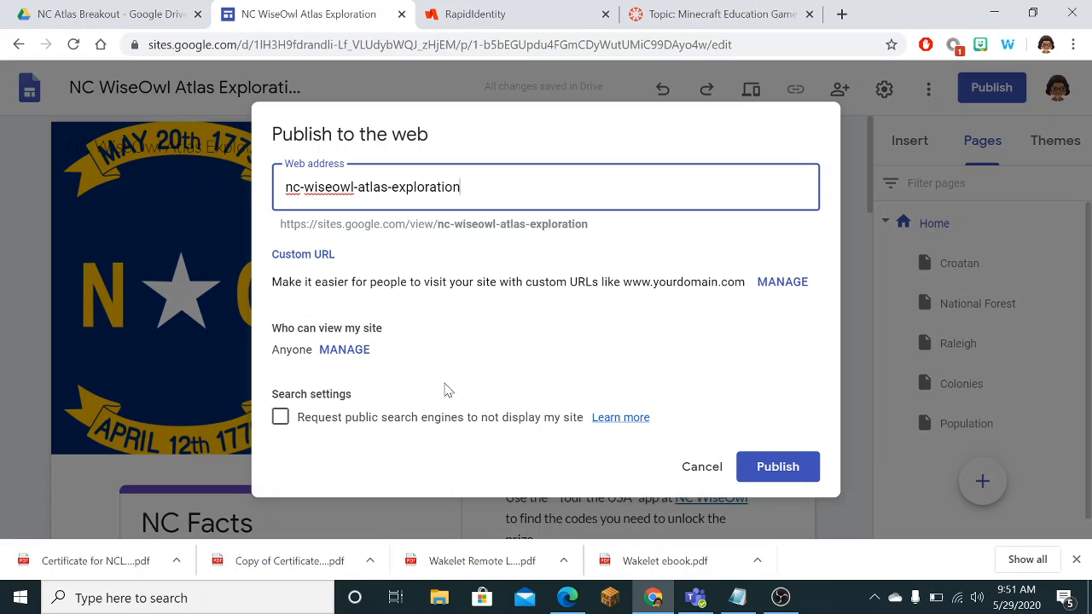
left_click(280, 418)
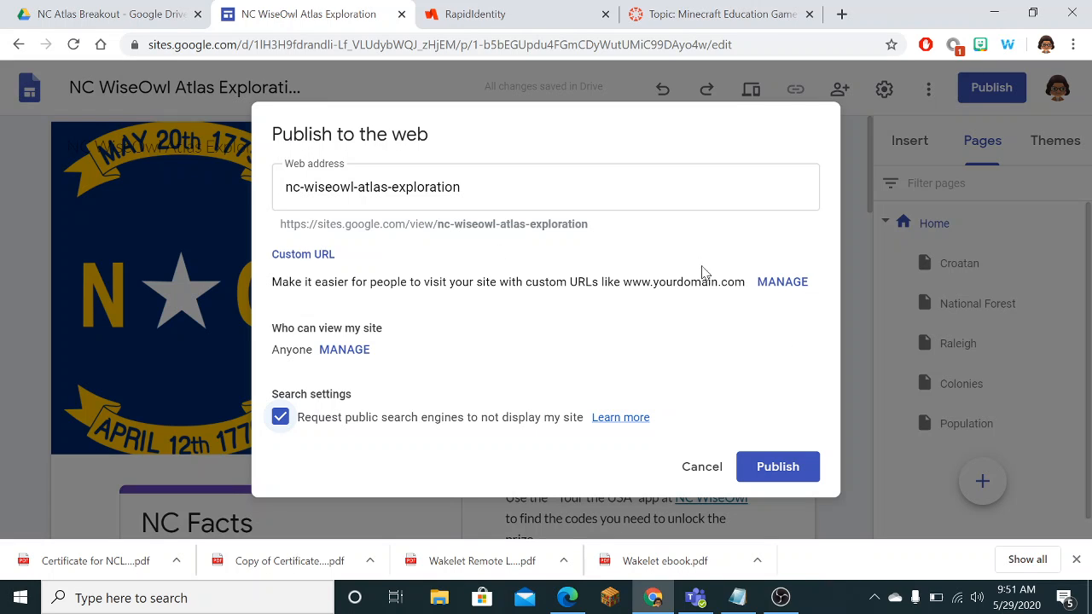
left_click_drag(461, 187, 285, 188)
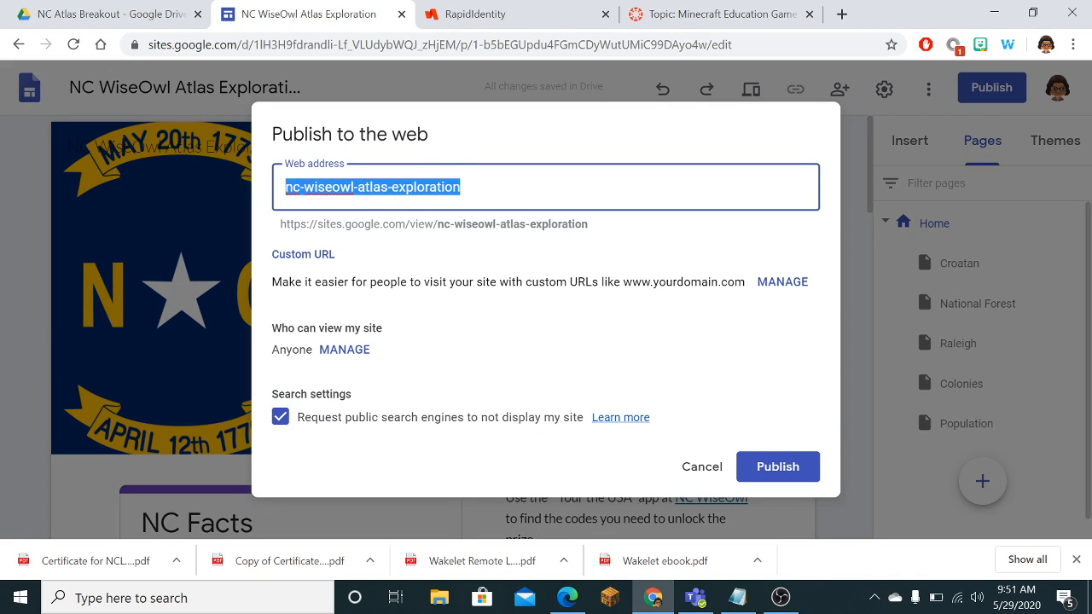
key("BackSpace")
key("space")
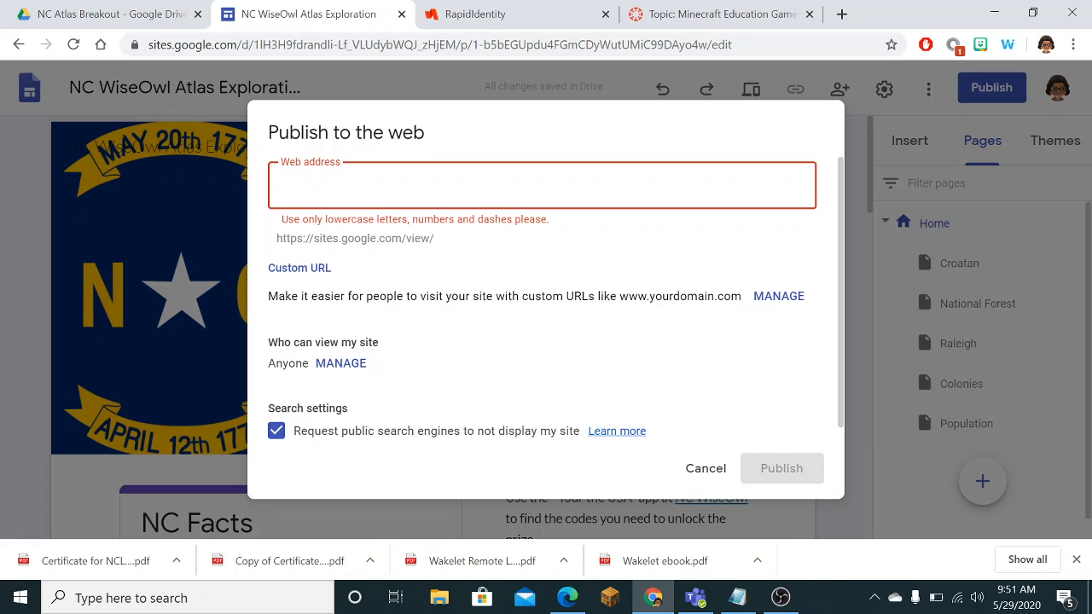
type("nc")
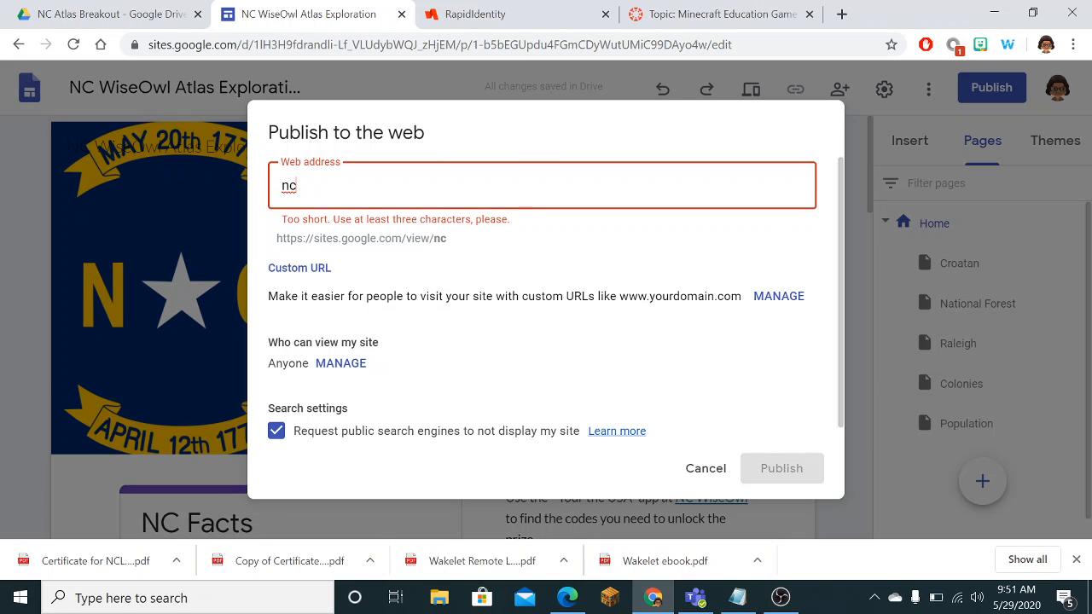
type("wise")
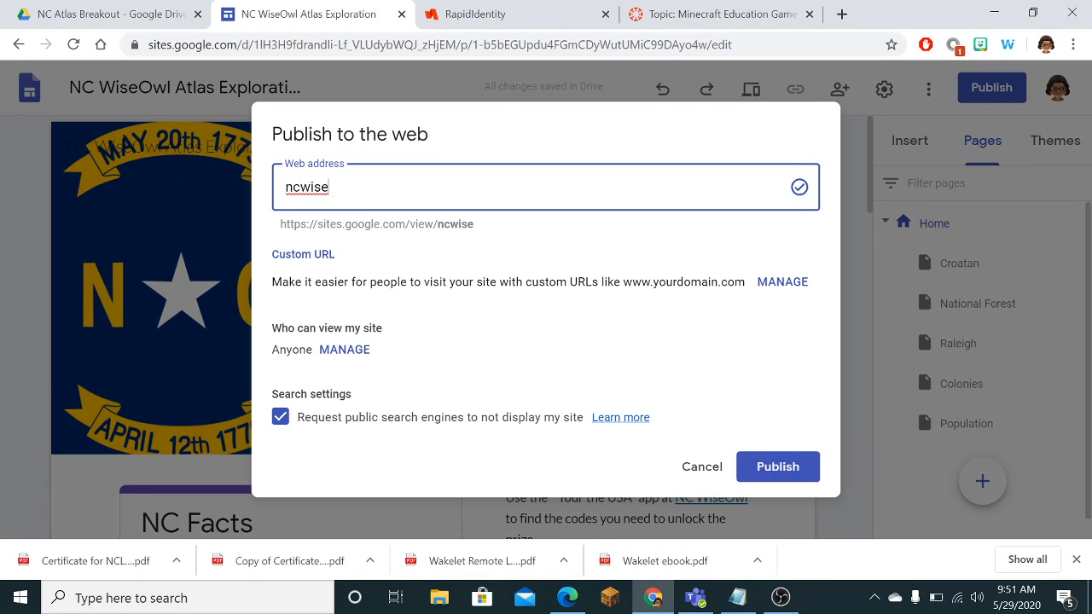
type("owlexploration")
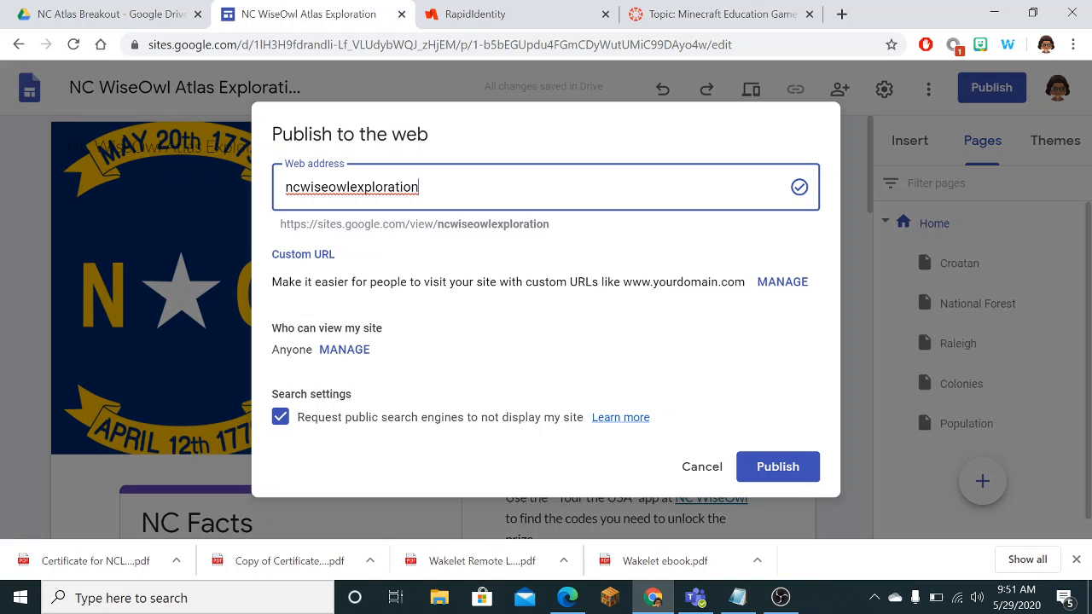
left_click(778, 469)
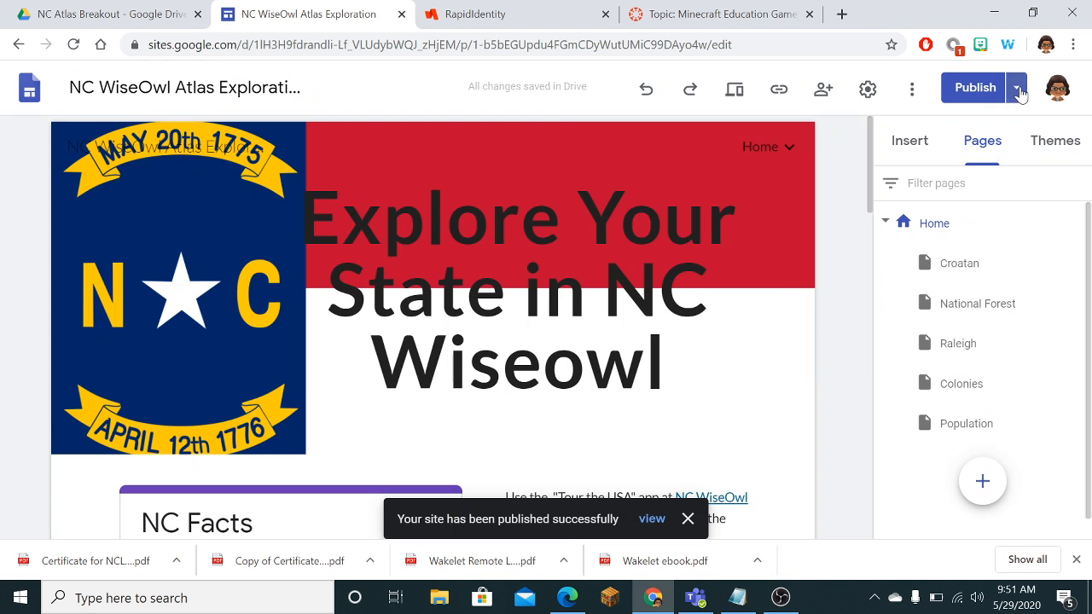
Step: View the published site in a new tab, then go back to the NC Atlas Breakout Drive folder
left_click(1018, 89)
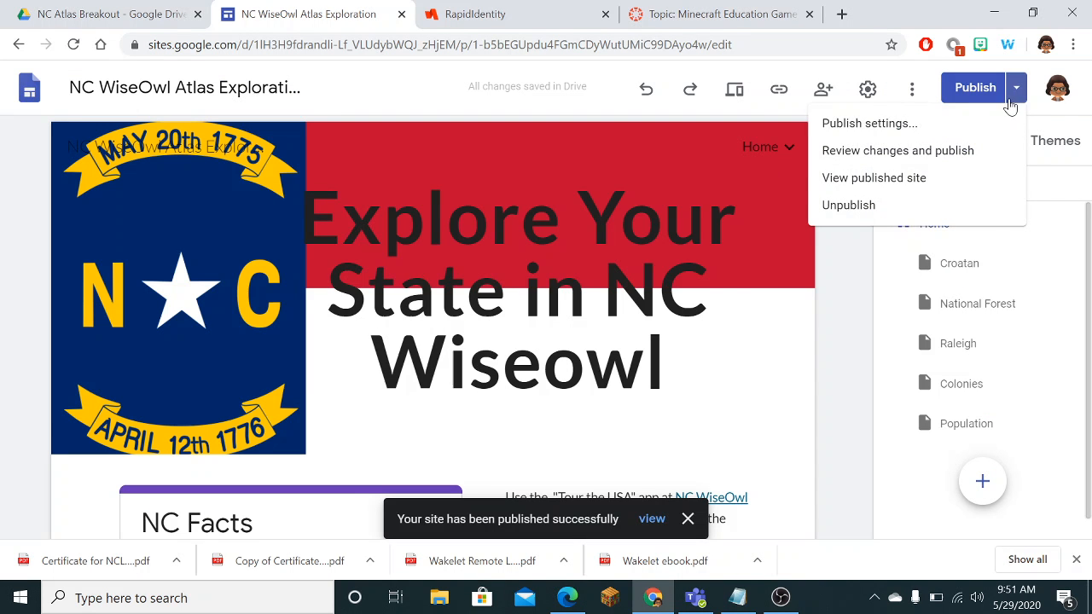
left_click(884, 178)
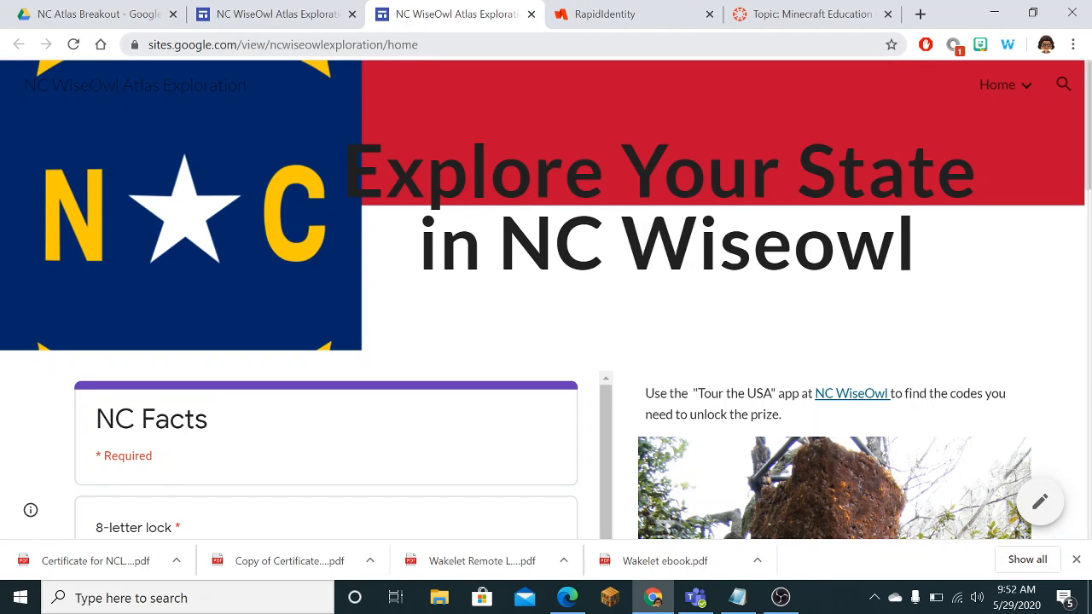
left_click(292, 22)
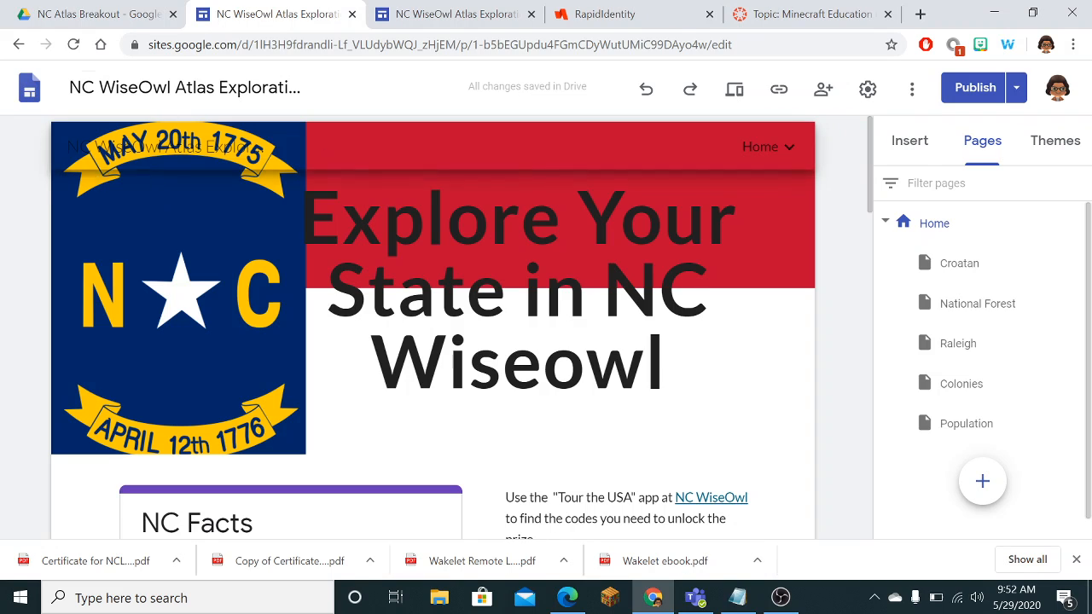
left_click(81, 16)
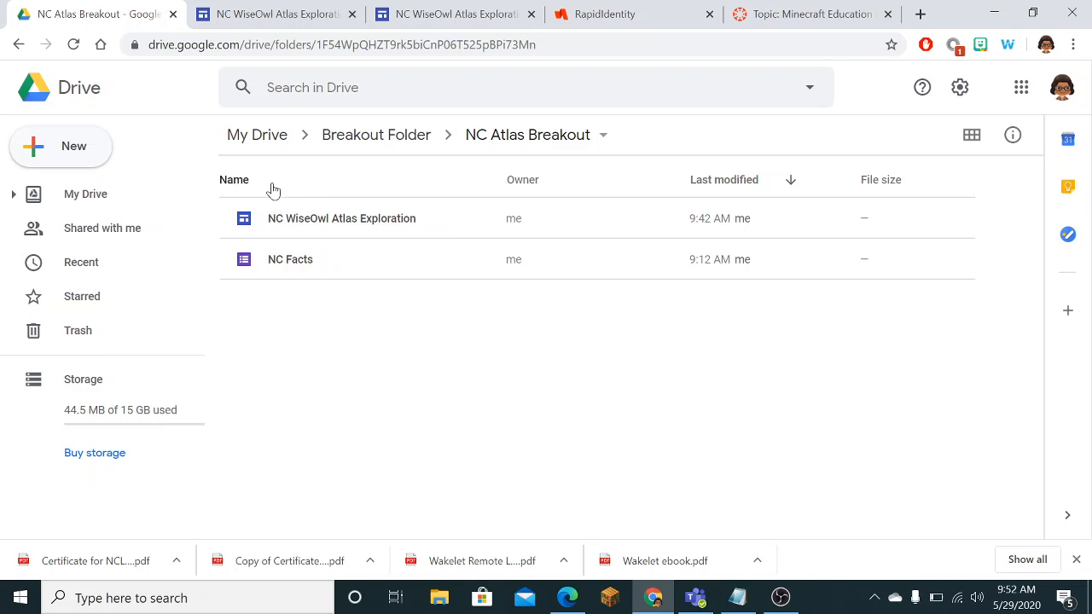
Step: Open the NC Facts form from the Drive folder in Google Forms
left_click(295, 261)
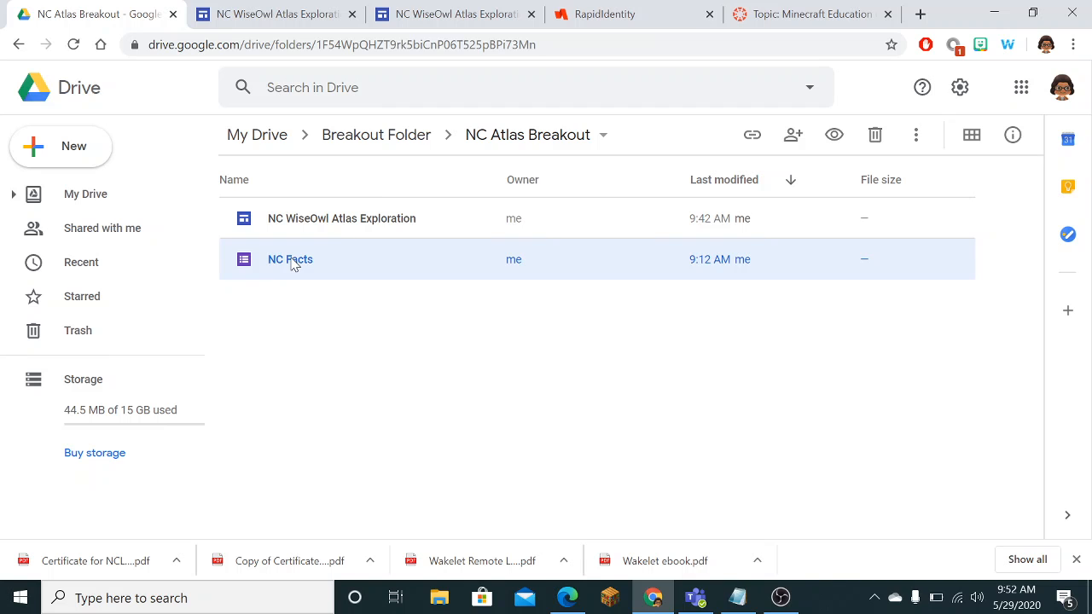
double_click(276, 267)
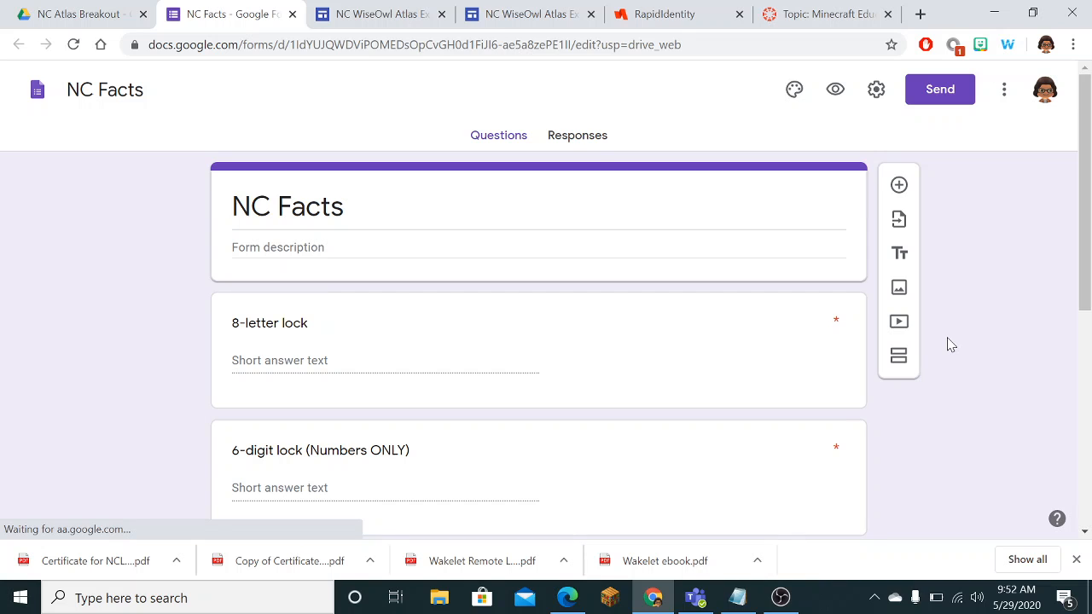
Step: In Presentation settings, turn on question shuffling and turn off the submit-another-response link
left_click(876, 90)
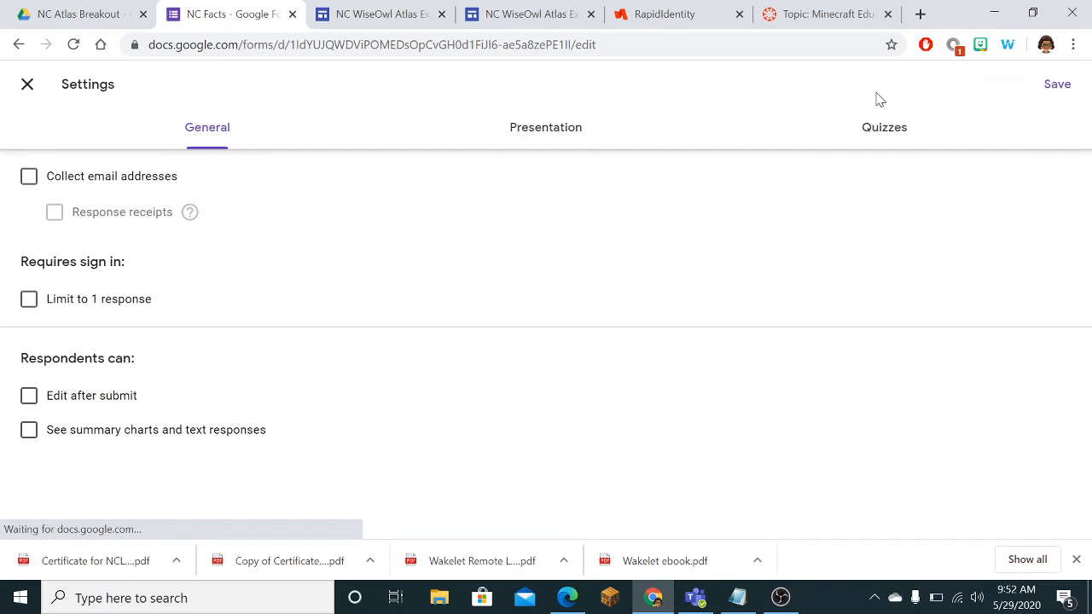
left_click(534, 134)
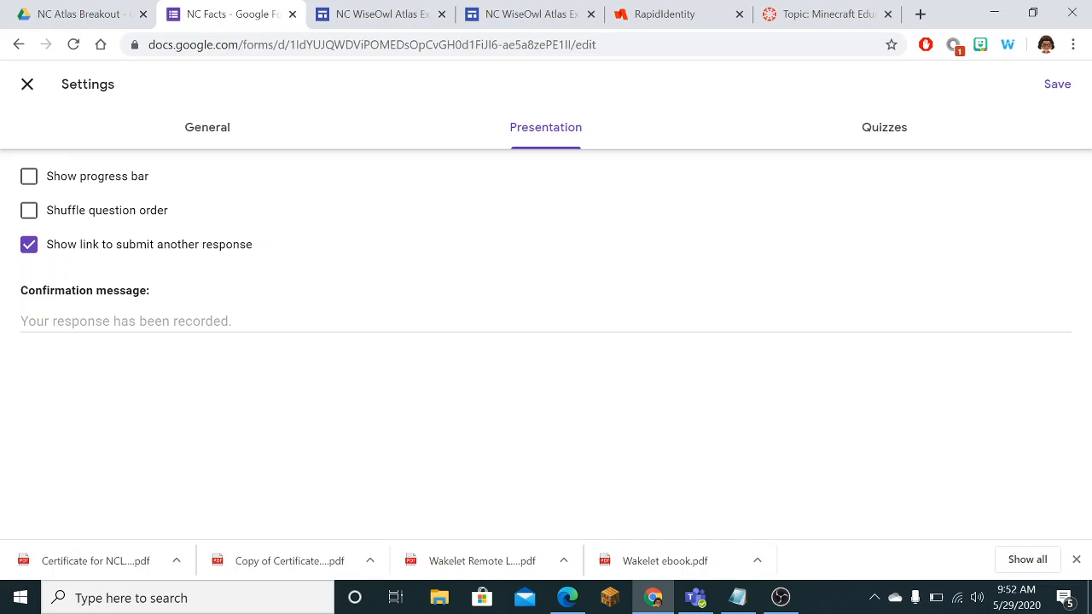
left_click(29, 246)
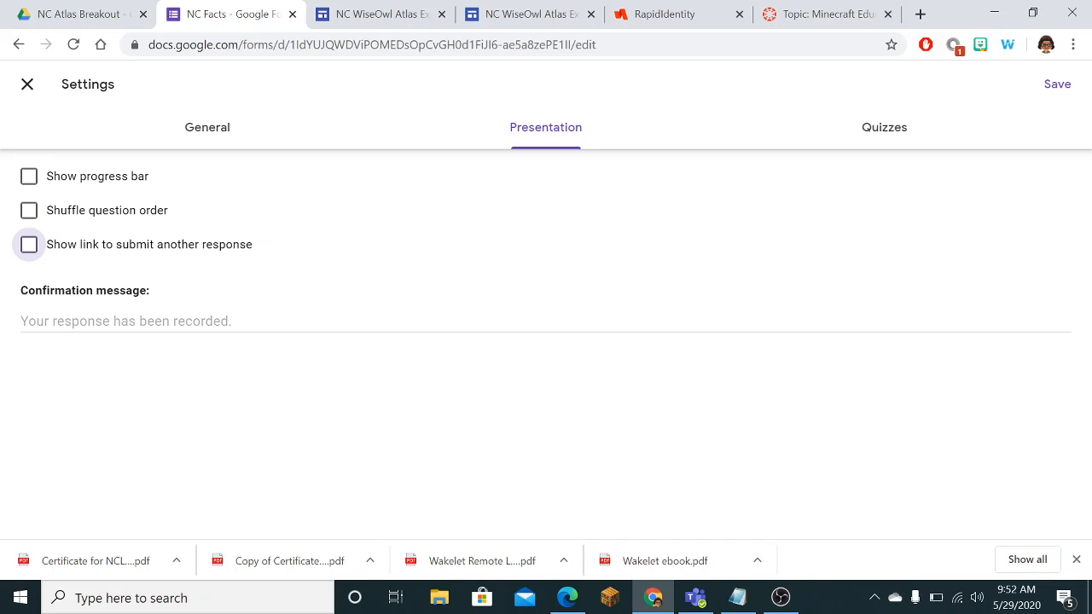
left_click(29, 211)
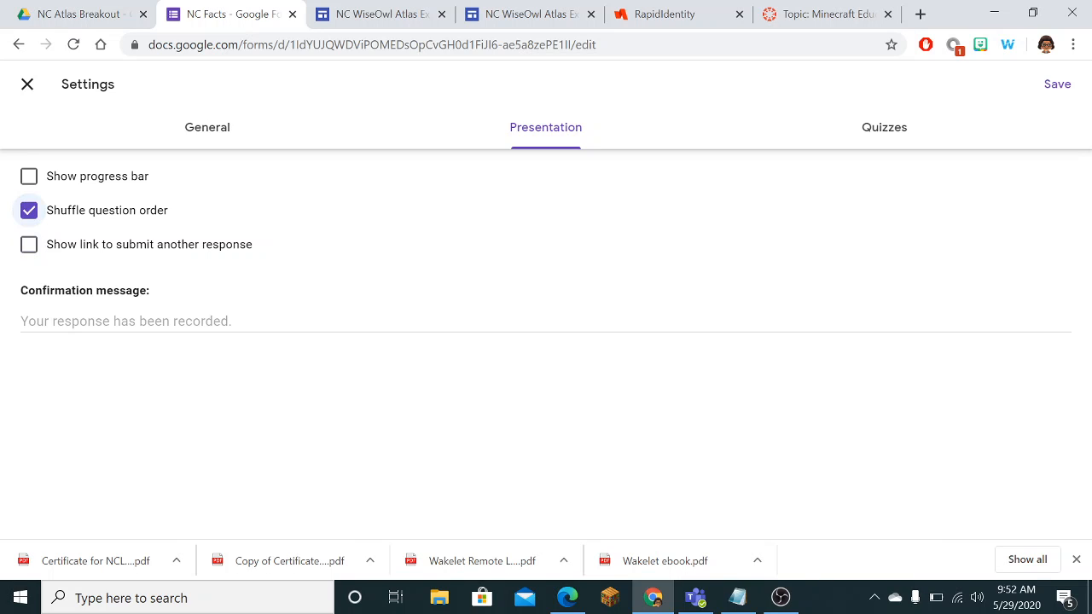
left_click(368, 312)
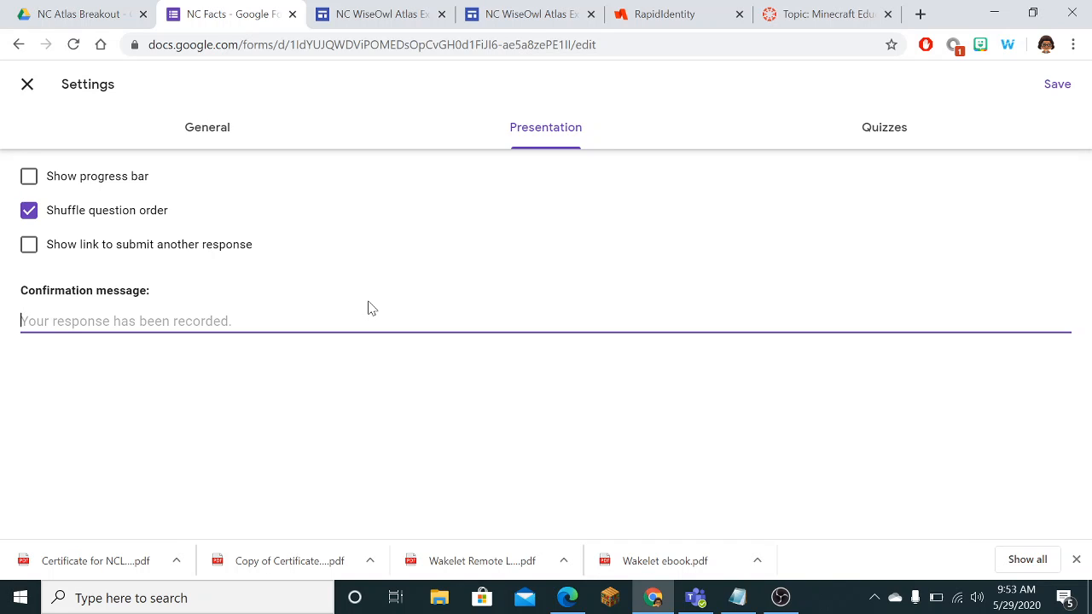
Step: Enter 'Congratulations! You have broken out! Visit [teacher's] Prize Page to print out your activity'
type("Con")
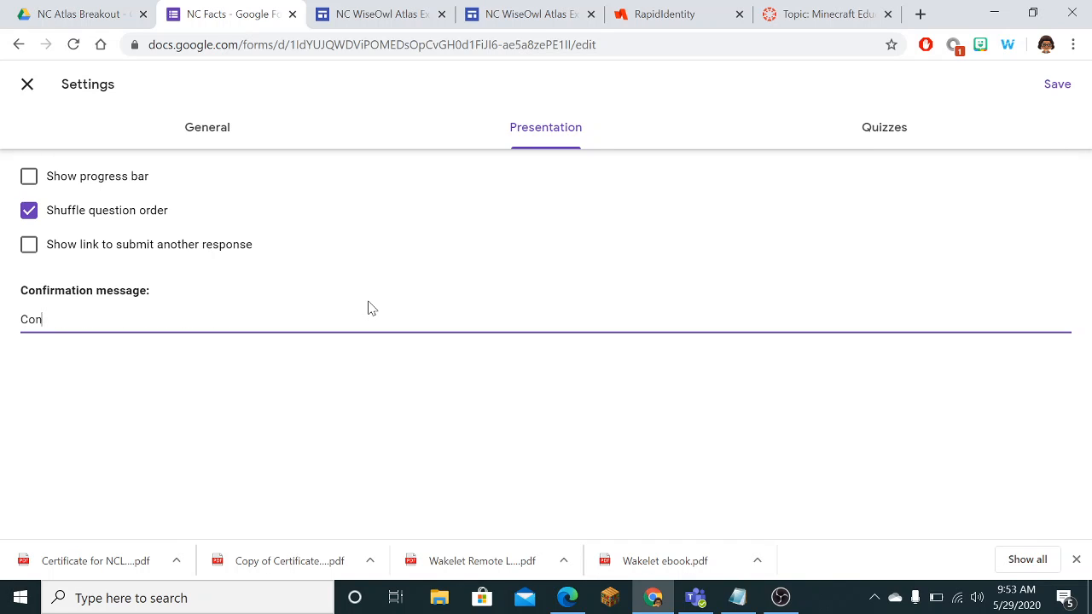
type("gratulations! You have broken out")
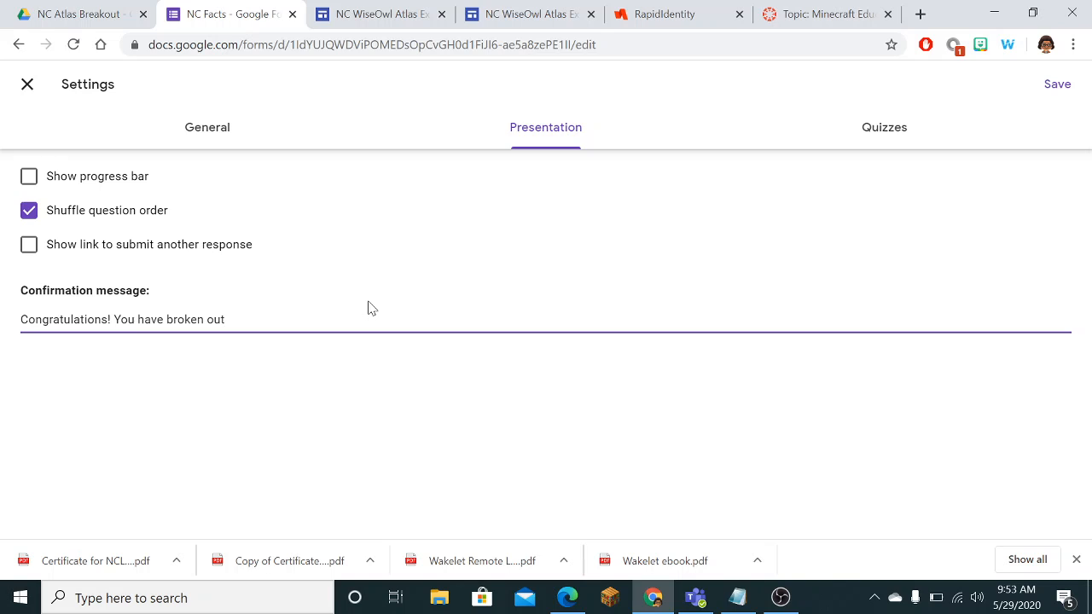
type("! Vis")
type("it")
type("Mrs")
type(". Sullivan")
type("'s B")
key("BackSpace")
key("BackSpace")
key("BackSpace")
type("Brannon's Prize Page to")
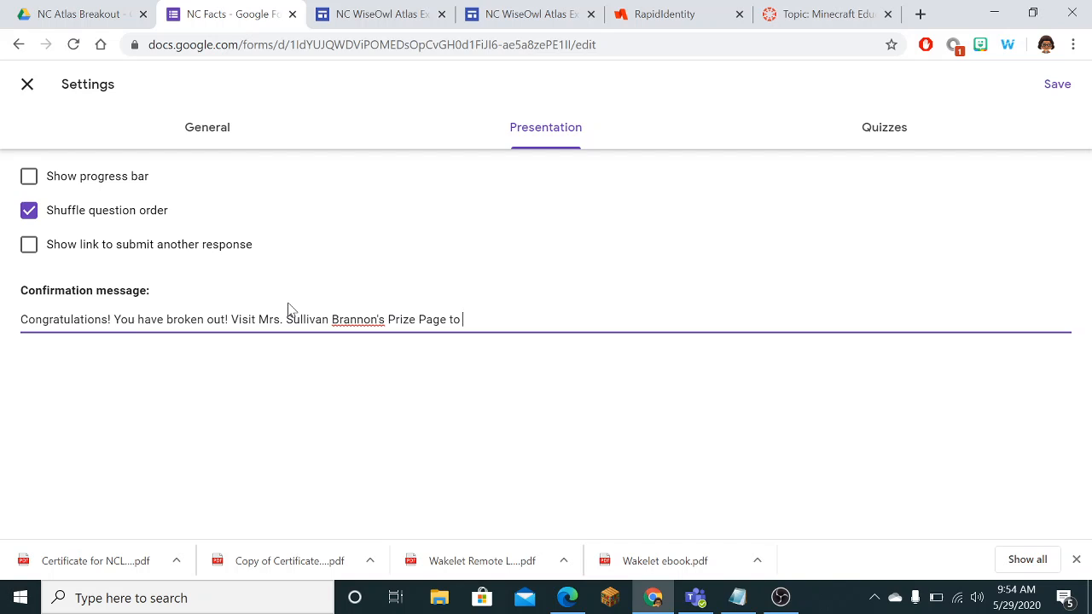
type(" print out")
type(" your")
type(" pr")
key("BackSpace")
key("BackSpace")
key("BackSpace")
type("activity!")
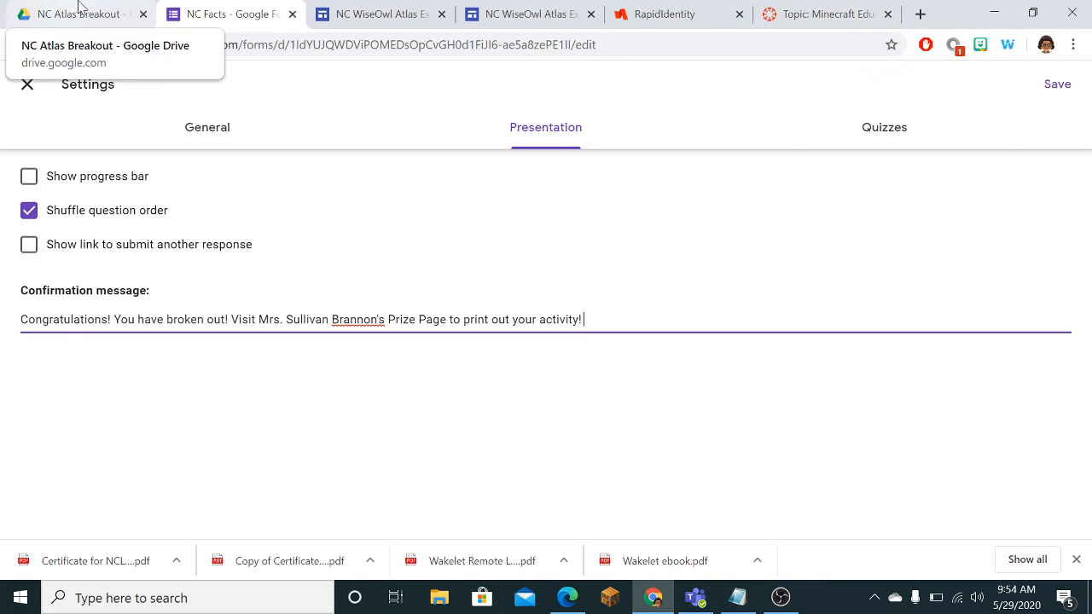
Step: Open the Prize Page site from My Drive > Breakout Folder > Destiny Discover Breakout
left_click(78, 6)
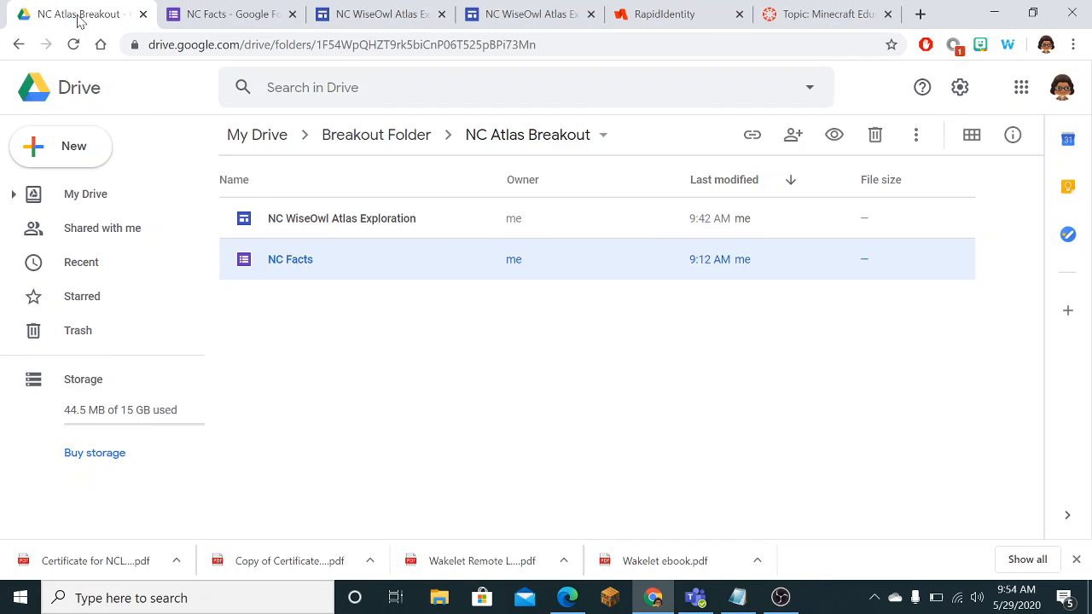
left_click(108, 203)
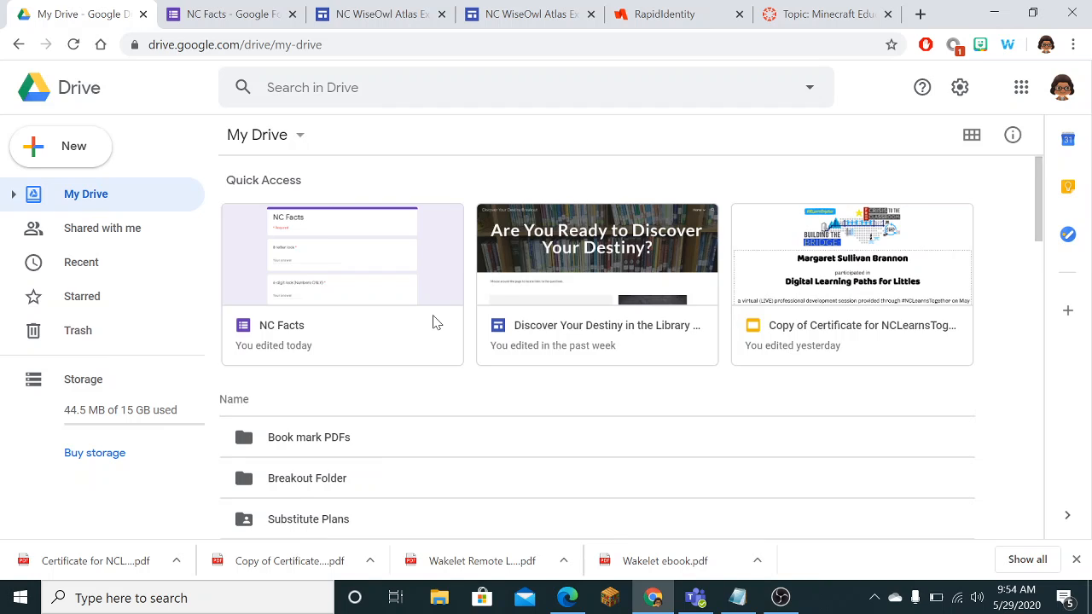
scroll(432, 322, "down", 3)
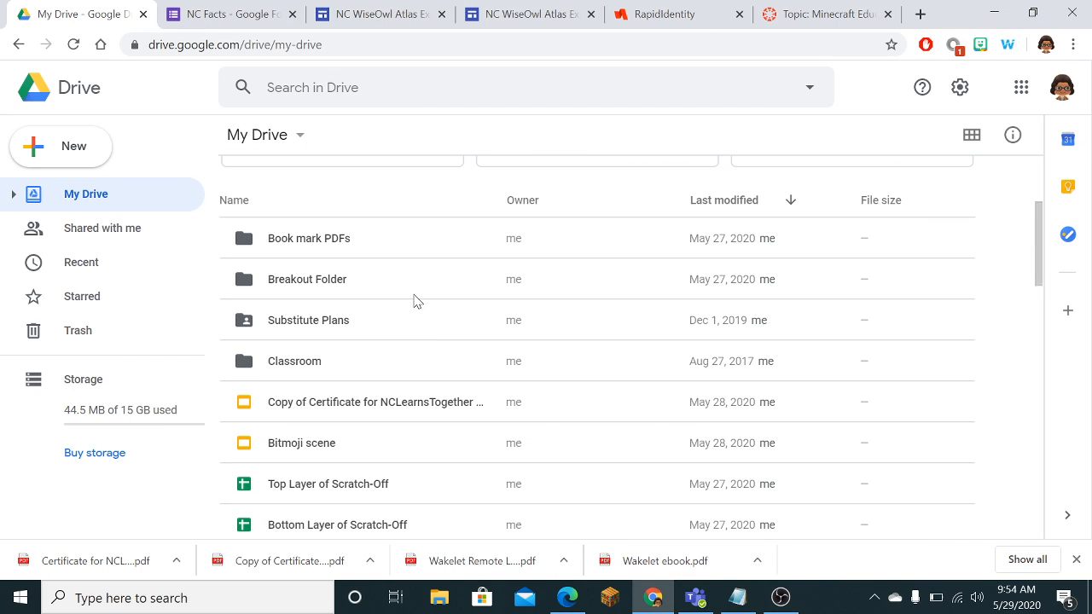
left_click(300, 281)
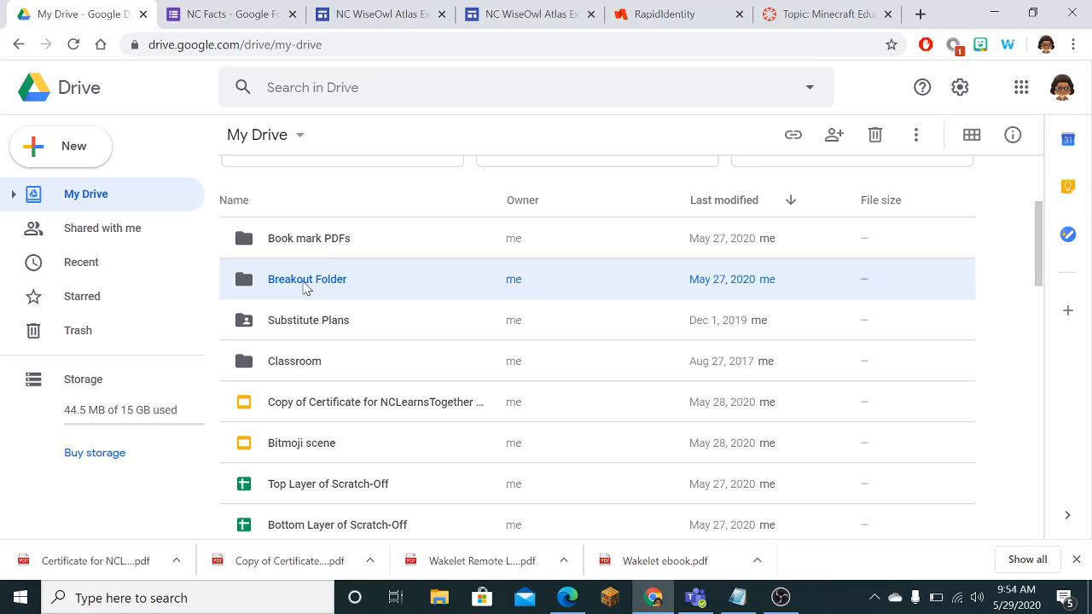
double_click(306, 288)
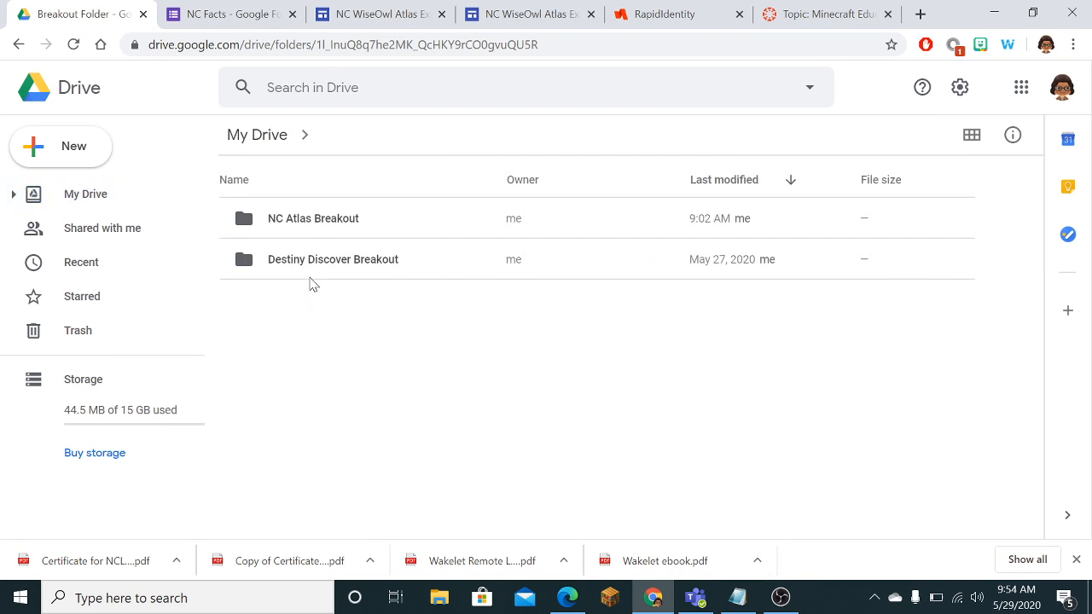
double_click(325, 265)
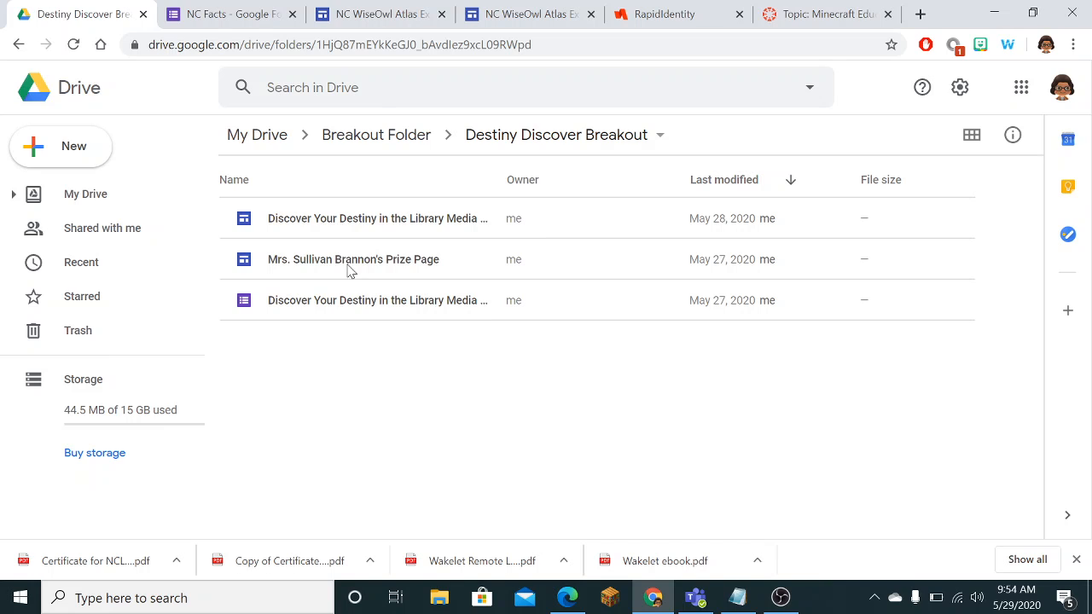
left_click(347, 270)
double_click(347, 270)
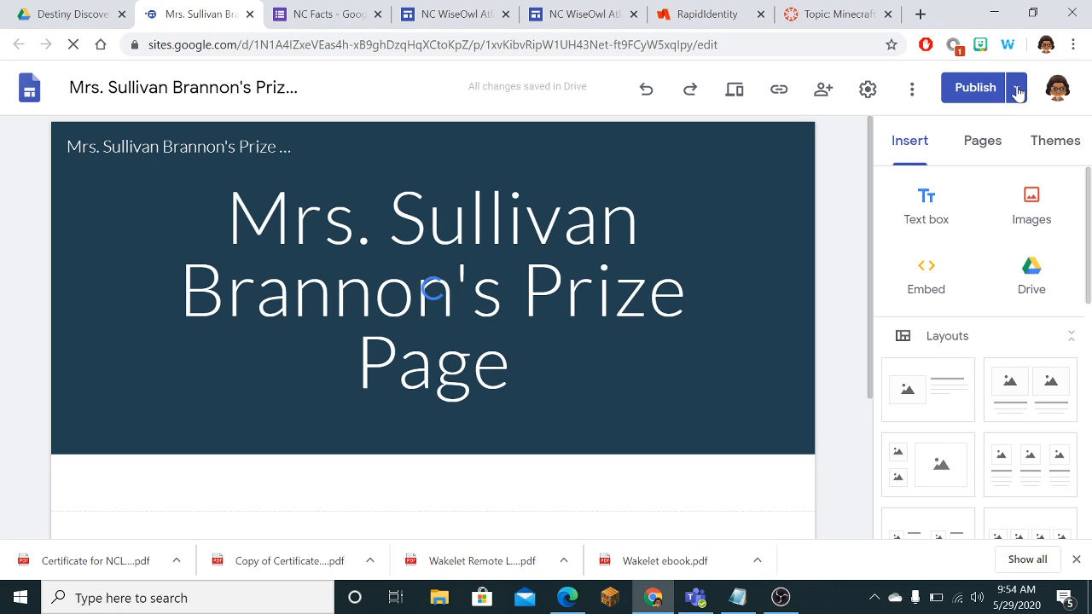
Step: View the published Prize Page in a new tab, copy its address, and return to the editor
left_click(1017, 89)
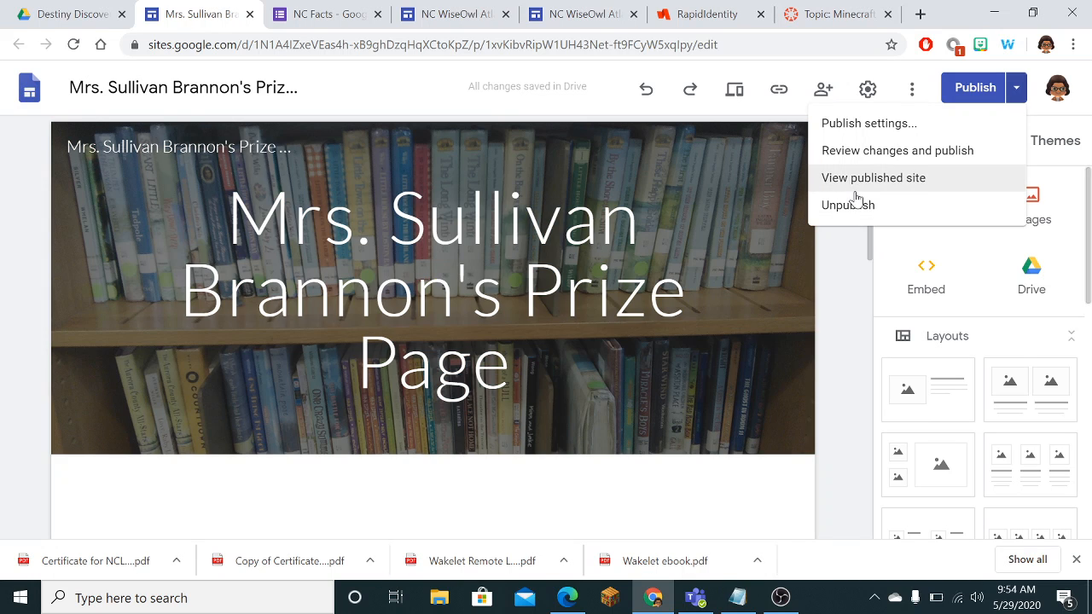
left_click(856, 190)
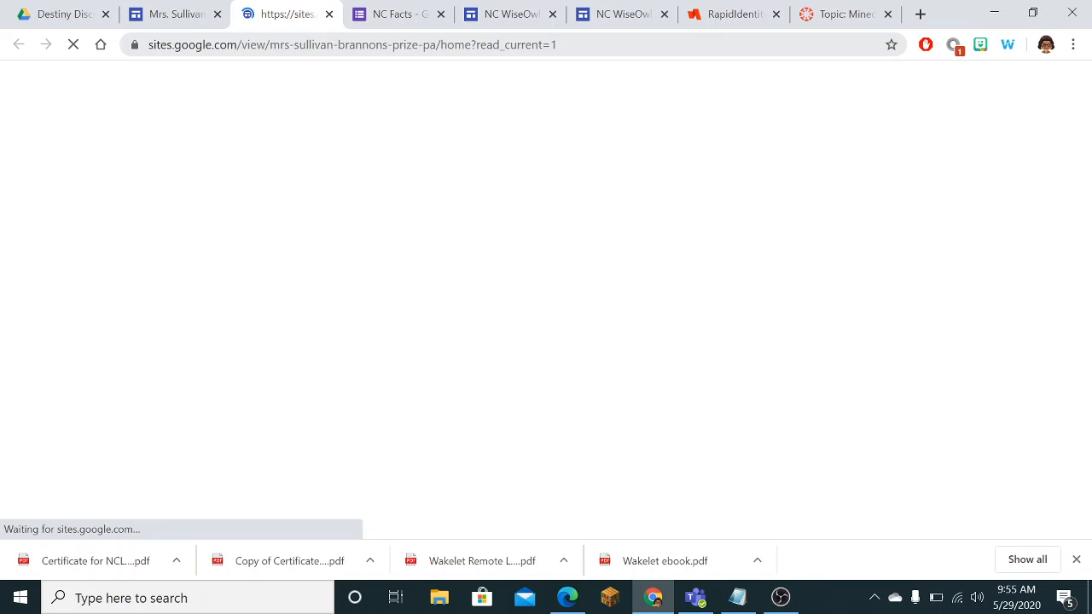
left_click(518, 47)
key("ctrl+c")
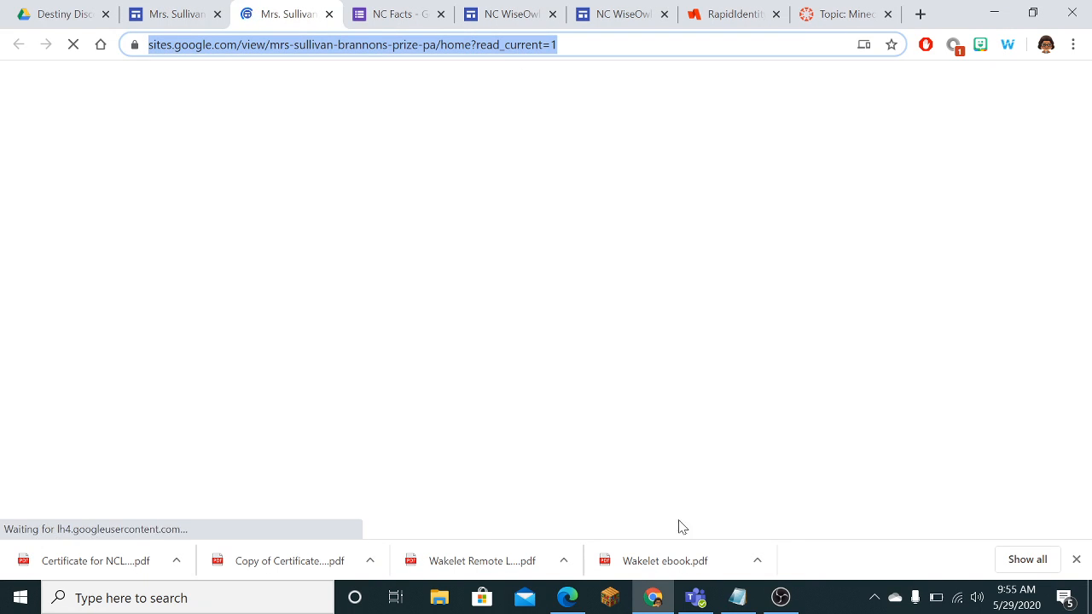
left_click(184, 17)
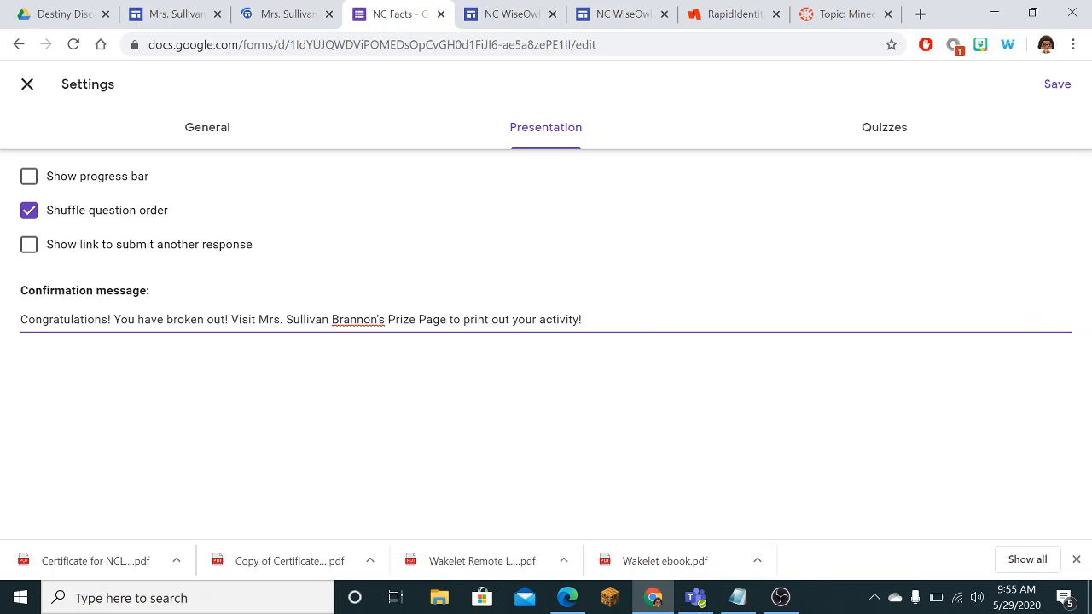
Step: End the NC Facts confirmation message with the published Prize Page web address and save the settings
key("ctrl+v")
key("Return")
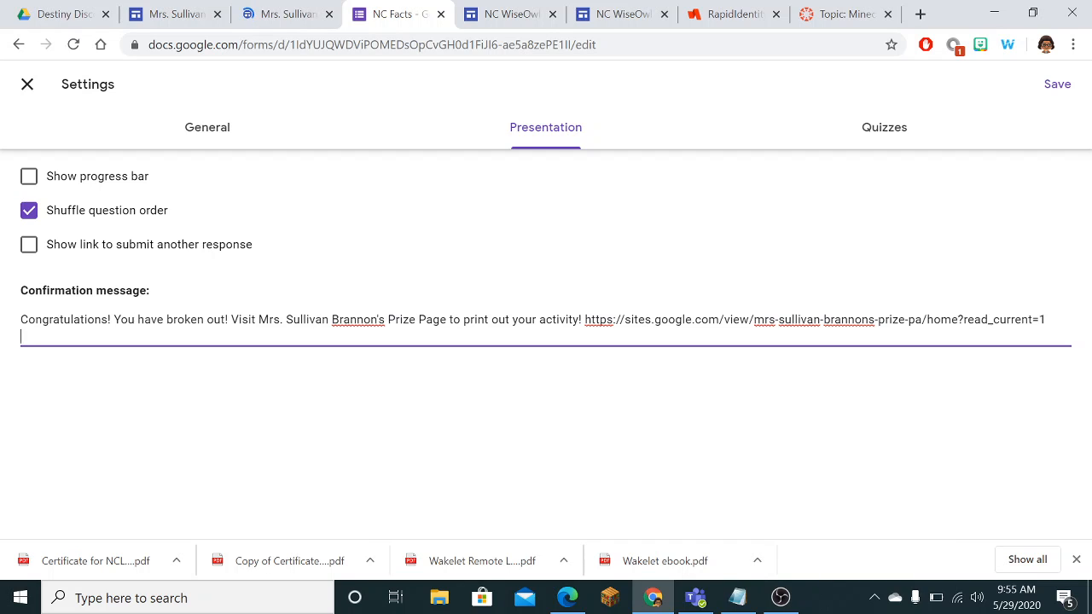
left_click_drag(258, 319, 447, 319)
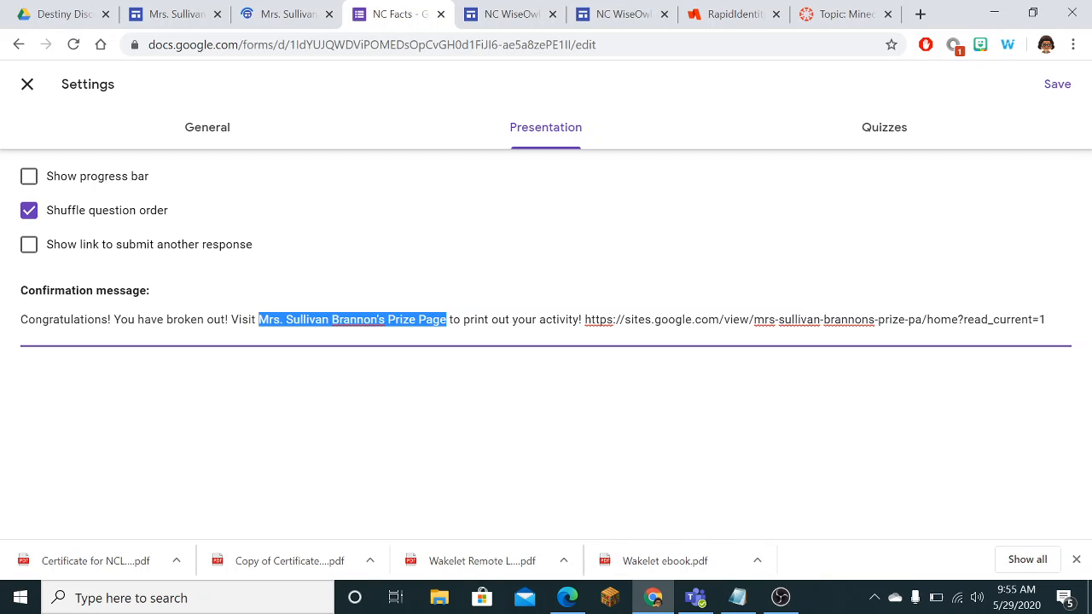
left_click_drag(1051, 320, 1046, 320)
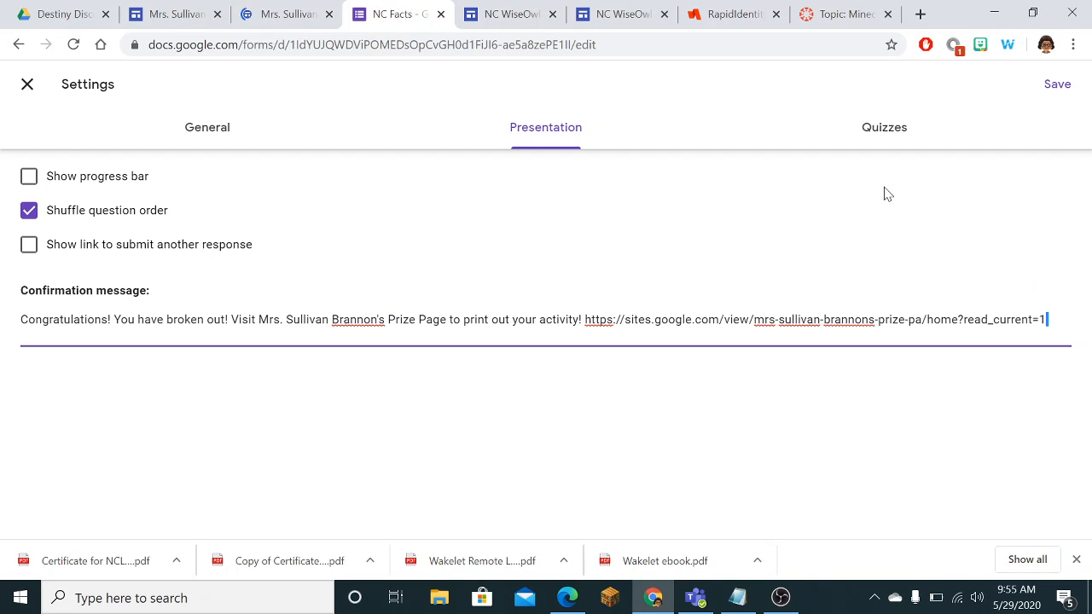
left_click(1057, 85)
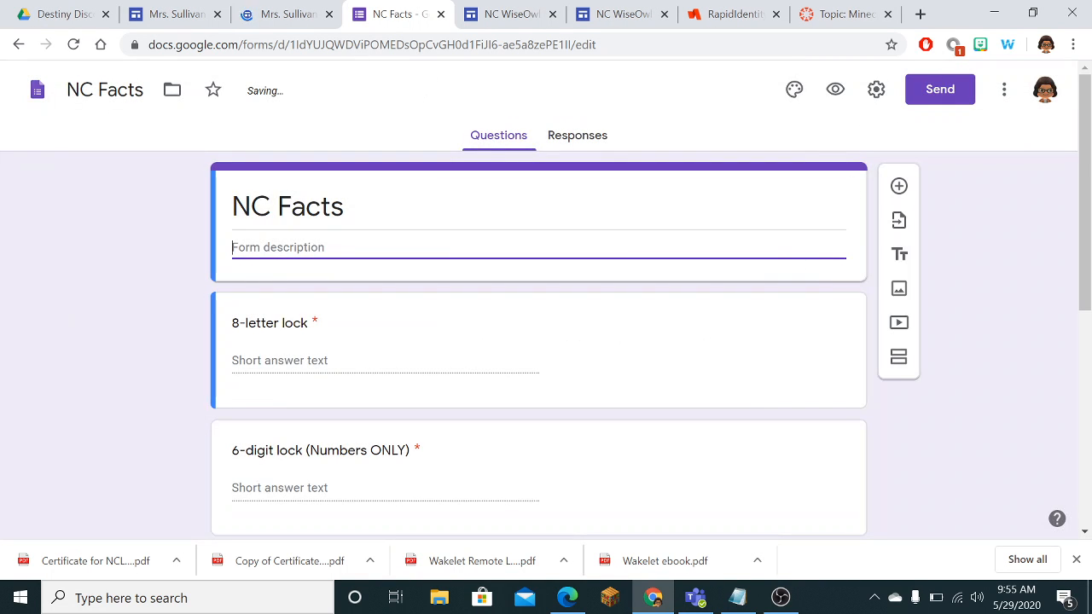
Step: Return from the Prize Page editor to the NC WiseOwl Atlas Exploration Home page and review its NC Facts form
left_click(154, 17)
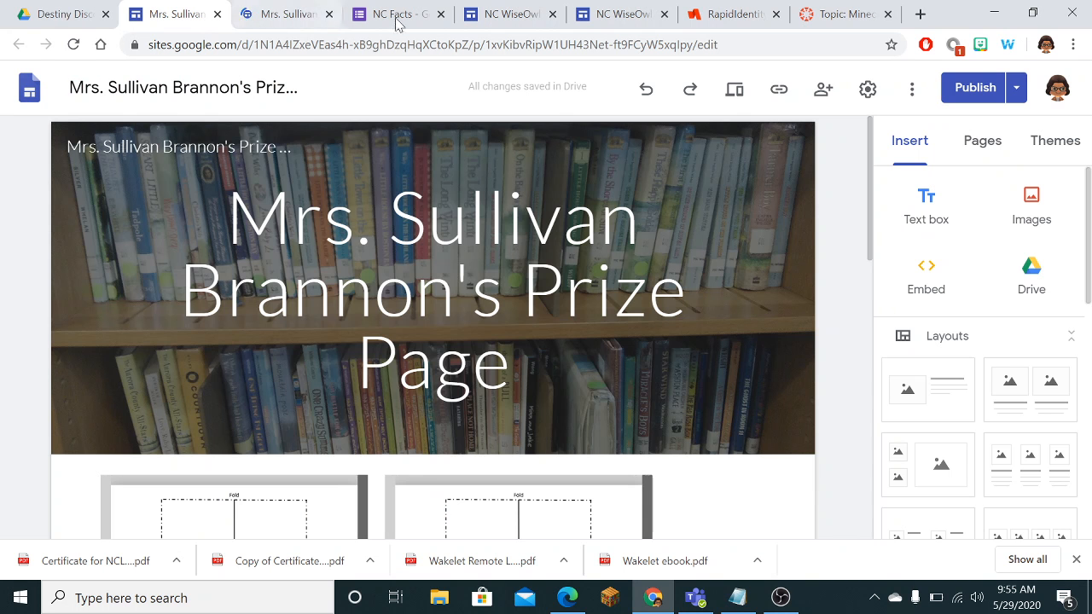
left_click(511, 16)
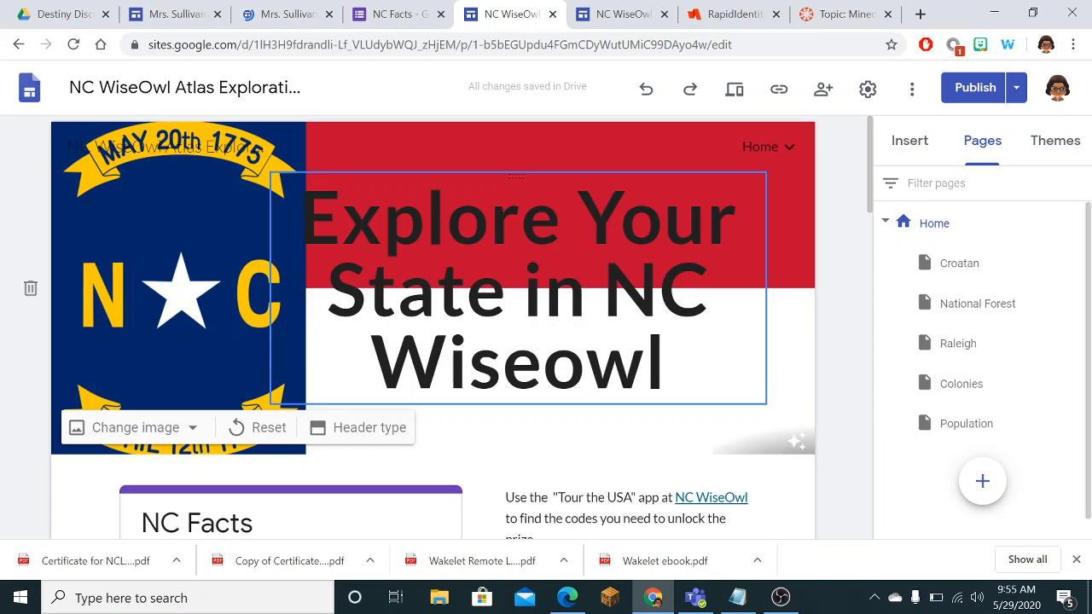
scroll(434, 327, "down", 10)
scroll(709, 245, "down", 2)
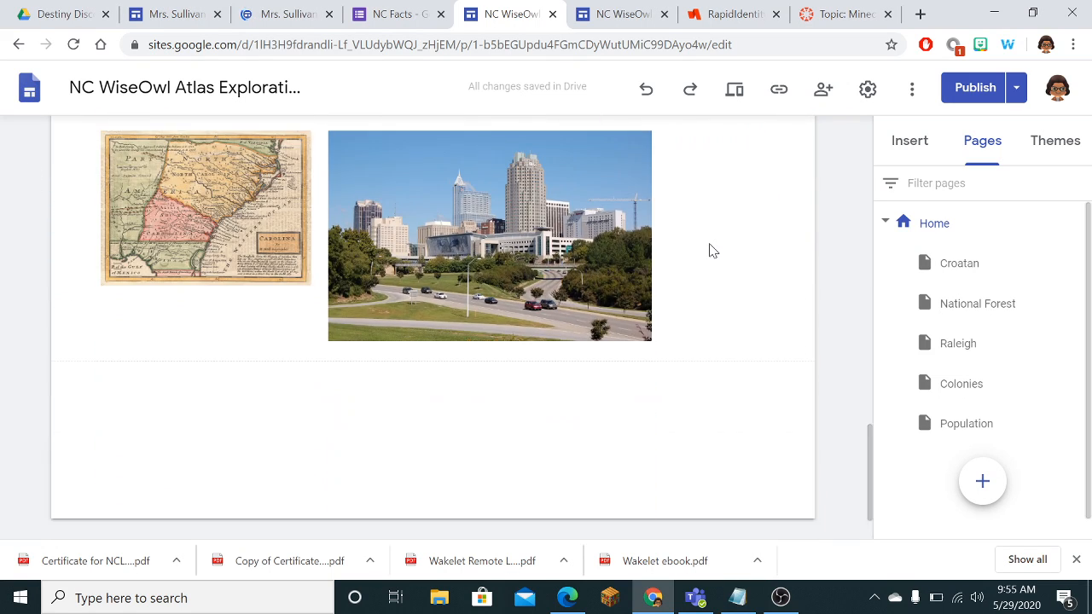
scroll(709, 243, "up", 12)
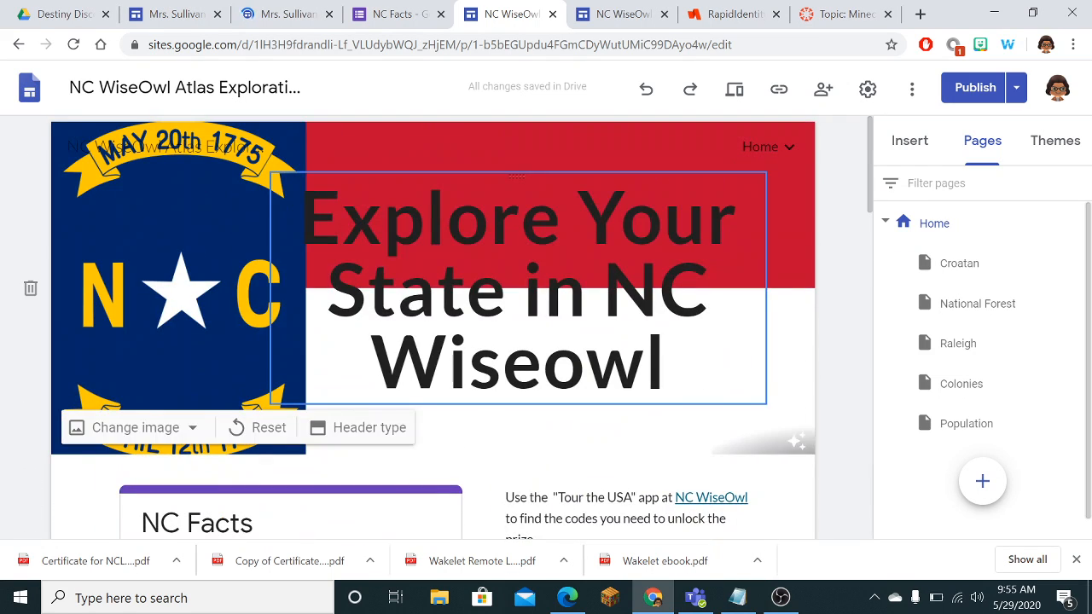
left_click(780, 597)
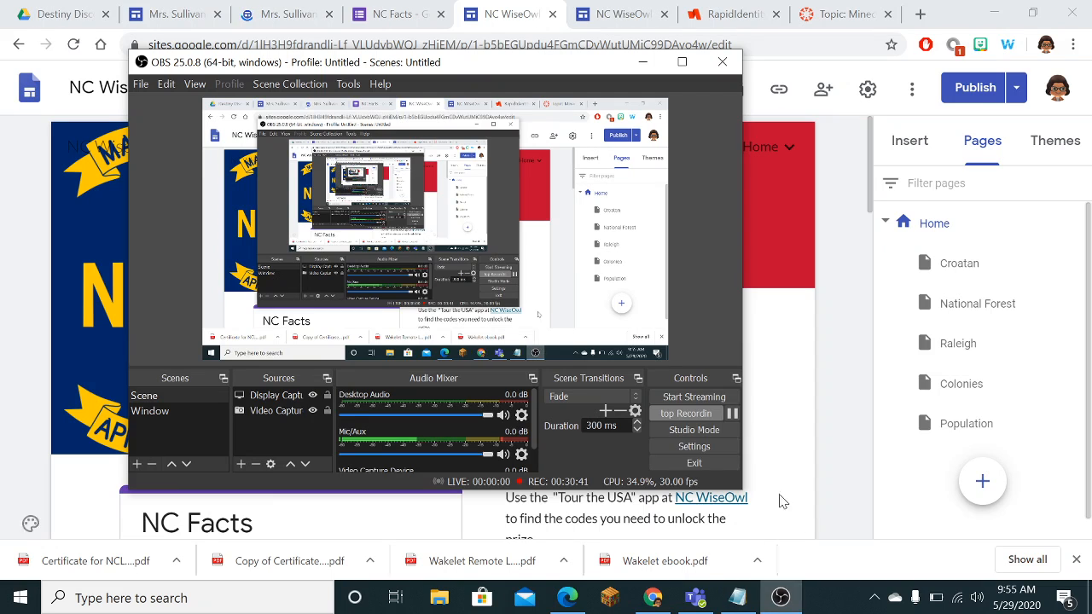